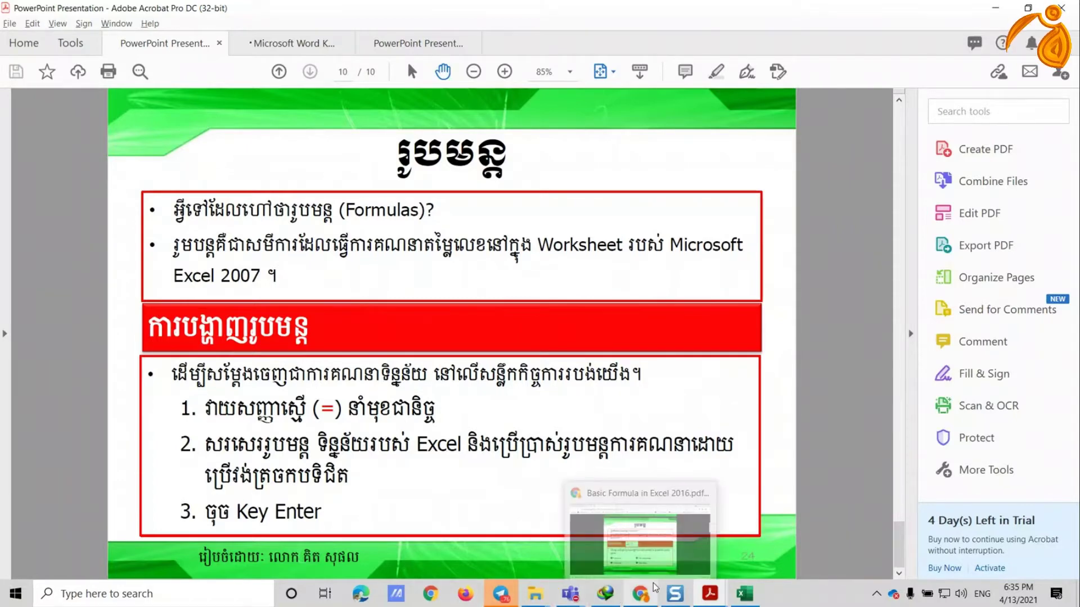
Step: Launch Word by searching 'wo' in Windows search, and create a blank document
left_click(152, 593)
type("wo")
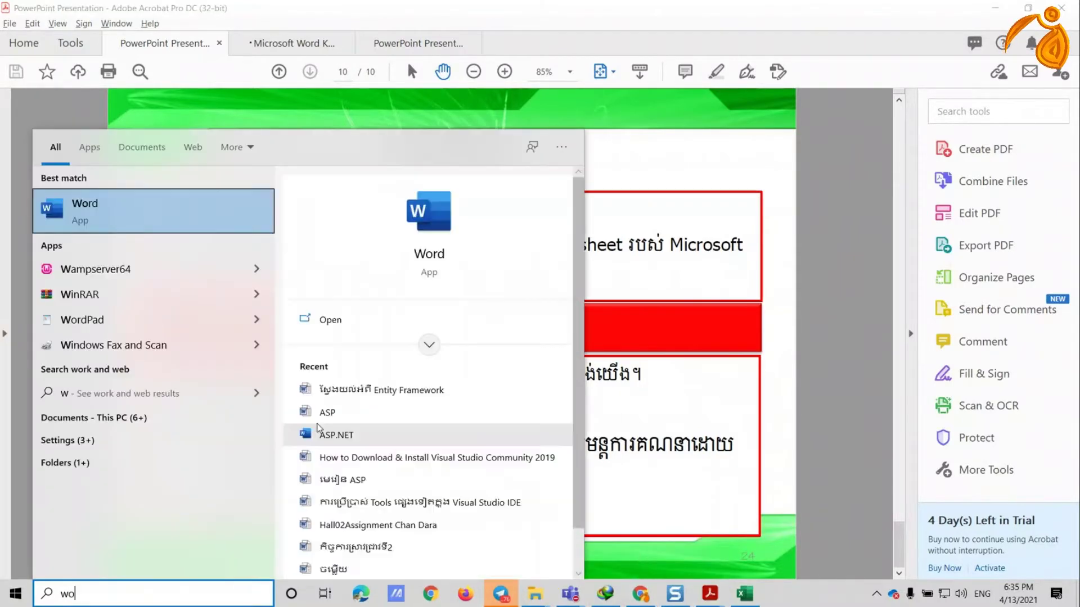
left_click(133, 215)
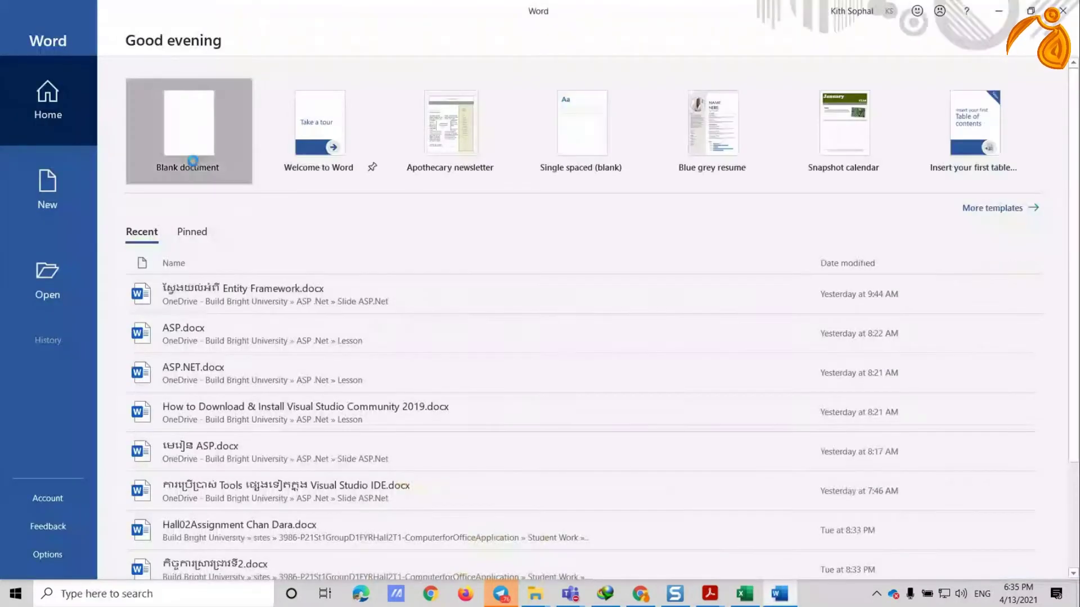
left_click(183, 166)
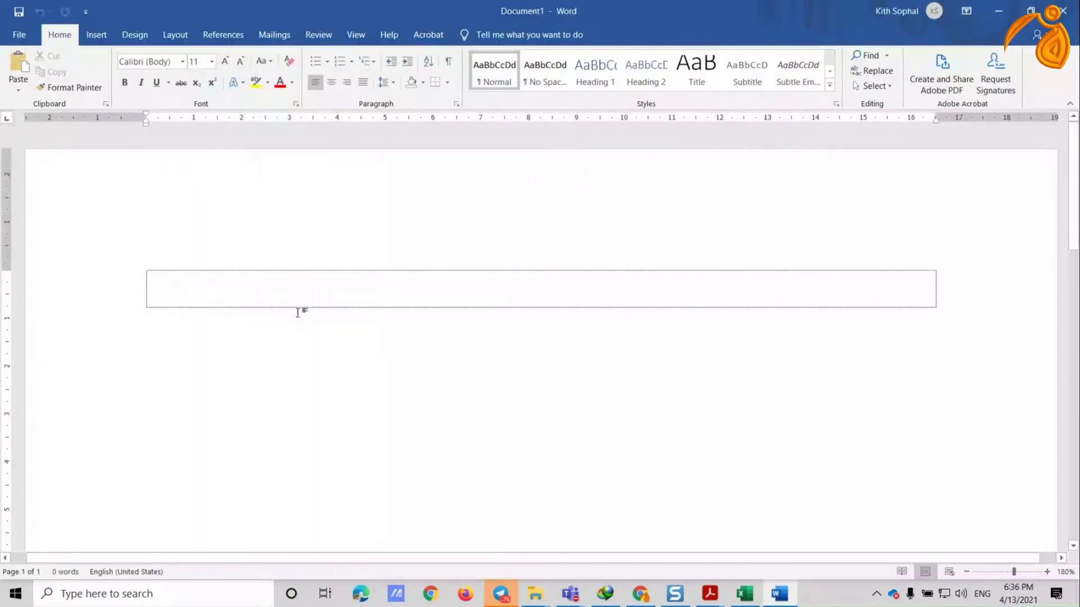
Step: Type the heading 'Using Formula & Function' into the table
type("Fun")
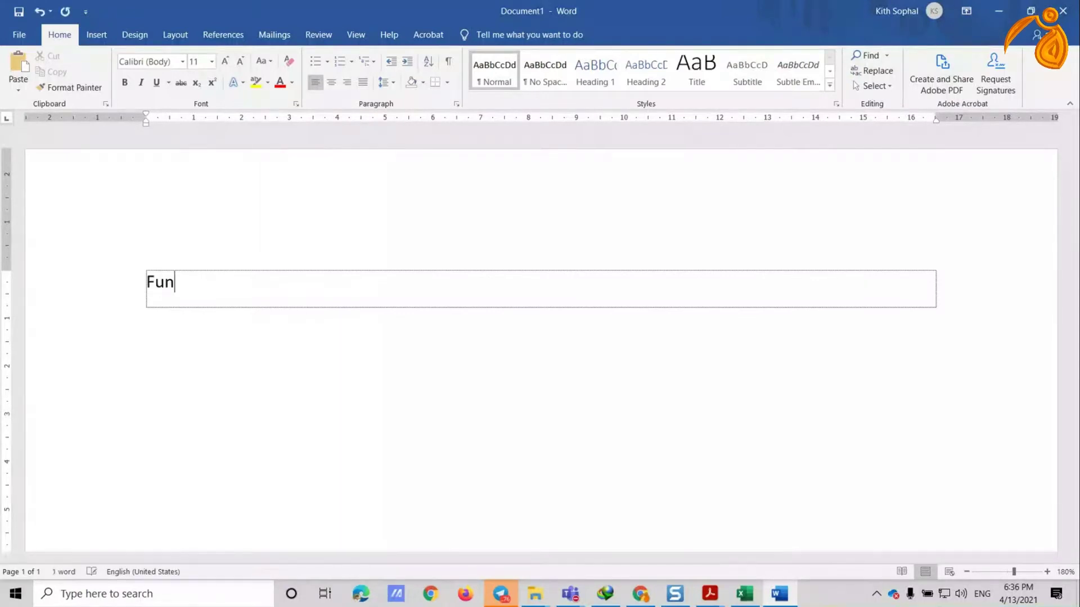
key("BackSpace")
key("BackSpace")
key("BackSpace")
type("Using jF")
key("BackSpace")
key("BackSpace")
type("Formula")
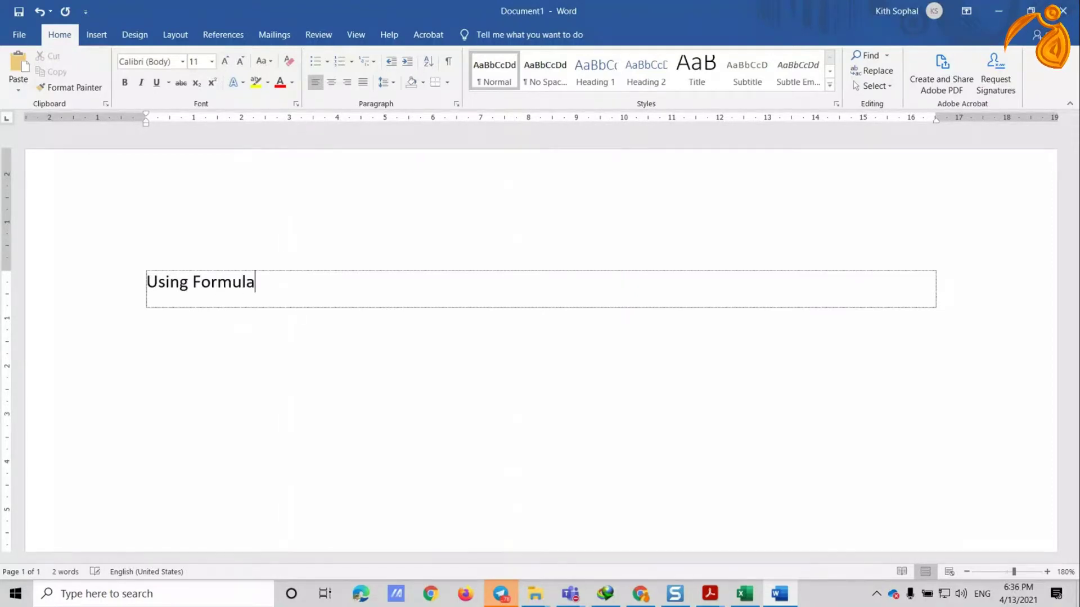
type(" & Fun")
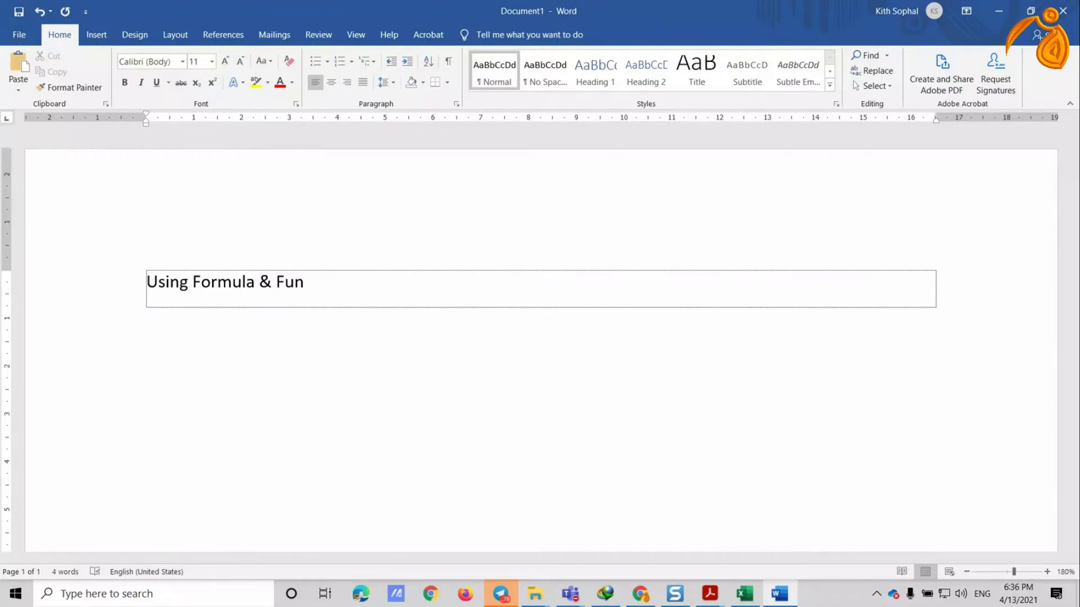
type("ction")
Step: Switch briefly to the slide presentation and meeting window, then return to Word
key("alt+Tab")
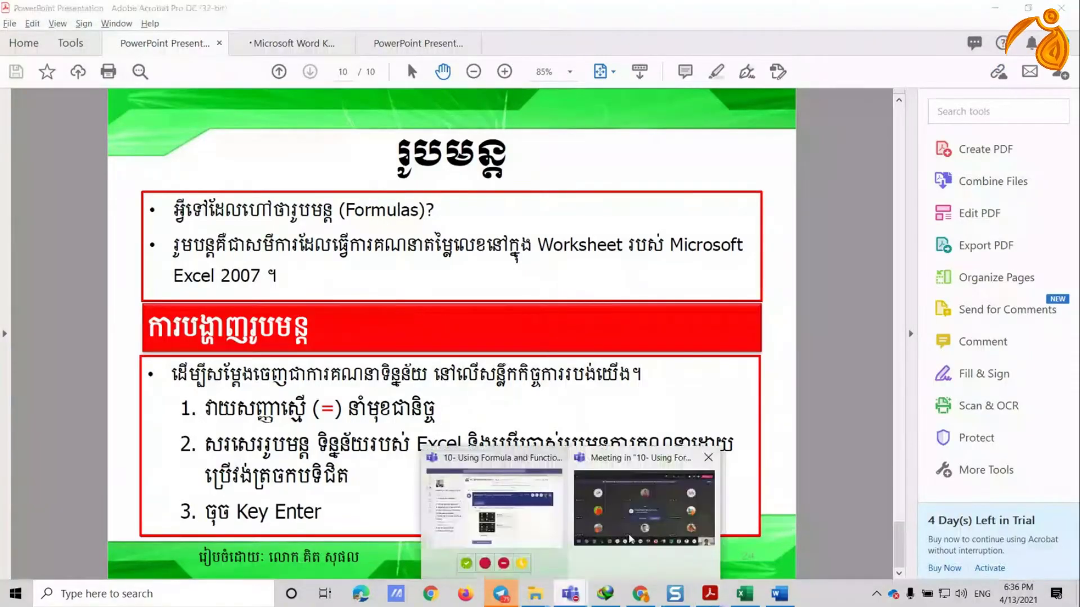
mouse_move(570, 594)
left_click(627, 523)
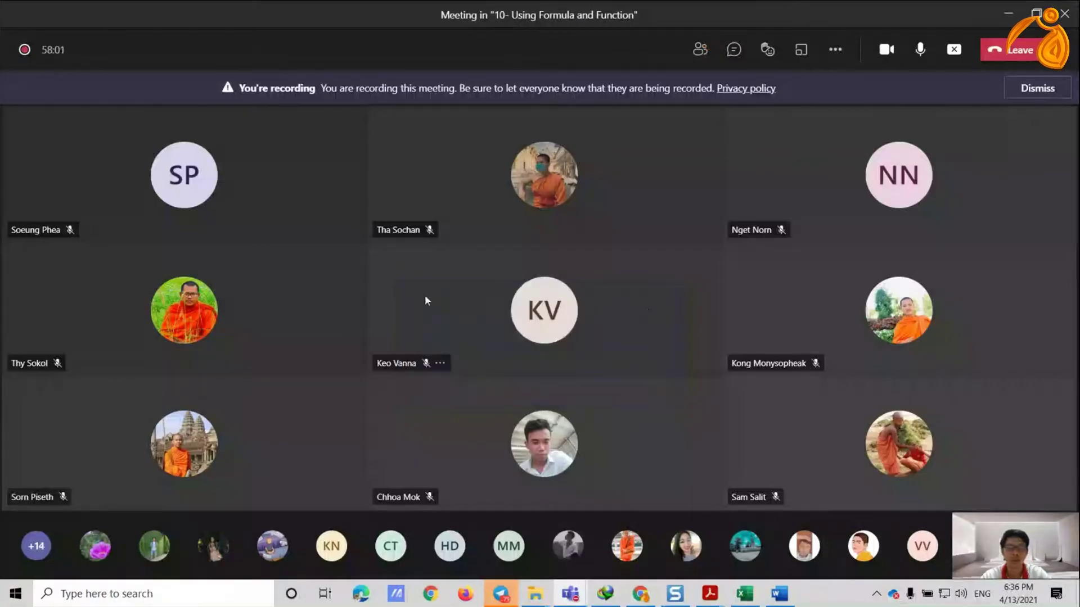
key("alt+Tab")
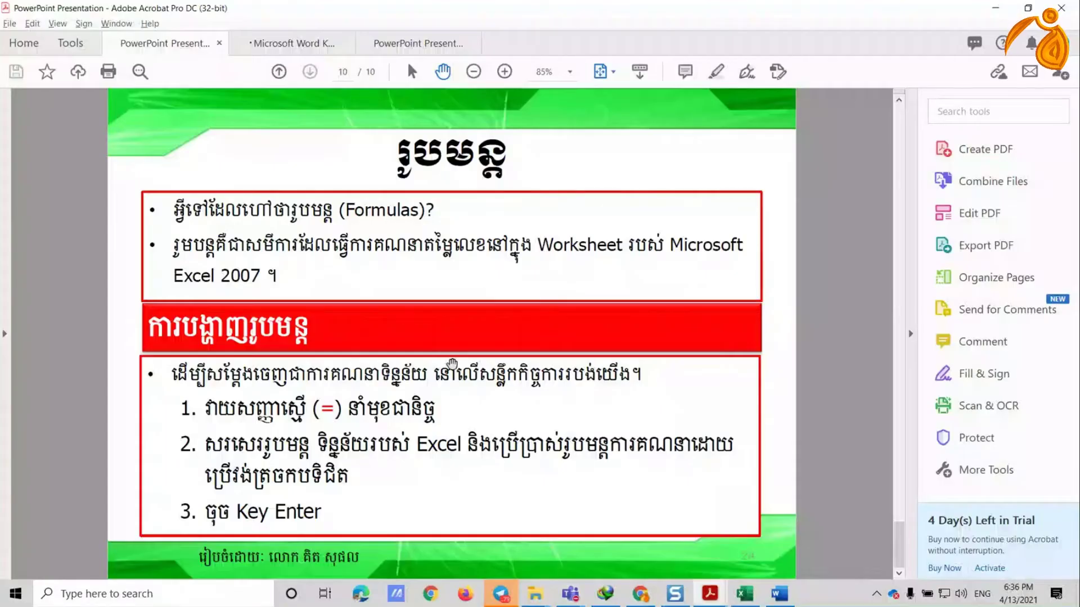
key("alt+Tab")
Step: Make the heading bold at 22 pt and add an empty row below it
left_click(104, 289)
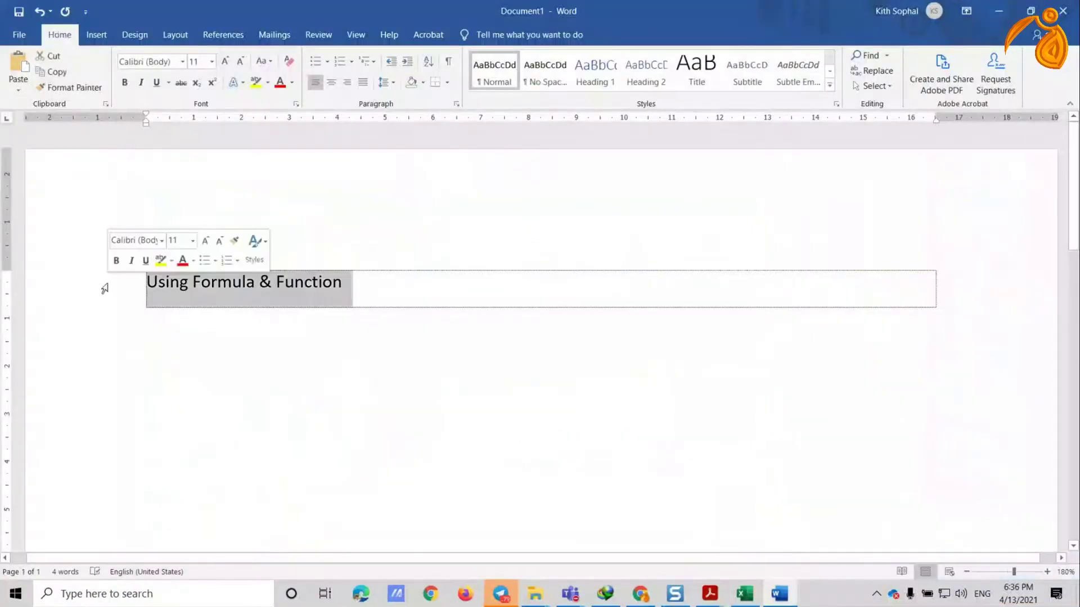
key("ctrl+shift+period")
key("ctrl+shift+period")
key("ctrl+shift+period")
key("ctrl+shift+period")
key("ctrl+shift+period")
key("ctrl+shift+period")
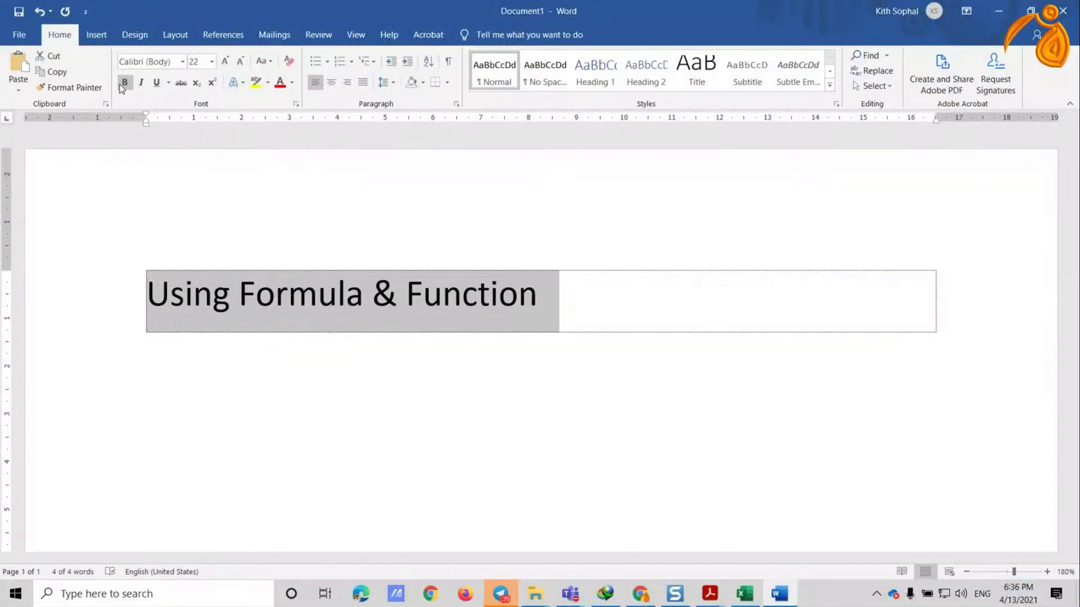
left_click(125, 83)
left_click(624, 303)
key("Tab")
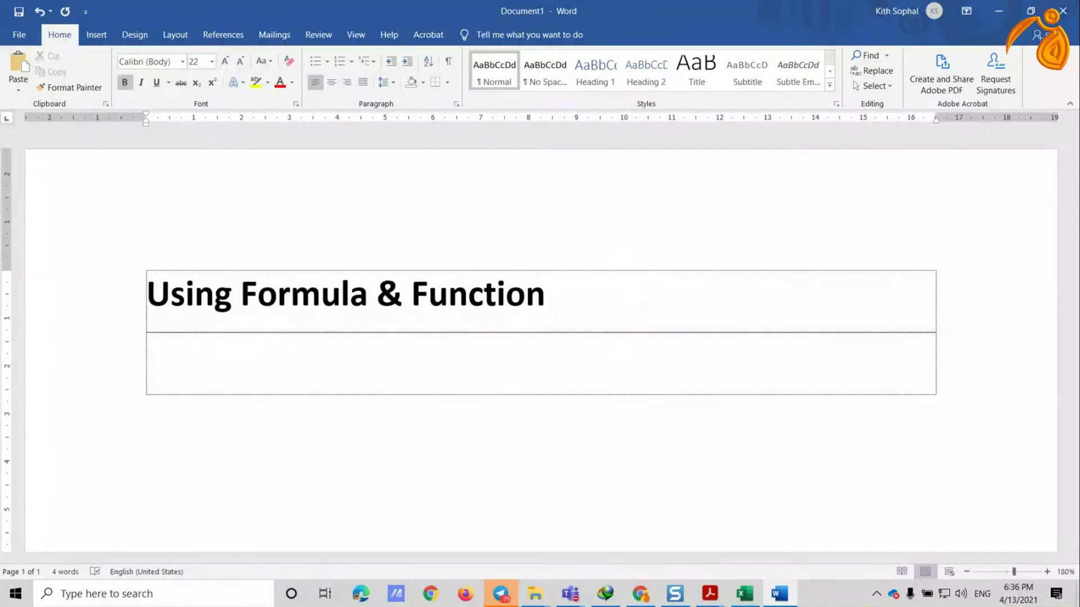
Step: Fill row 2 with '+ - * /' and the next row with '5+5=10 (No)'
type("+")
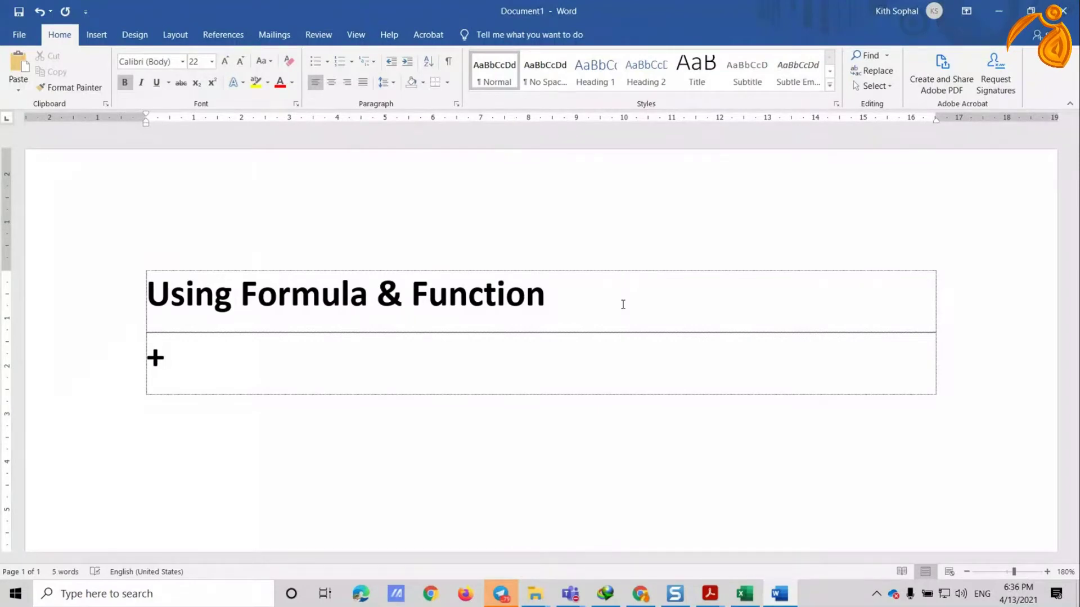
type(" - * /")
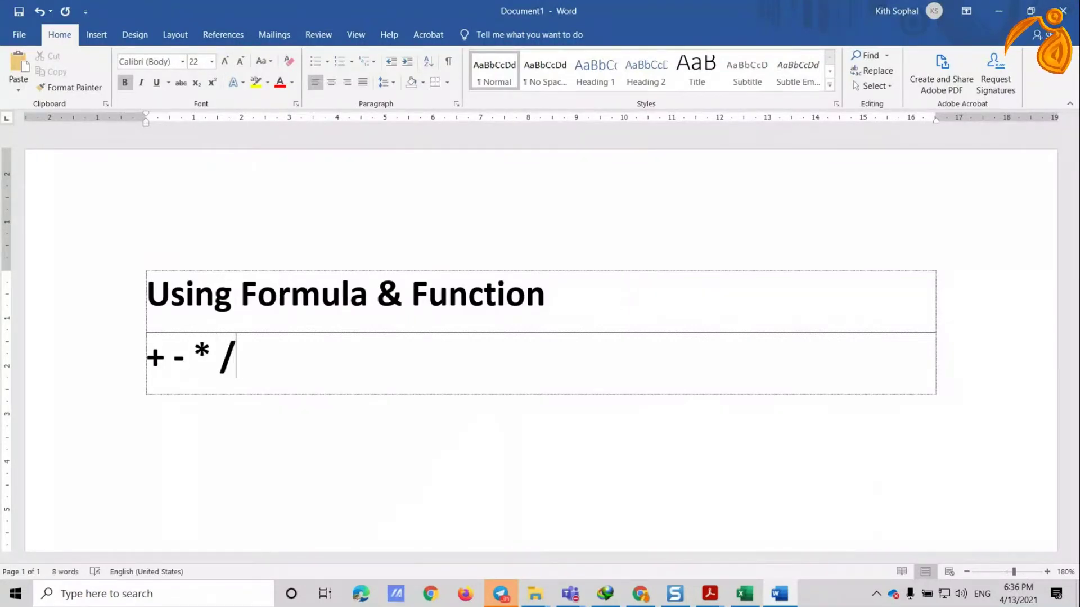
key("Tab")
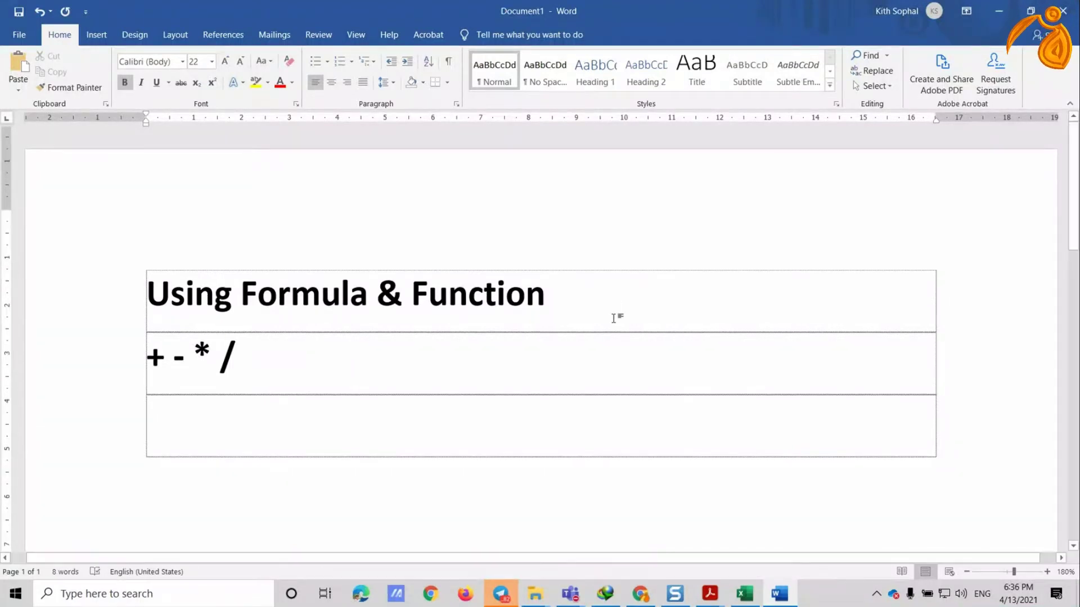
scroll(222, 315, "down", 3)
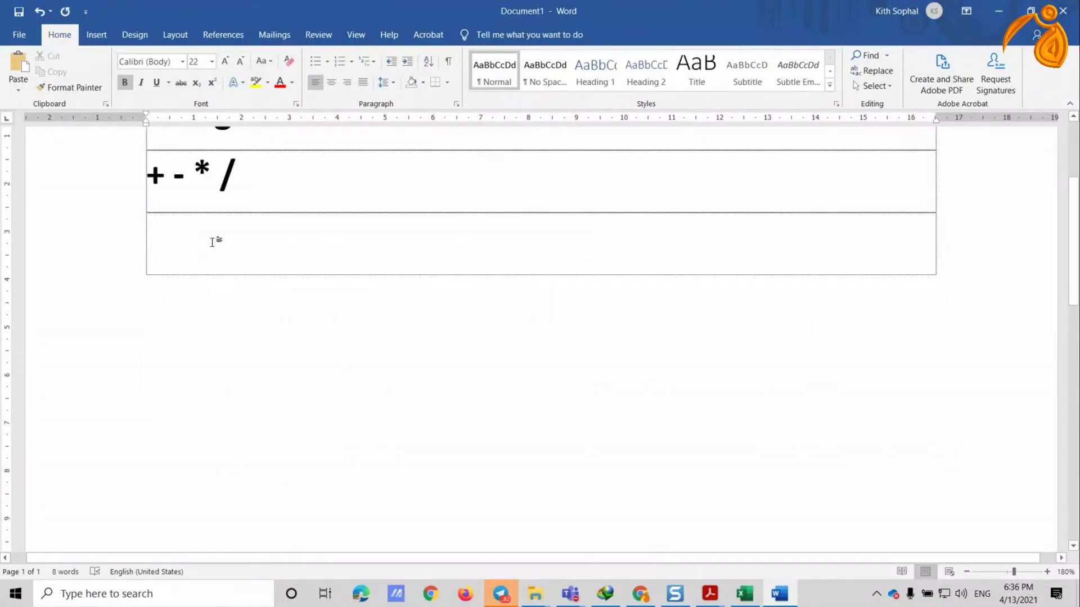
scroll(212, 242, "up", 1)
scroll(235, 277, "up", 1)
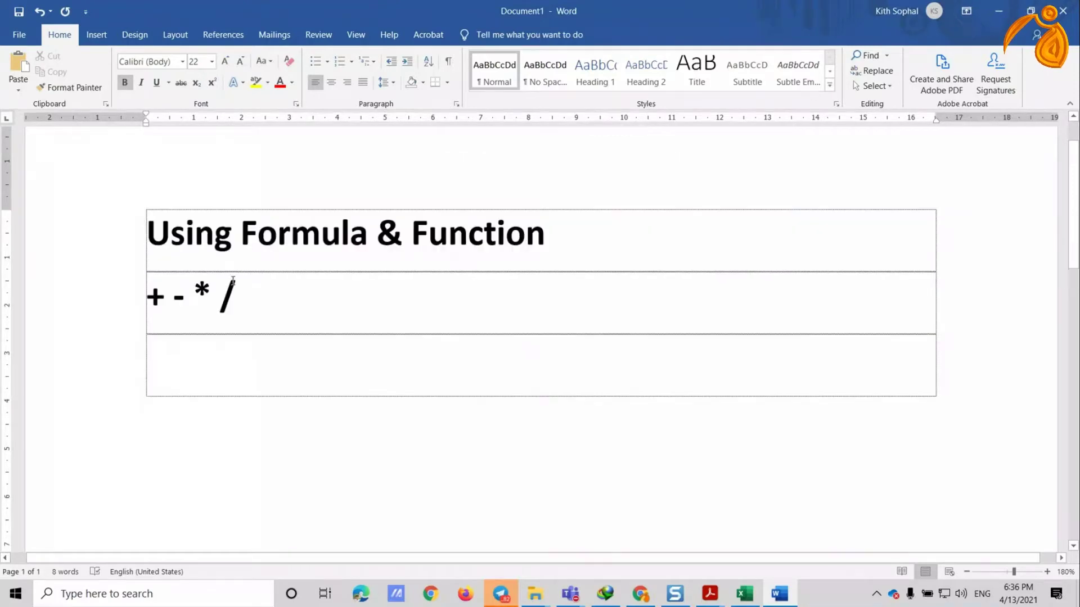
type("5")
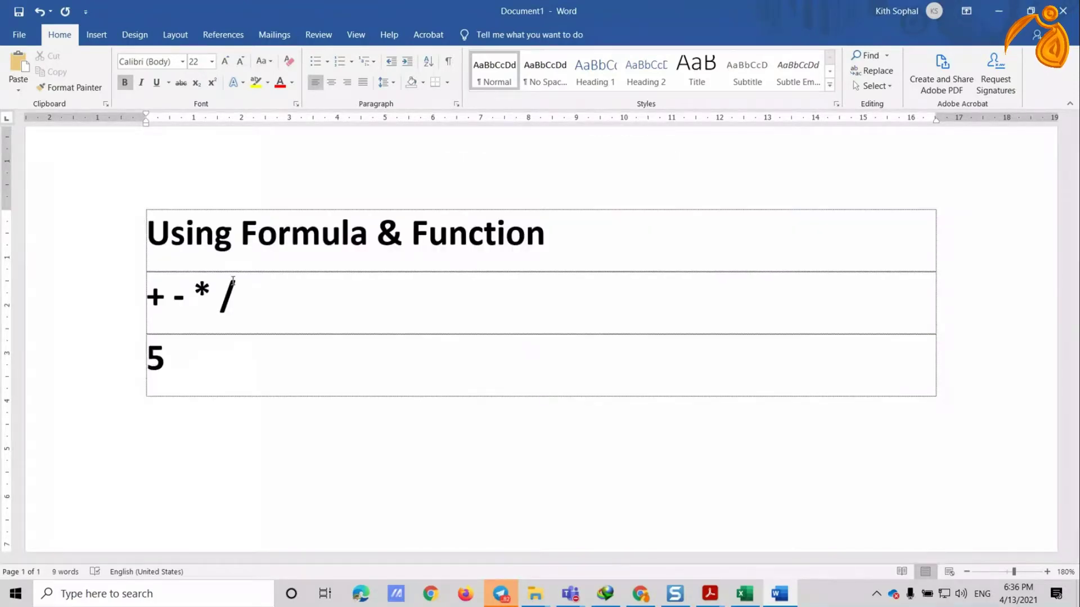
type("+5=10 (")
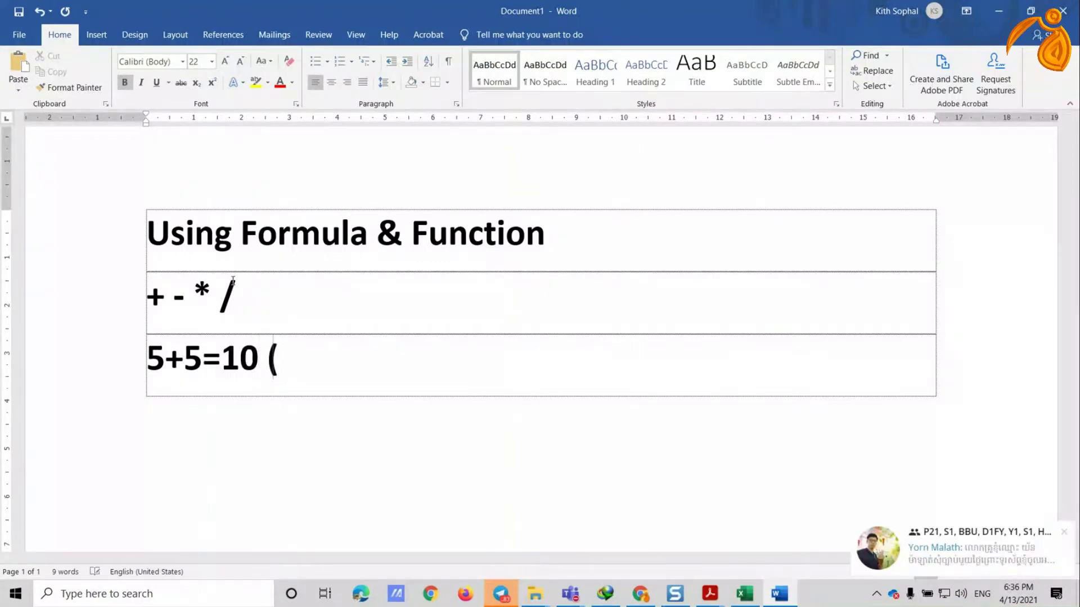
type("N")
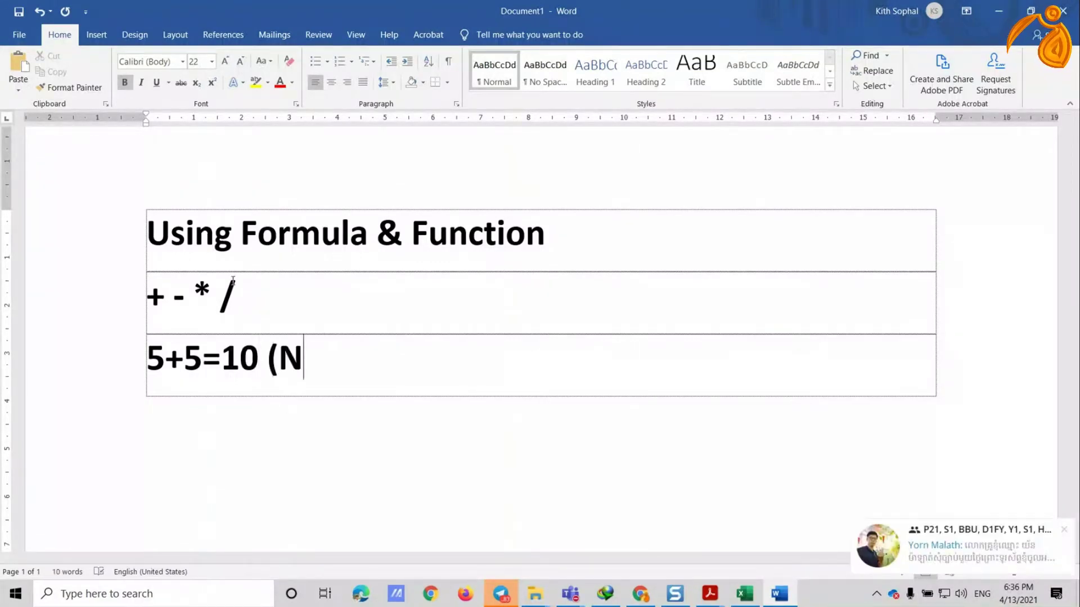
type("o)")
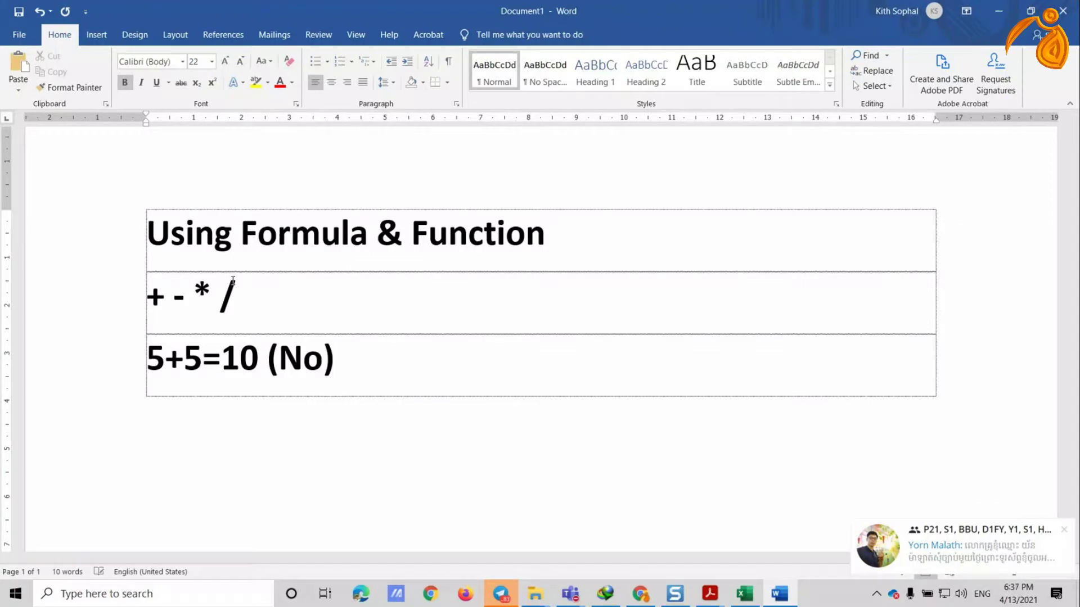
Step: Add a row reading '=5+5 --> Enter (10)' and select that line
key("Tab")
type("=5+")
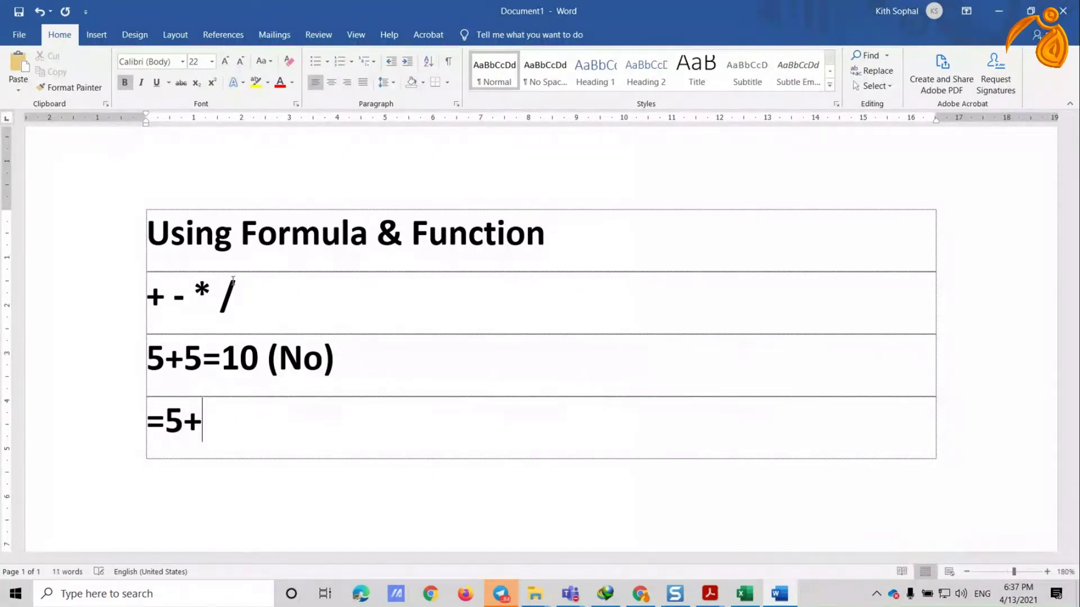
type("4")
key("BackSpace")
type("5 --> ")
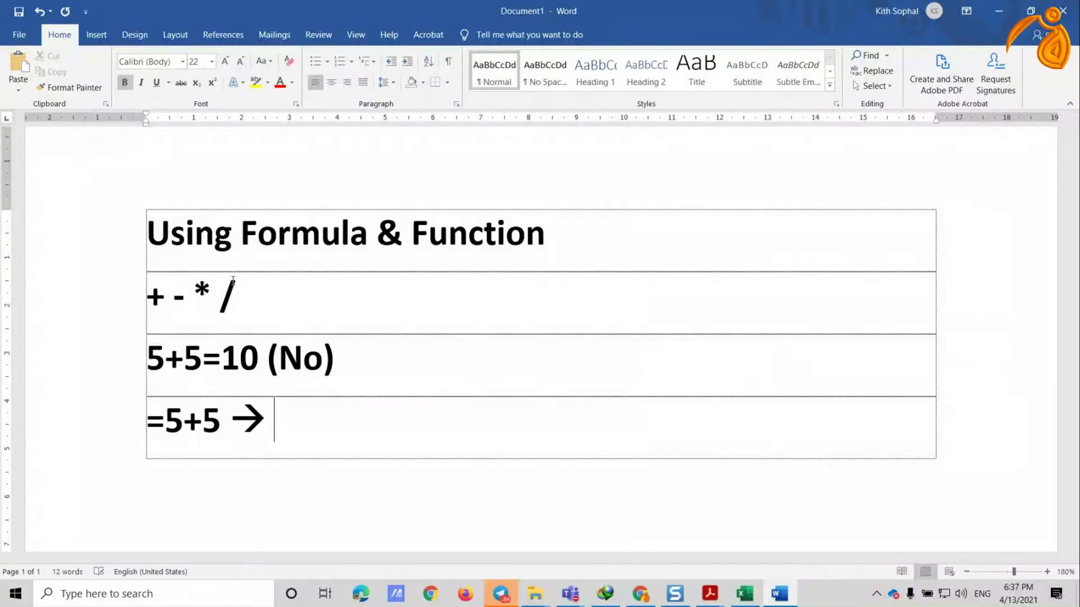
type("Enter")
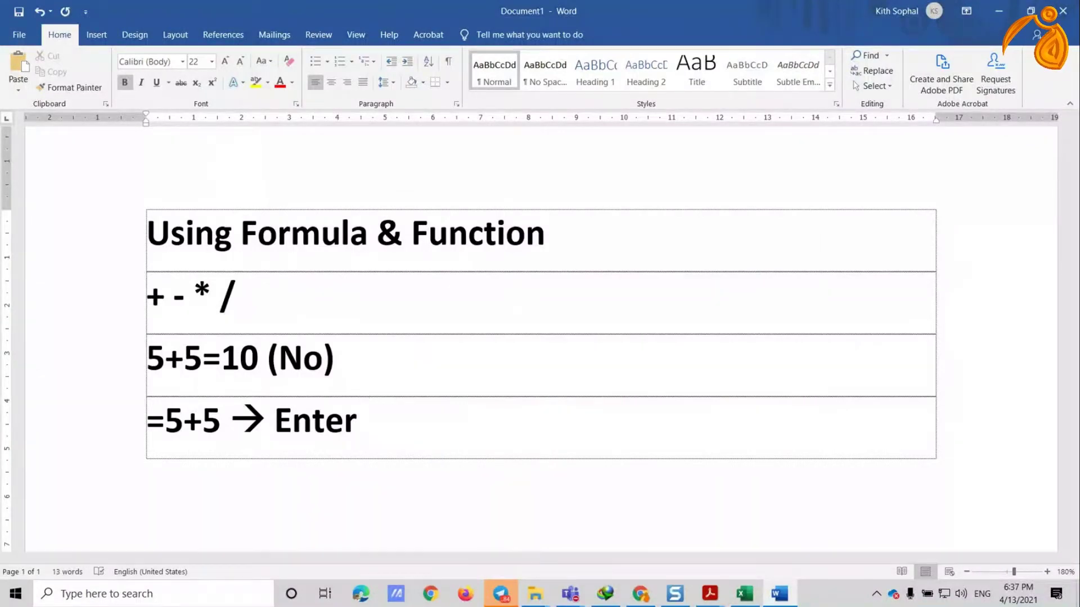
type(" (10)")
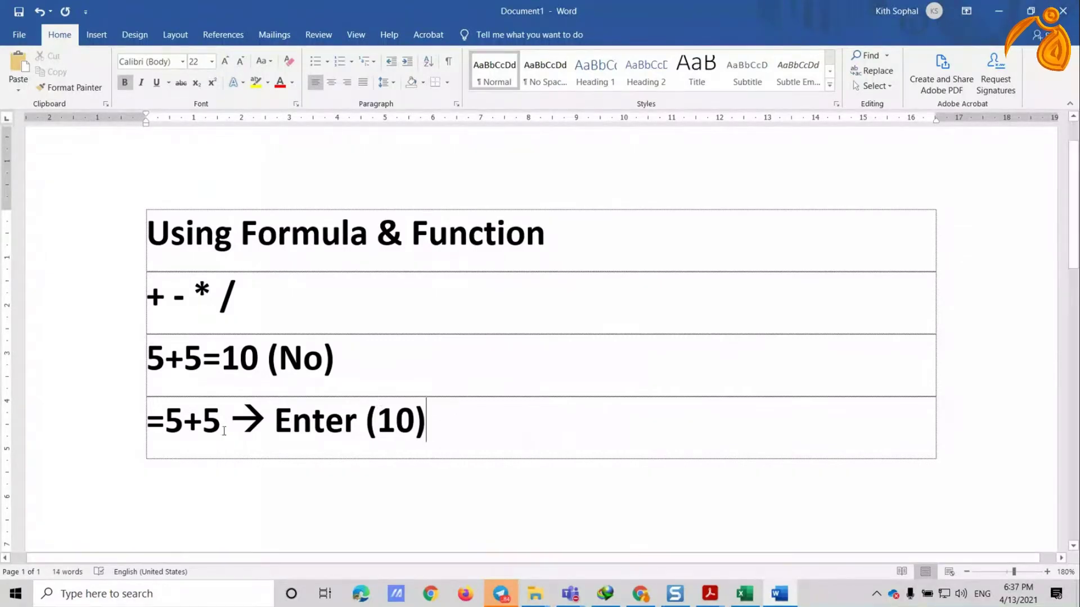
left_click(126, 427)
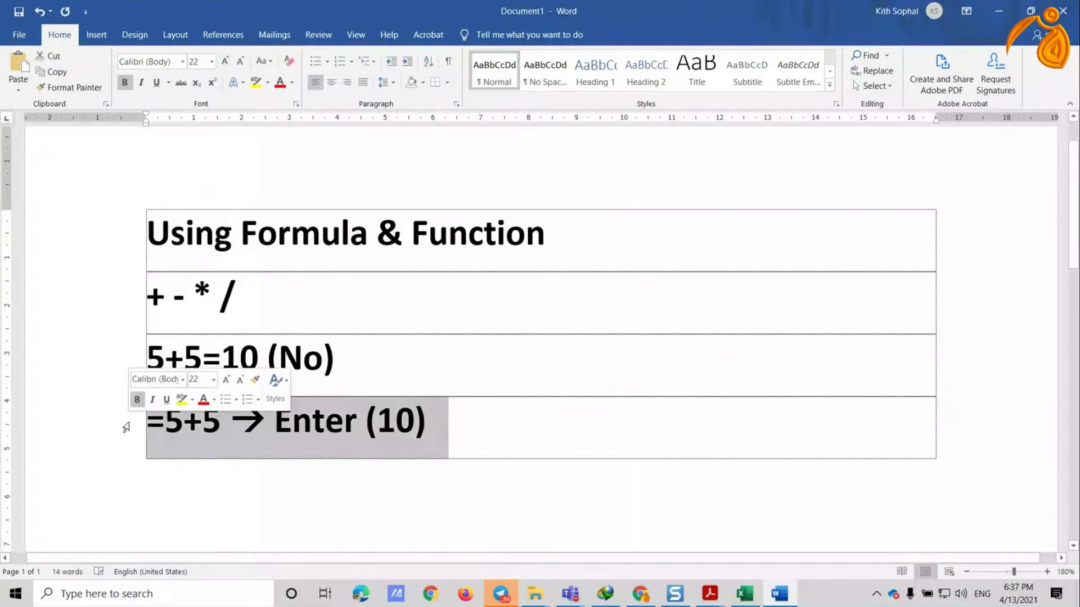
Step: Color '=5+5 → Enter (10)' red, strike through '5+5=10 (No)', and add a colon after (10)
left_click(204, 400)
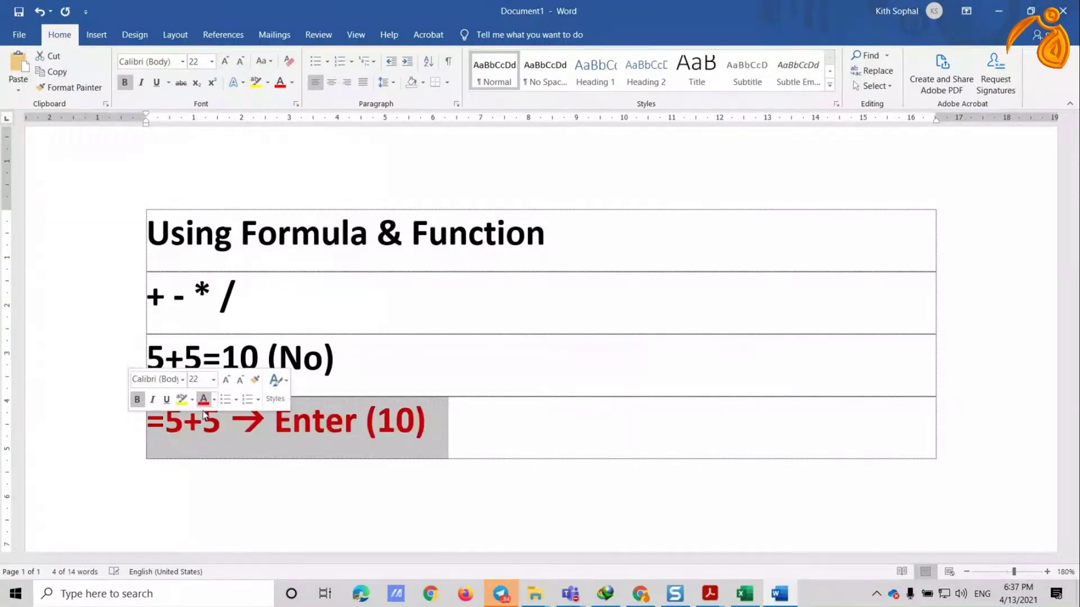
left_click(129, 360)
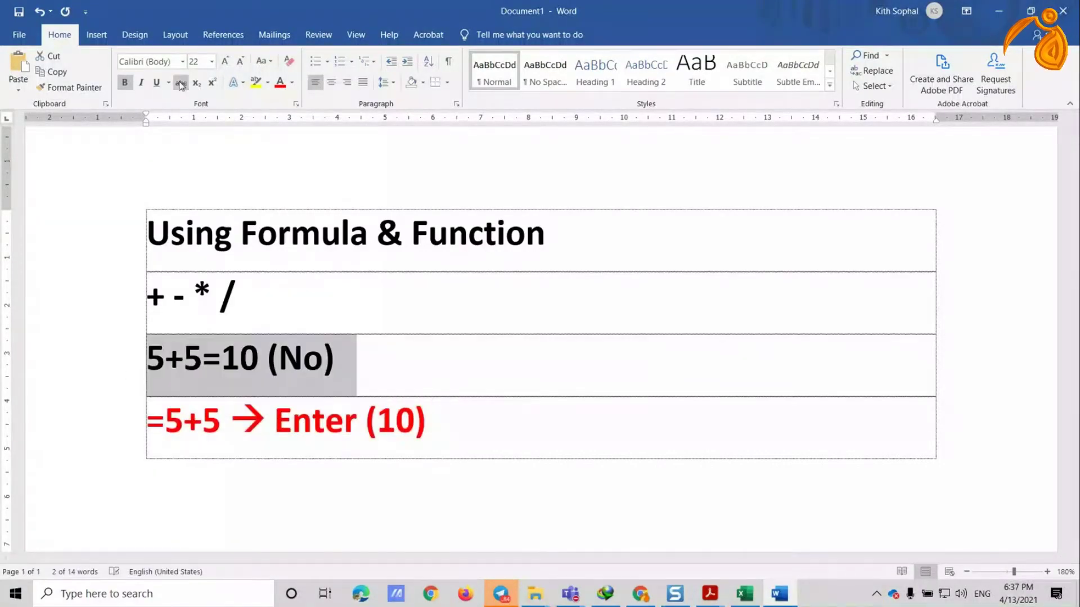
left_click(180, 83)
left_click(434, 426)
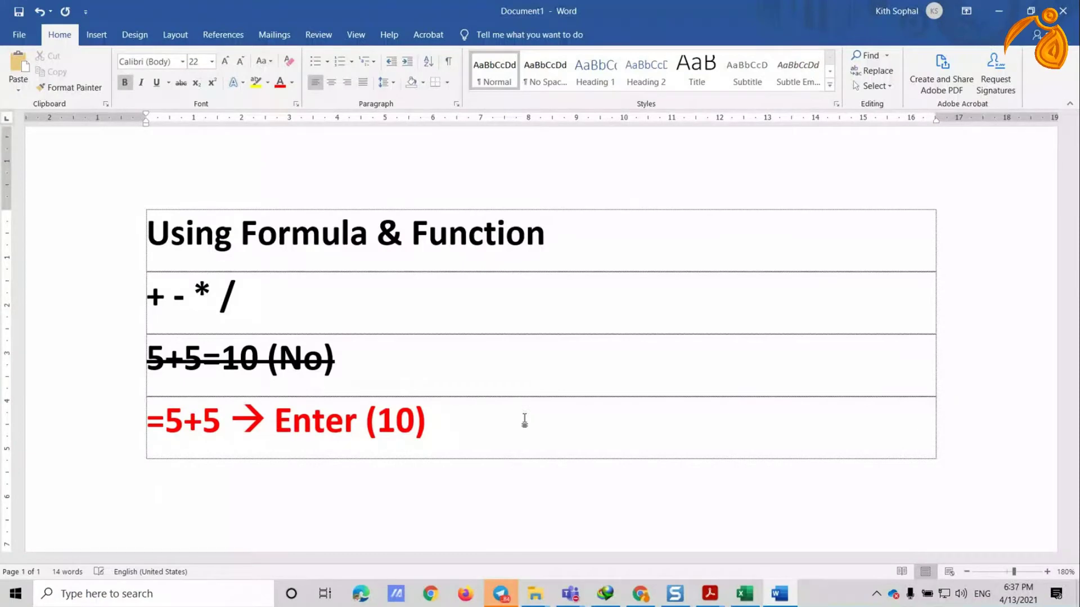
type(" :")
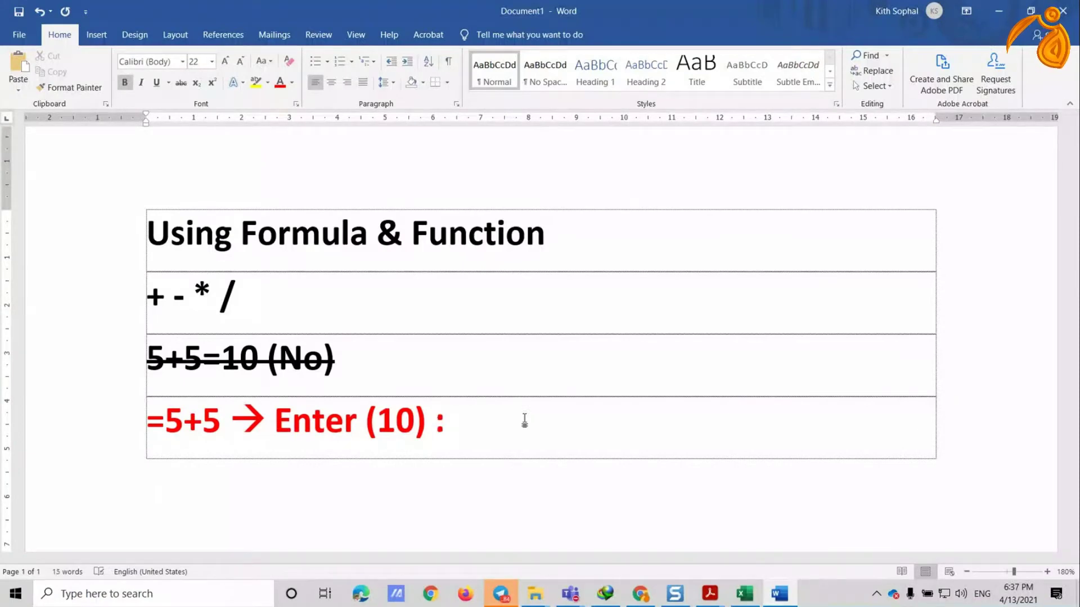
type("Numb")
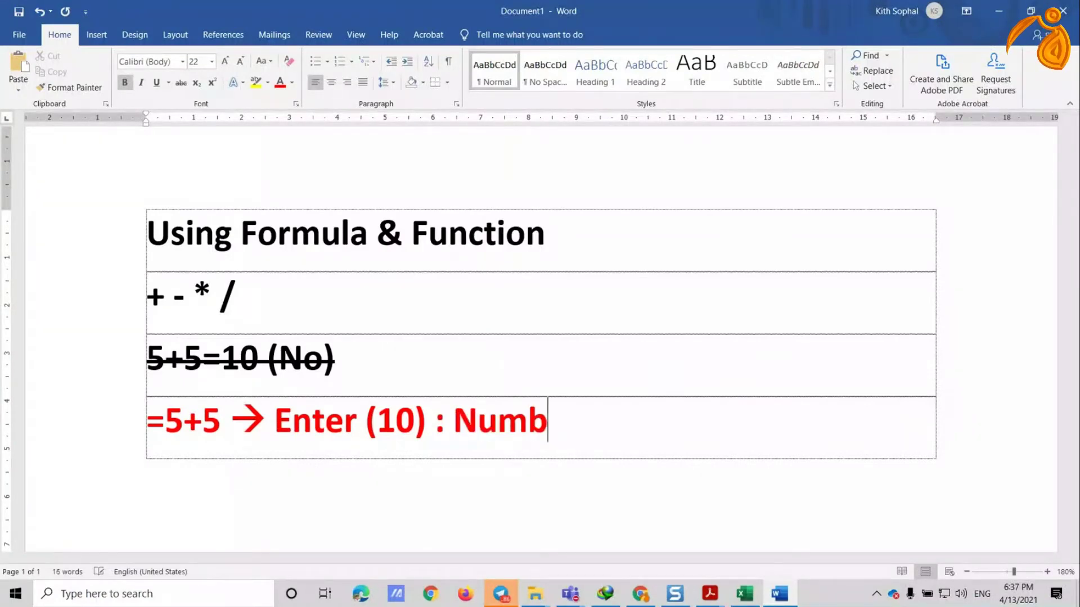
Step: Add '=Number + Number' after the formula line and move it onto its own row
key("BackSpace")
key("BackSpace")
key("BackSpace")
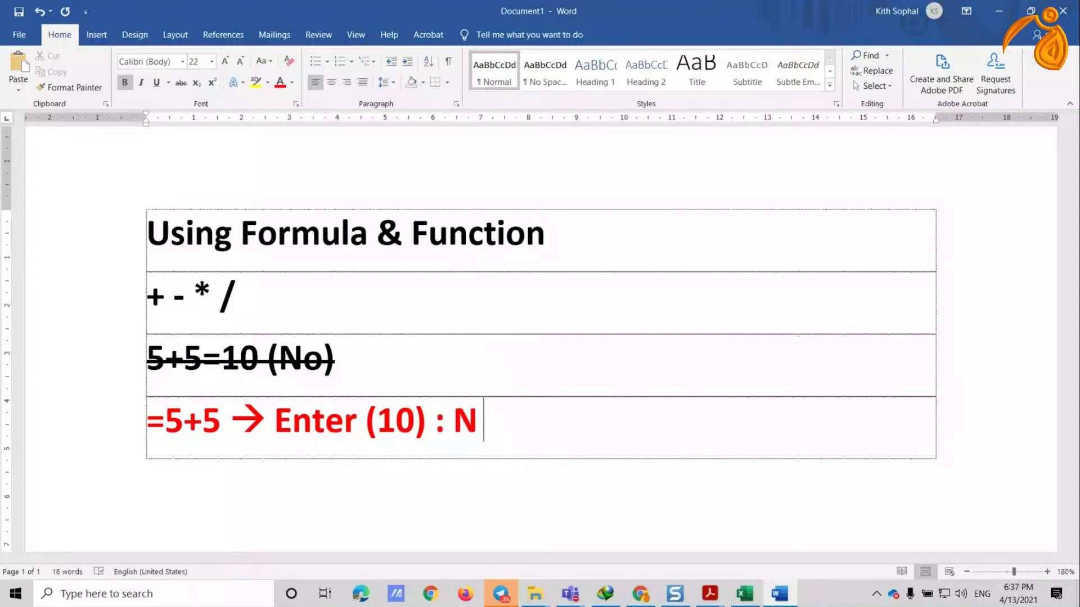
key("BackSpace")
key("BackSpace")
key("BackSpace")
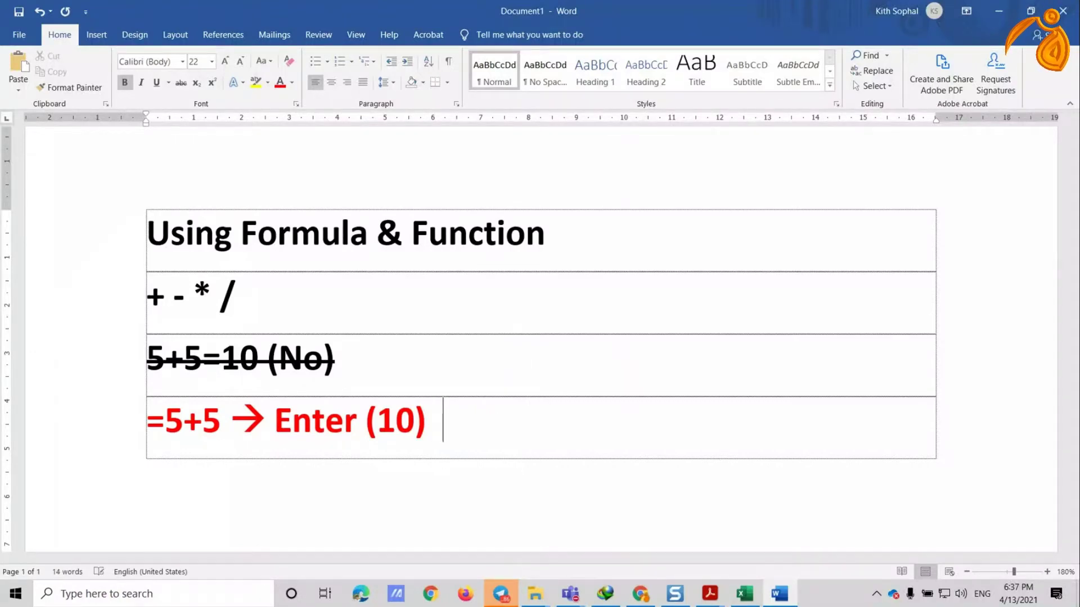
type("==> Nu")
key("BackSpace")
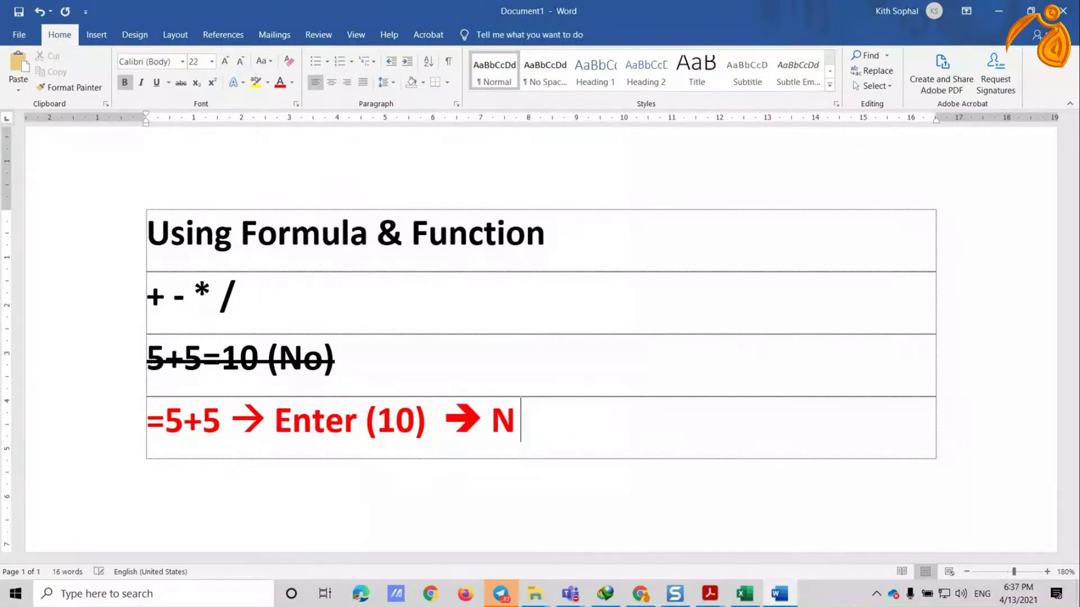
key("BackSpace")
type("=")
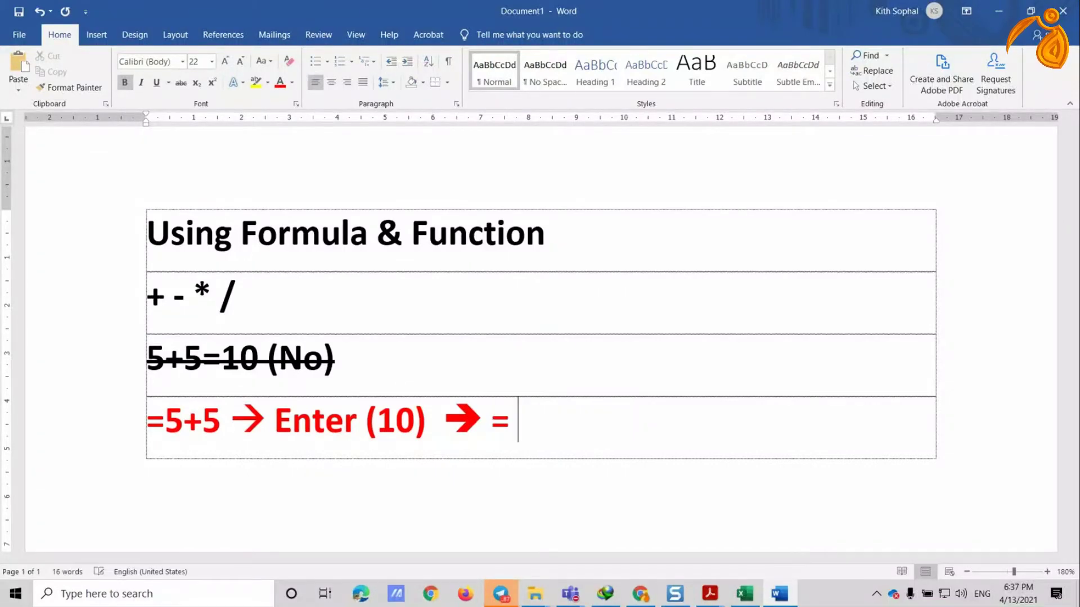
key("BackSpace")
type("Number + Nu")
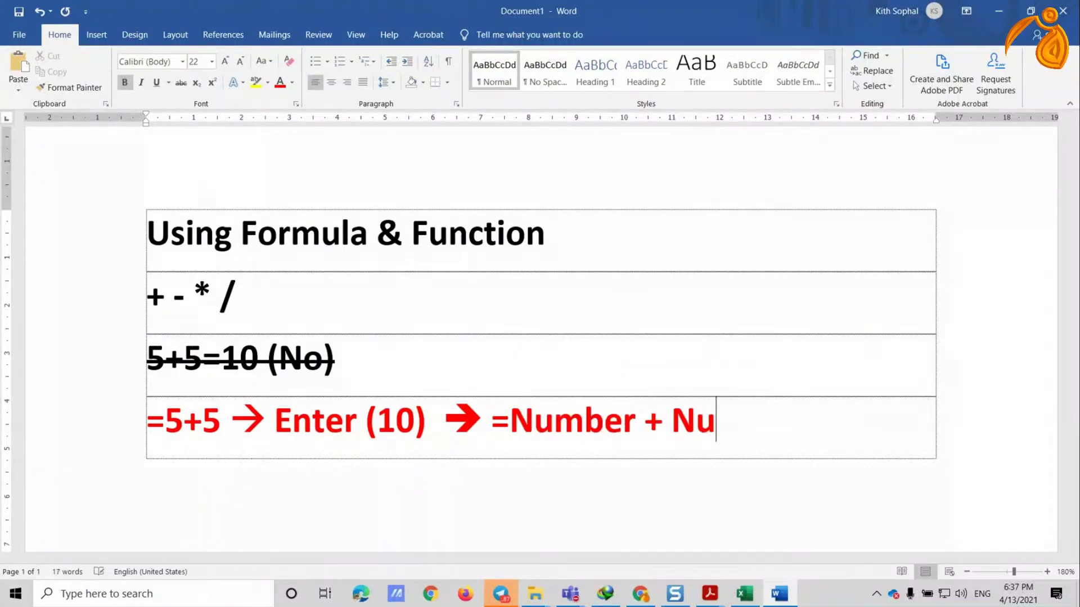
type("mber")
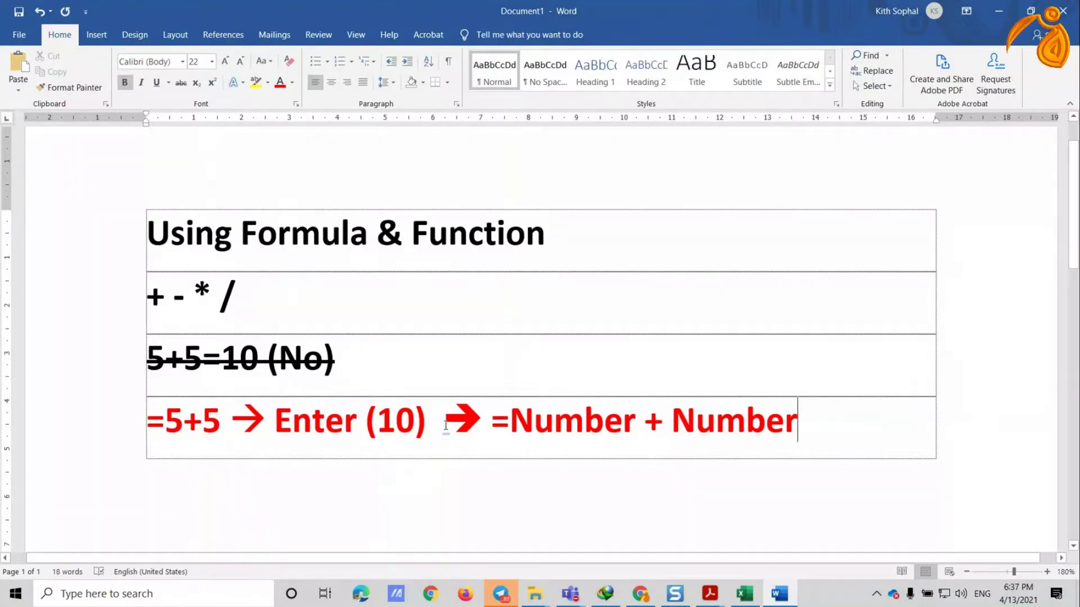
left_click(490, 422)
key("Return")
Step: Add a row reading '=Cell Address + Cell Address'
scroll(506, 427, "down", 2)
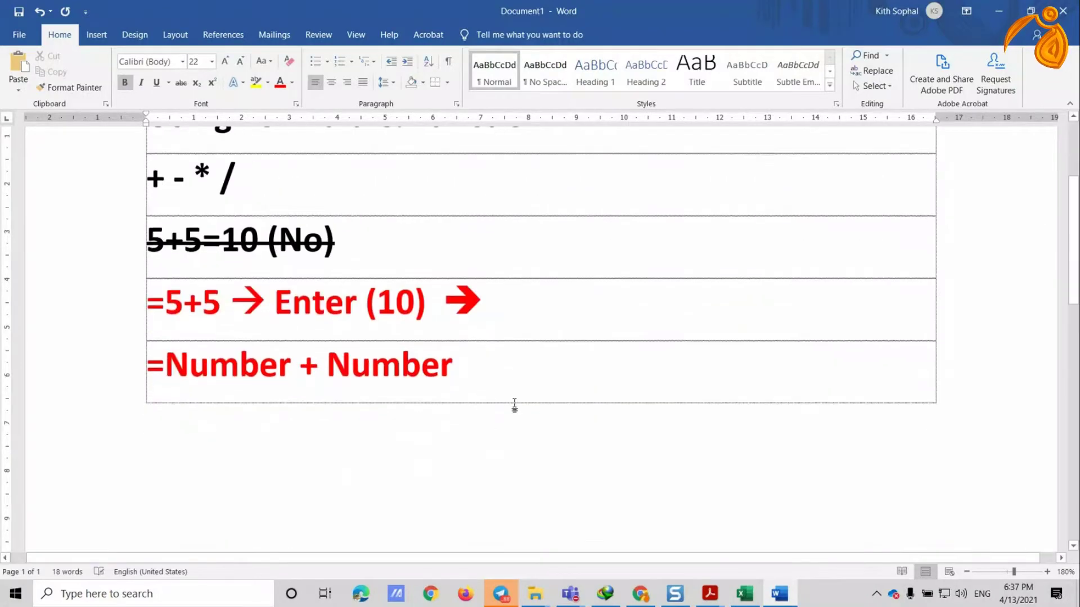
key("Tab")
type("=")
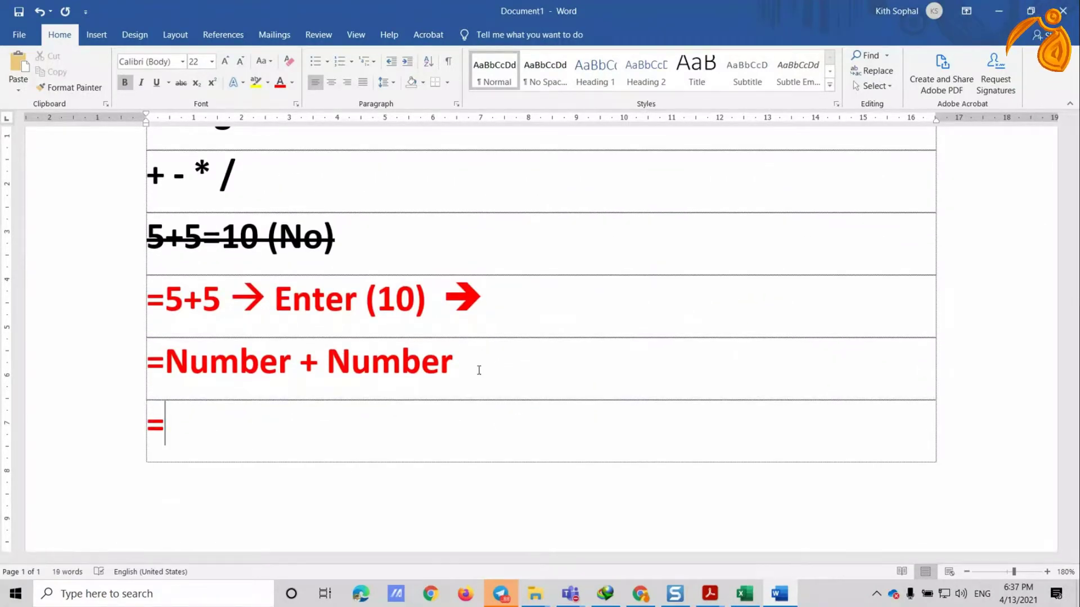
type("Cell ")
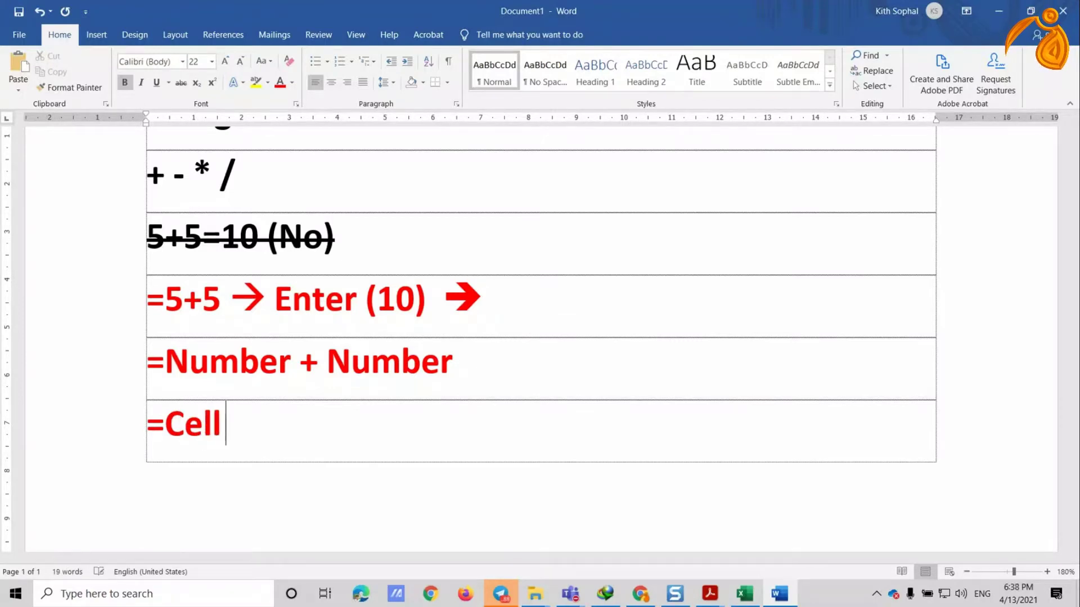
type("Ad")
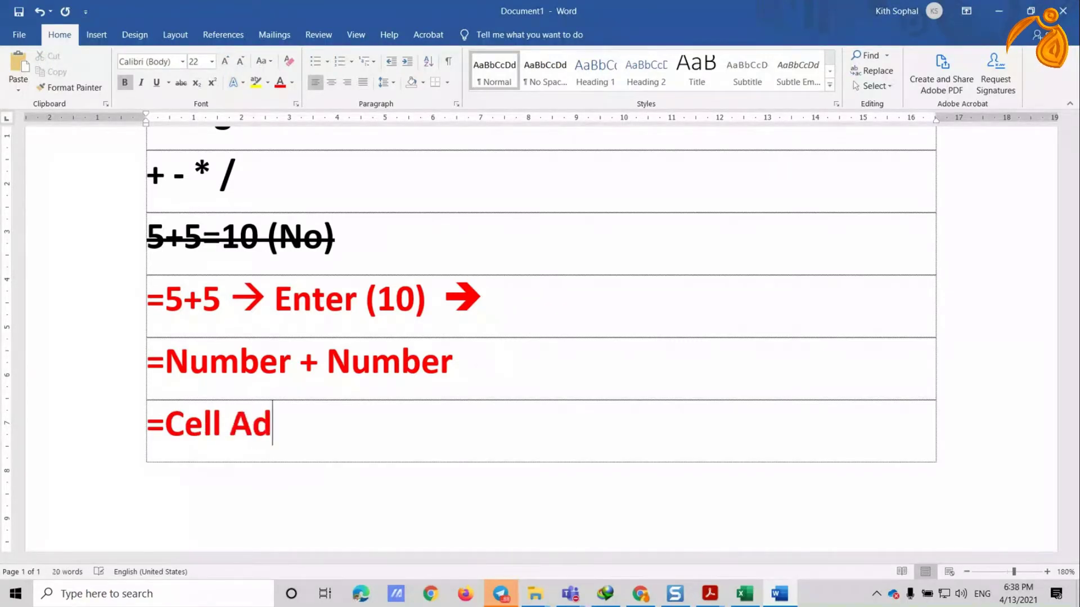
type("dress +")
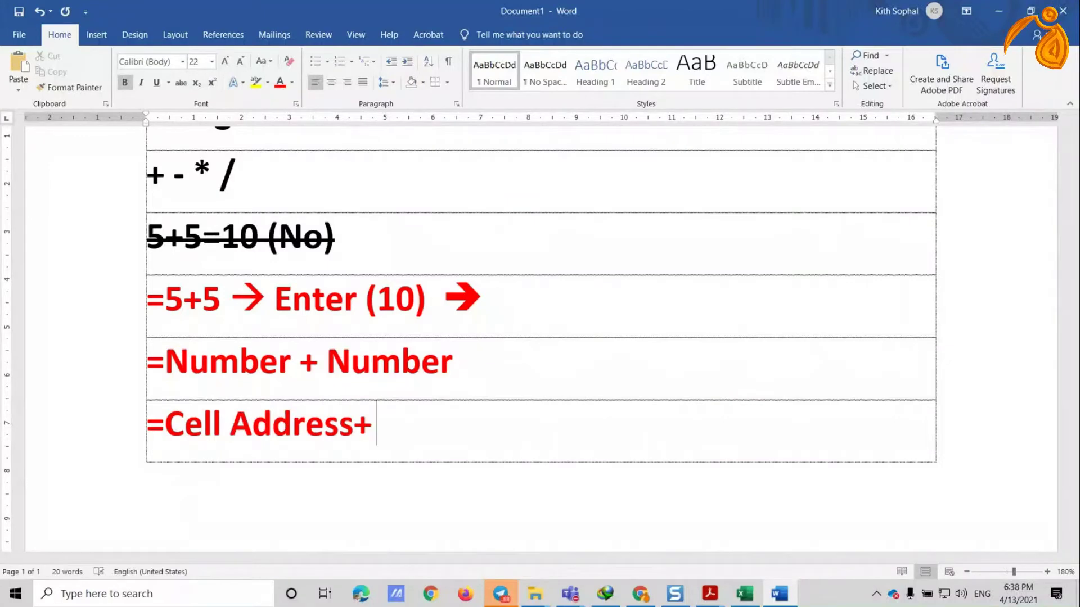
key("BackSpace")
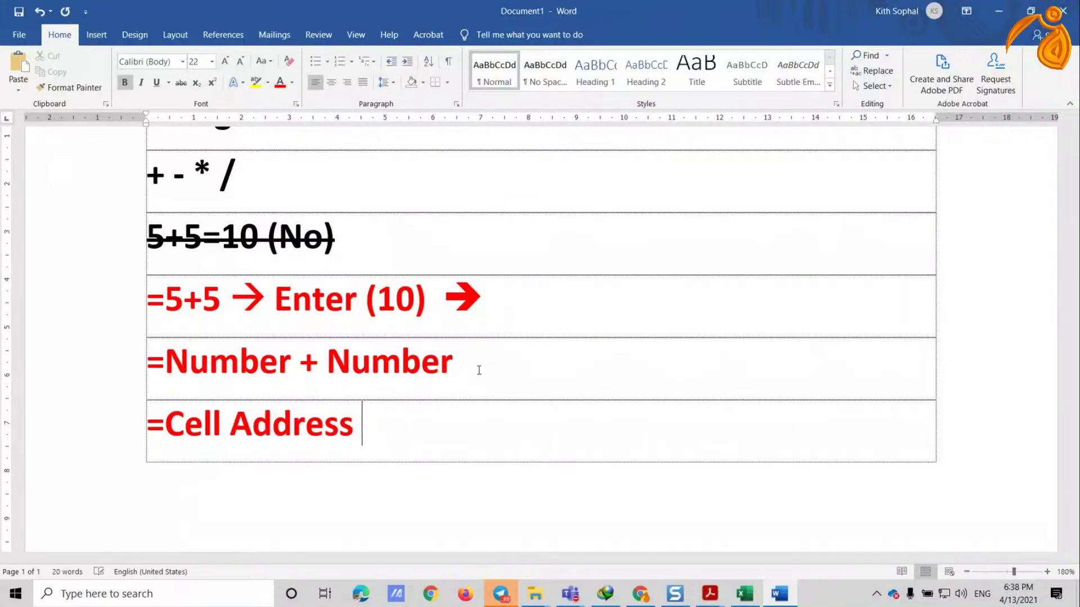
type("+ Cell")
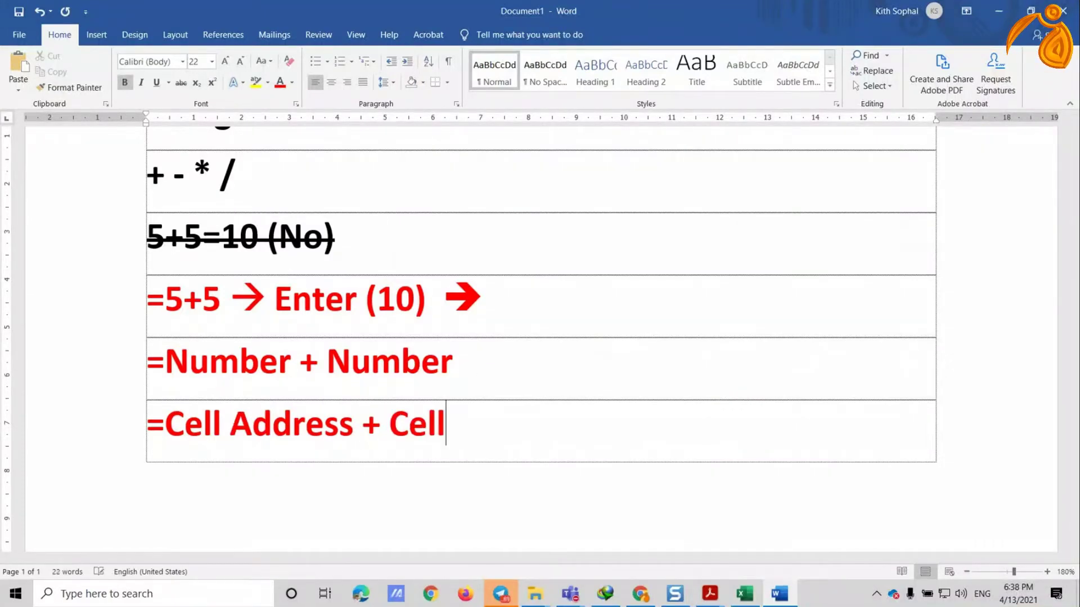
type(" Address")
key("Tab")
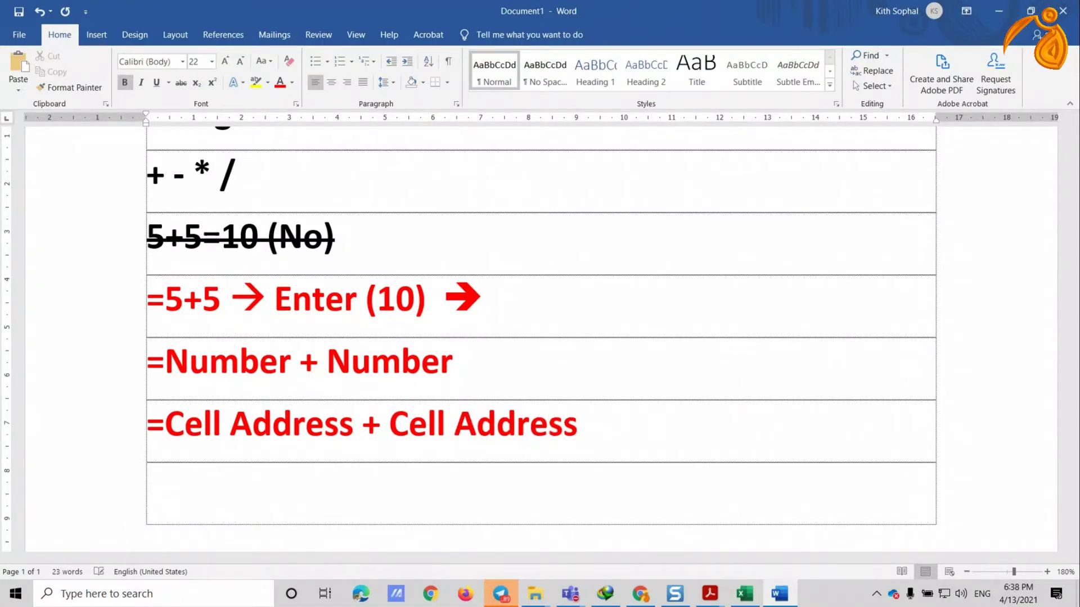
Step: Add the row '=Cell + Cell+Cell+Cell+......+'
type("=Cell + Cell")
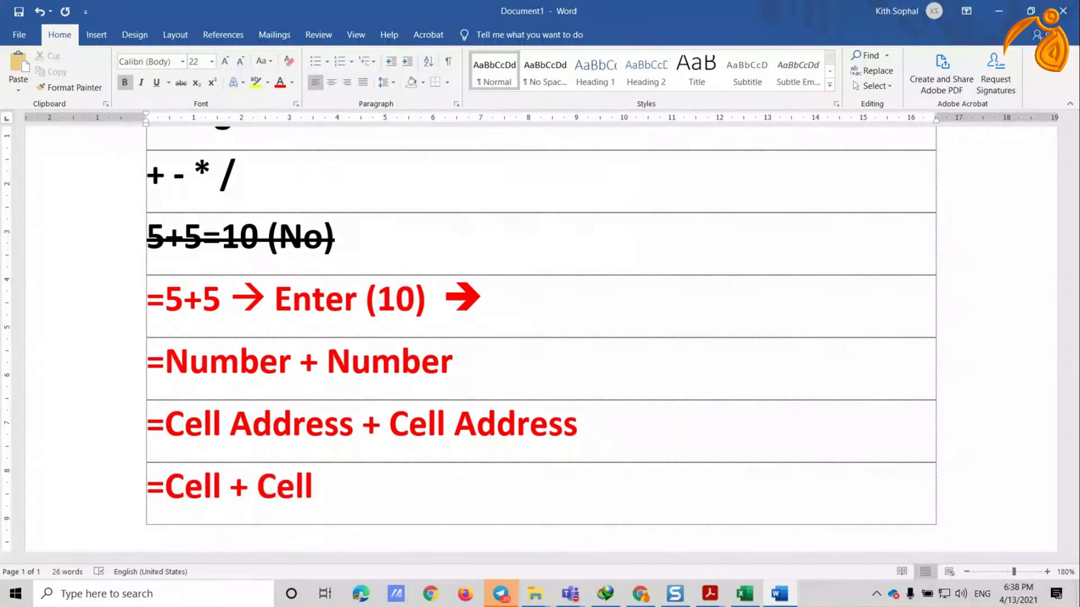
key("Tab")
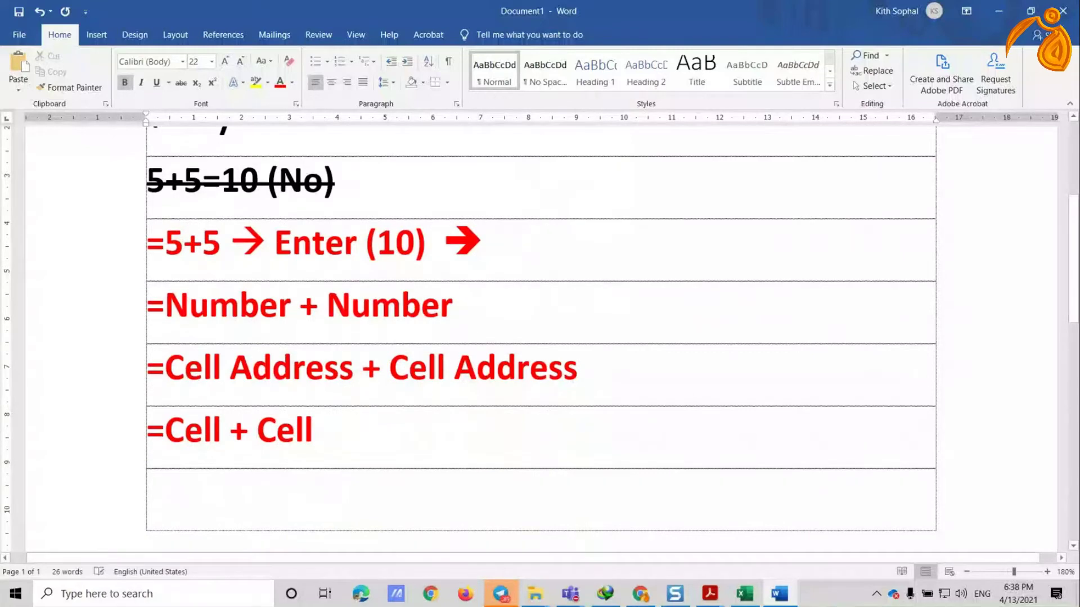
type("=")
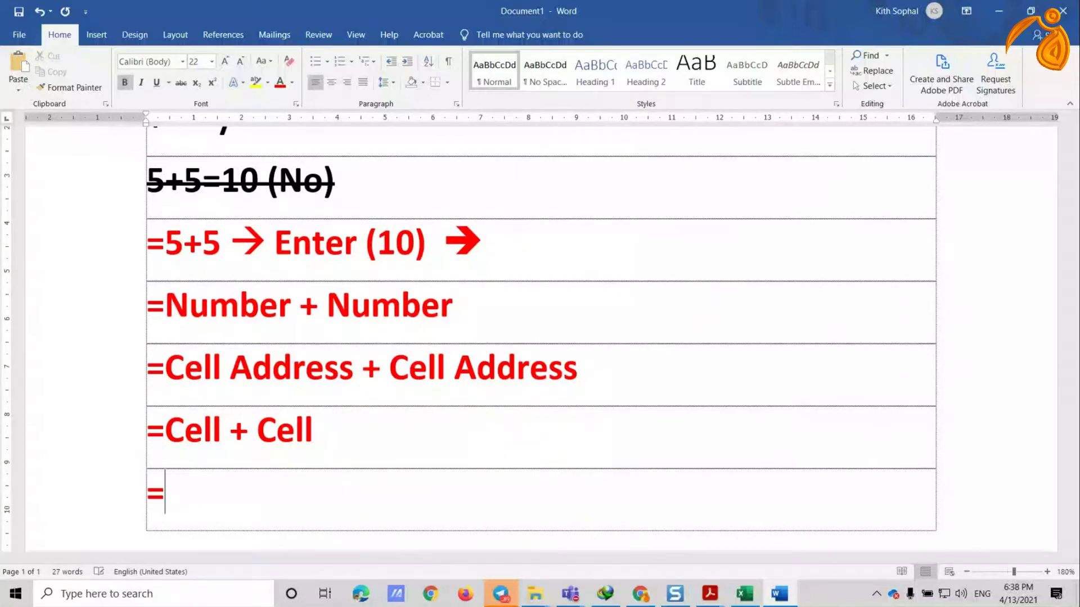
left_click(629, 361)
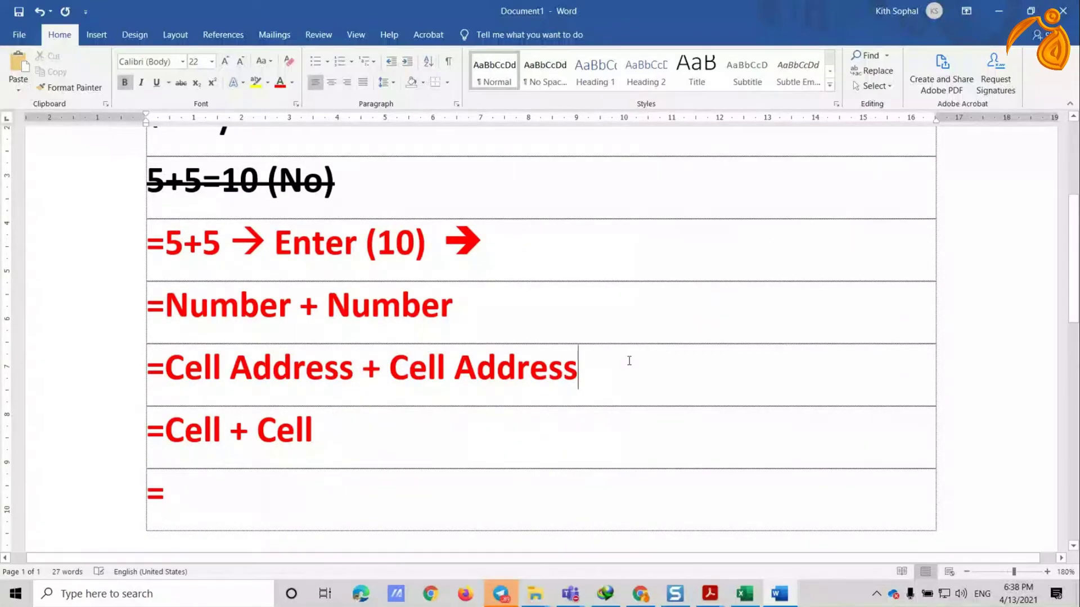
left_click(460, 429)
type("+Cell")
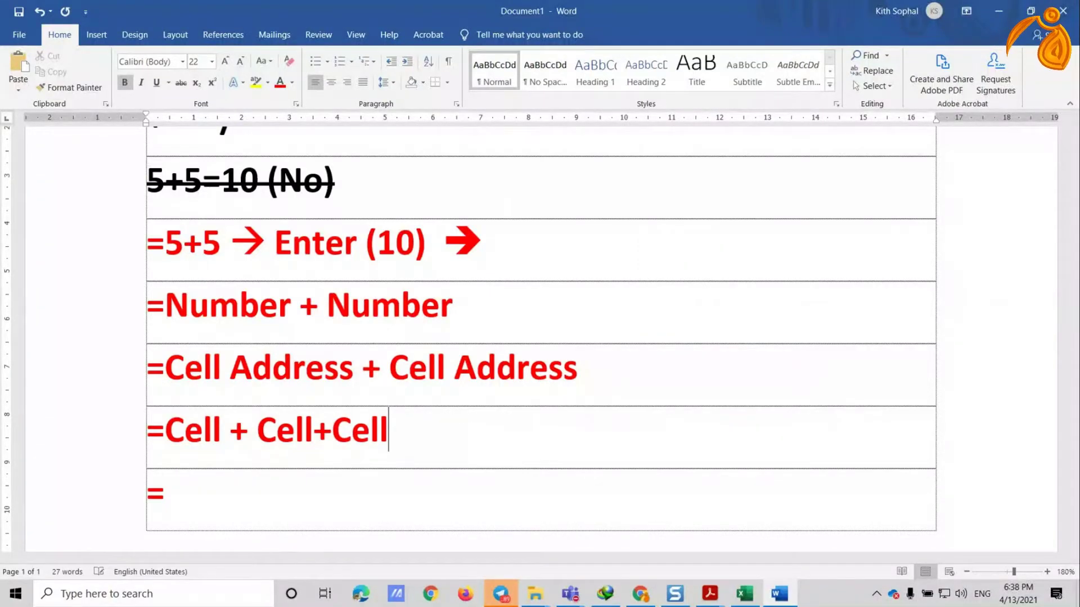
type("+Cell")
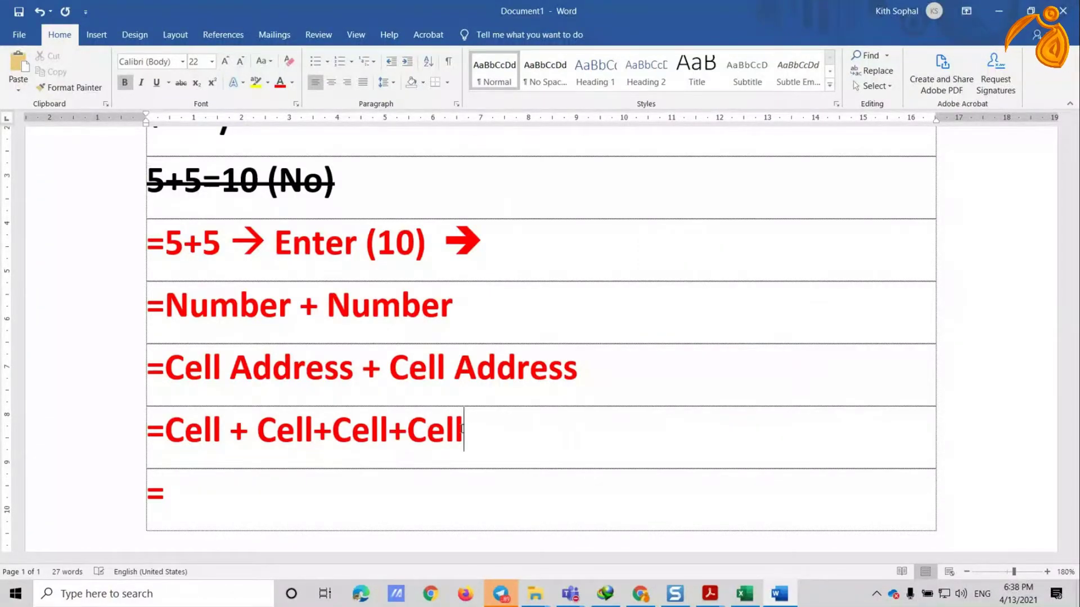
type("+......+")
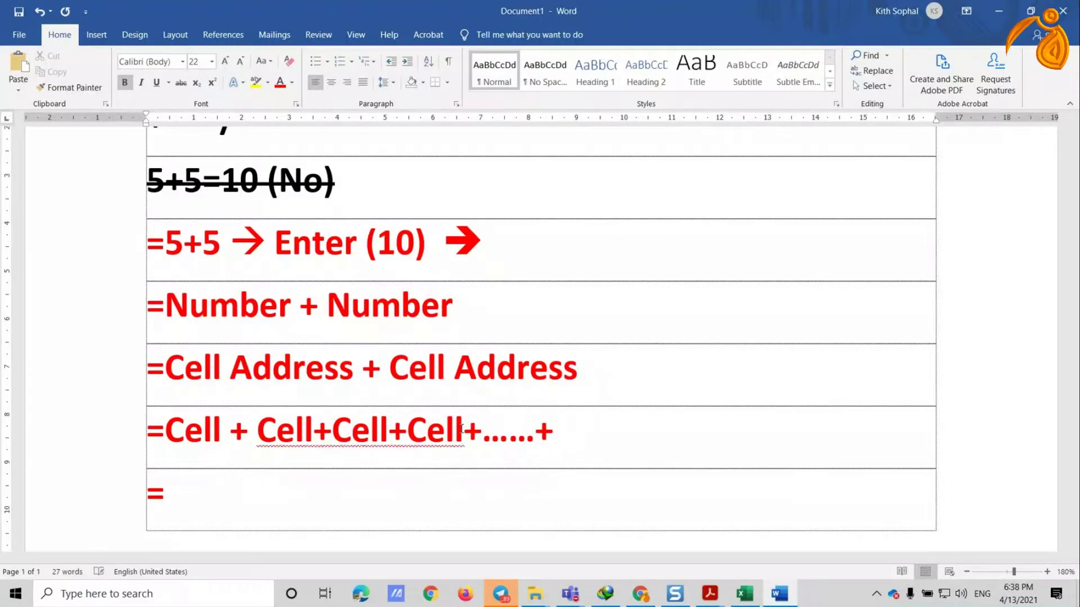
Step: Add the '=Sum(Cell:Cell)' example and insert an empty row below the operators
type("Sum(Cel:")
key("BackSpace")
type("l:c")
key("BackSpace")
type("Cell)")
scroll(456, 298, "up", 3)
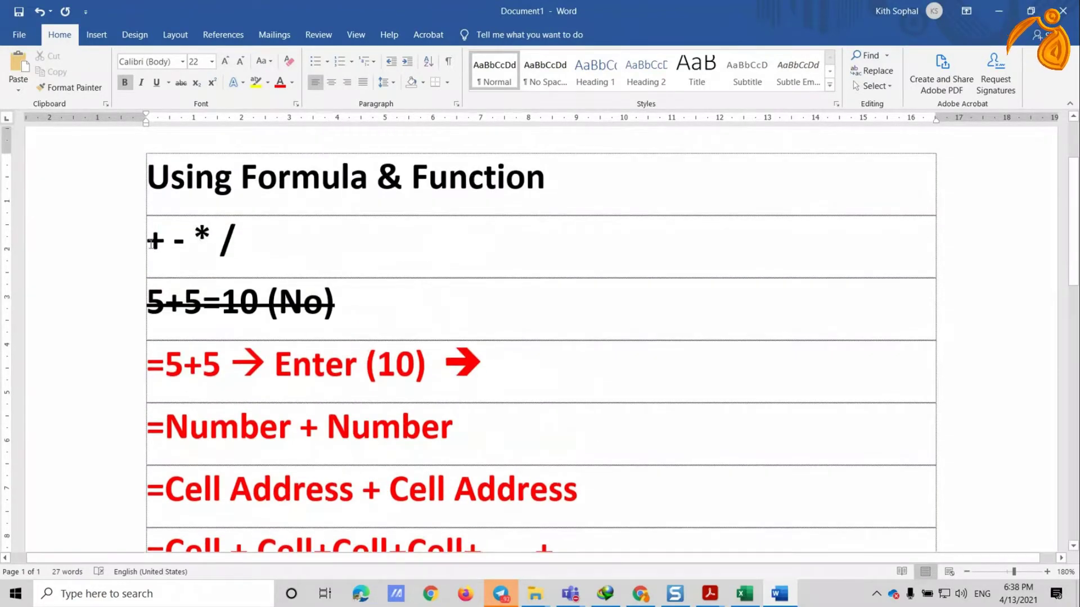
key("Return")
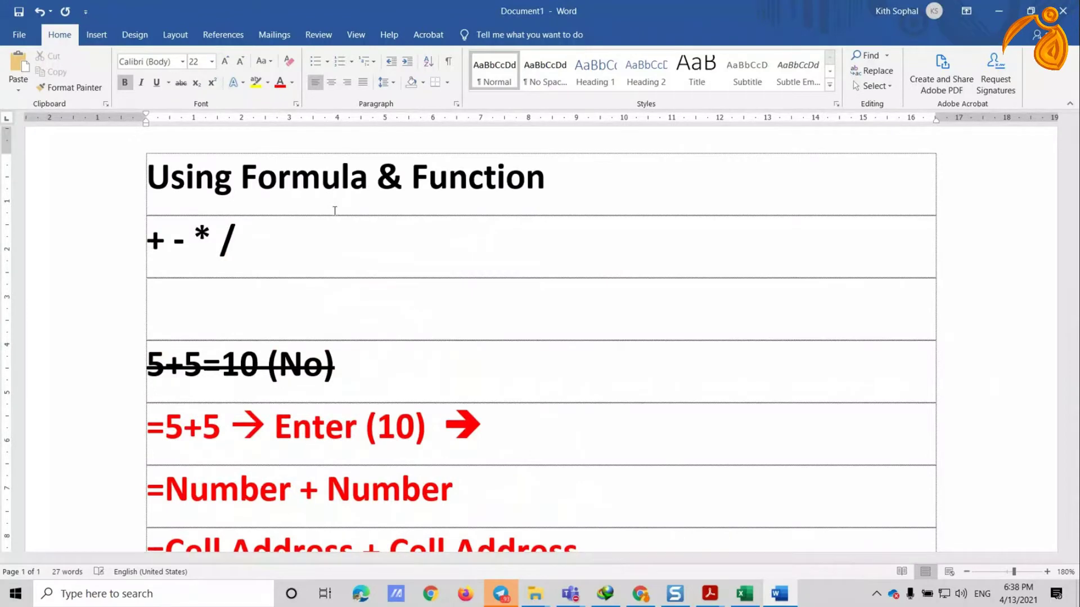
Step: Type the Khmer heading ការគណនាផលបូក in the empty row
type("ការគណន")
key("BackSpace")
key("BackSpace")
type("ណនាន")
key("BackSpace")
type("ិន")
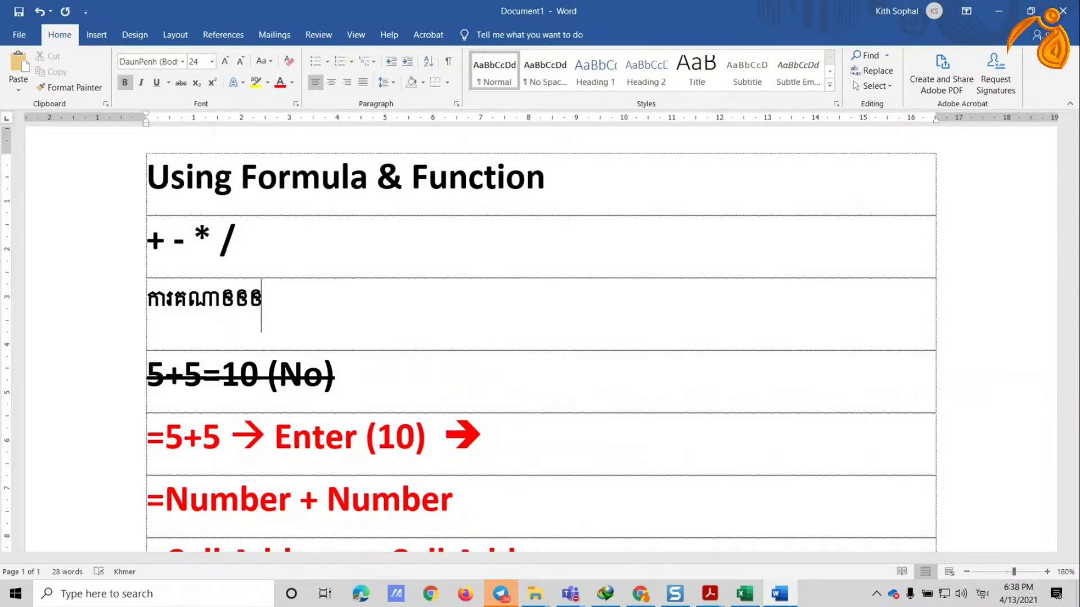
key("BackSpace")
key("BackSpace")
type("ា")
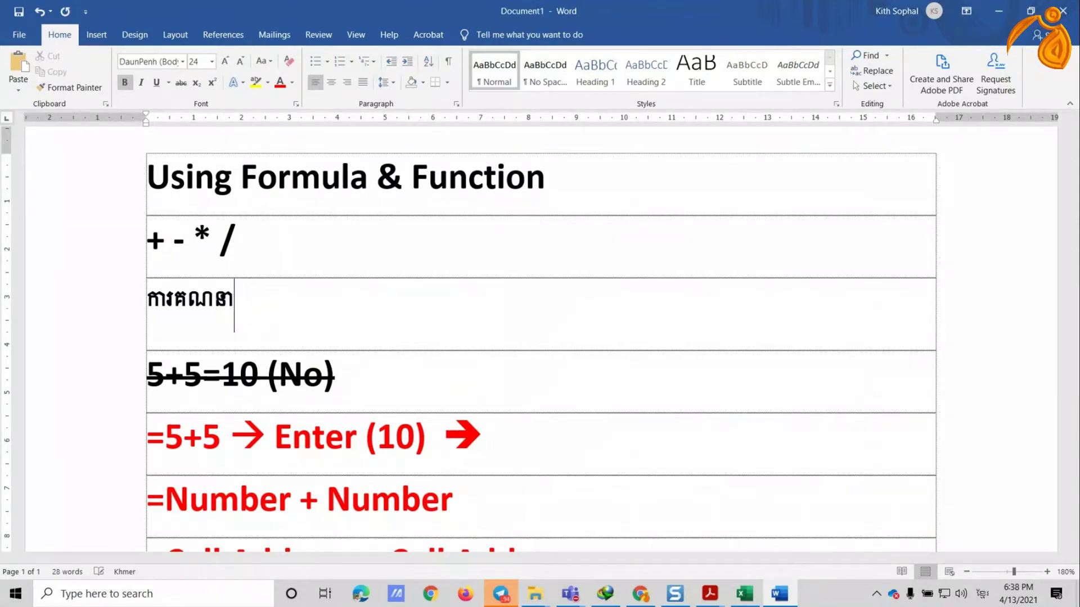
type("ផលបូ")
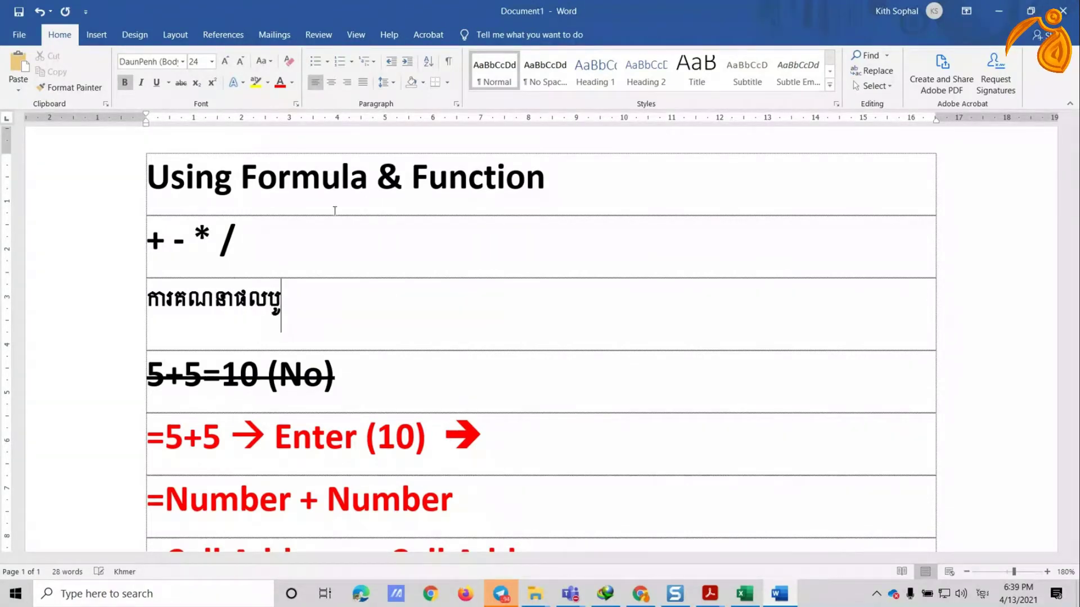
type("ក")
Step: Format the Khmer heading in Khmer OS Muol font and red color
left_click(110, 321)
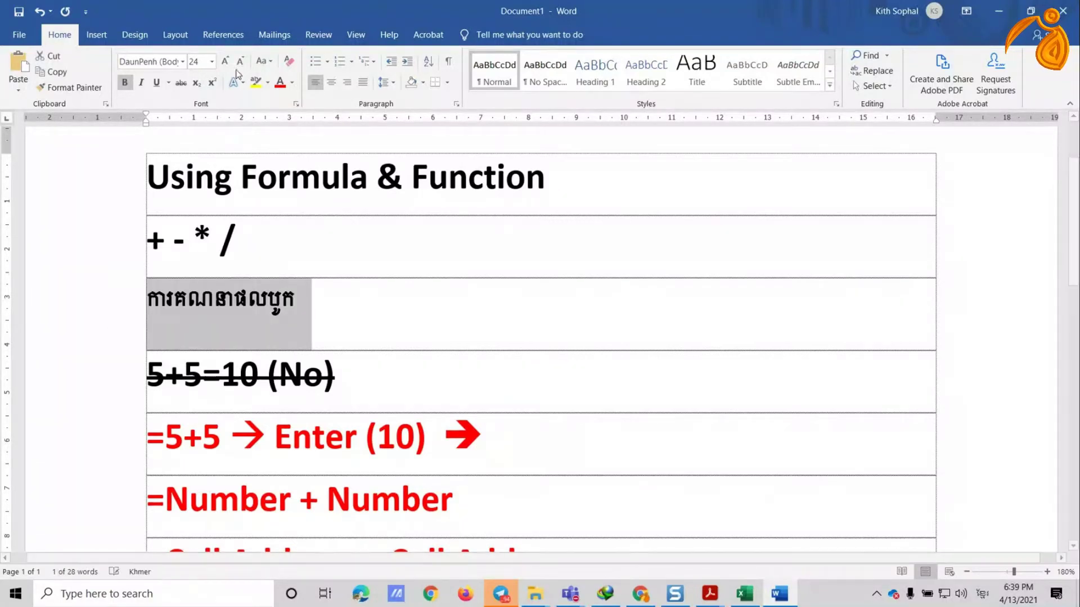
left_click(184, 63)
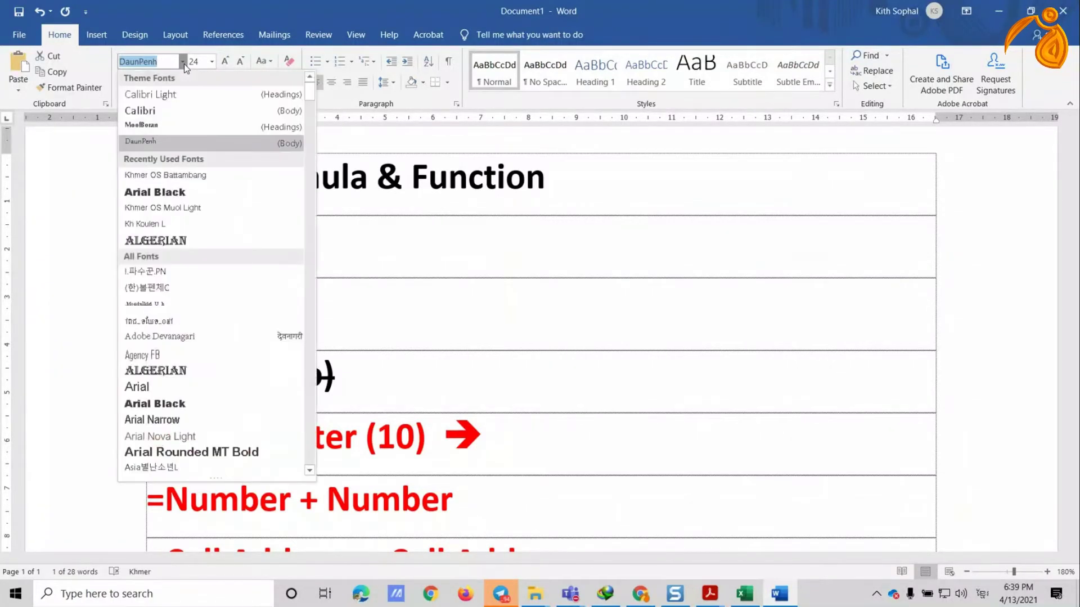
left_click(192, 208)
left_click(279, 83)
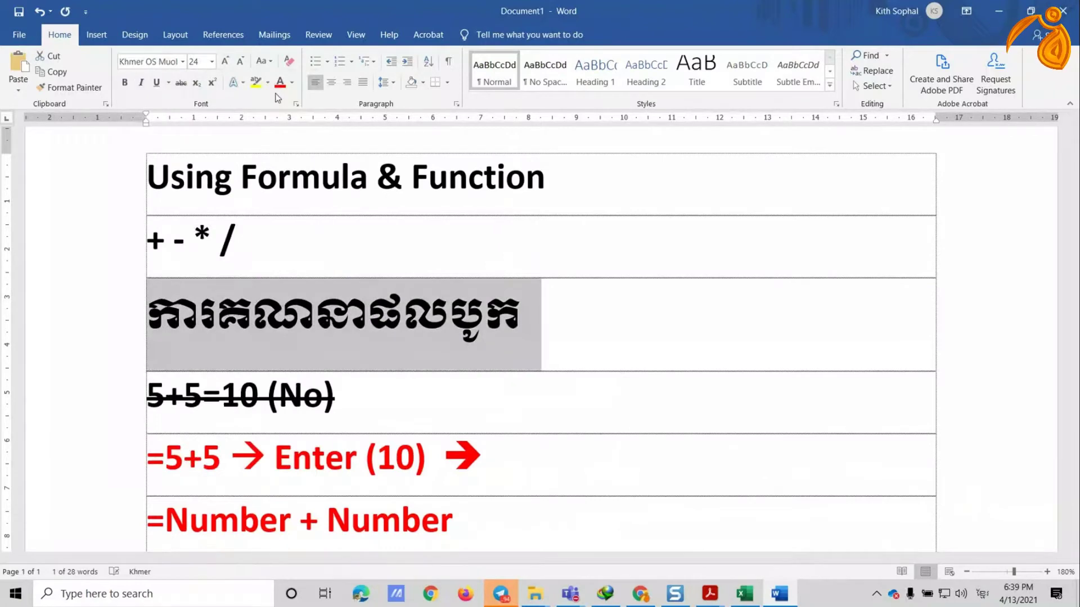
scroll(359, 332, "down", 2)
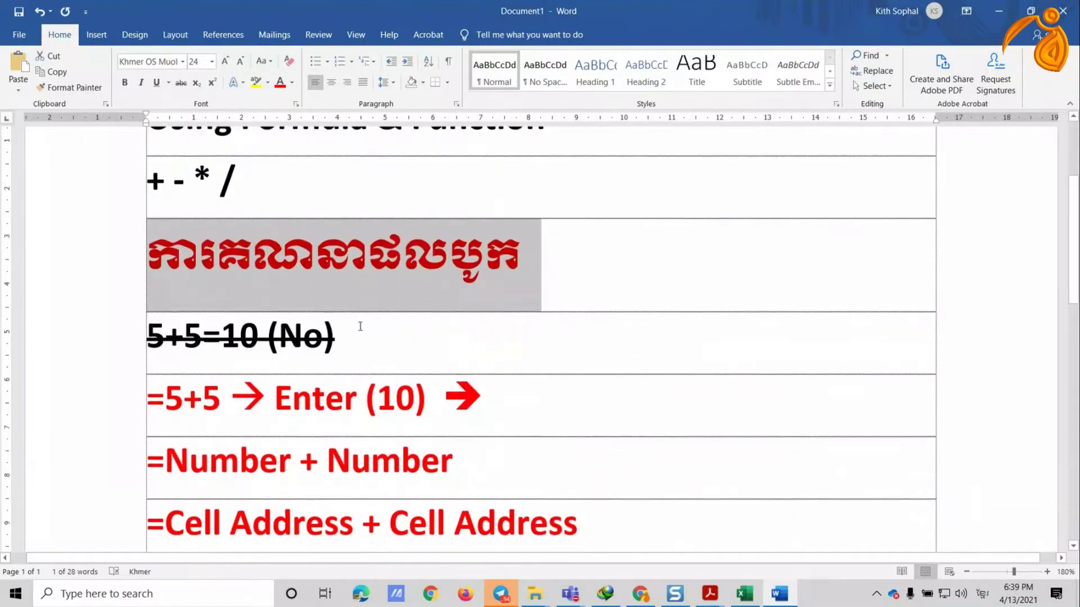
scroll(362, 316, "down", 2, "ctrl")
scroll(363, 317, "down", 1, "ctrl")
scroll(382, 315, "down", 1, "ctrl")
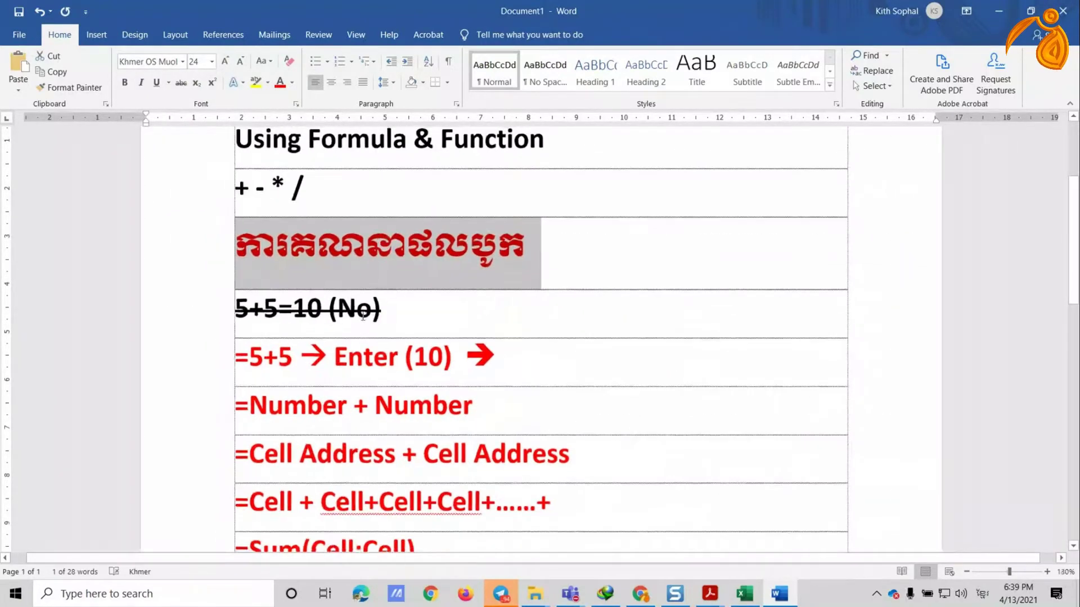
scroll(405, 312, "down", 1, "ctrl")
left_click(422, 303)
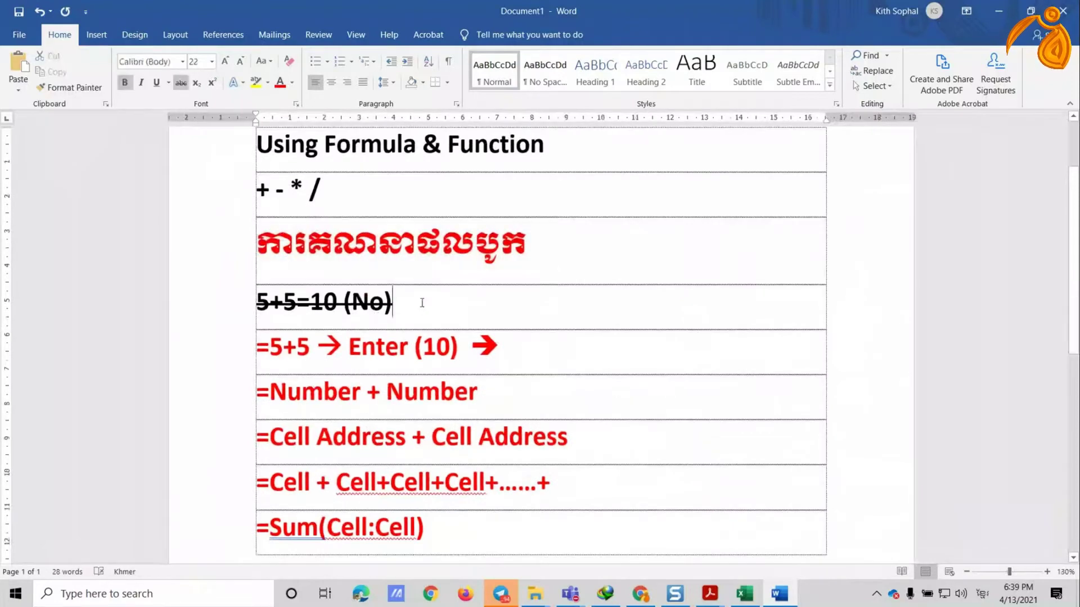
scroll(422, 303, "down", 2)
left_click_drag(450, 447, 561, 161)
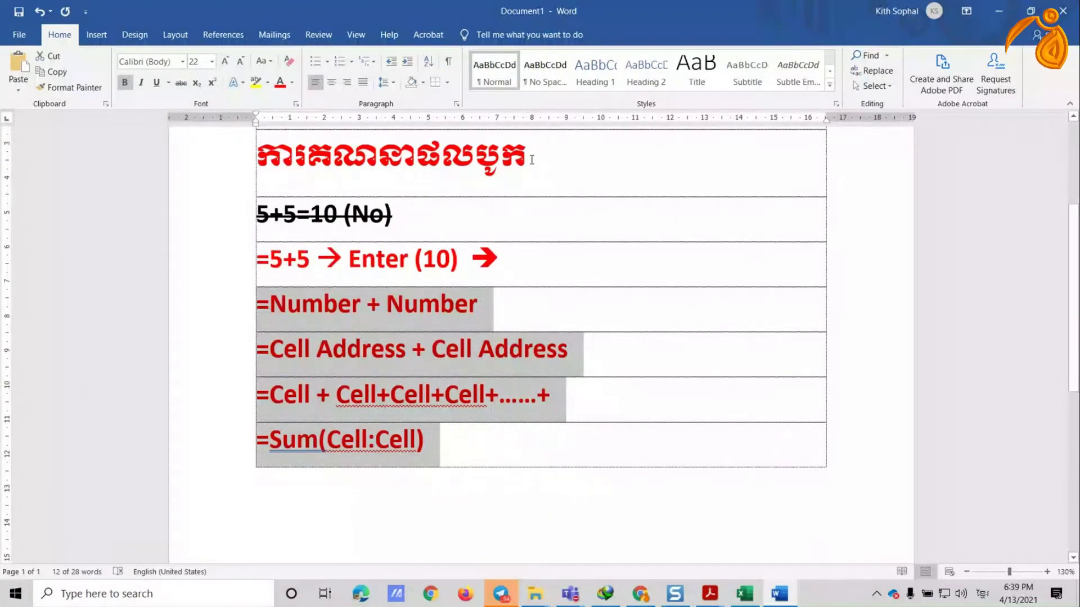
Step: Paste a copy of the Khmer heading below the Sum row and change its last word to ដក
left_click(194, 167)
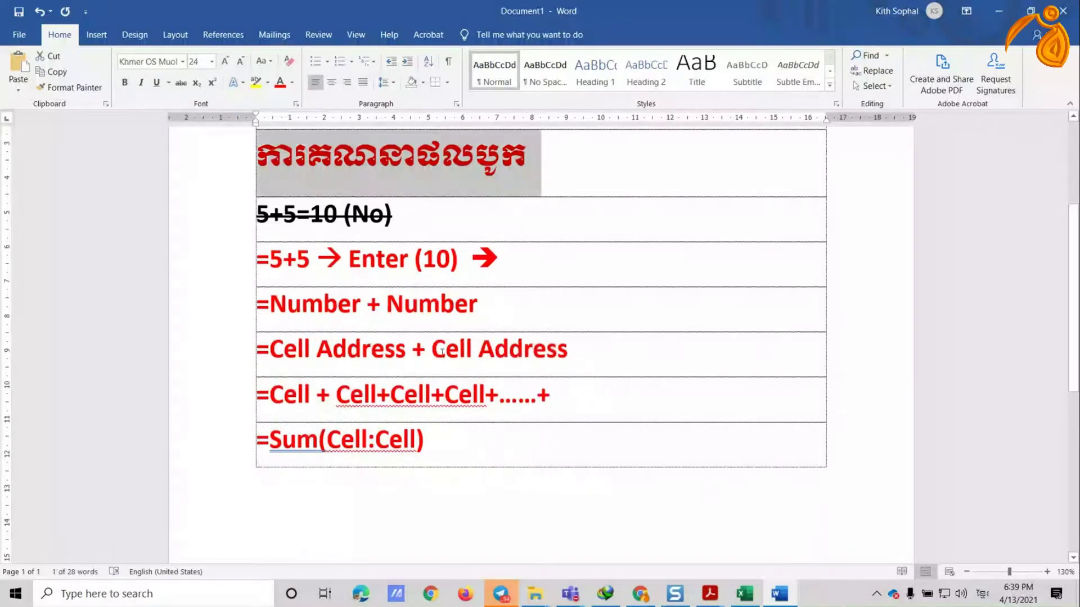
type("ការគណនាផលបូក")
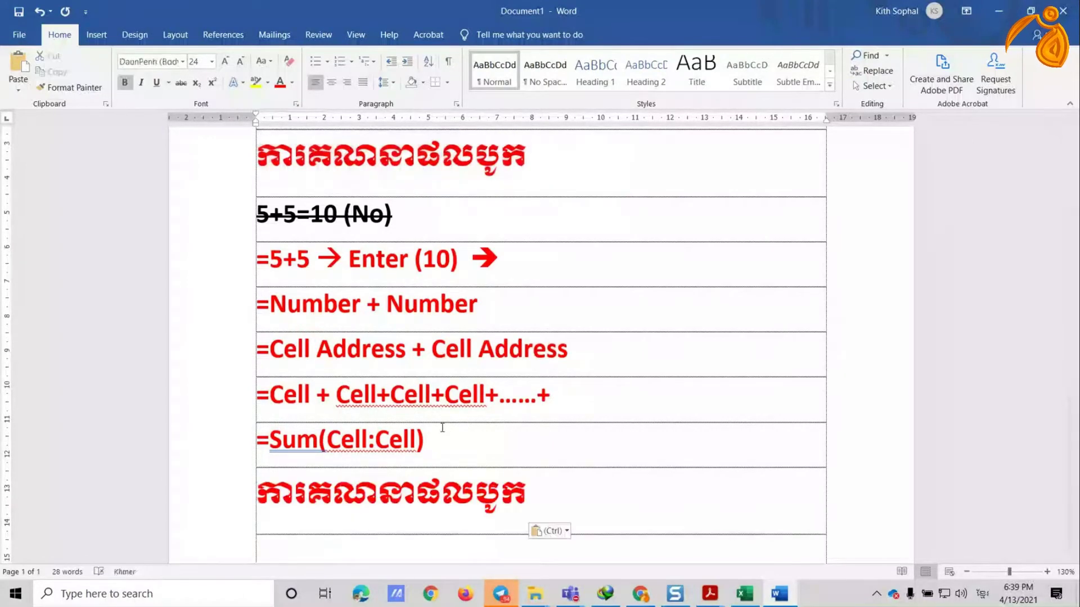
double_click(481, 492)
type("ដក")
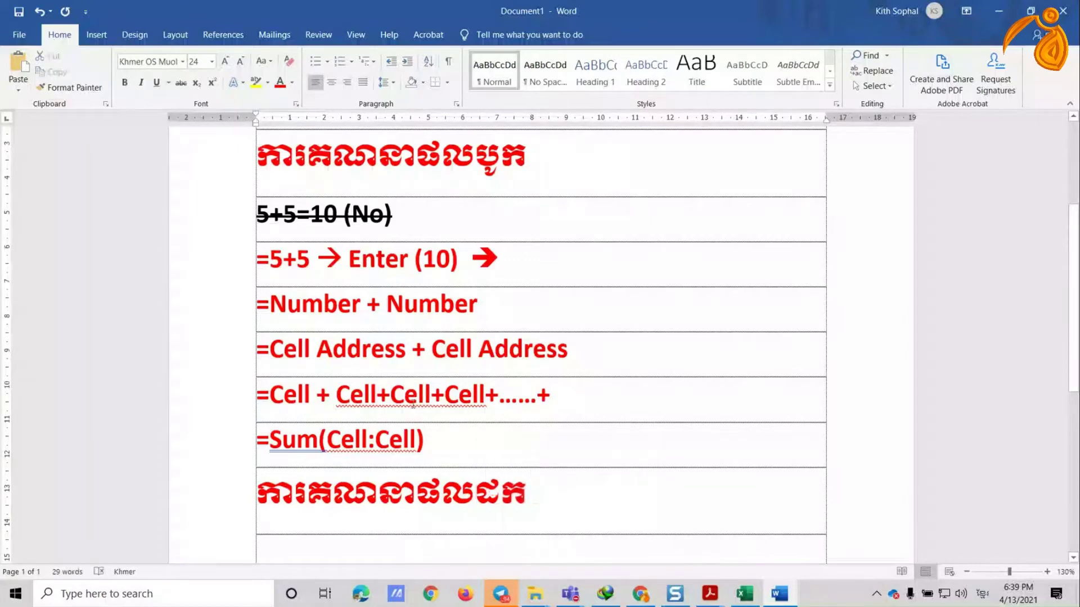
Step: Copy the Number, Cell Address and Cell formula lines and paste them under the new heading
left_click(550, 394)
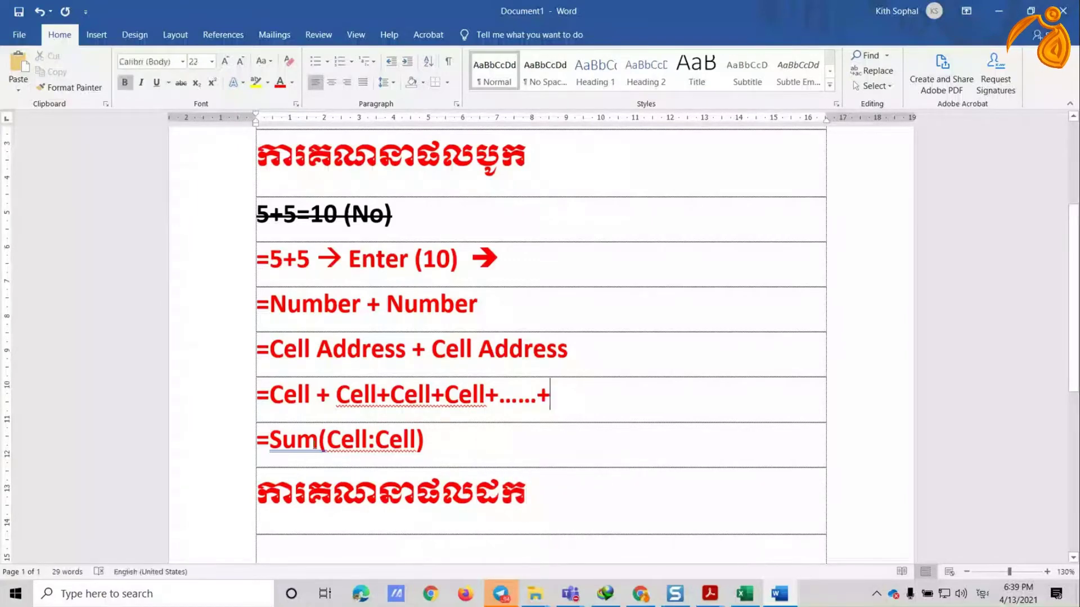
mouse_move(626, 394)
left_mouse_down()
mouse_move(288, 389)
mouse_move(222, 327)
left_mouse_up()
key("ctrl+c")
left_click(547, 489)
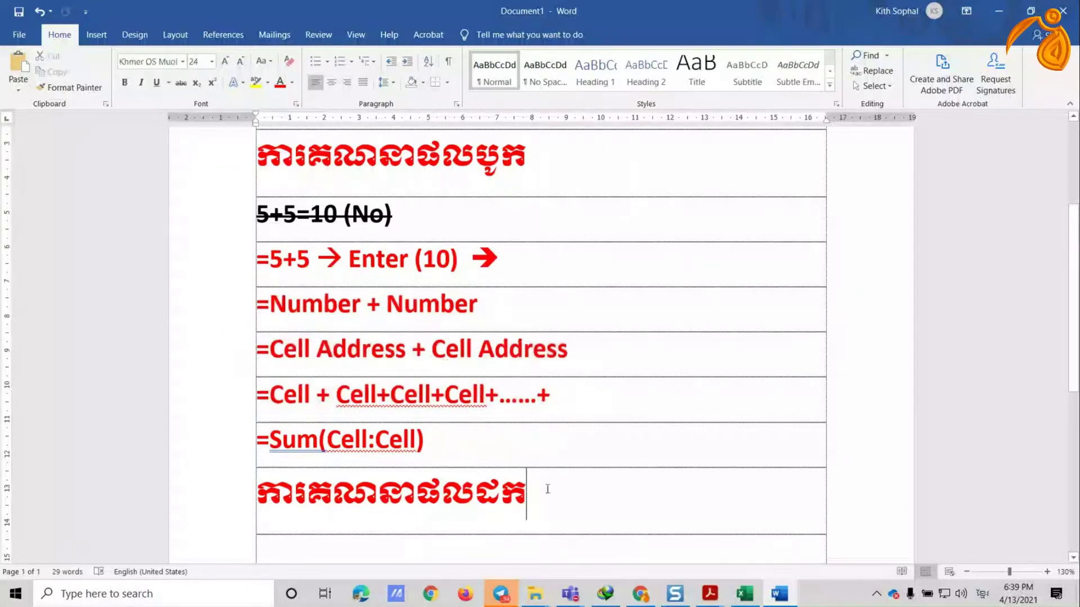
key("ctrl+v")
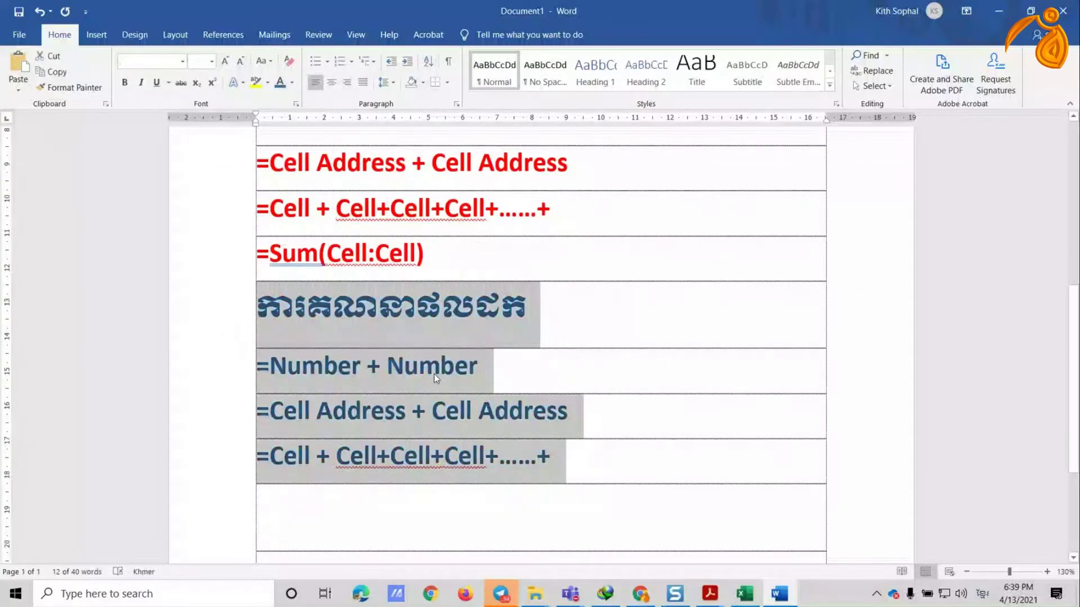
left_click(435, 373)
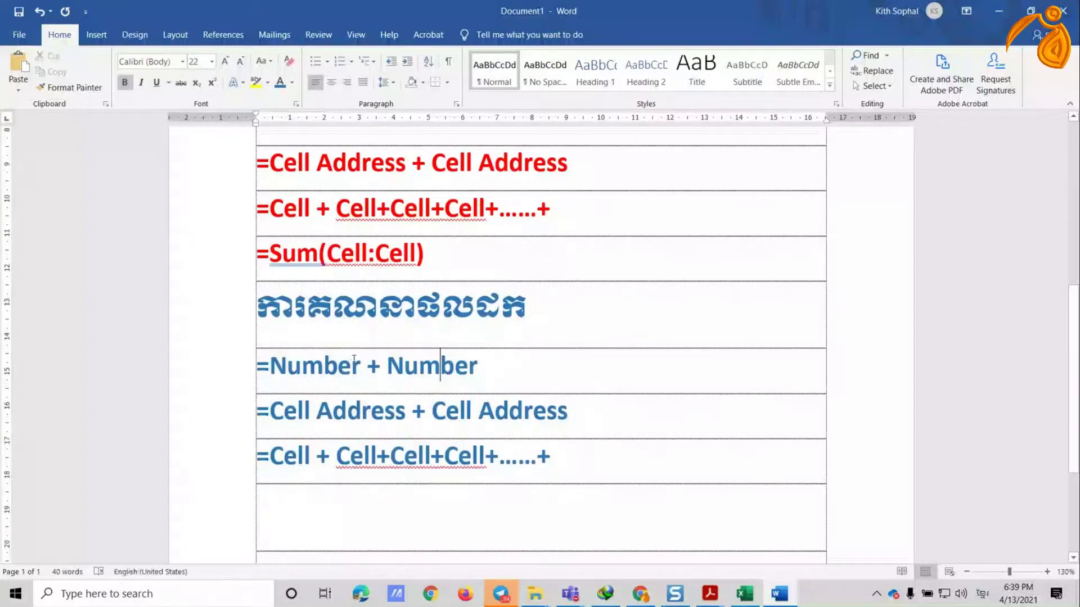
Step: Replace the plus signs with minus in the pasted Number and Cell Address lines
left_click_drag(367, 365, 380, 365)
type("ក")
key("ctrl+z")
type("-")
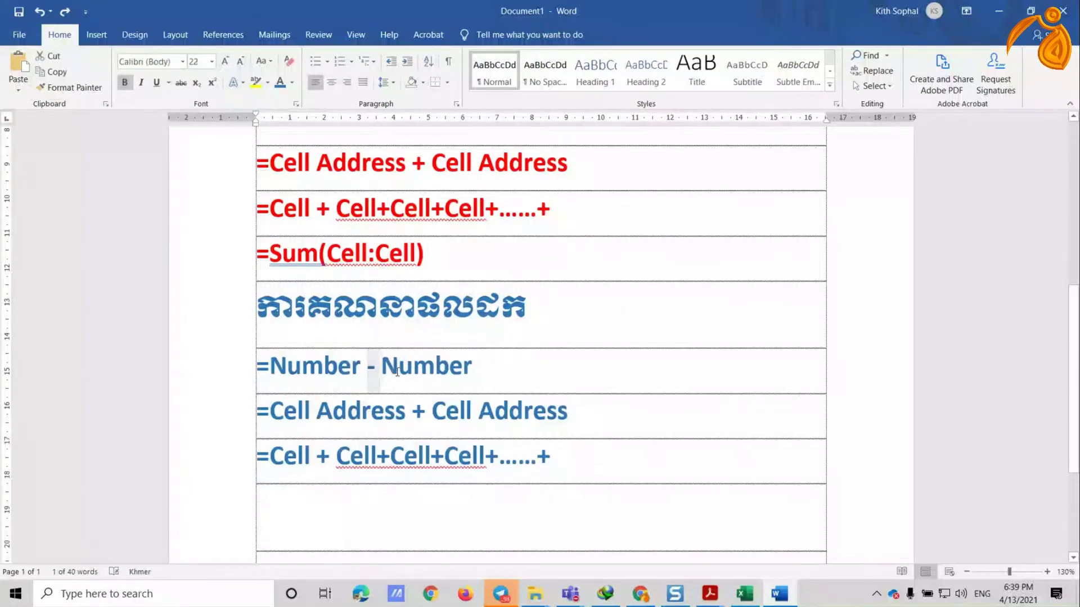
double_click(420, 413)
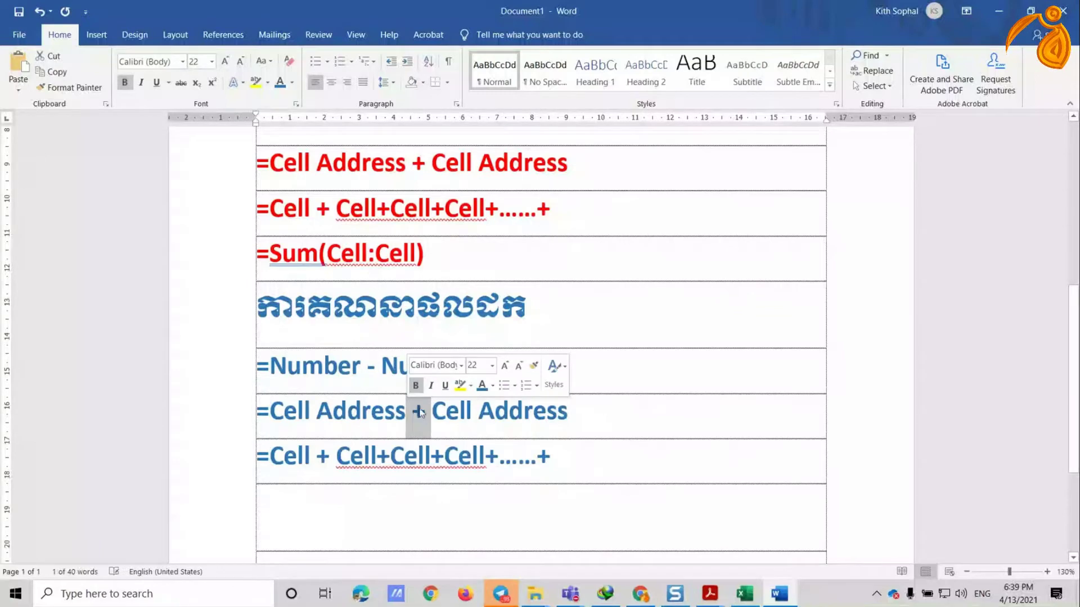
key("Delete")
type("-")
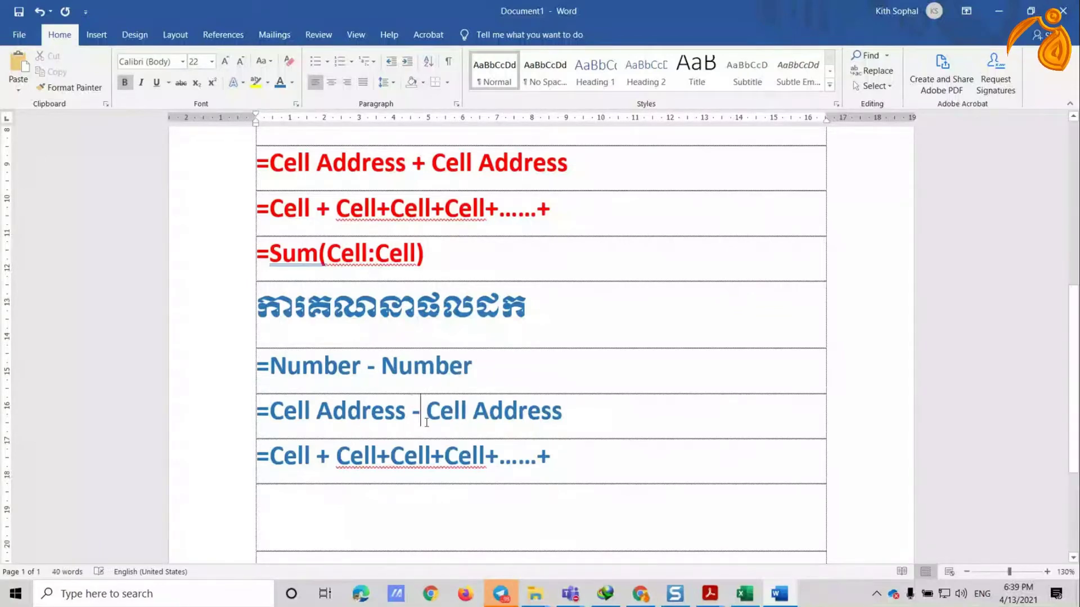
Step: Turn the last pasted line into '=Cell - Cell' by removing the extra terms
left_click(328, 454)
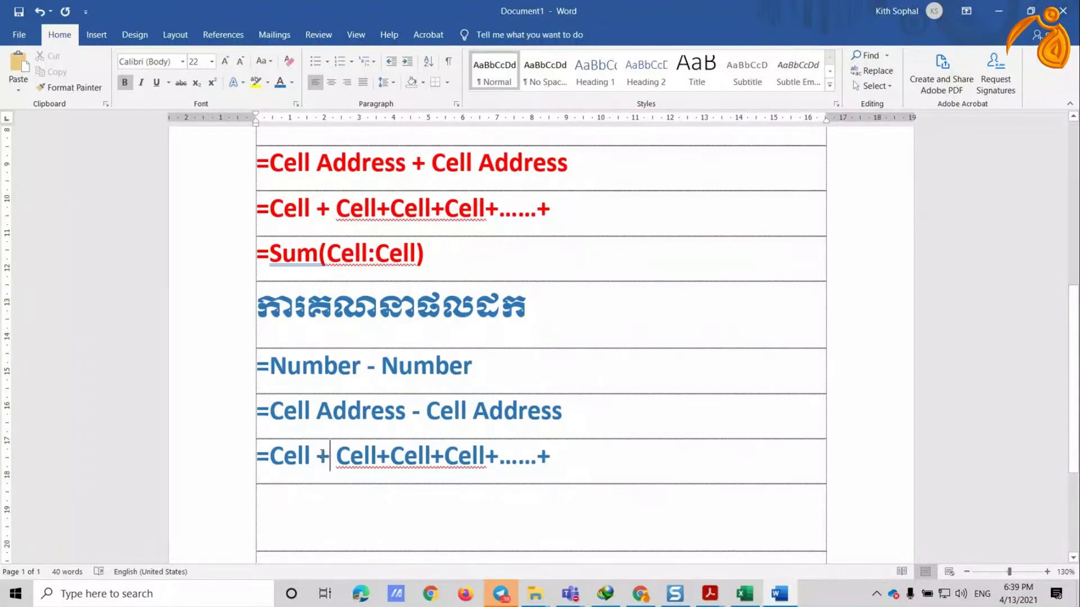
key("BackSpace")
type("-")
left_click_drag(371, 457, 537, 454)
key("Delete")
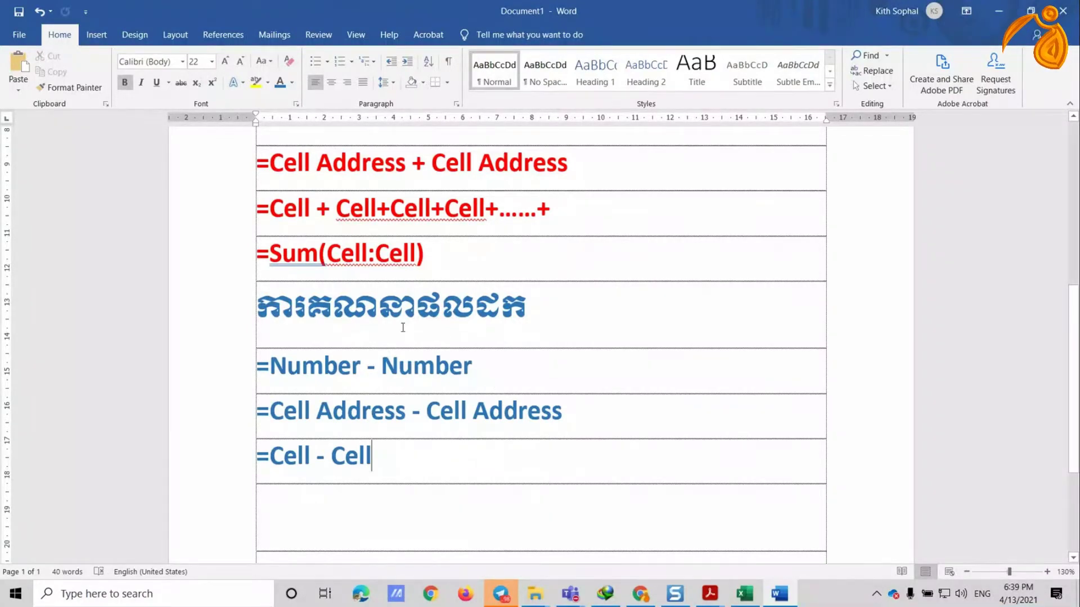
scroll(403, 299, "up", 4)
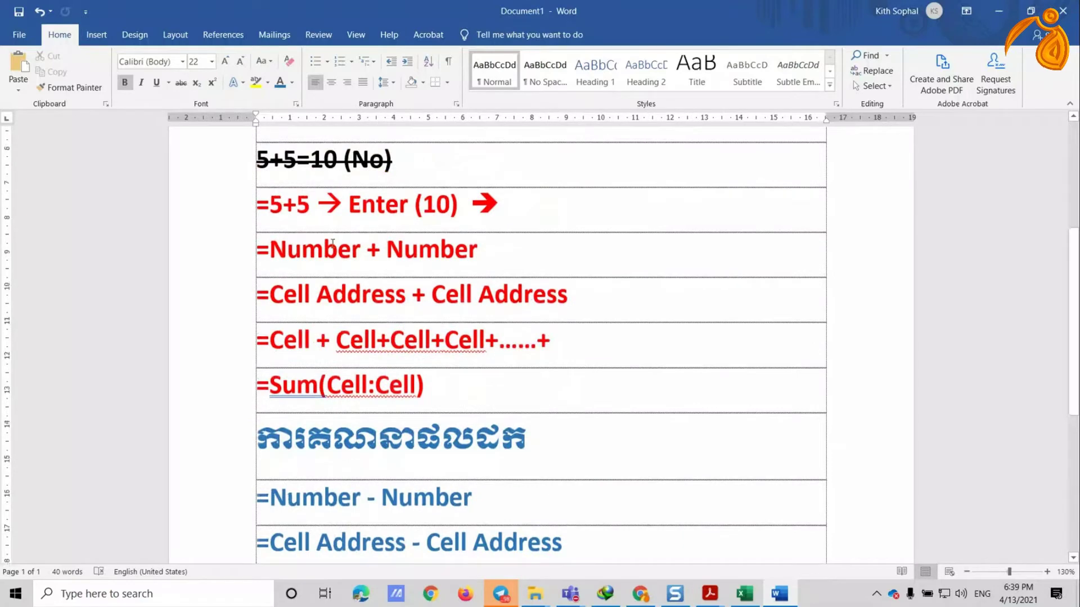
scroll(332, 243, "down", 4)
scroll(332, 243, "down", 1)
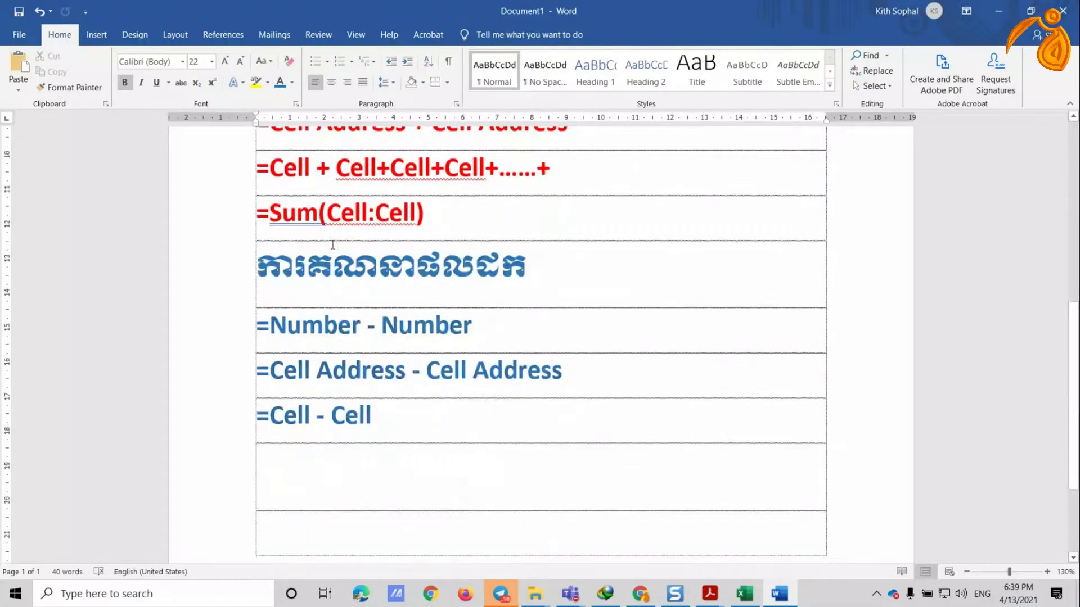
Step: Paste the subtraction block below =Cell - Cell and rename its heading to ការគណនាផលគុណ
left_click_drag(332, 243, 321, 461)
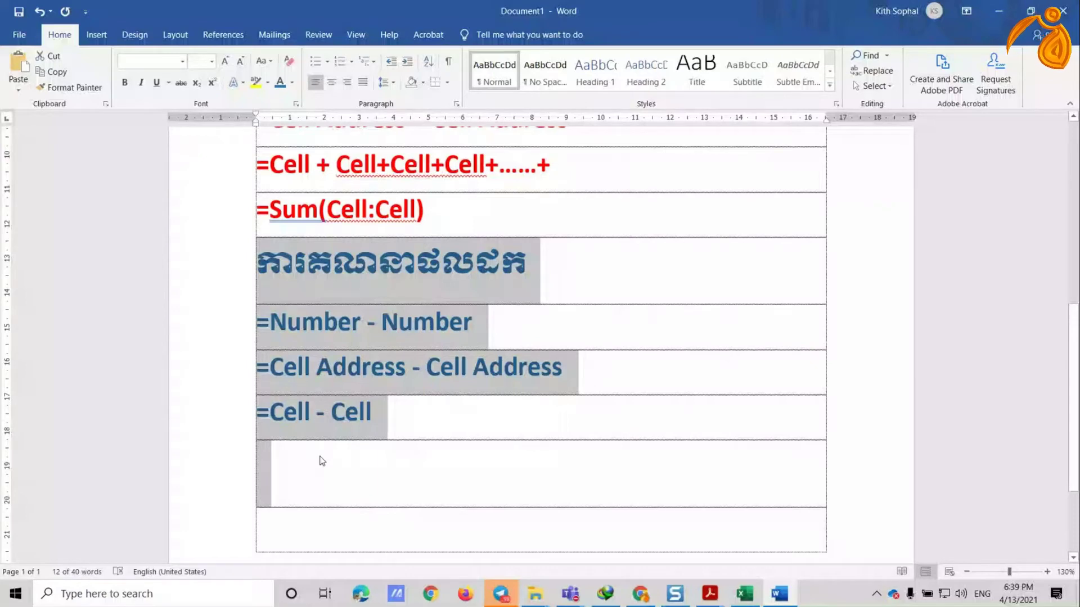
key("ctrl+v")
key("BackSpace")
key("alt+shift")
type("ក")
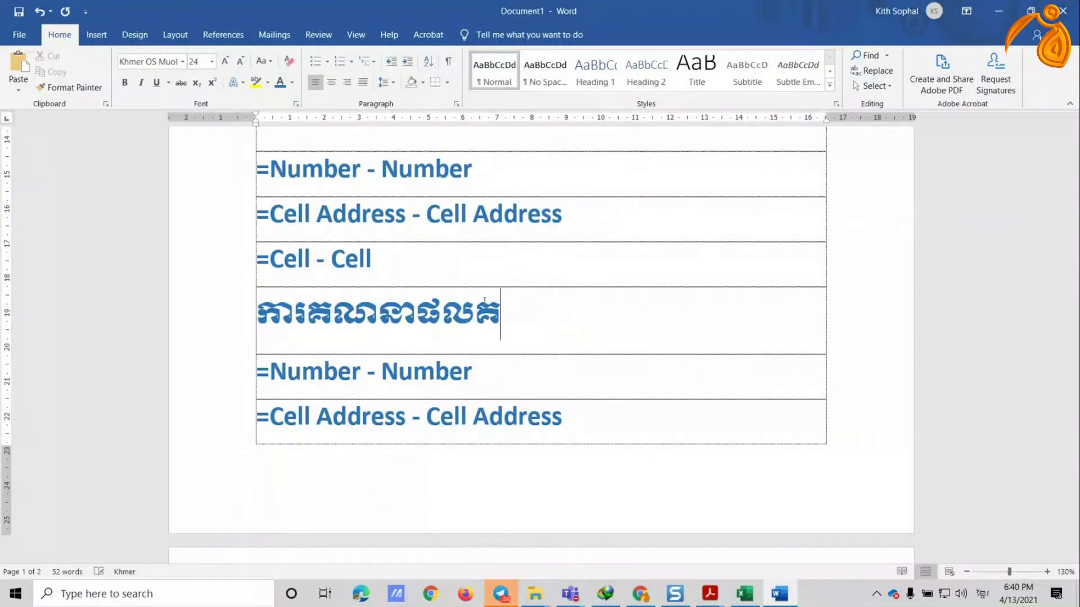
type("ុណ")
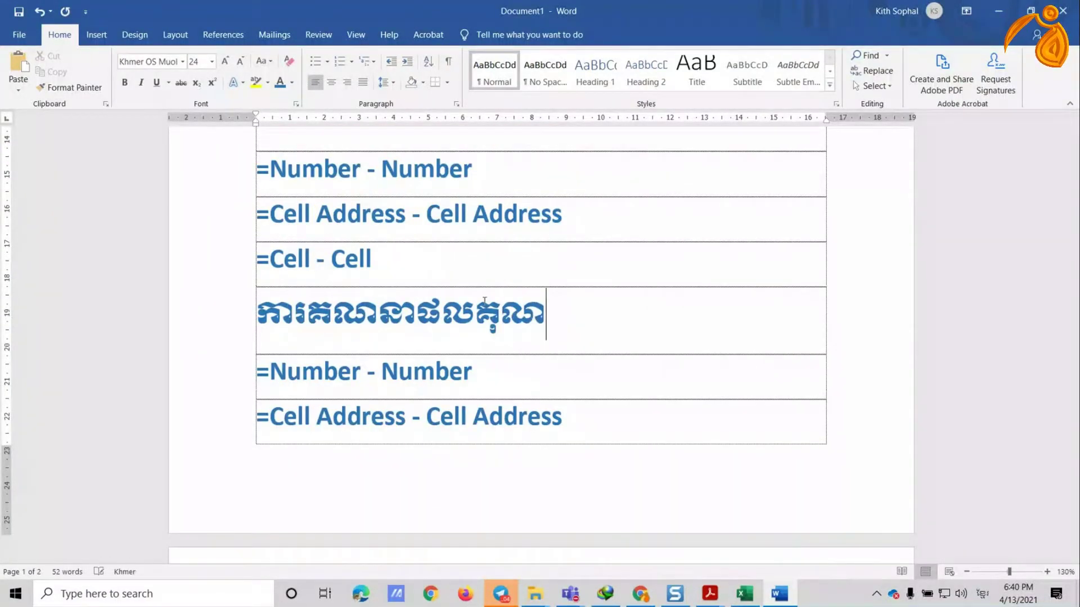
Step: Replace the minus signs with * to get =Number * Number and =Cell Address * Cell Address
left_click(365, 372)
key("Delete")
key("alt+shift")
type("*")
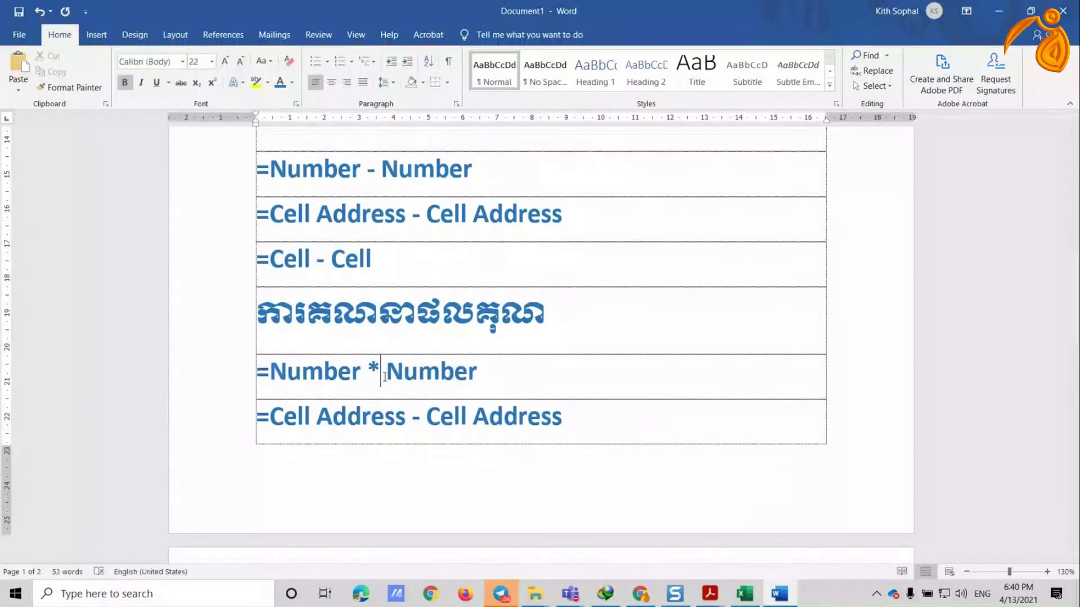
left_click(418, 416)
double_click(417, 416)
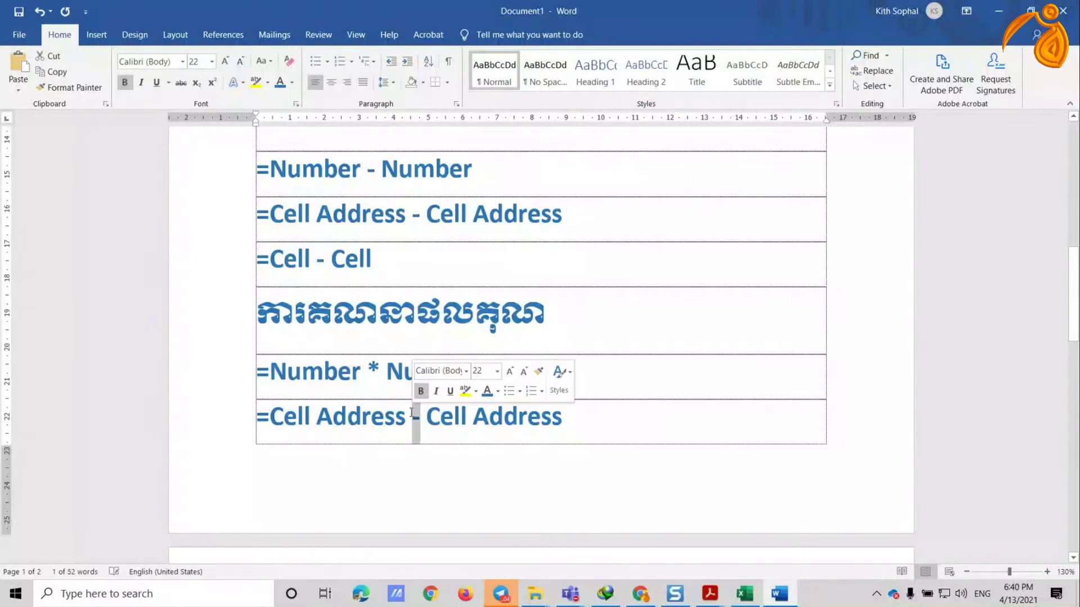
type("*")
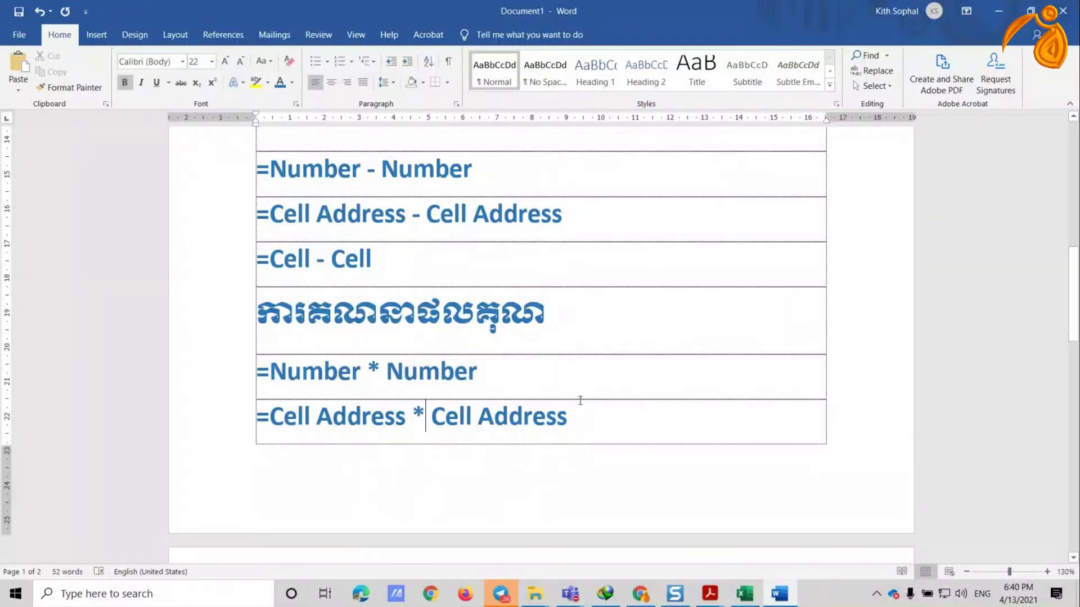
left_click(581, 401)
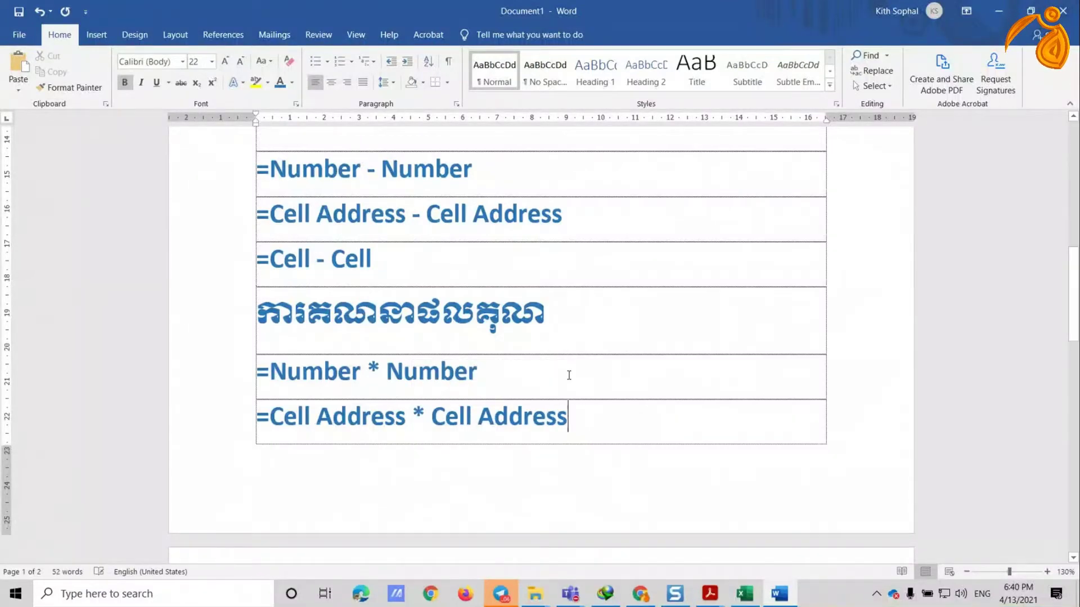
scroll(615, 301, "up", 2)
left_click(589, 304)
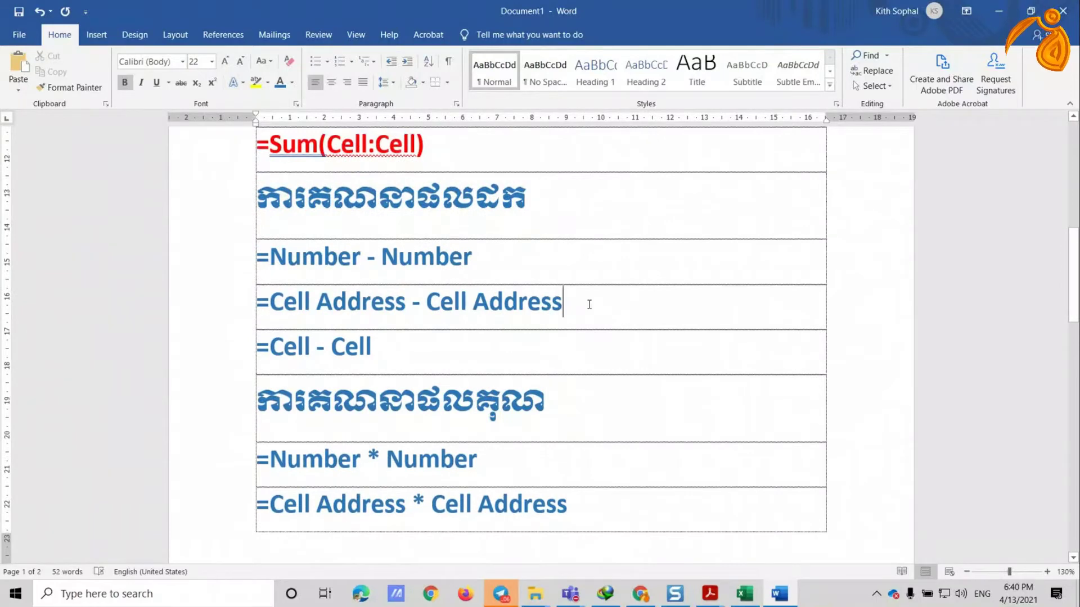
Step: Add a '=Cell - Number' row to the subtraction block and select it
key("Return")
type("=C")
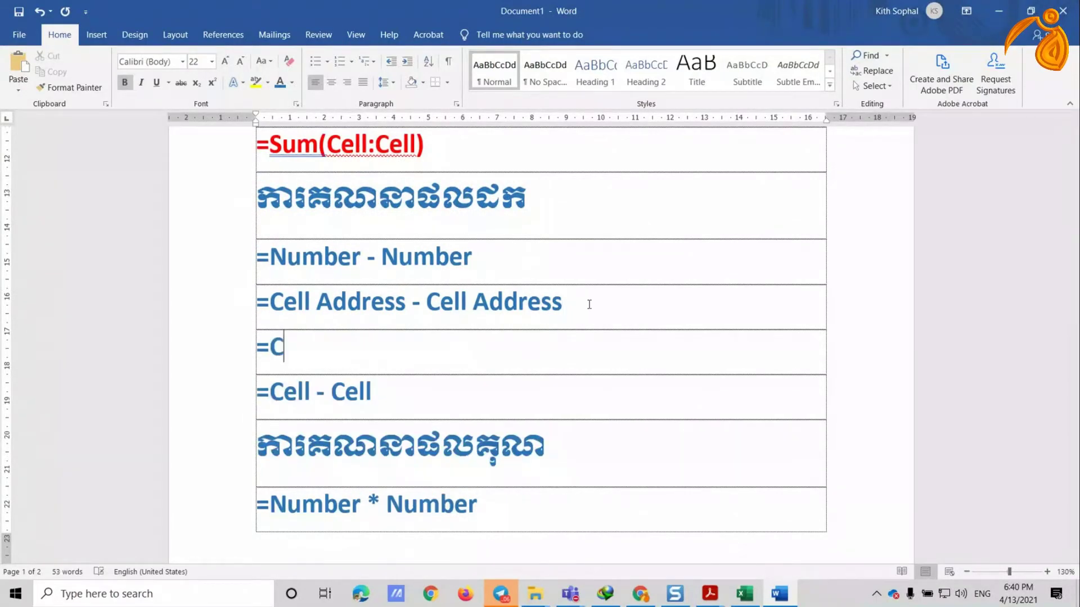
type("ell ")
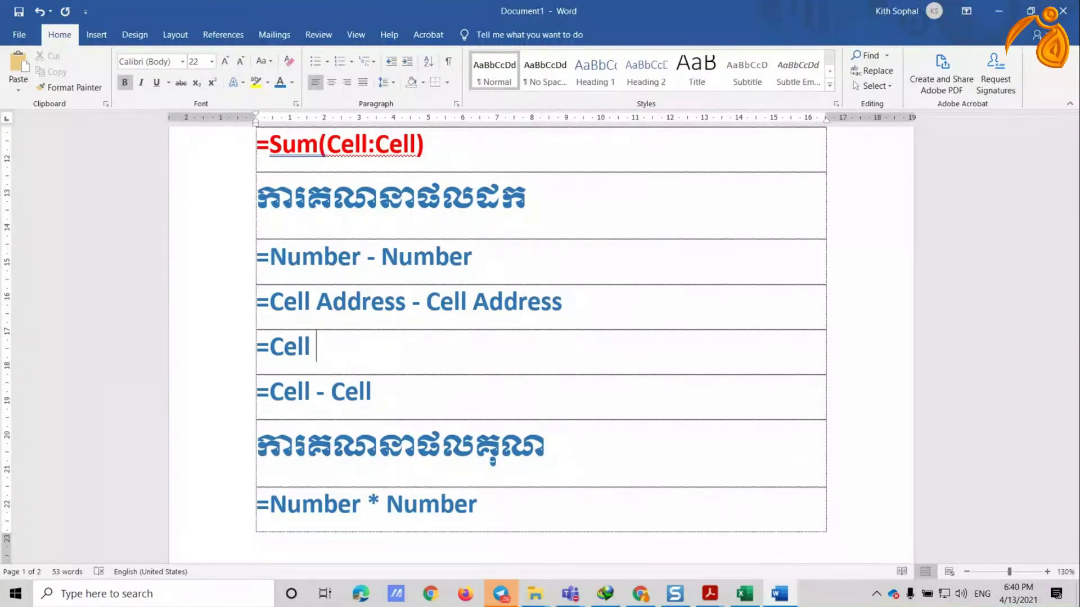
type("- ")
type("Number")
left_click_drag(450, 354, 253, 358)
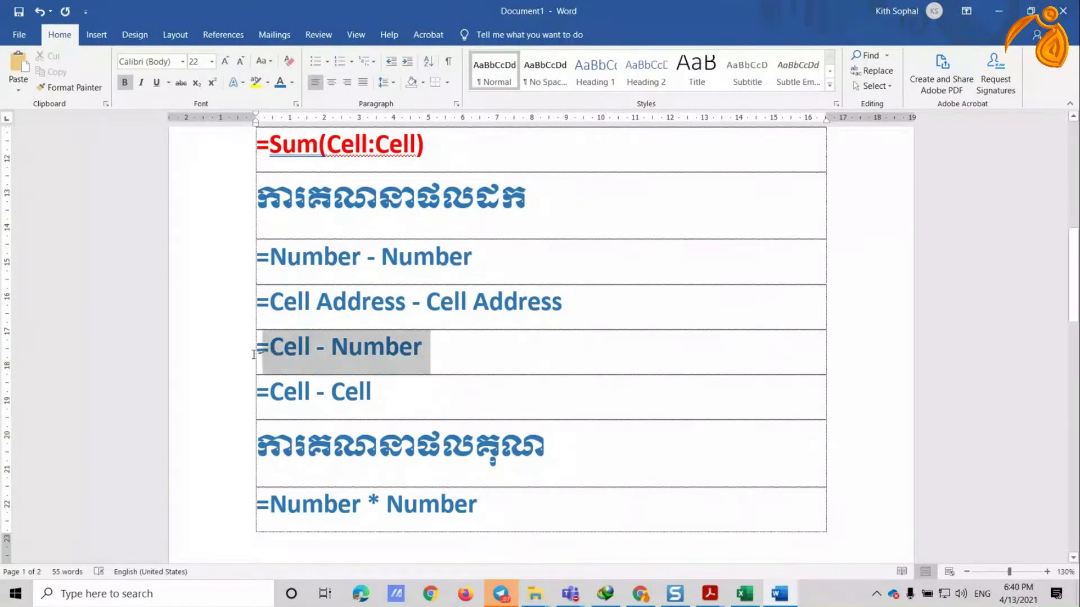
Step: Paste that row below '=Cell Address + Cell Address' and change it to '=Cell + Number'
scroll(603, 175, "up", 3)
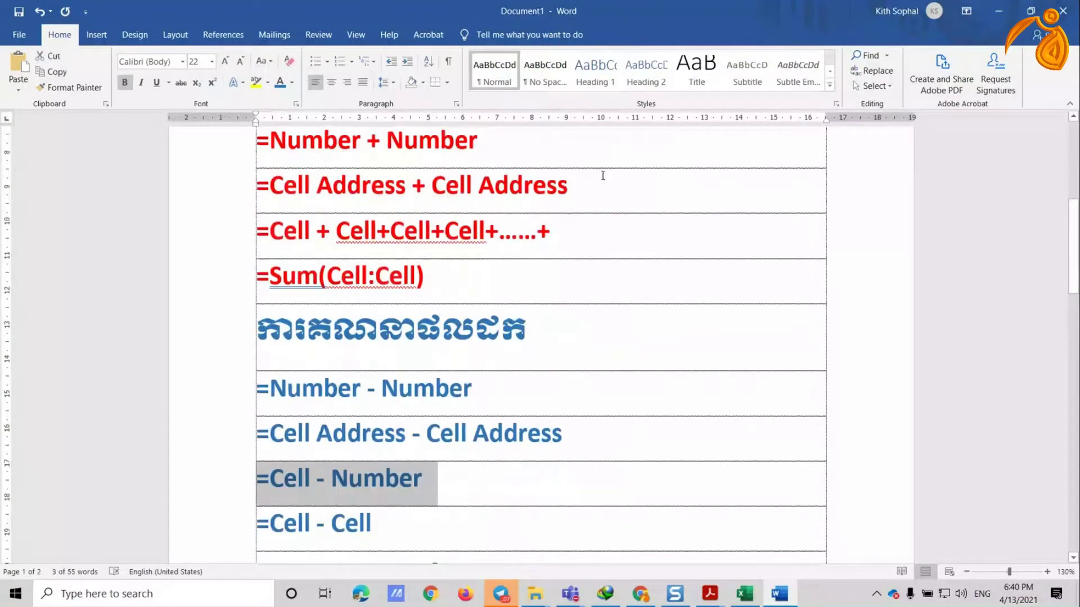
left_click(601, 177)
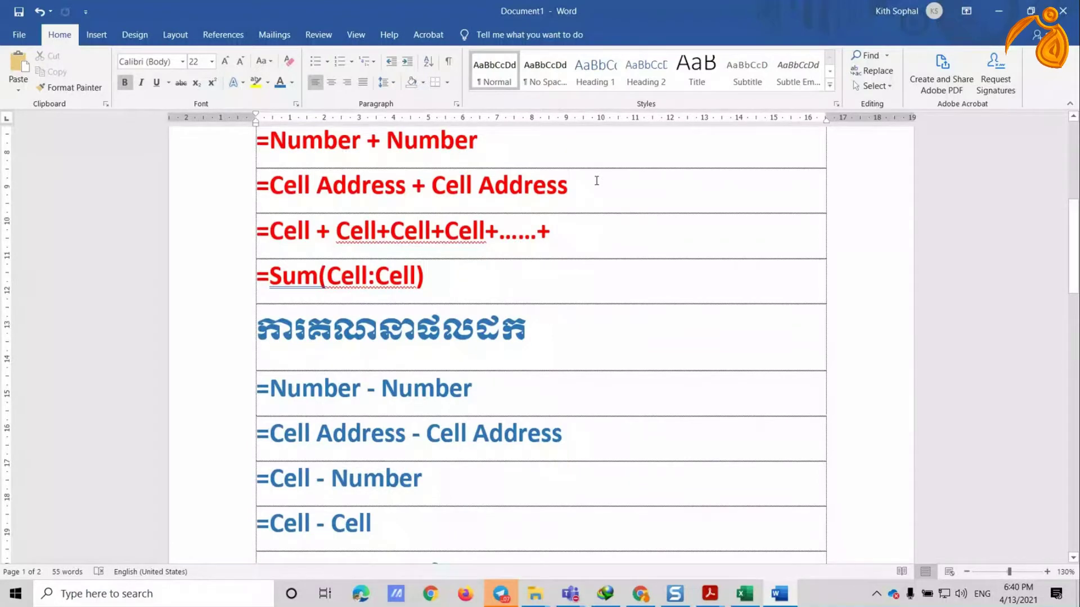
key("Return")
type("=Cell - Number")
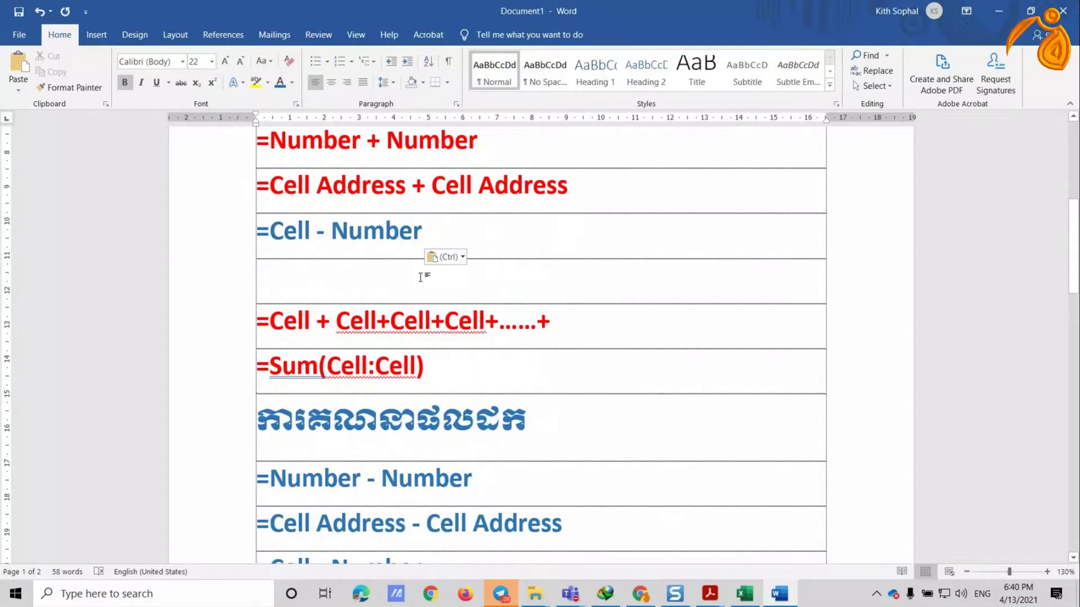
key("BackSpace")
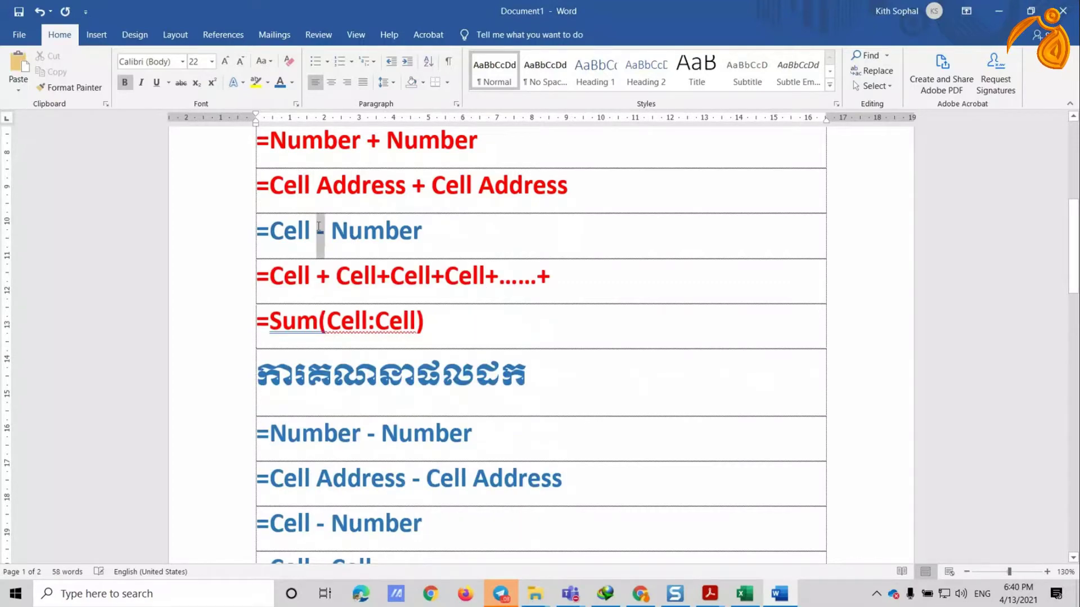
left_click_drag(318, 227, 318, 227)
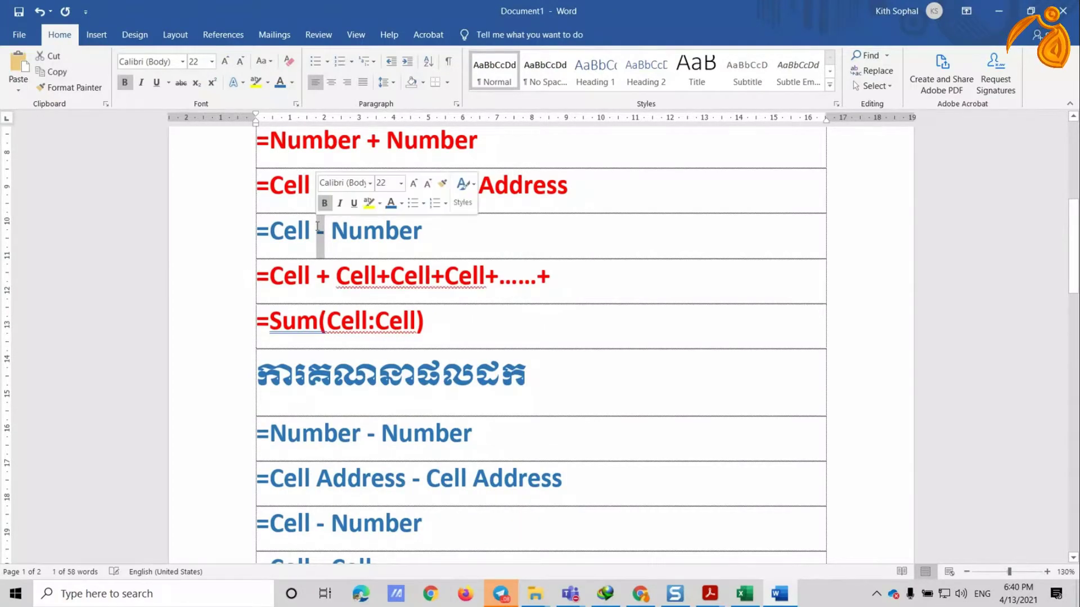
type("+")
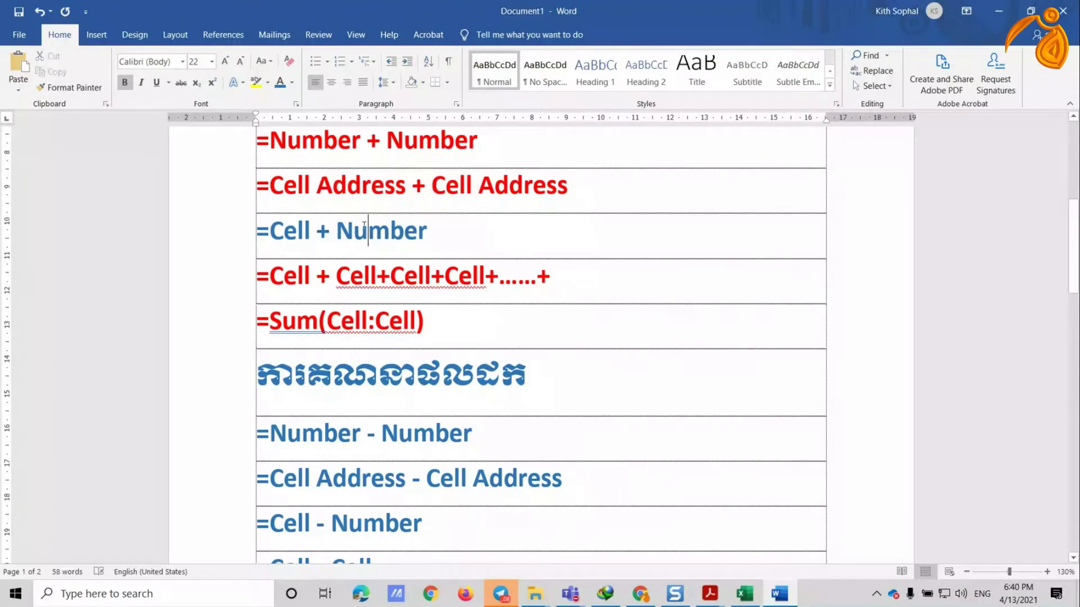
left_click(368, 231)
scroll(382, 365, "down", 2)
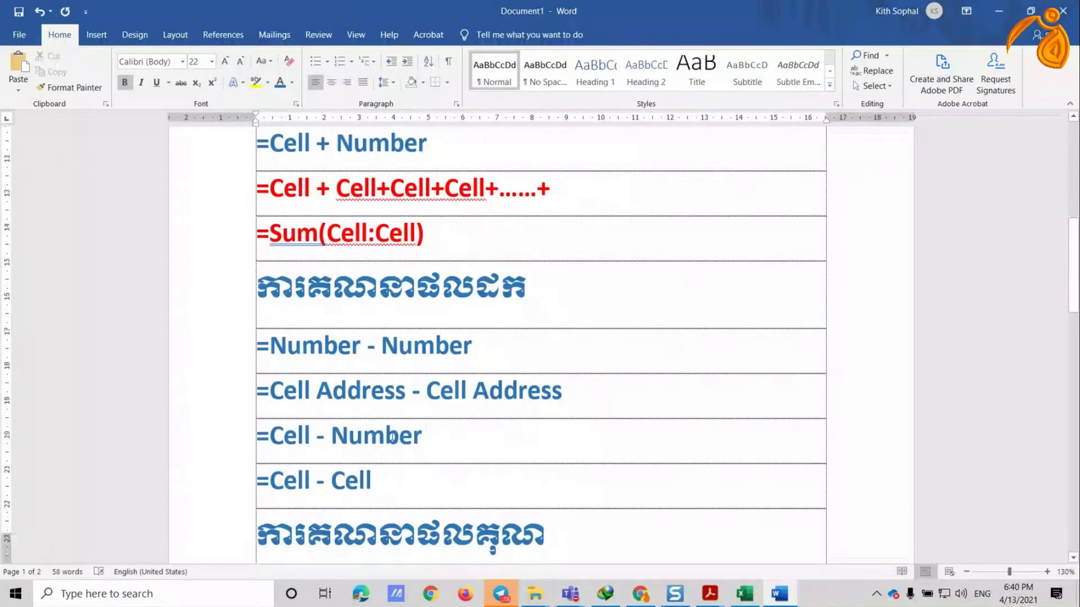
Step: Paste the four subtraction formula rows under the Khmer multiplication heading
scroll(392, 437, "down", 2)
left_click_drag(317, 348, 325, 348)
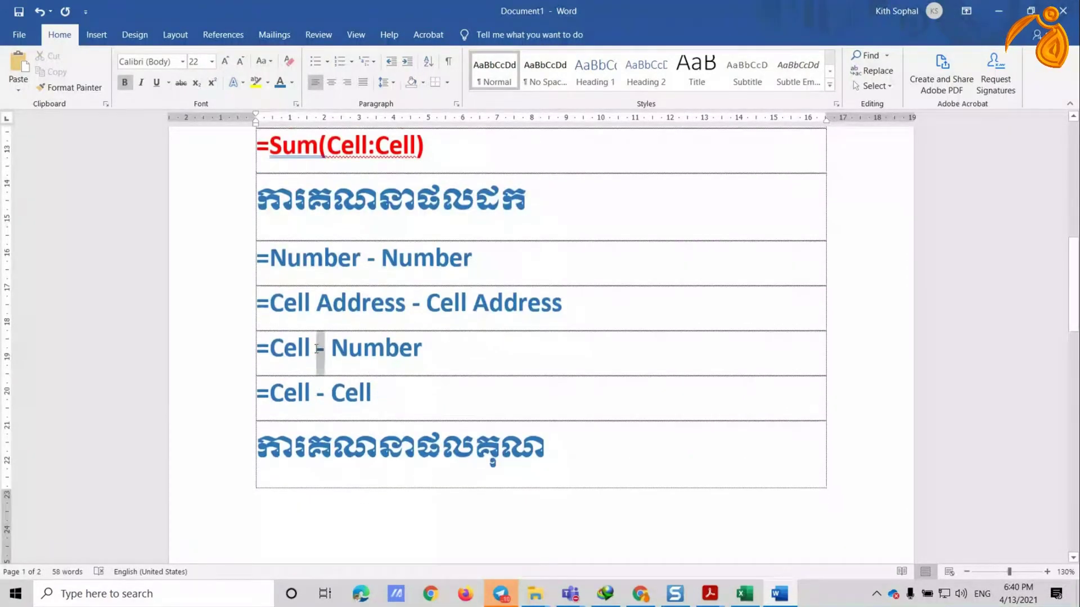
scroll(419, 416, "down", 1)
left_click_drag(244, 354, 243, 238)
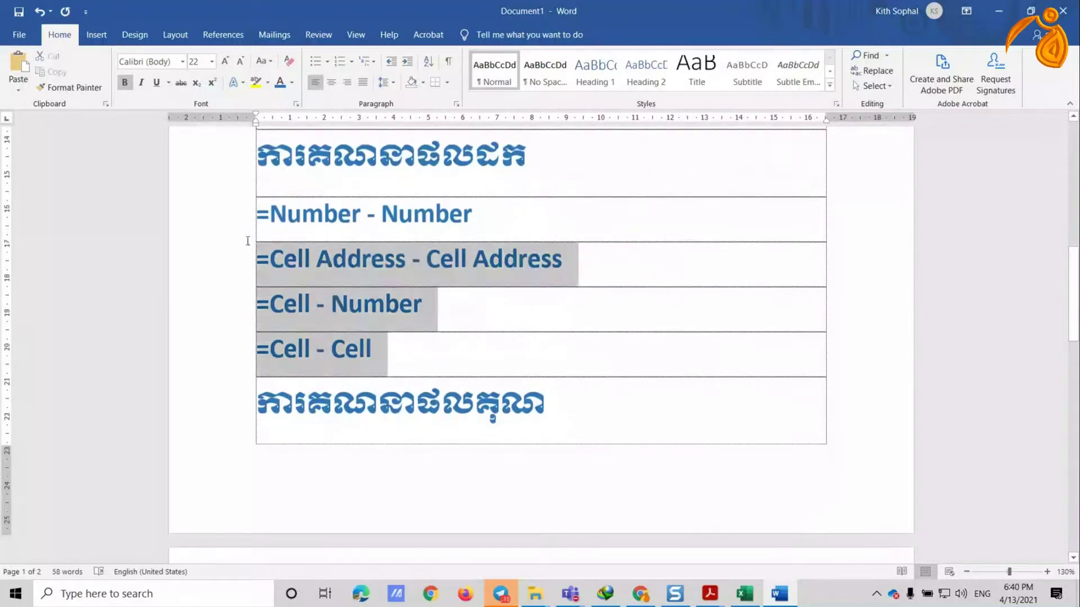
left_click(548, 402)
type("=Number - Number =Cell Address - Cell Address =Cell - Number =Cell - Cell")
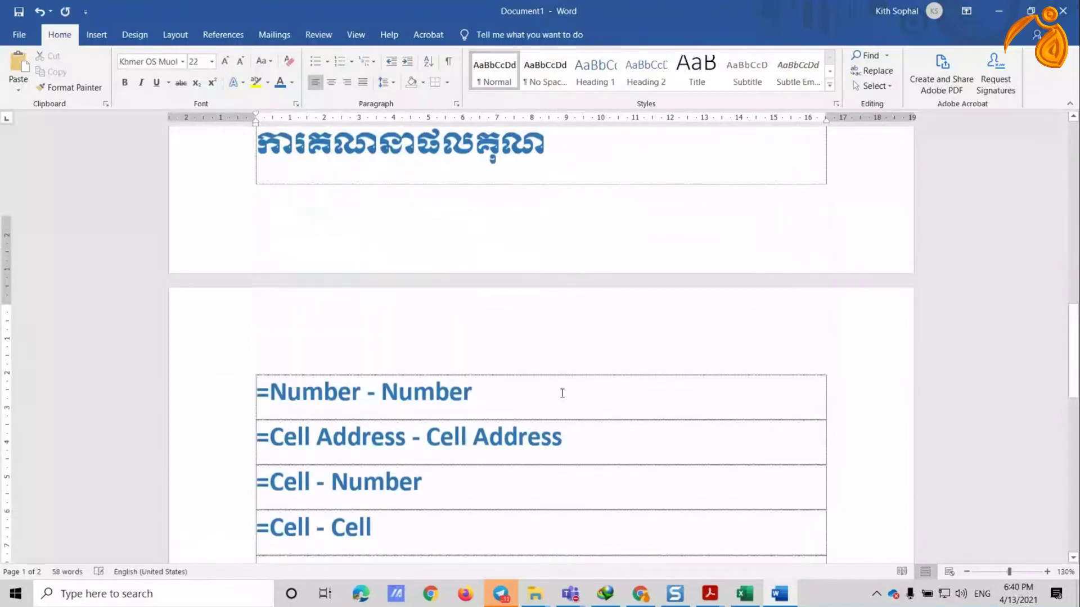
Step: Hide the white space between pages
scroll(501, 388, "up", 3)
left_click(441, 336)
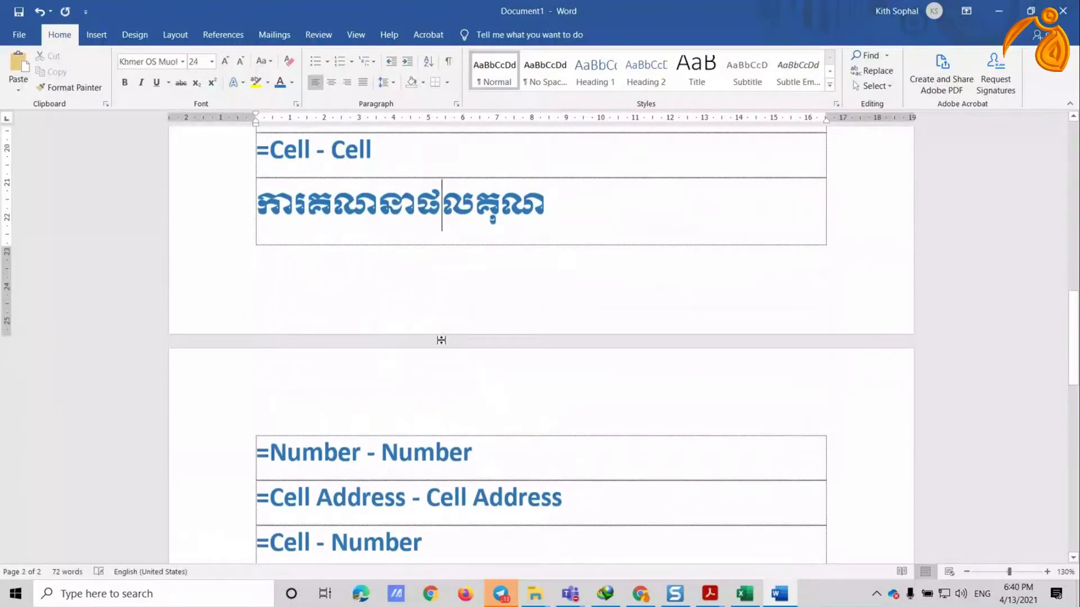
double_click(441, 340)
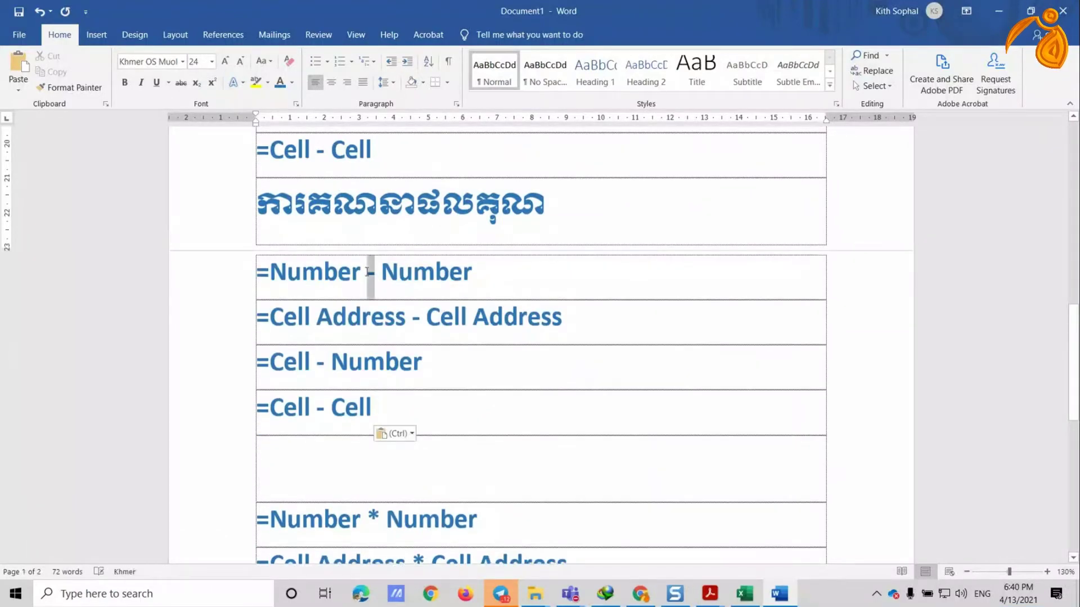
Step: Change the first two rows' minus signs to * and add the example = 5*2 to the first row
type("*")
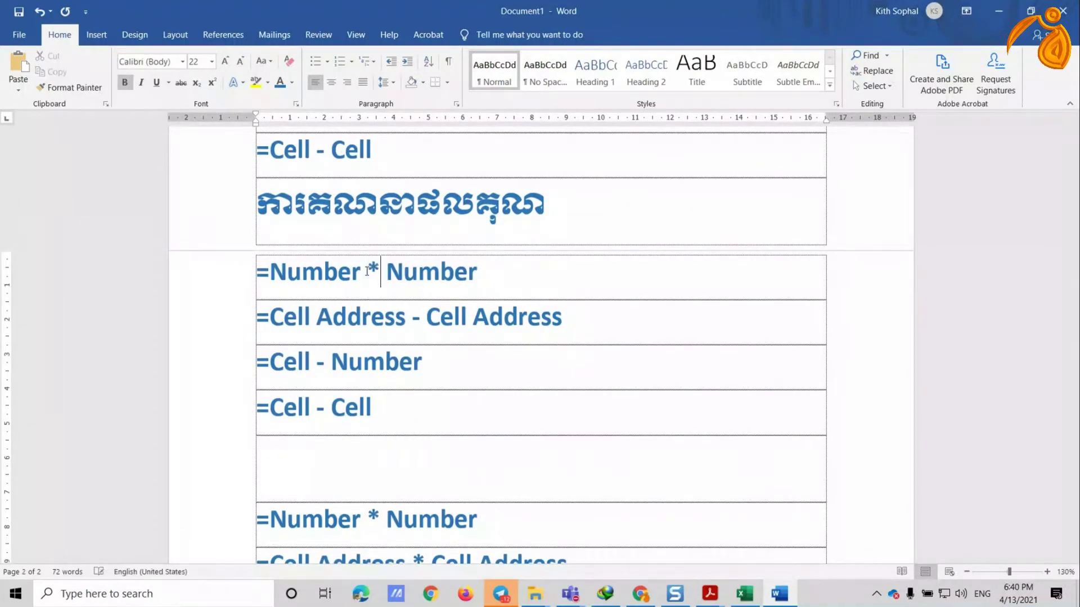
double_click(416, 317)
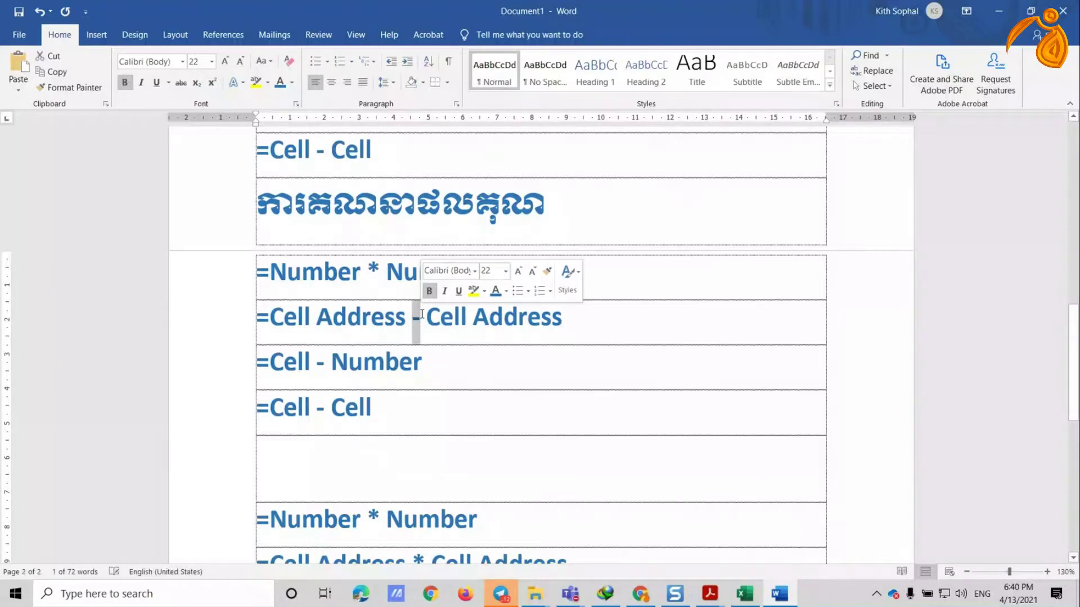
type("*")
left_click(513, 268)
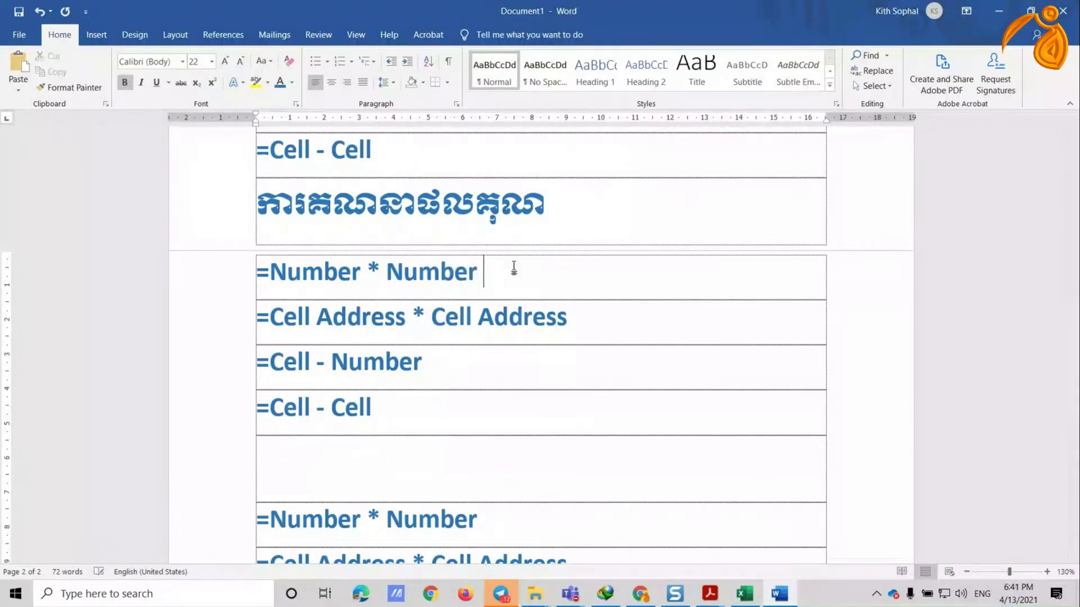
type(", = 5")
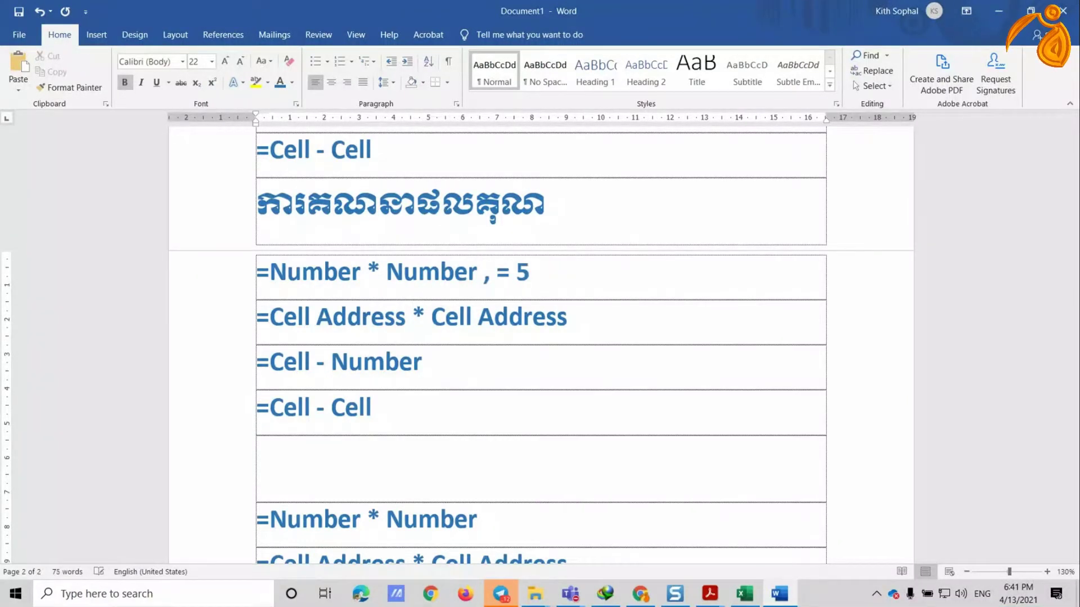
type("*2")
Step: Append '--> = A2*A3' to the end of the Cell Address row
left_click(617, 325)
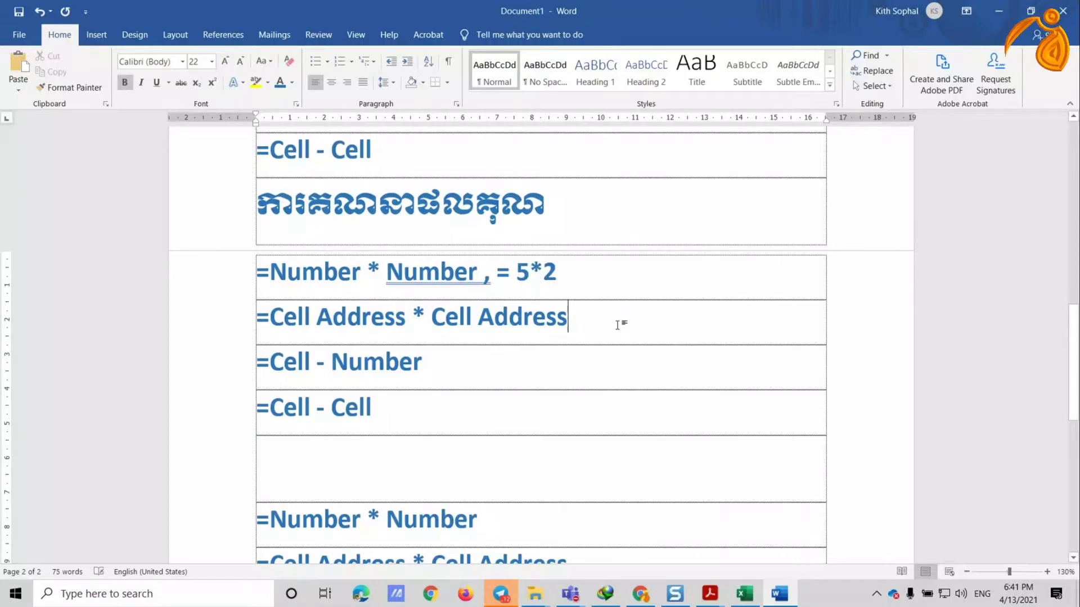
type("=")
key("BackSpace")
key("BackSpace")
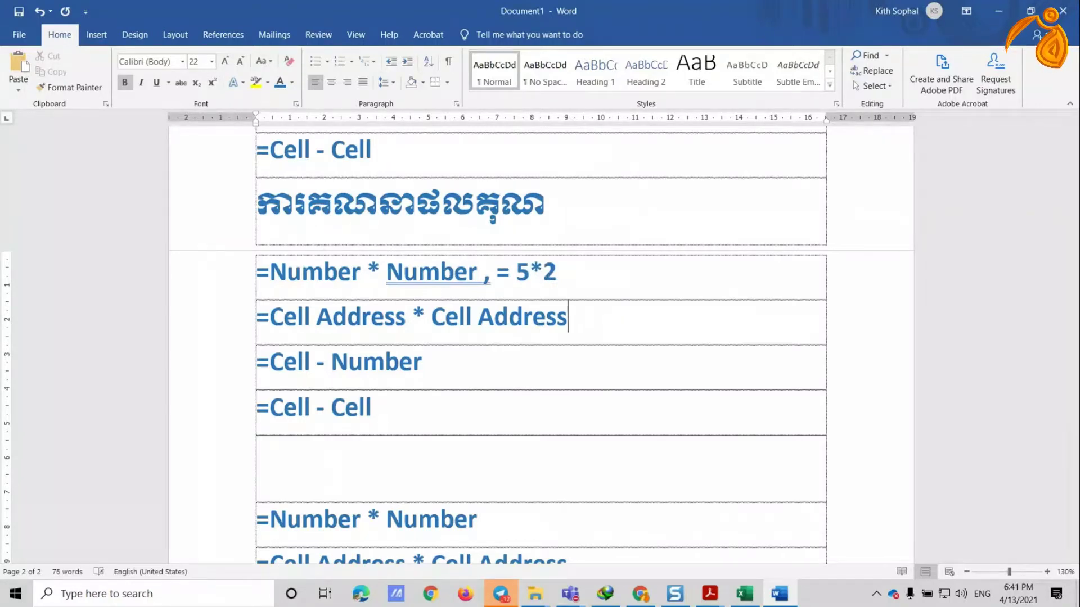
type(",")
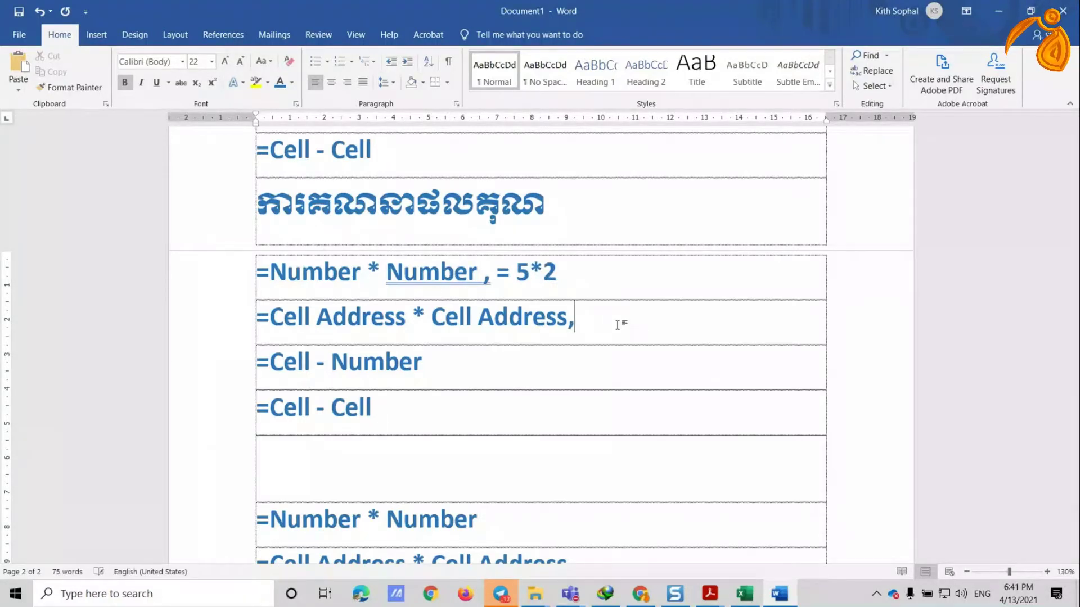
key("BackSpace")
key("BackSpace")
type("--> ")
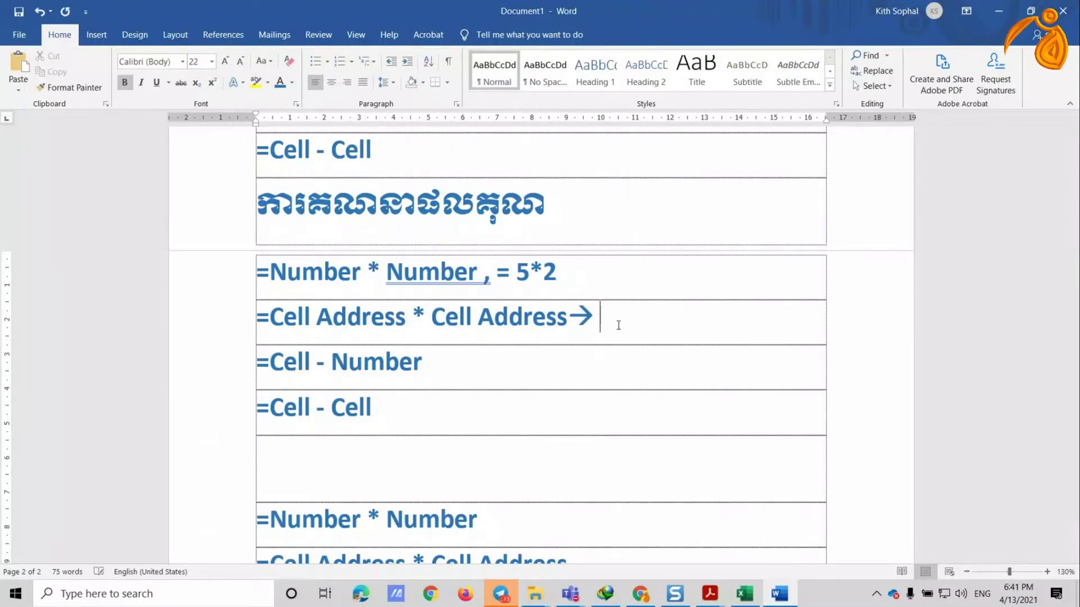
type("=")
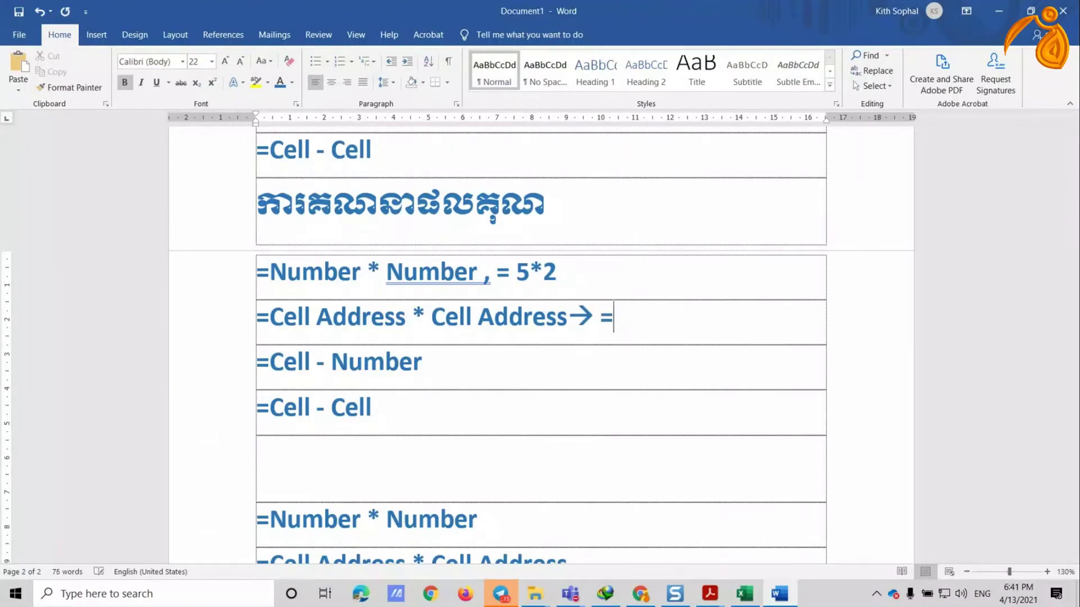
type("A2*")
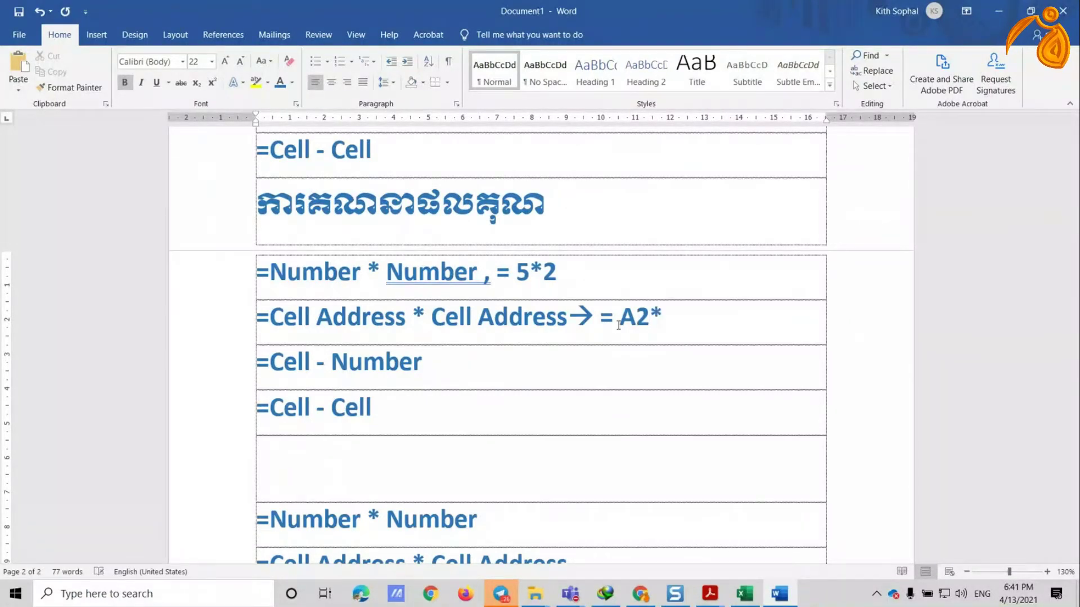
type("A3")
key("Down")
Step: Replace the first row's comma with an arrow and add '-->' after =Cell – Number
left_click(486, 274)
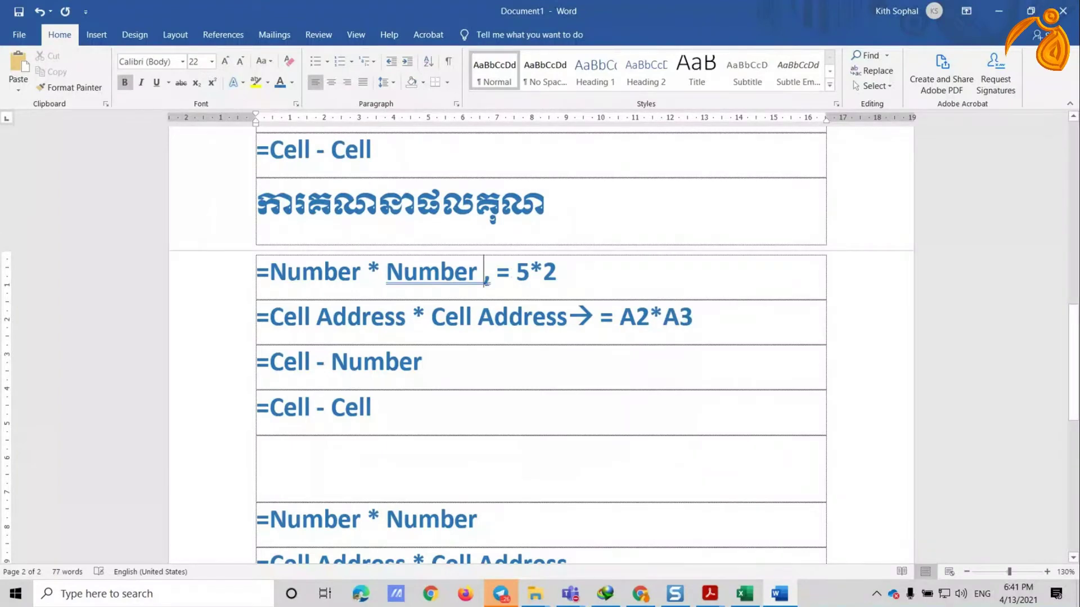
key("Delete")
type("== ")
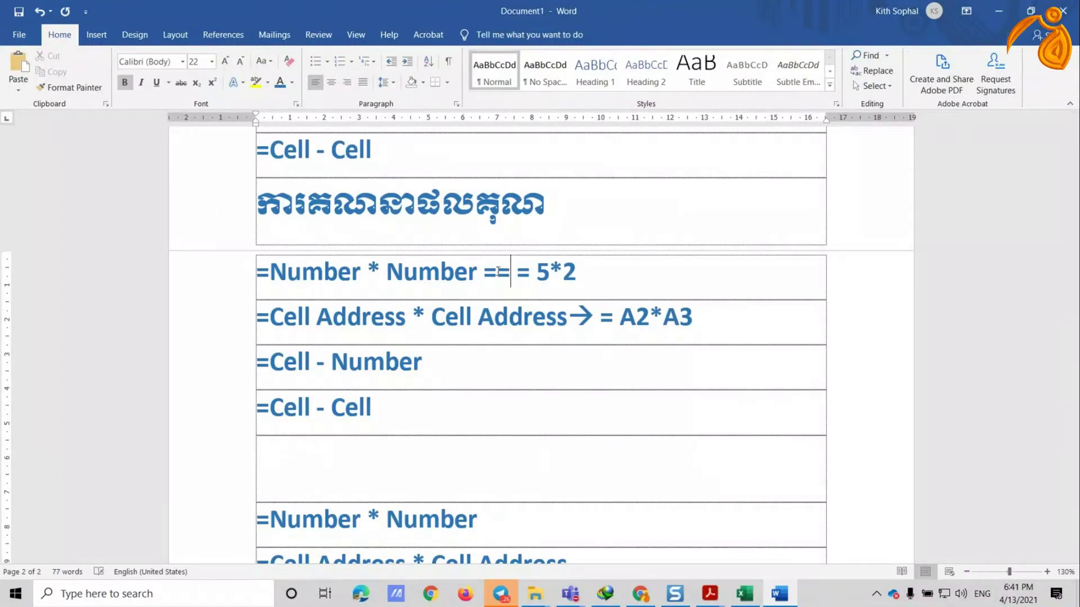
type(">")
left_click(494, 369)
type("-->")
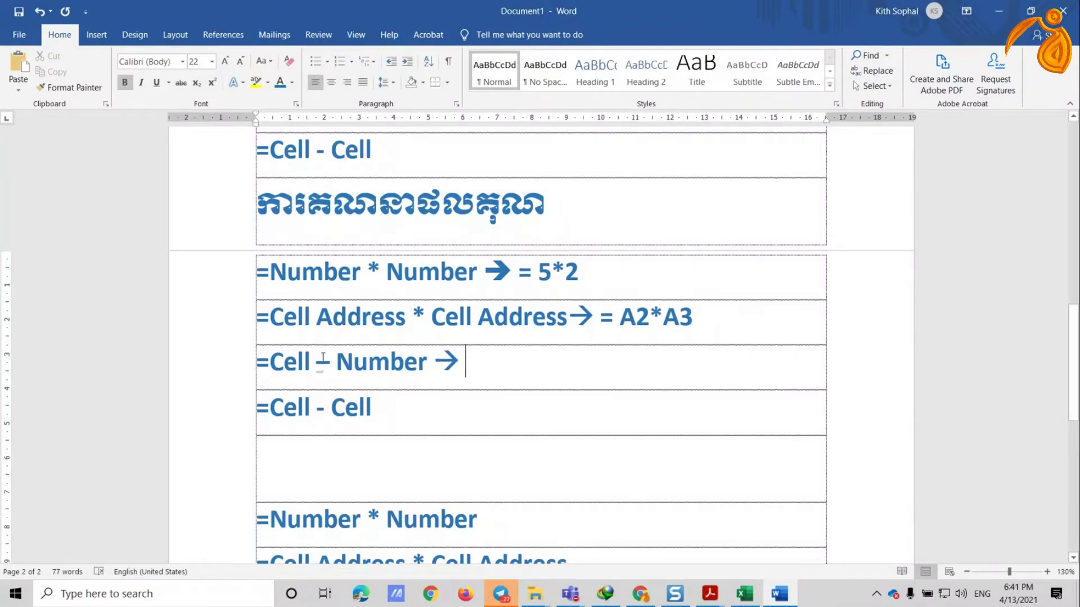
Step: Turn the row into =Cell * Number with the example A3 * 2
left_click_drag(315, 363, 329, 363)
type("*")
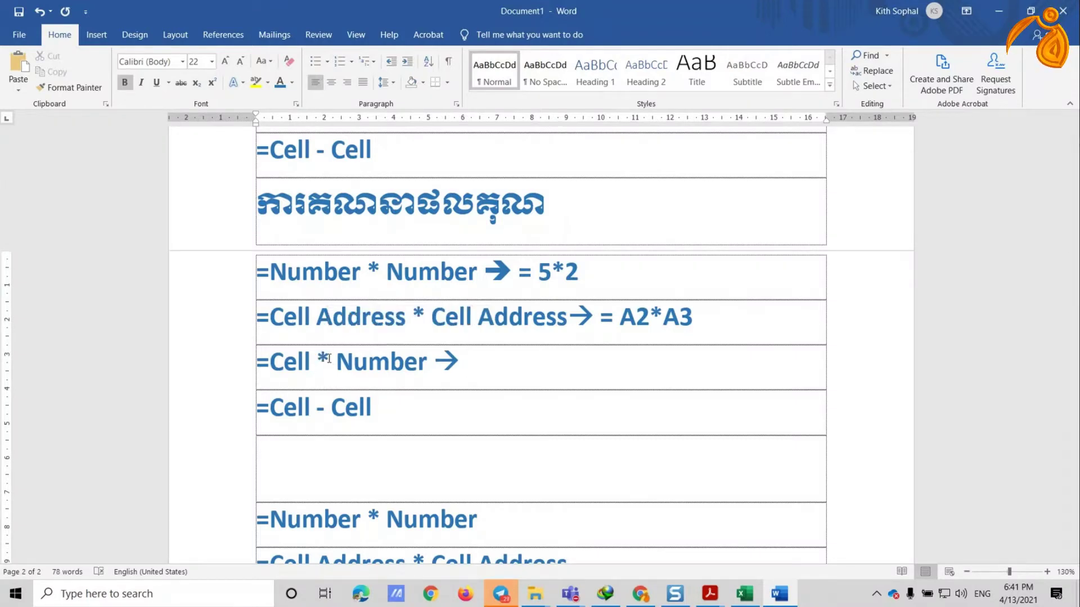
left_click(481, 363)
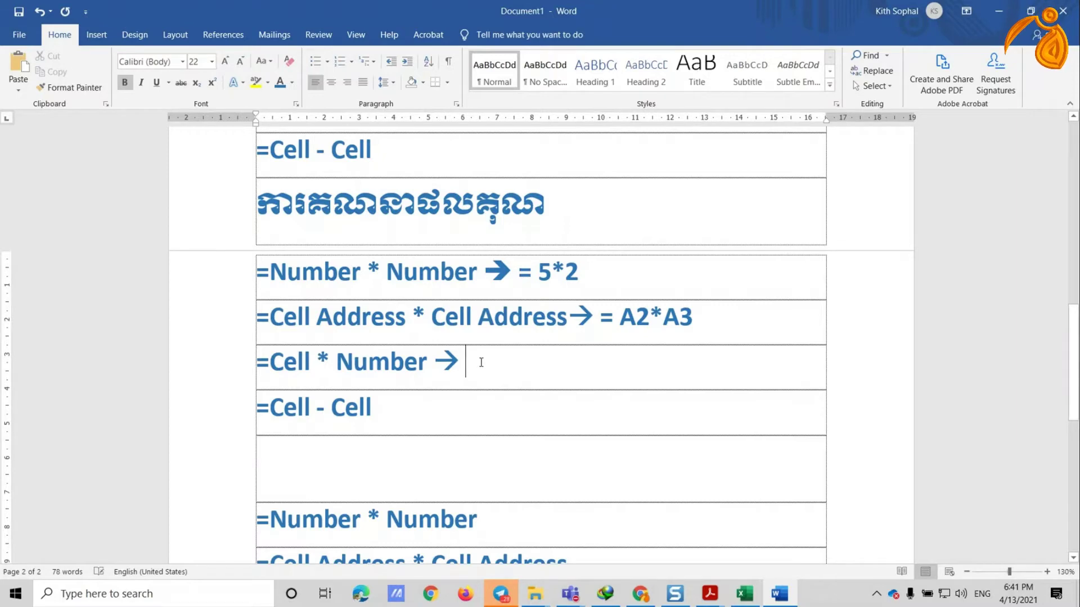
type("A3")
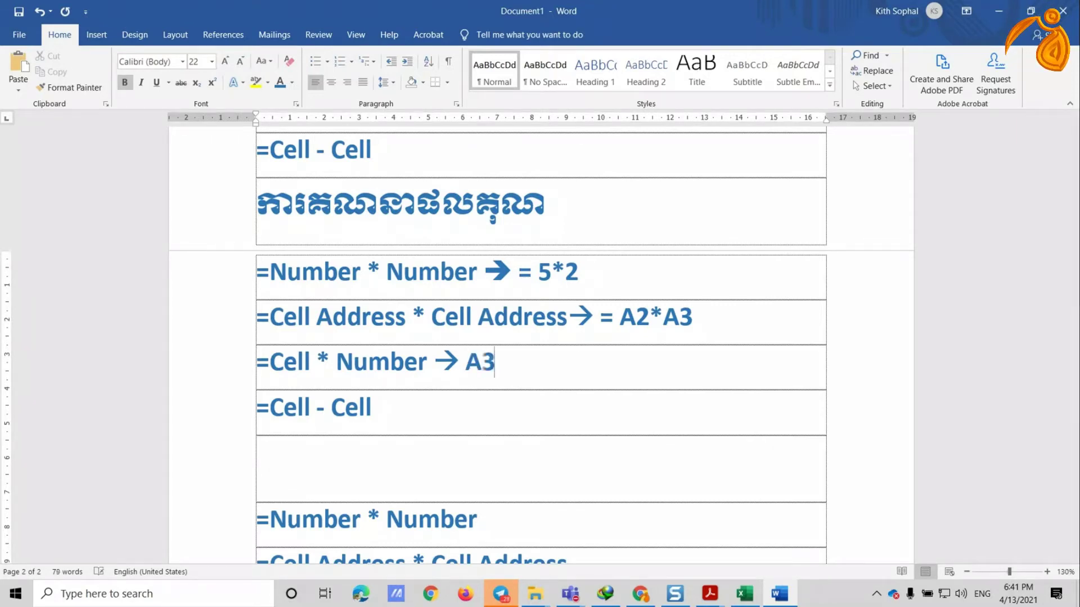
type(" *")
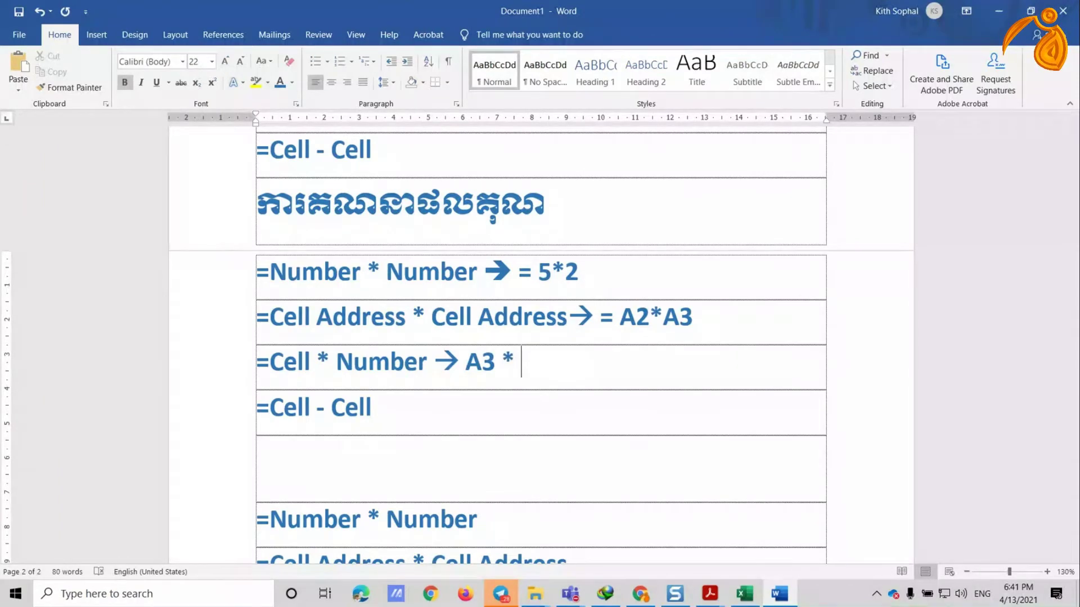
type(" 2")
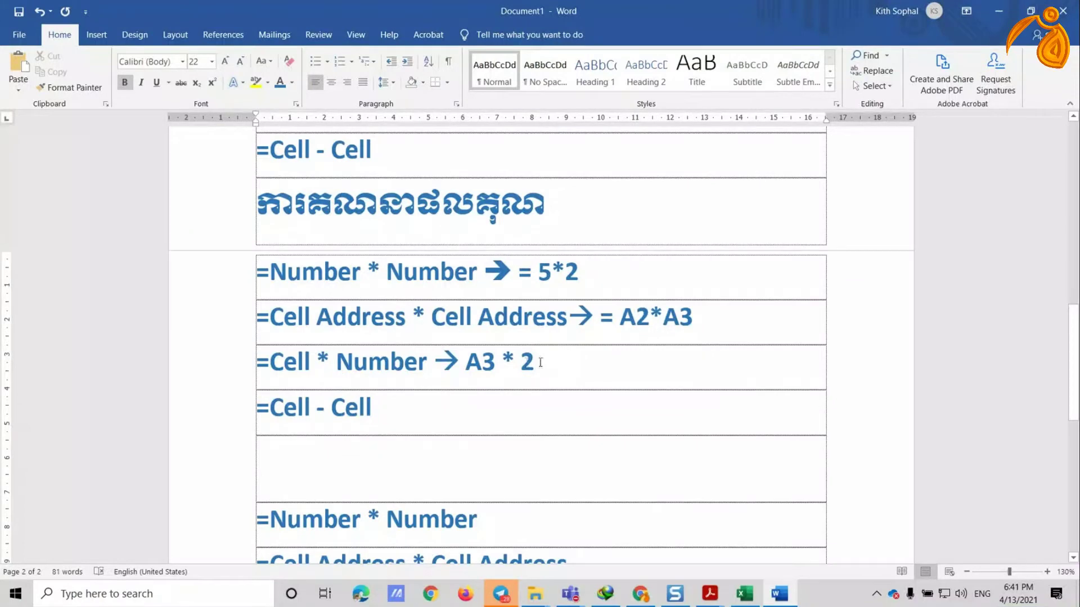
Step: Change =Cell - Cell to the chain =Cell * Cell * Cell * ..... * Cell
left_click(416, 407)
left_click(320, 408)
double_click(321, 409)
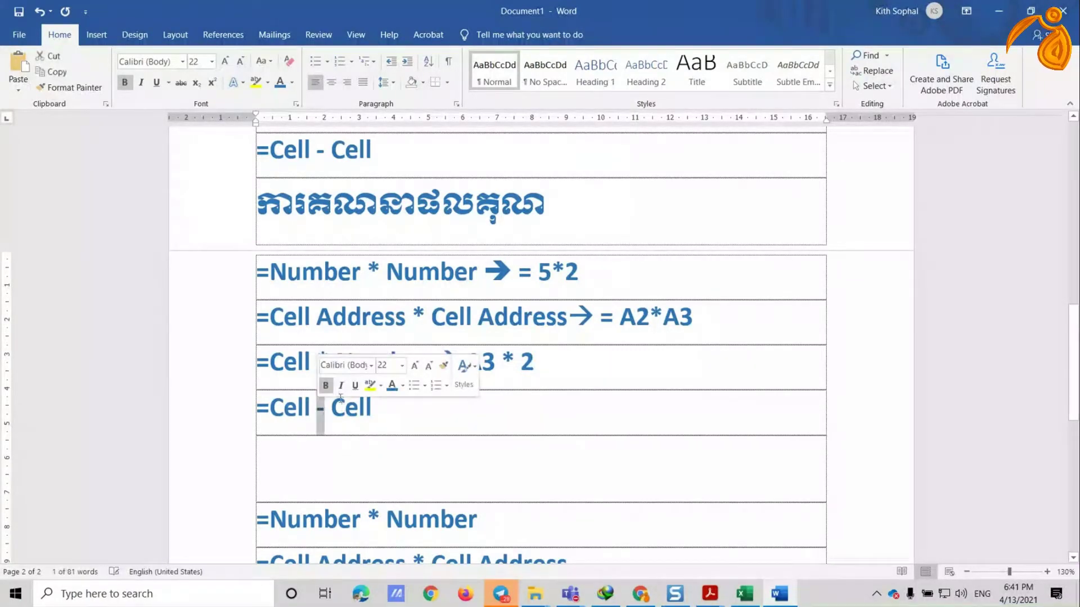
type("*")
key("End")
type("* ")
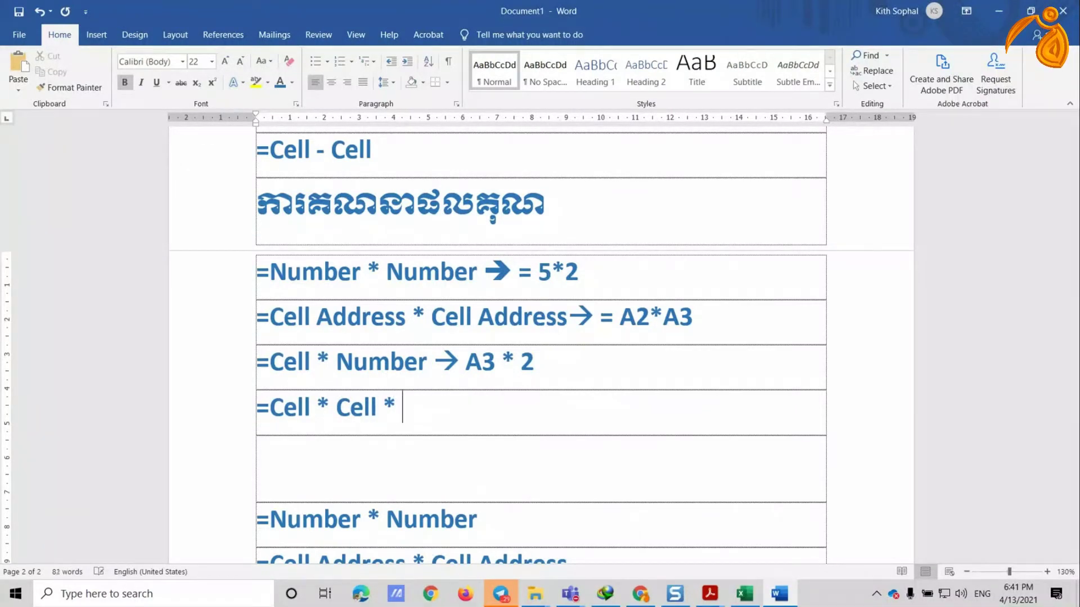
type("C")
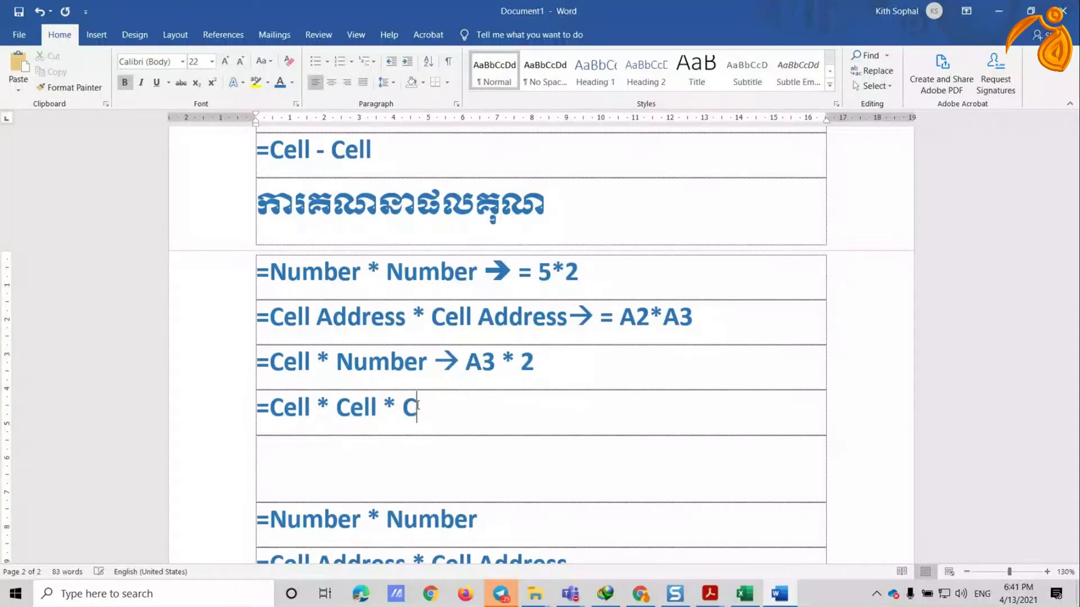
type("ell * ..... * Cell")
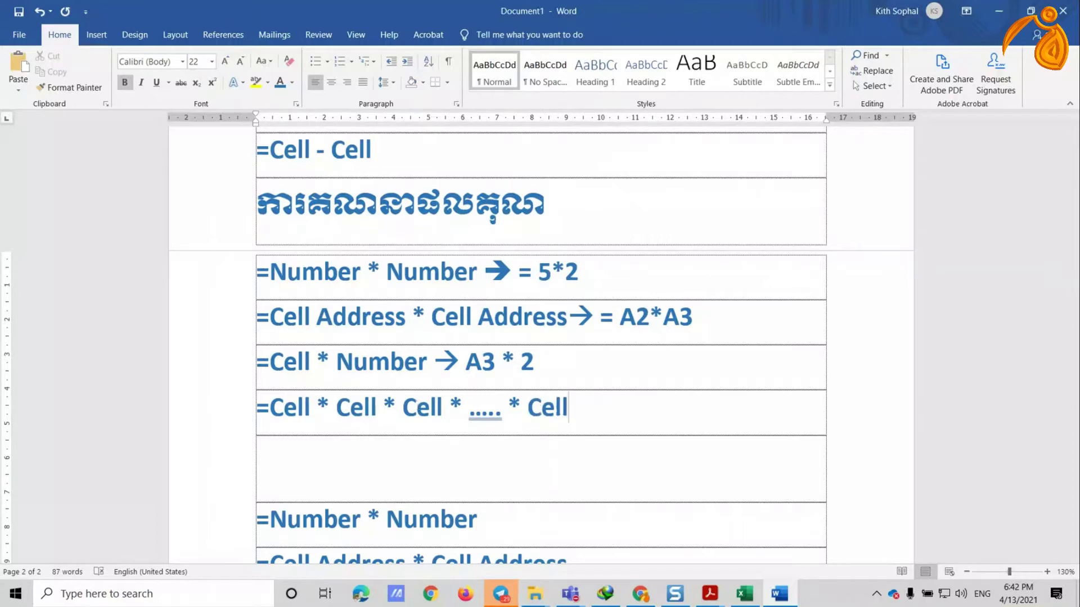
left_click(310, 455)
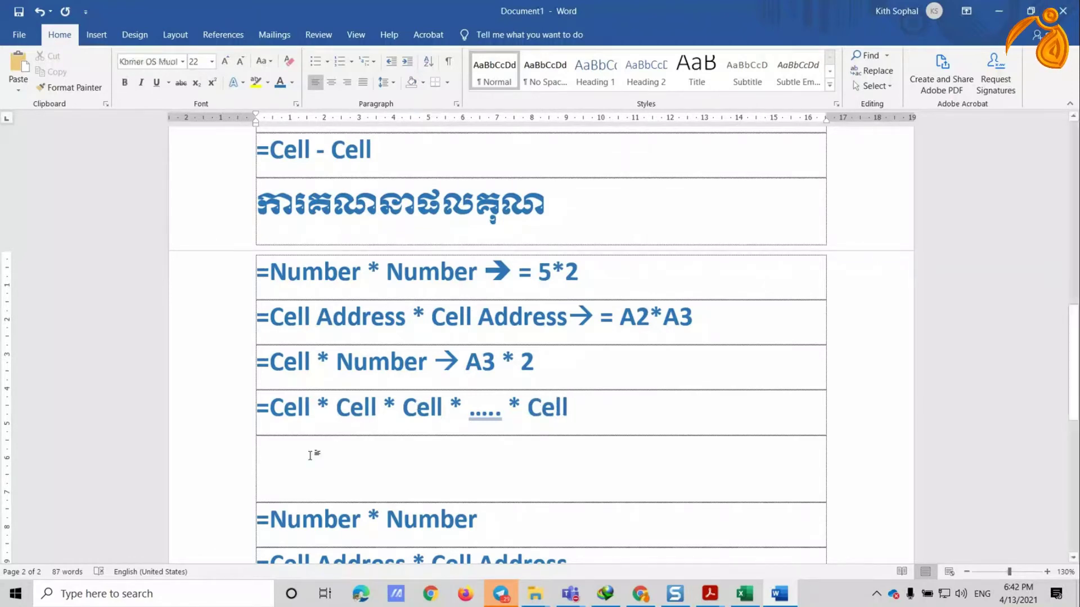
Step: Delete the leftover duplicated formula rows
scroll(310, 444, "down", 1)
scroll(312, 394, "down", 3)
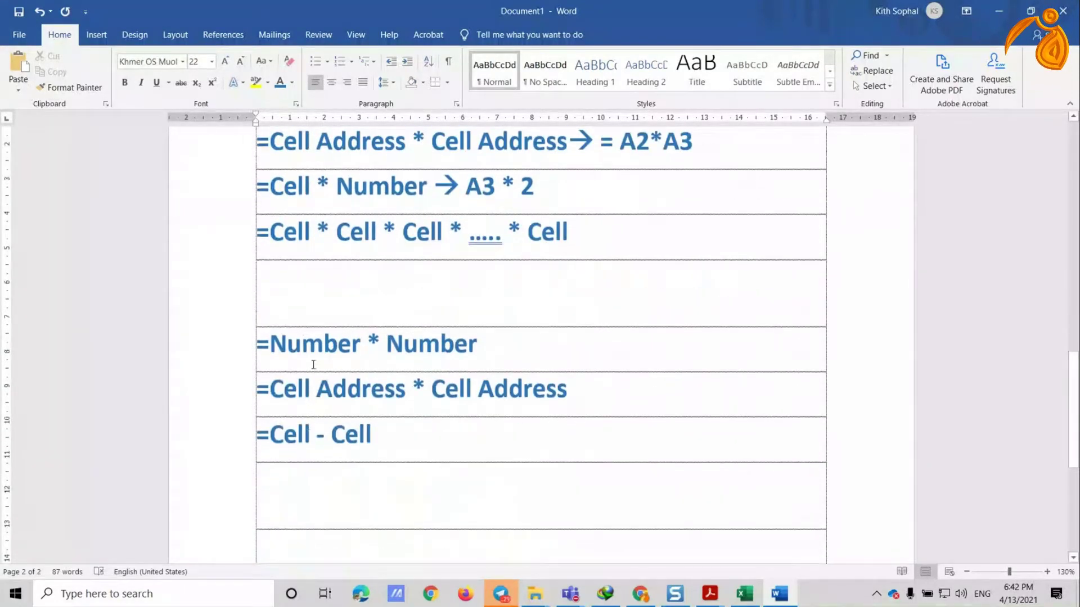
left_click_drag(355, 357, 563, 495)
key("BackSpace")
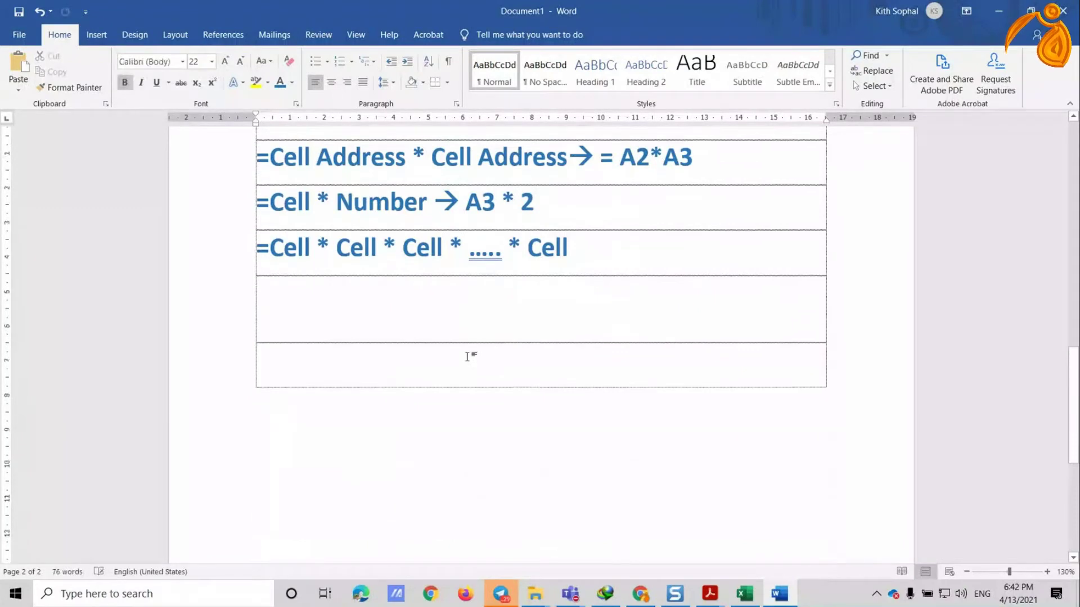
Step: Type =Product( Cell:Cell ) in the empty row
scroll(394, 371, "up", 2)
left_click(326, 387)
type("=P")
key("BackSpace")
type("Prod")
key("BackSpace")
type("duct( Cell:Cell )")
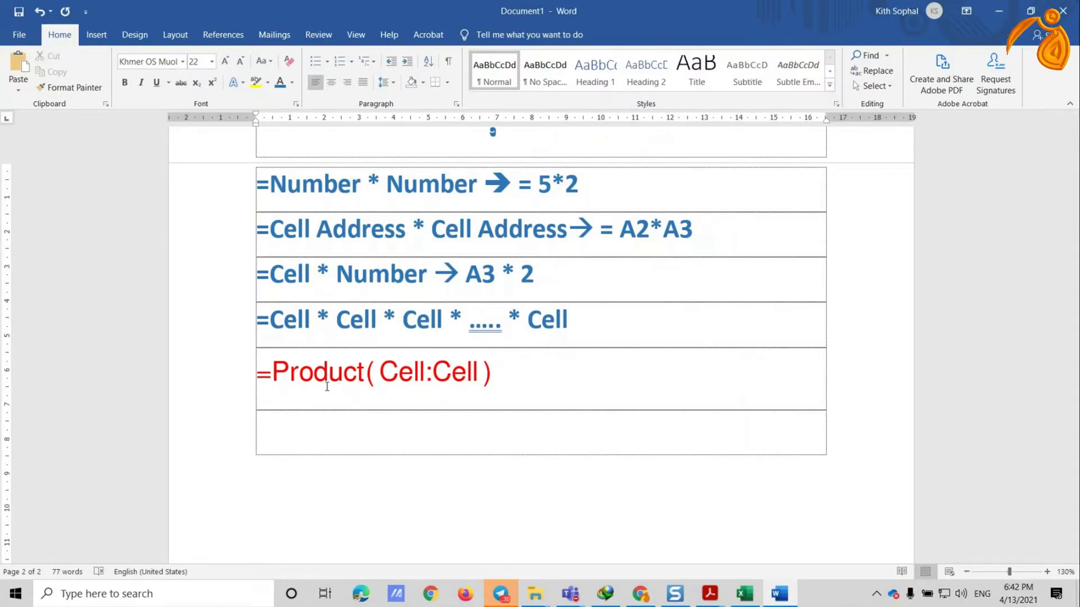
Step: Bold the Product formula, append '--> Enter', and add a new empty table row
key("ctrl+b")
left_click(537, 386)
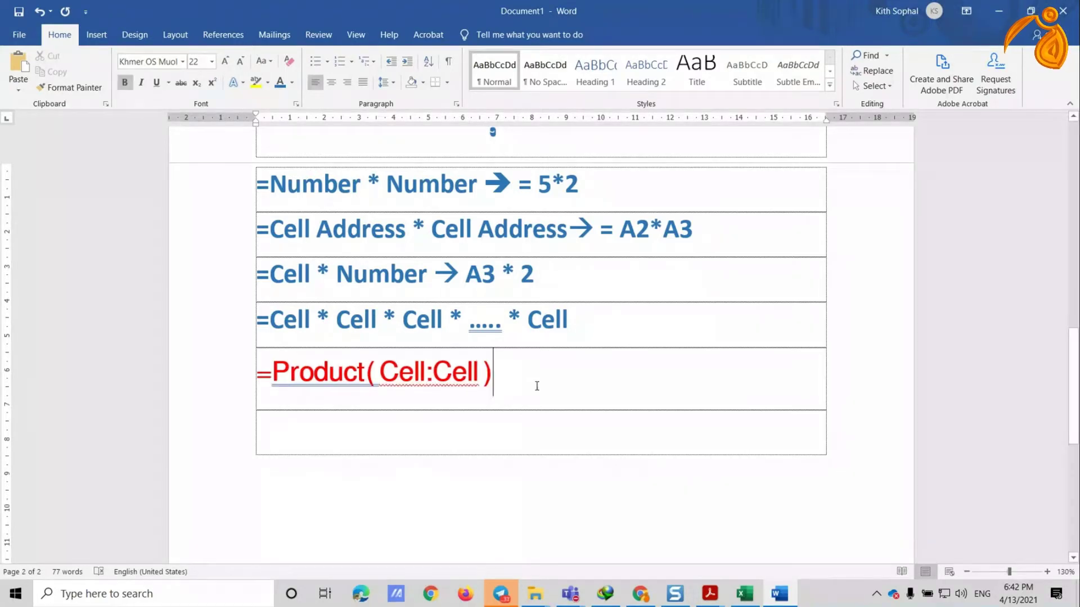
type("--> Enter")
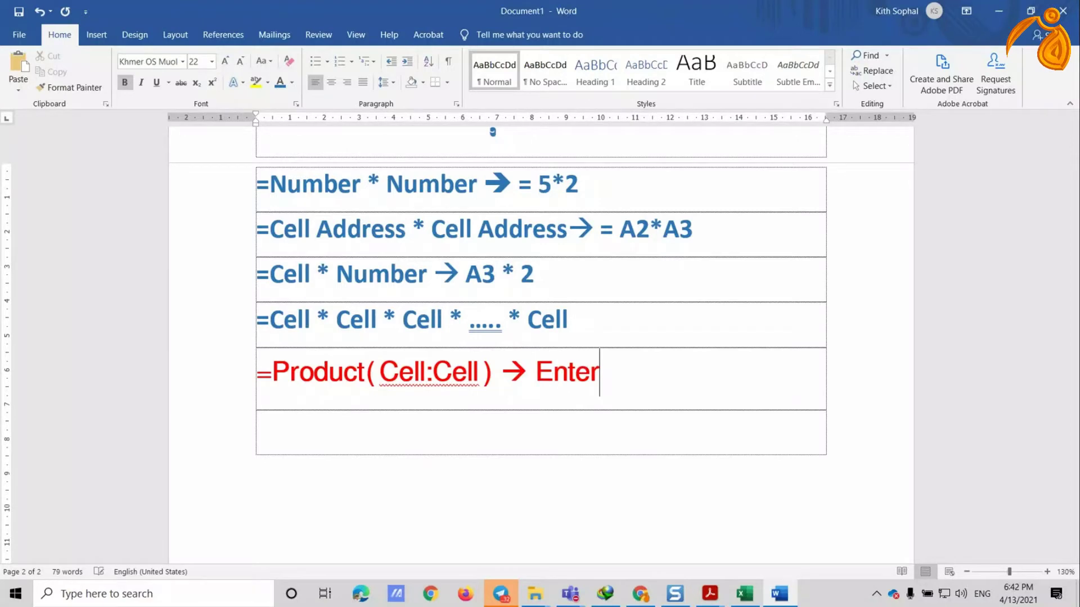
key("Down")
key("Return")
key("Tab")
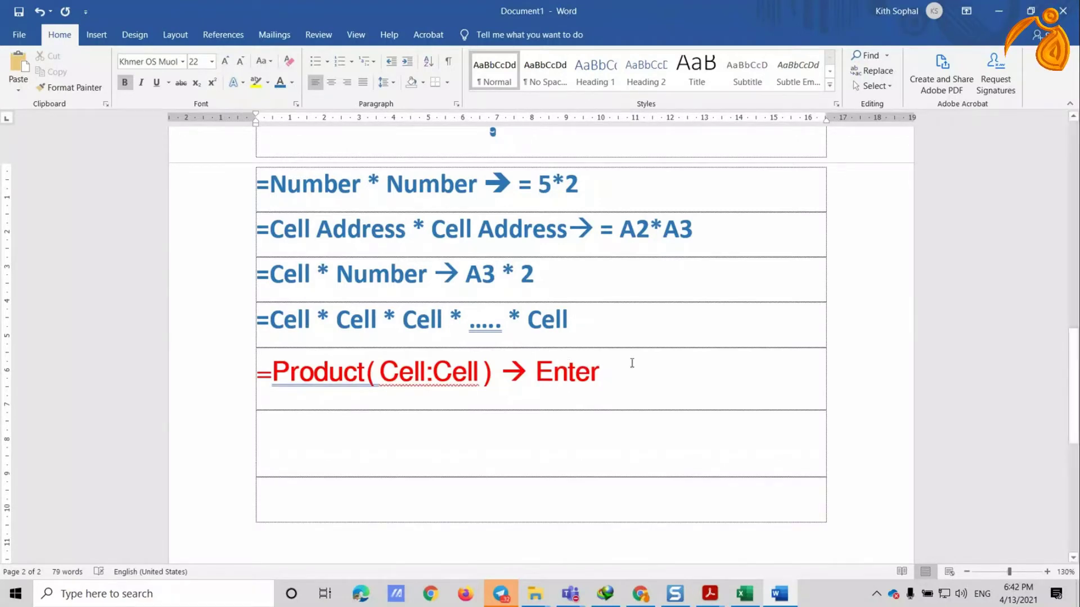
Step: Select the Khmer subtraction heading and its four formula rows for copying
scroll(474, 241, "up", 2)
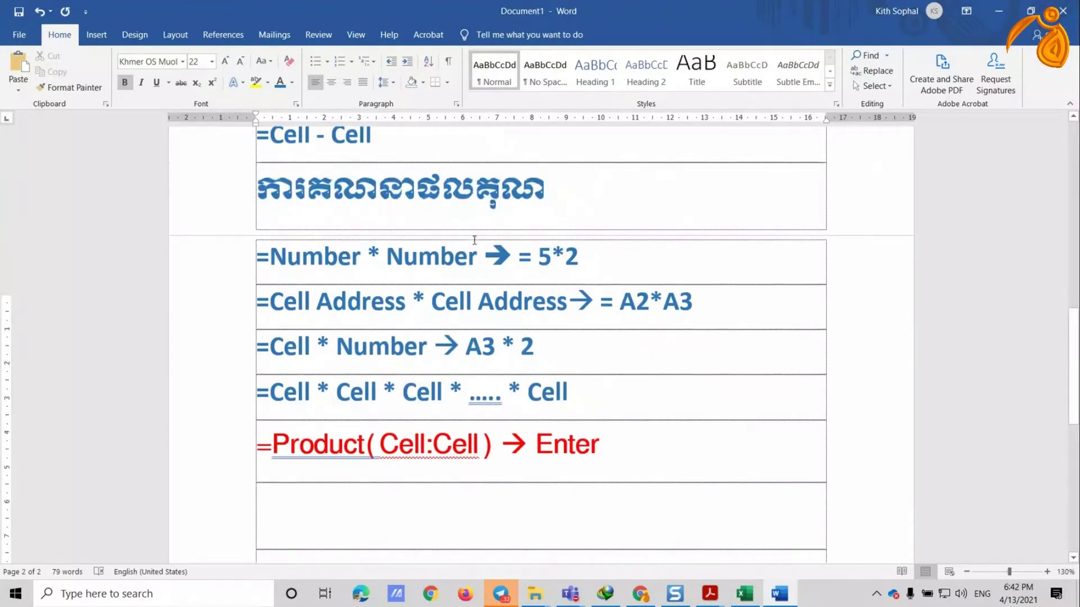
scroll(474, 241, "up", 4)
scroll(356, 334, "up", 3)
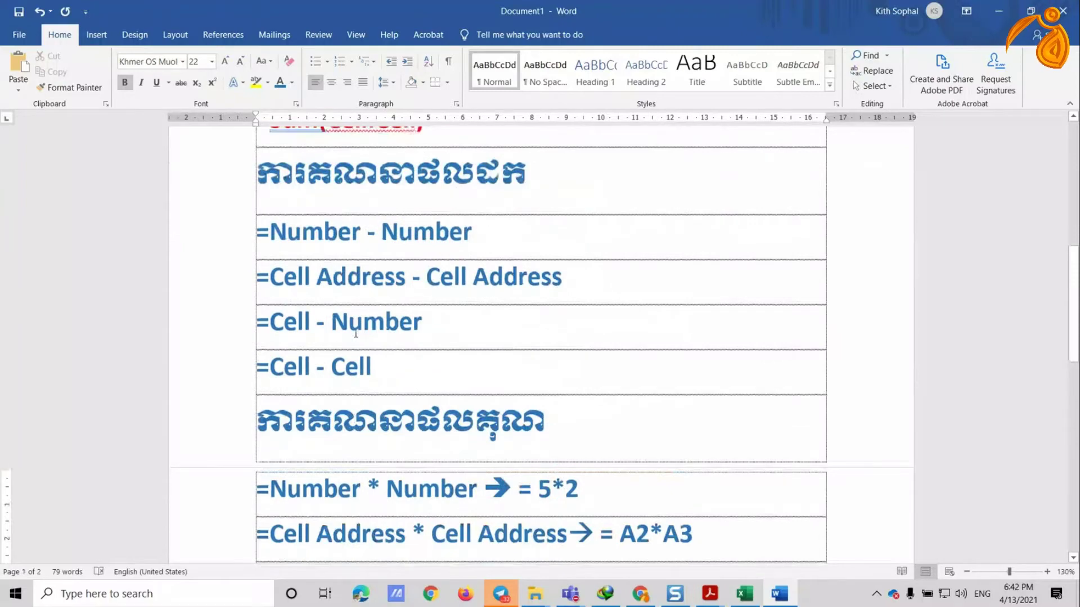
scroll(356, 333, "up", 2)
left_click_drag(388, 452, 236, 276)
key("ctrl+c")
Step: Paste them below the Product row and trim the heading to ការគណនាផល
scroll(366, 319, "down", 2)
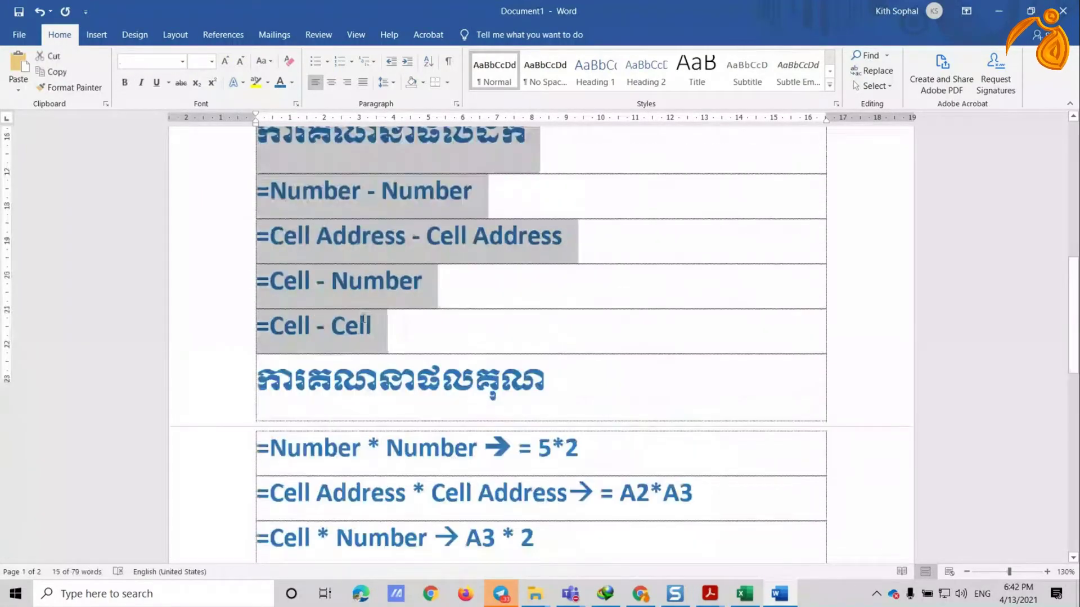
scroll(364, 324, "down", 10)
left_click(304, 349)
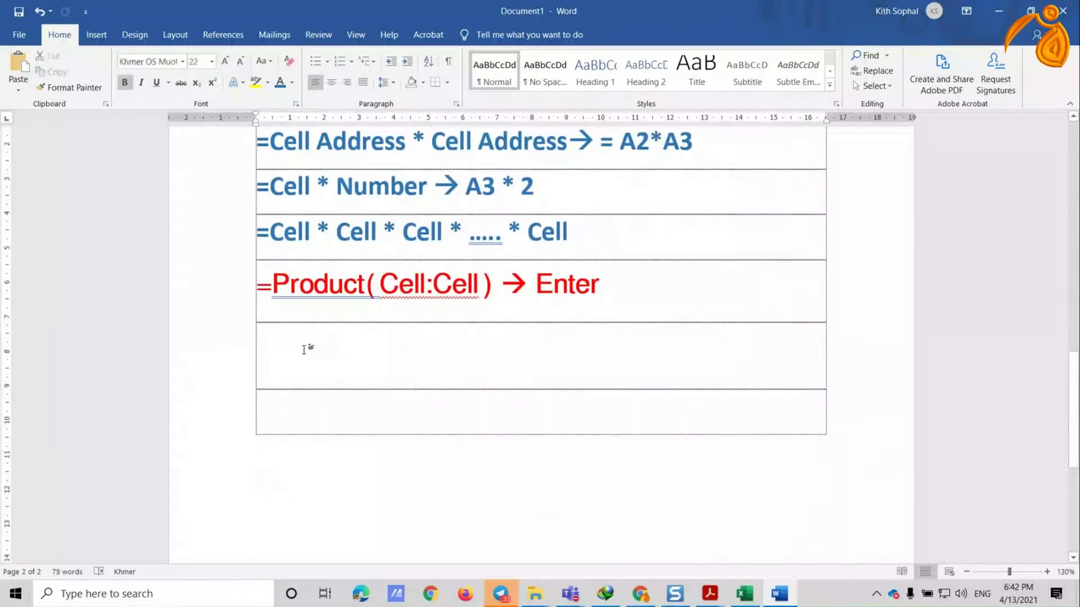
key("ctrl+v")
left_click_drag(526, 264, 479, 268)
key("BackSpace")
key("BackSpace")
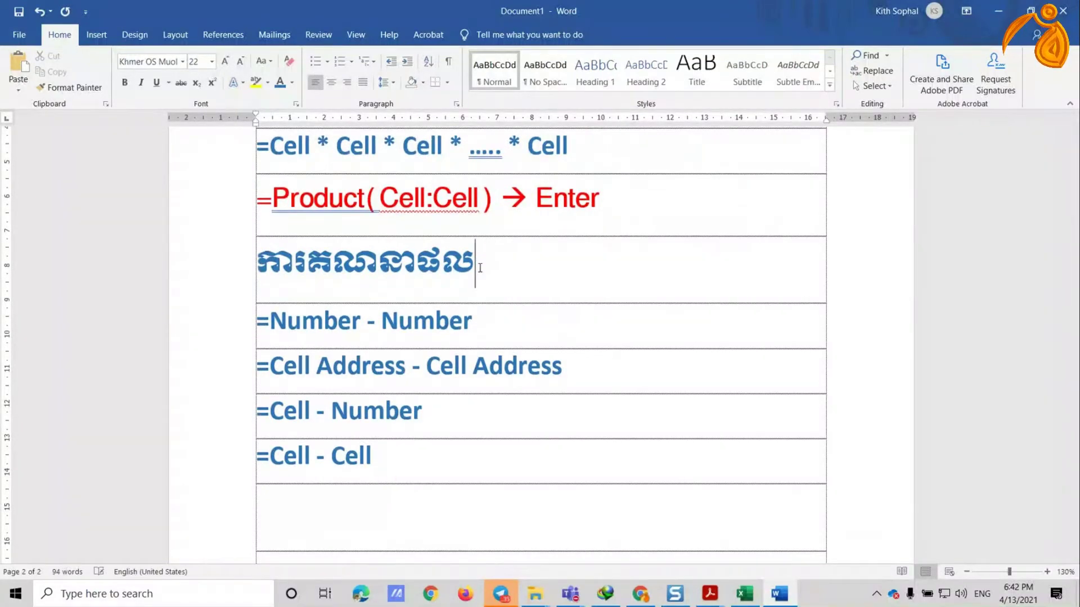
Step: Extend the heading to ការគណនាផលចែក and change =Number - Number to =Number / Number
key("alt+shift")
type("ច")
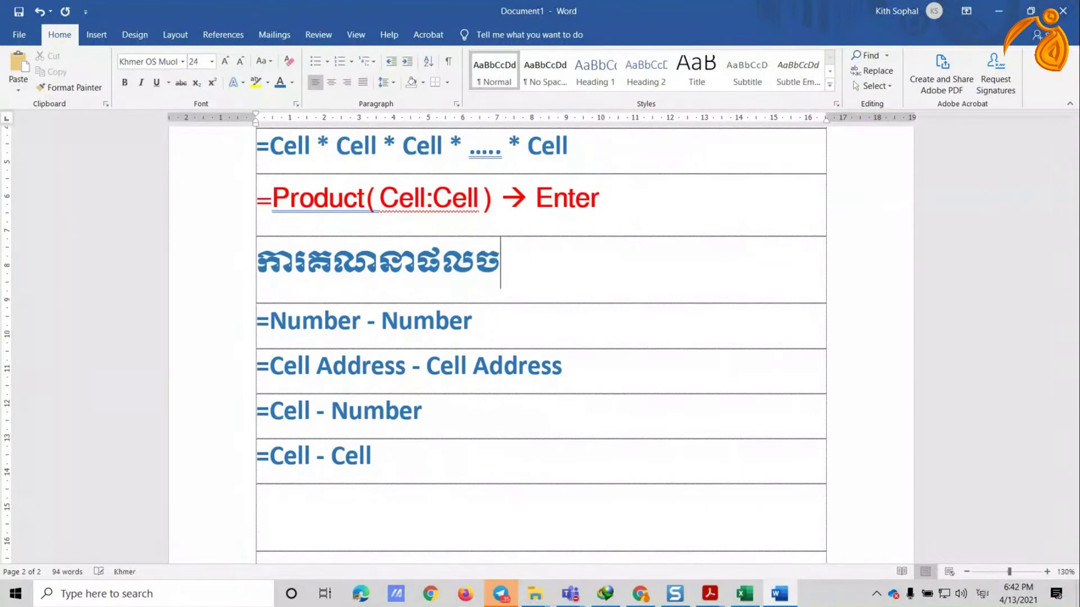
type("ែក")
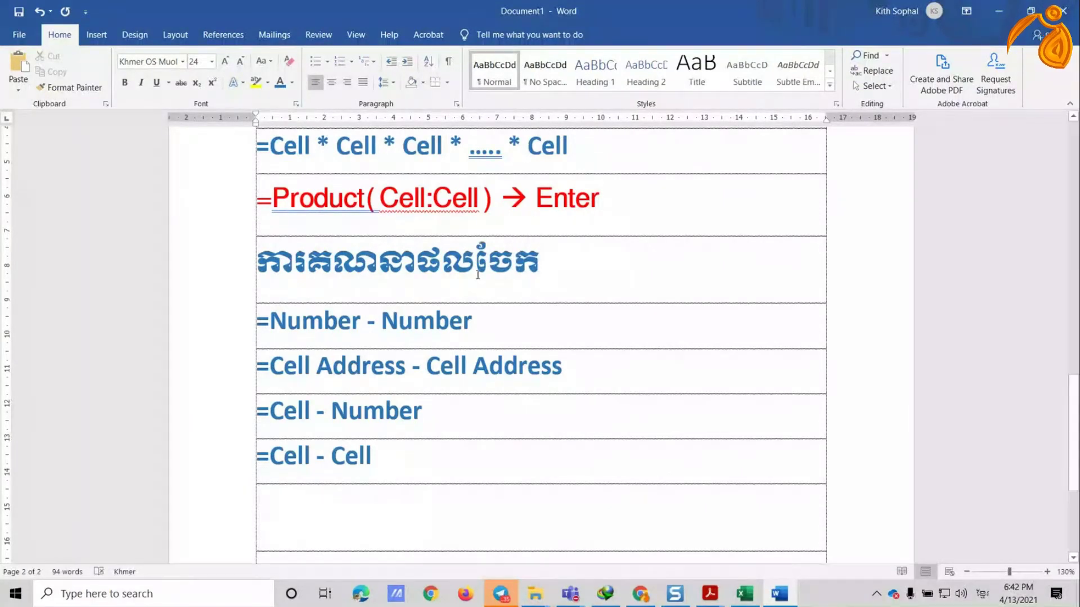
double_click(371, 322)
type("៌")
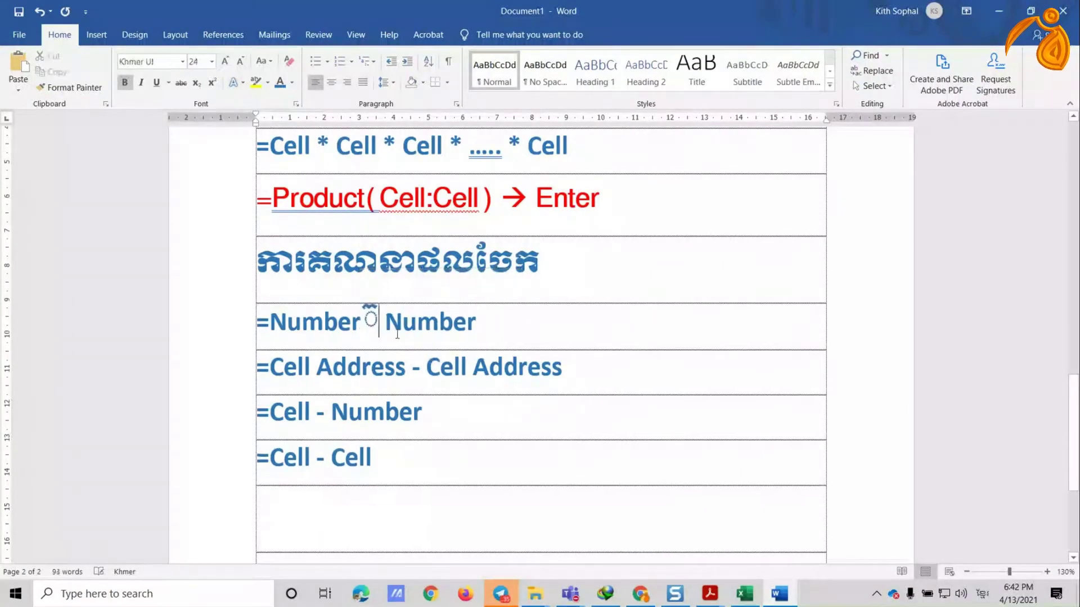
key("BackSpace")
type("/")
Step: Change the minus signs in the Cell Address, =Cell - Number and =Cell - Cell rows to /
double_click(417, 369)
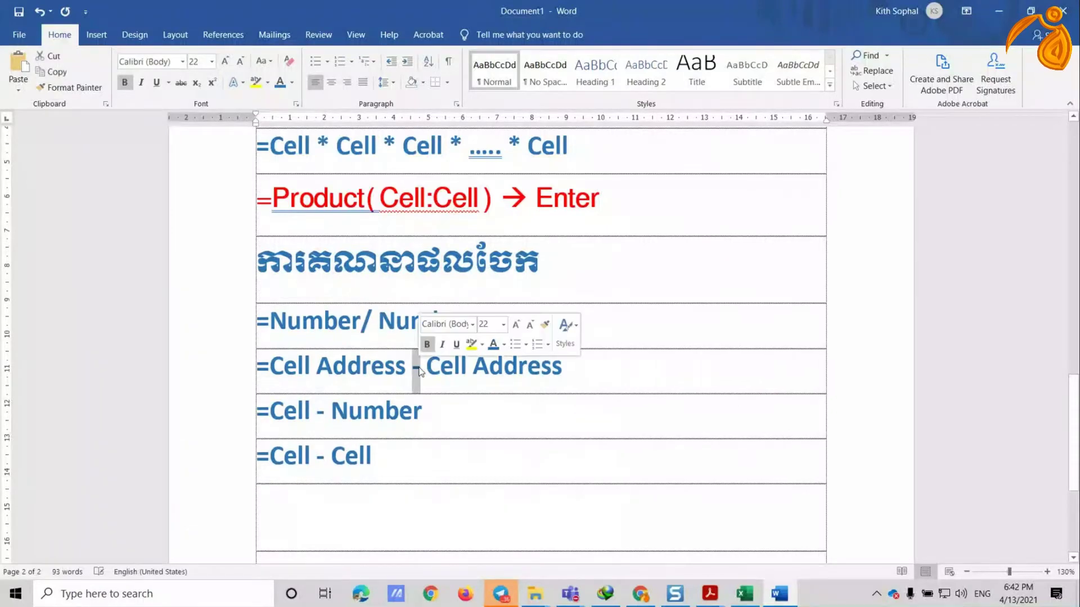
type("/")
double_click(319, 412)
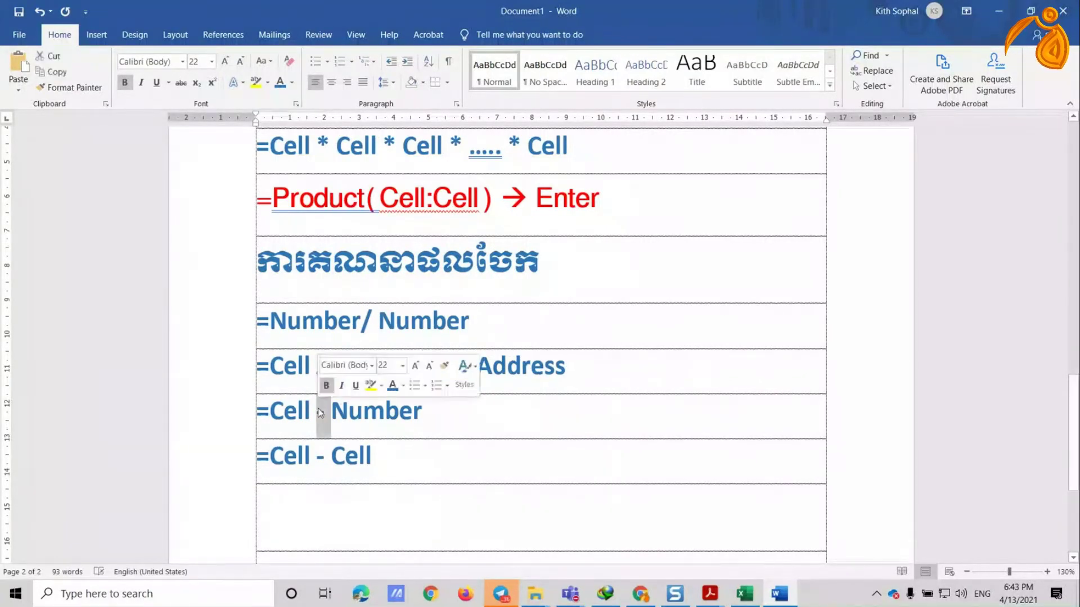
type("/")
double_click(320, 457)
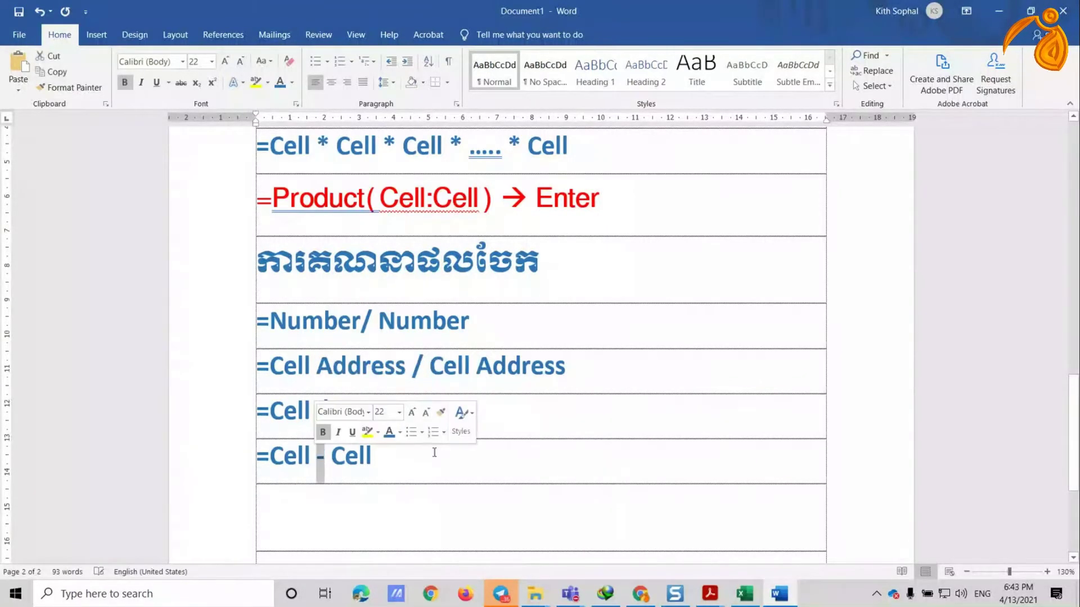
left_click(397, 465)
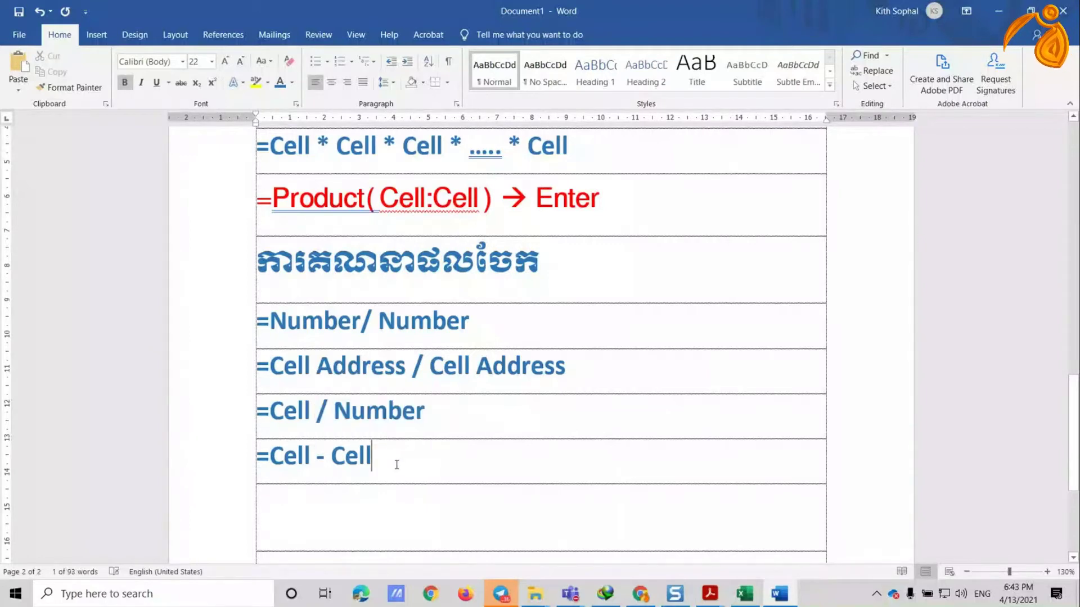
double_click(320, 457)
type("/")
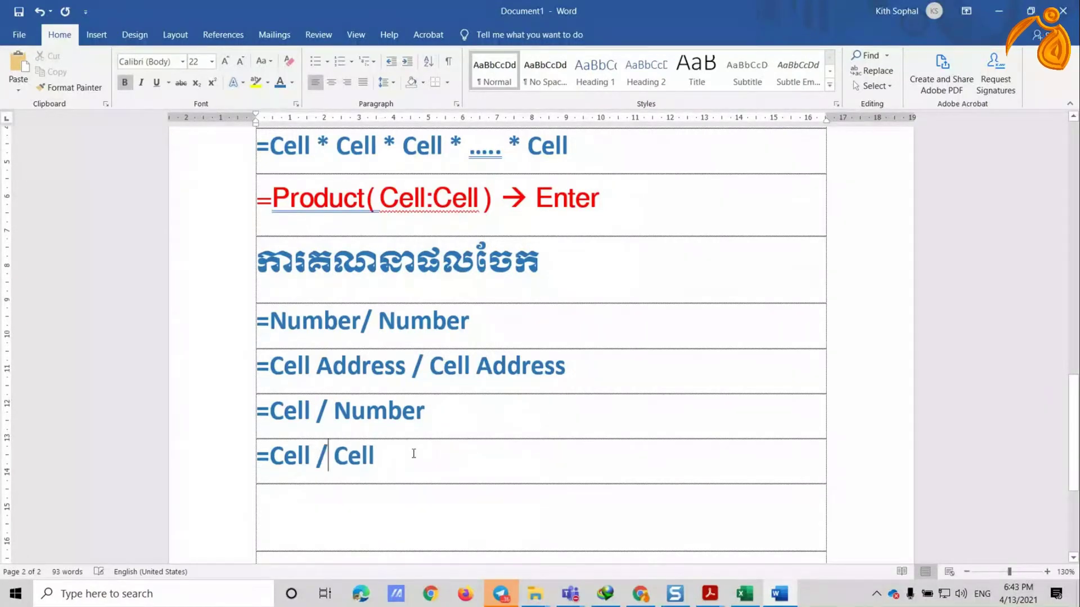
key("Up")
key("Up")
key("End")
Step: Move =Cell / Cell beside the Cell Address division formula, joined by 'or'
triple_click(326, 457)
left_click_drag(327, 457, 572, 366)
key("Left")
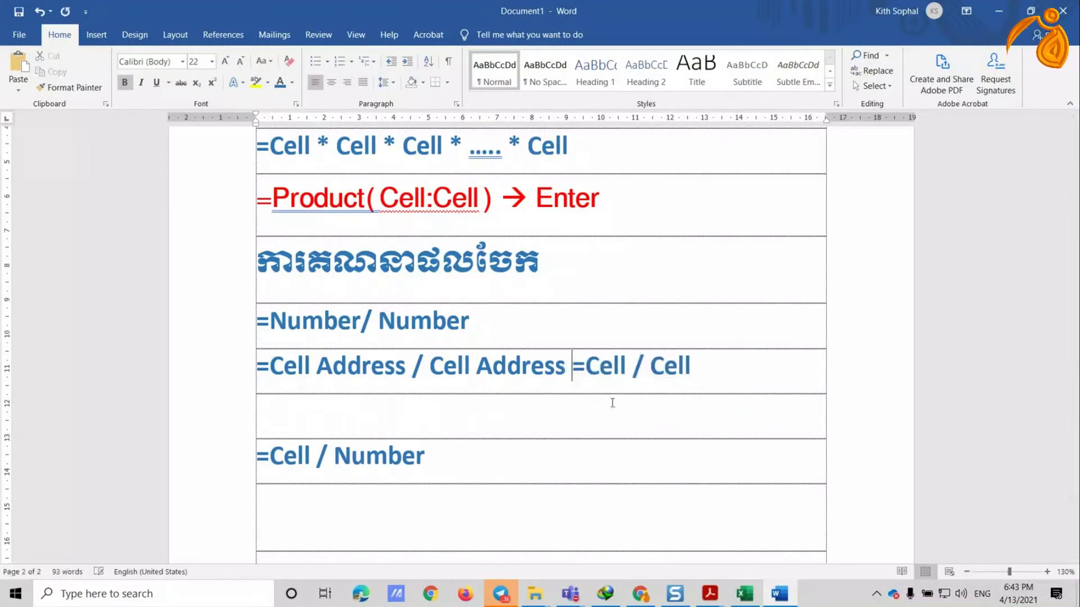
type("or")
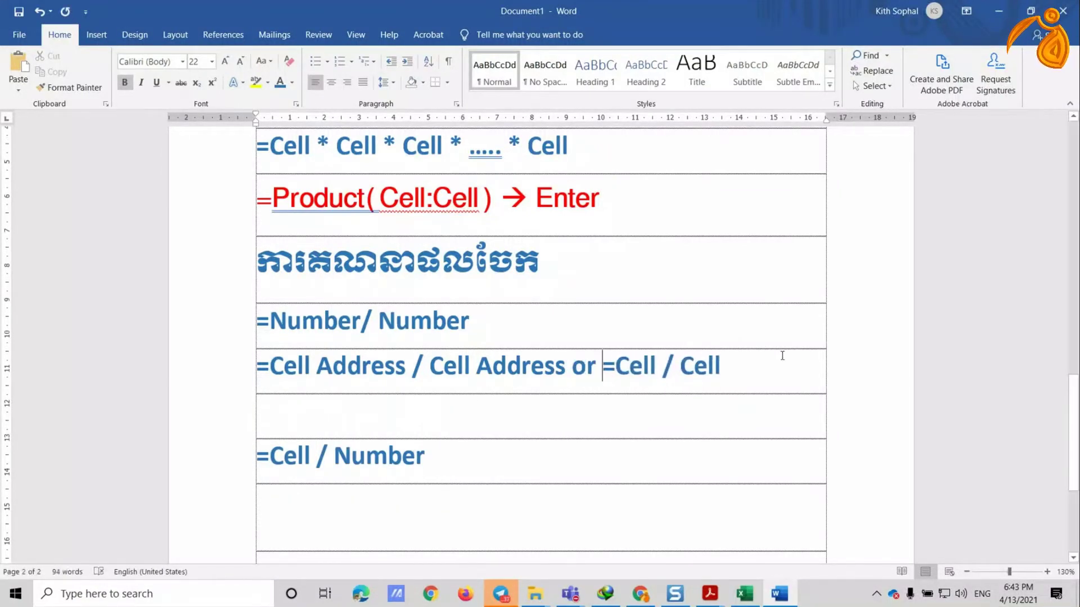
left_click(770, 369)
key("Delete")
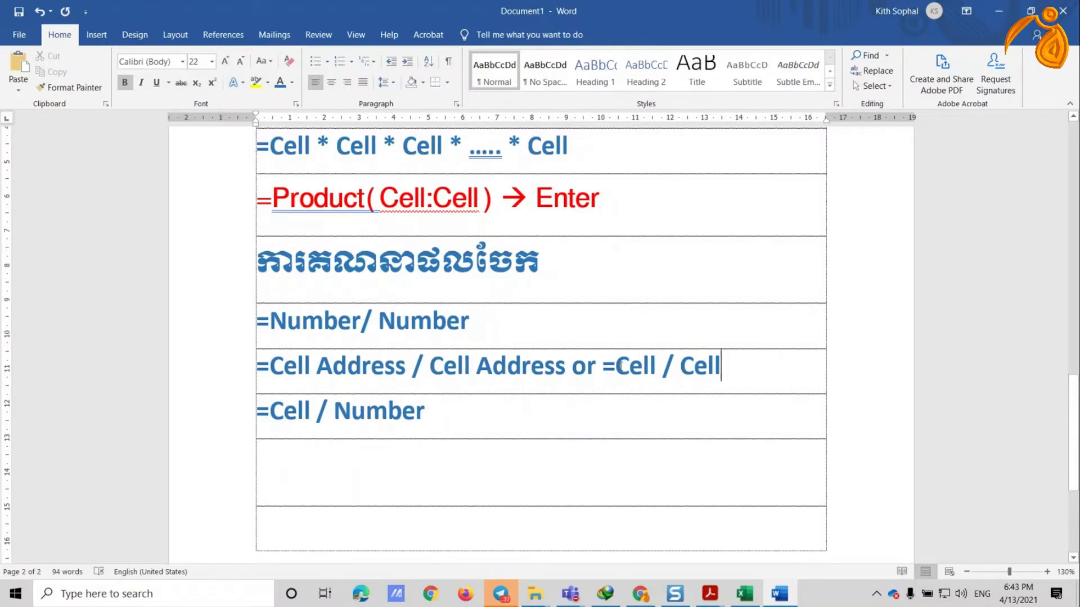
left_click(612, 363)
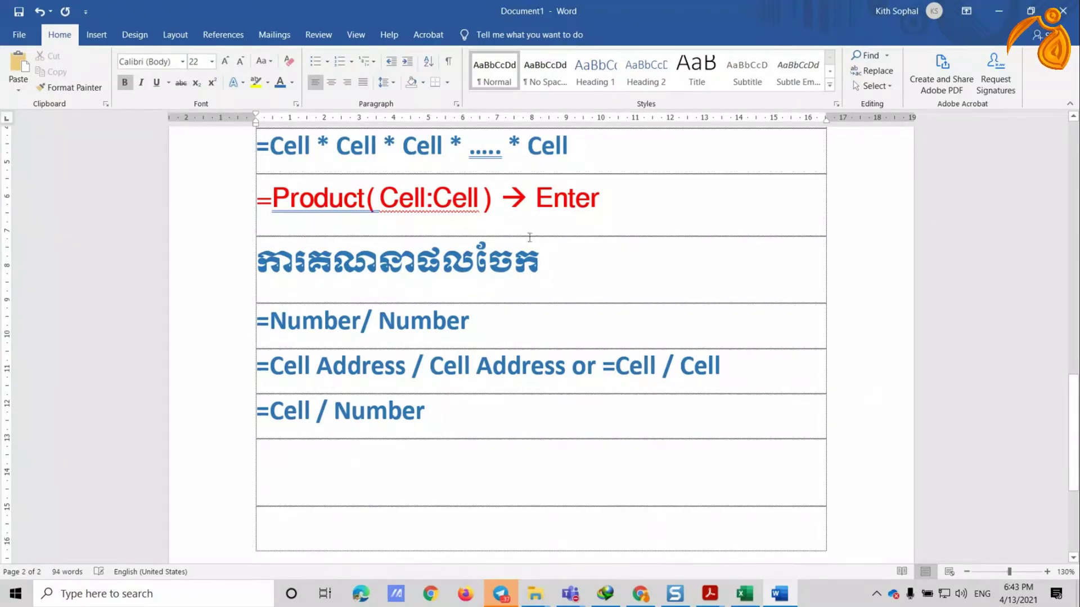
Step: Move =Cell - Cell up beside the Cell Address subtraction formula, joined by 'or'
scroll(537, 235, "up", 3)
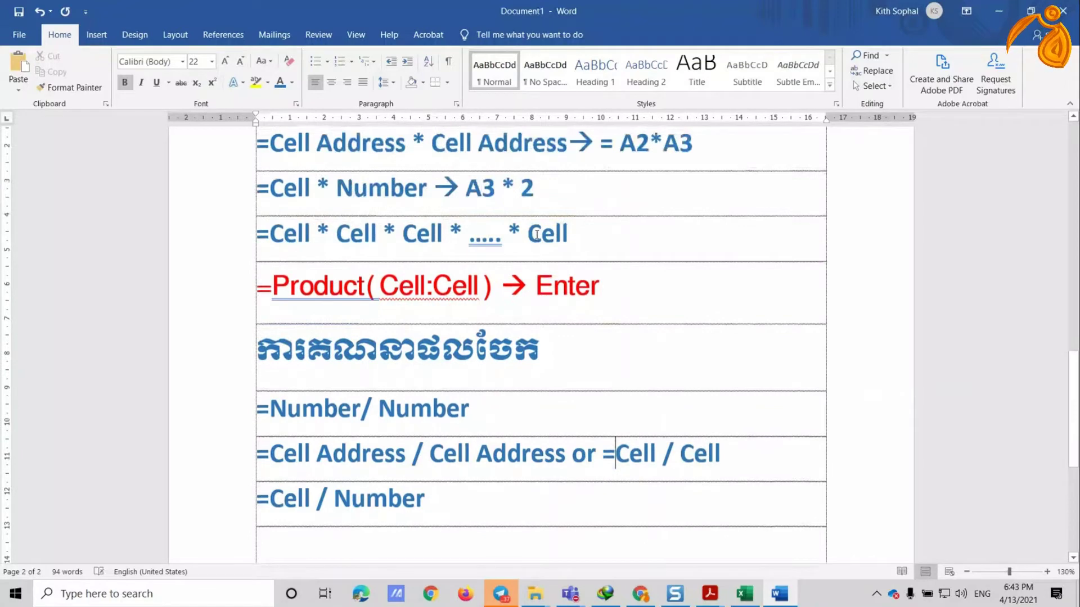
scroll(537, 235, "up", 3)
scroll(489, 265, "up", 2)
scroll(442, 296, "up", 4)
scroll(442, 296, "up", 3)
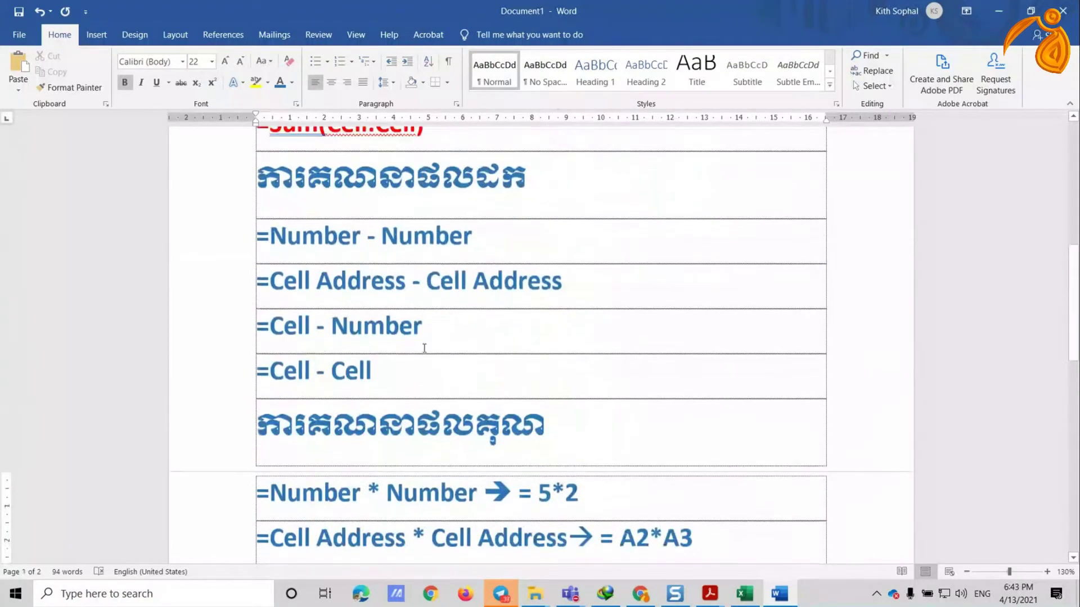
mouse_move(453, 330)
left_mouse_down()
mouse_move(256, 339)
mouse_move(385, 372)
left_mouse_up()
mouse_move(315, 371)
left_mouse_down()
mouse_move(650, 300)
mouse_move(643, 294)
left_mouse_up()
left_click(568, 284)
type("or =Cell - Cell")
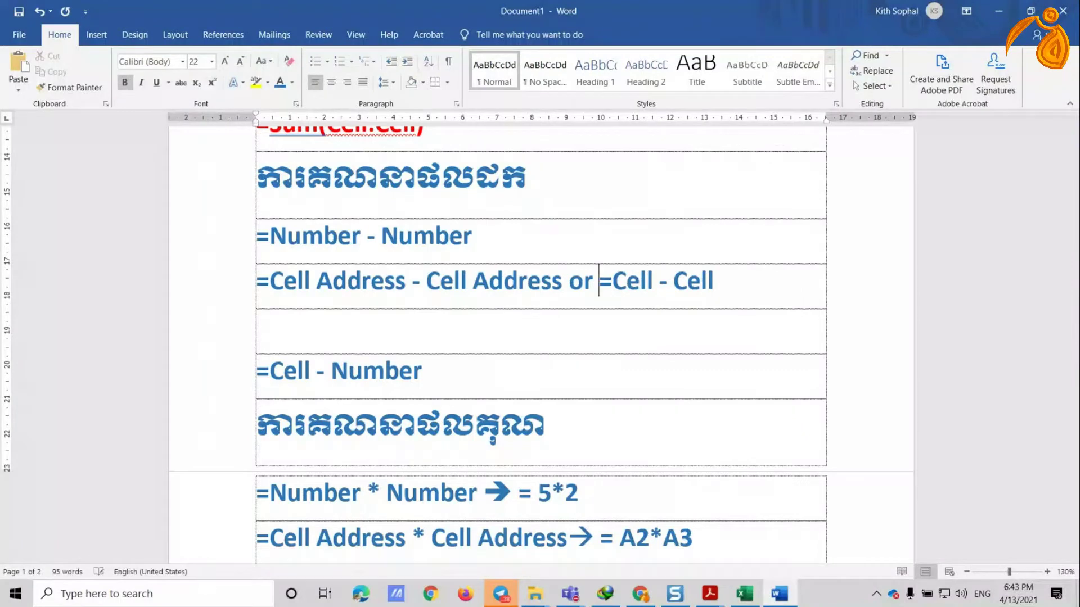
Step: Place the caret in the empty row at the table's end, then return to Excel
scroll(578, 292, "up", 3)
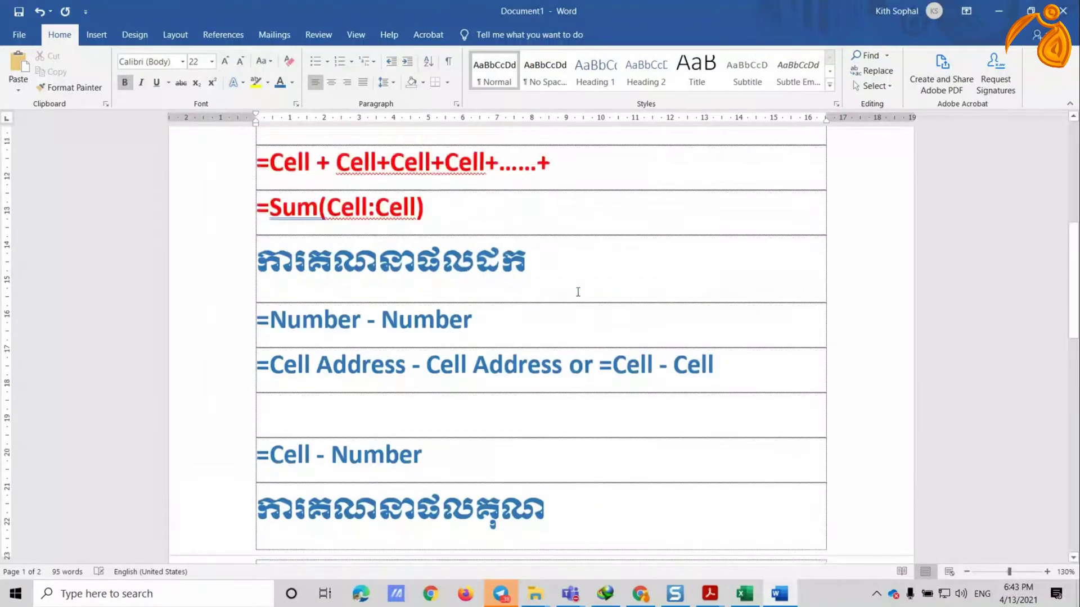
scroll(577, 291, "up", 6)
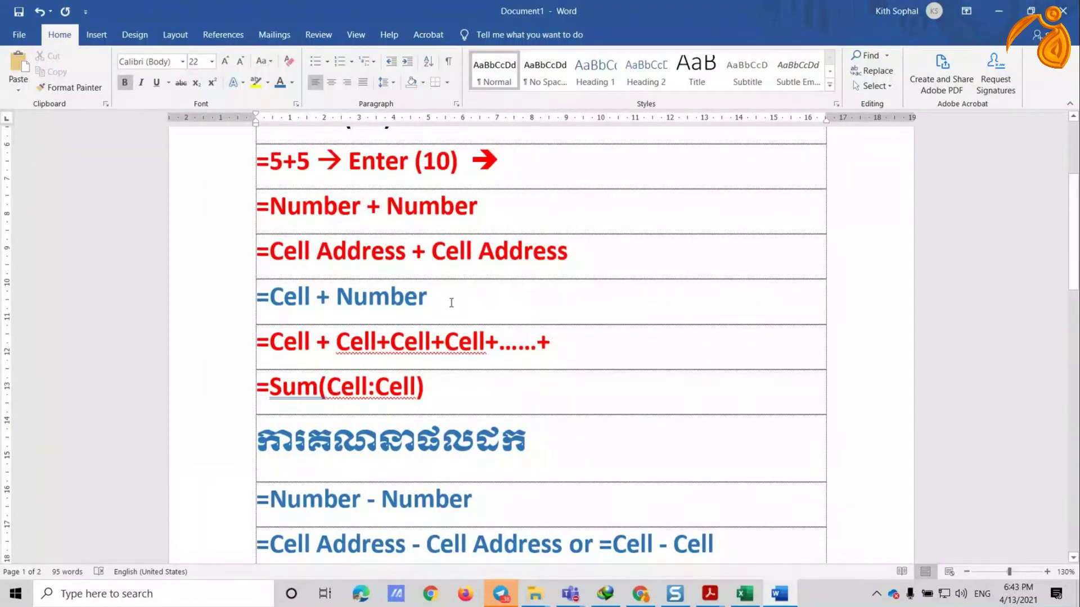
scroll(452, 302, "up", 6)
scroll(422, 287, "down", 15)
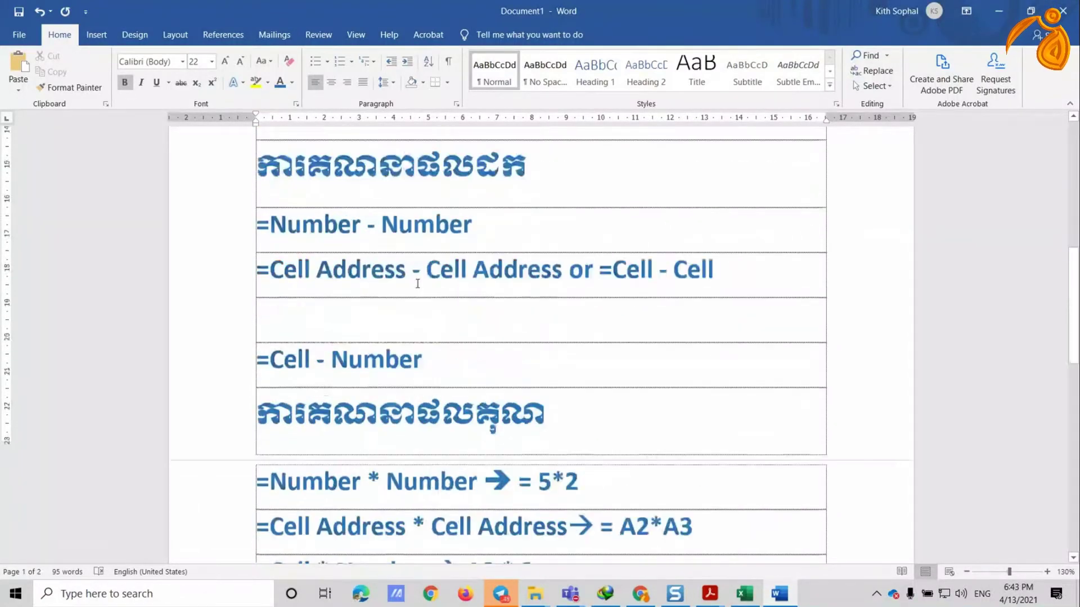
scroll(417, 284, "down", 5)
scroll(420, 280, "down", 1)
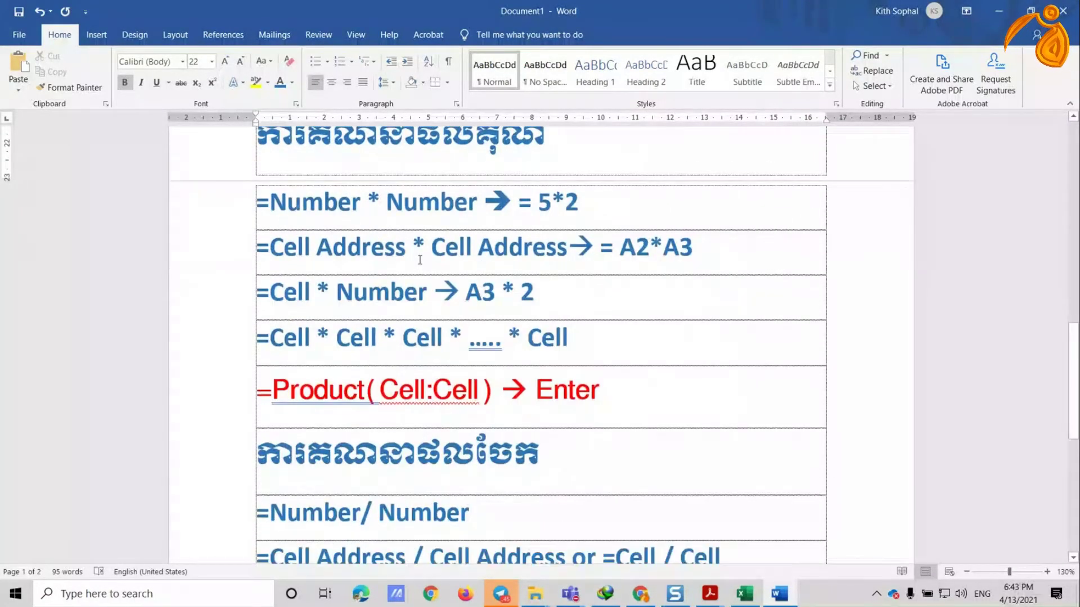
scroll(487, 347, "down", 6)
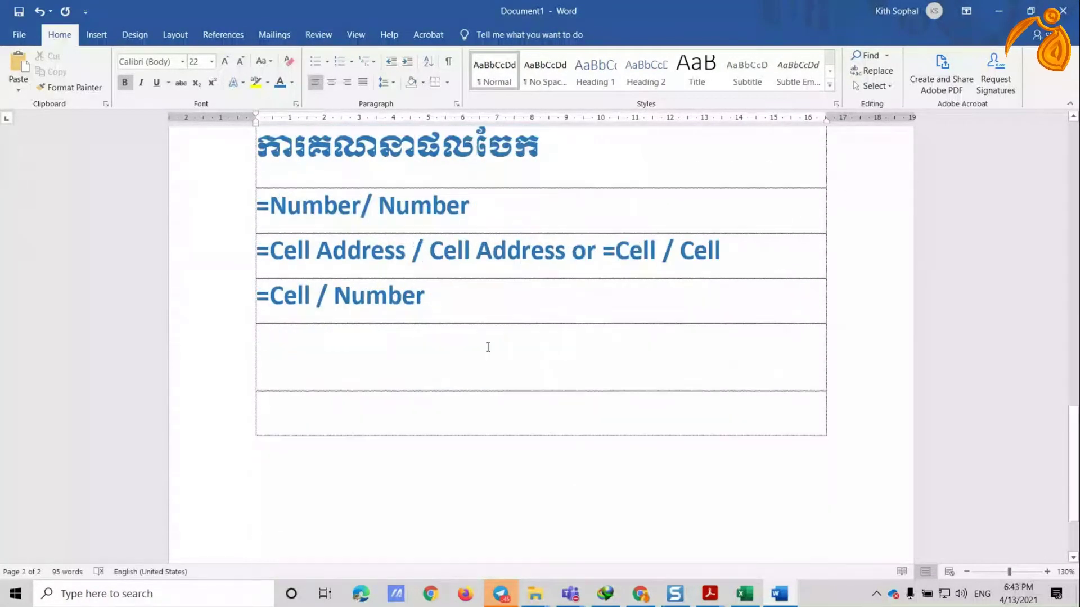
left_click(487, 347)
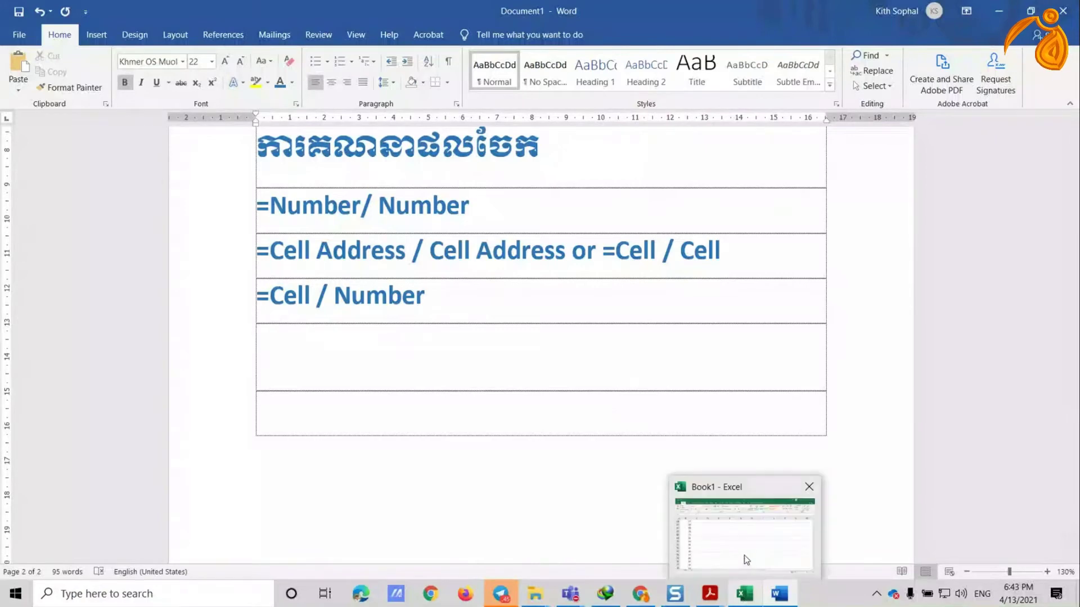
left_click(744, 556)
Step: Add a new worksheet, enter =5*5 in B2 to get 25, then bring Telegram forward
scroll(295, 430, "up", 5)
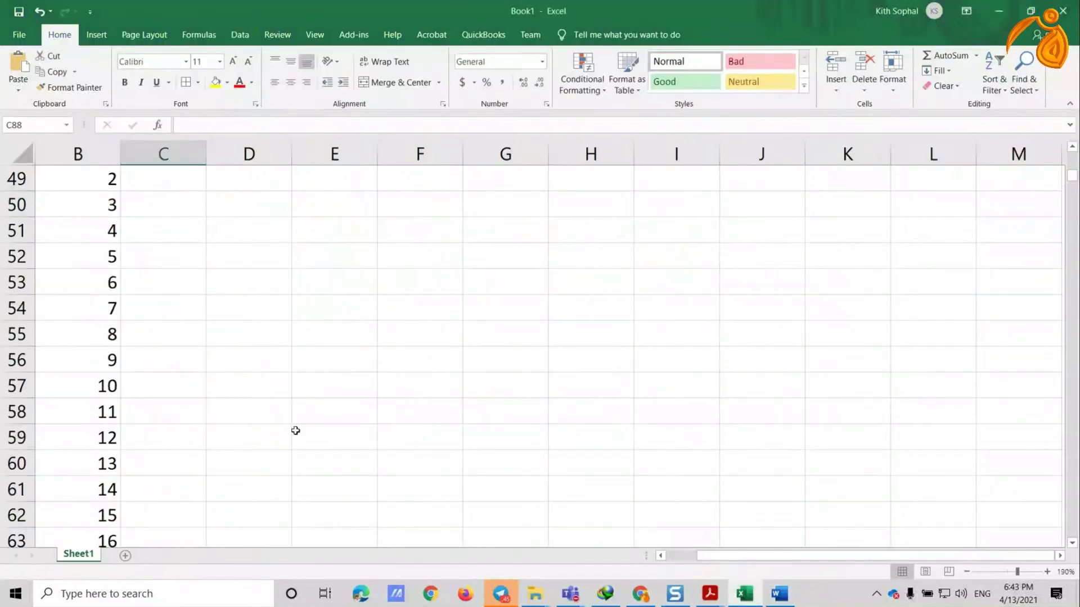
left_click(129, 555)
scroll(232, 372, "up", 7)
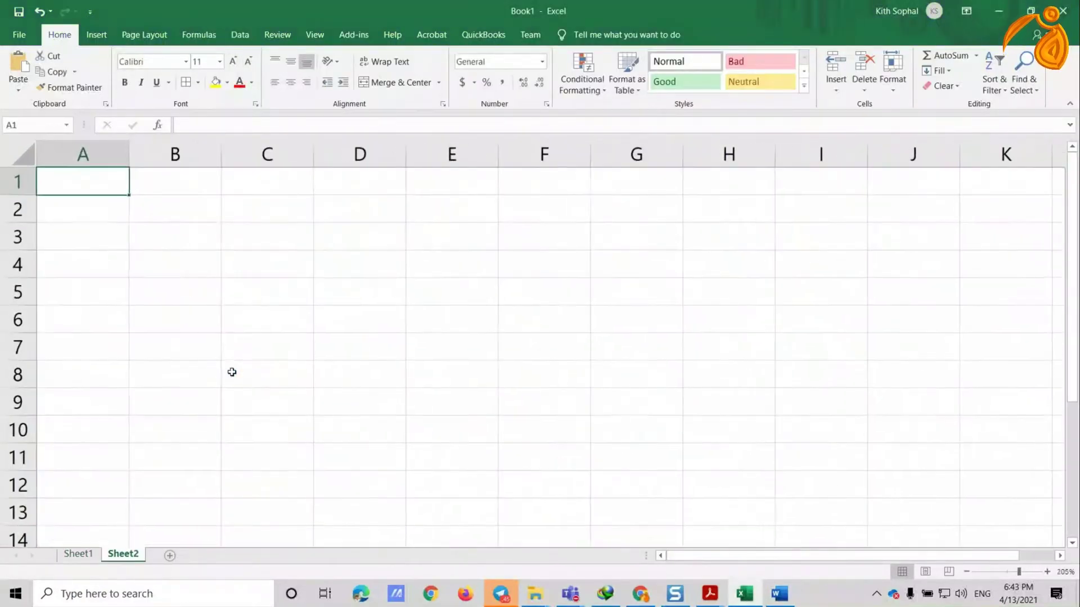
scroll(232, 372, "up", 5)
left_click(231, 237)
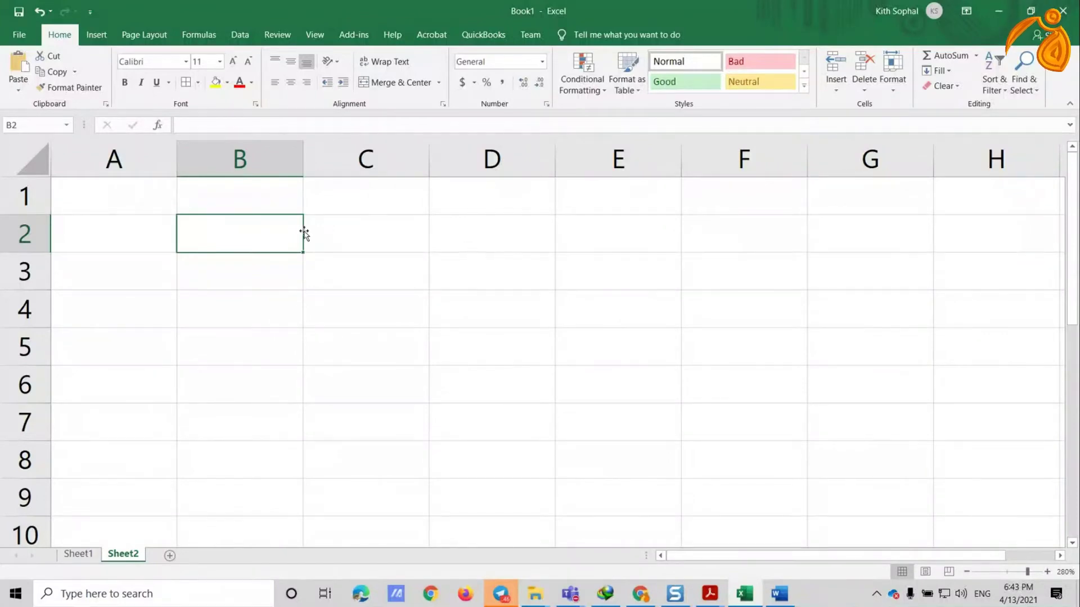
type("=")
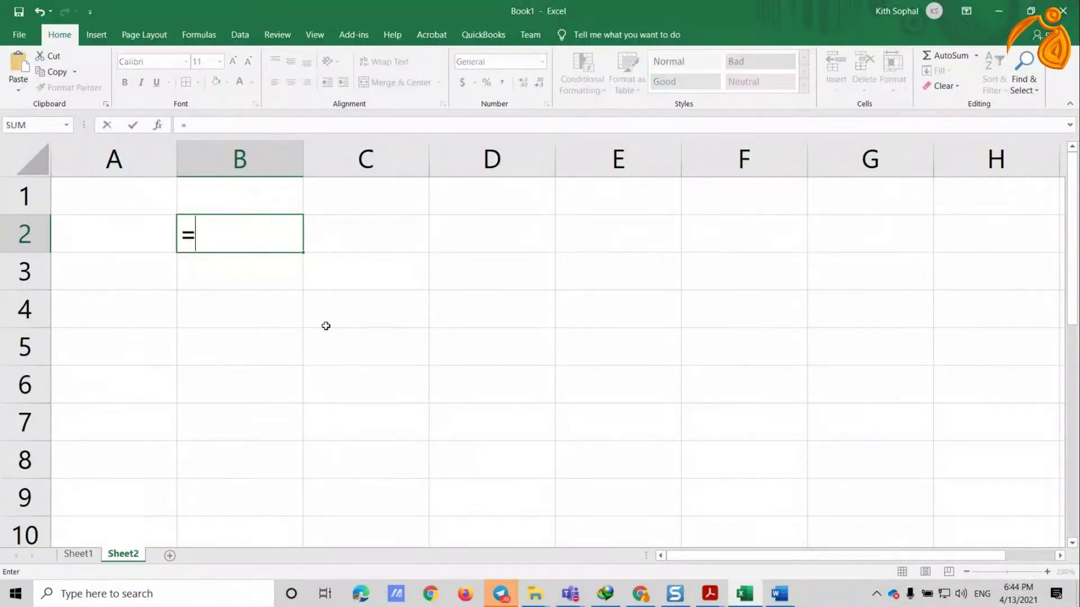
type("5")
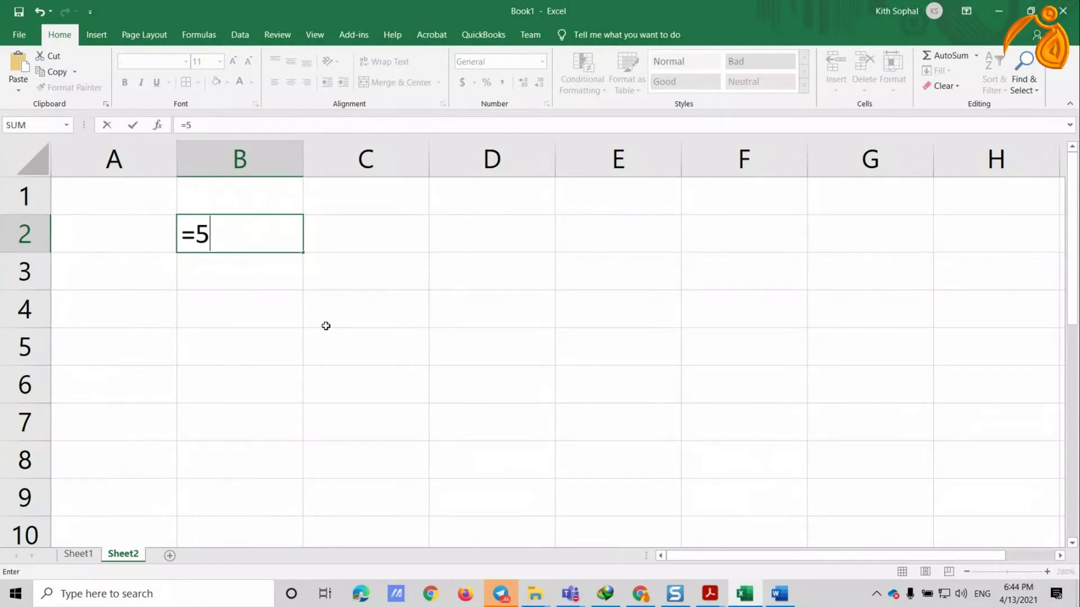
type("*5")
key("Return")
key("Return")
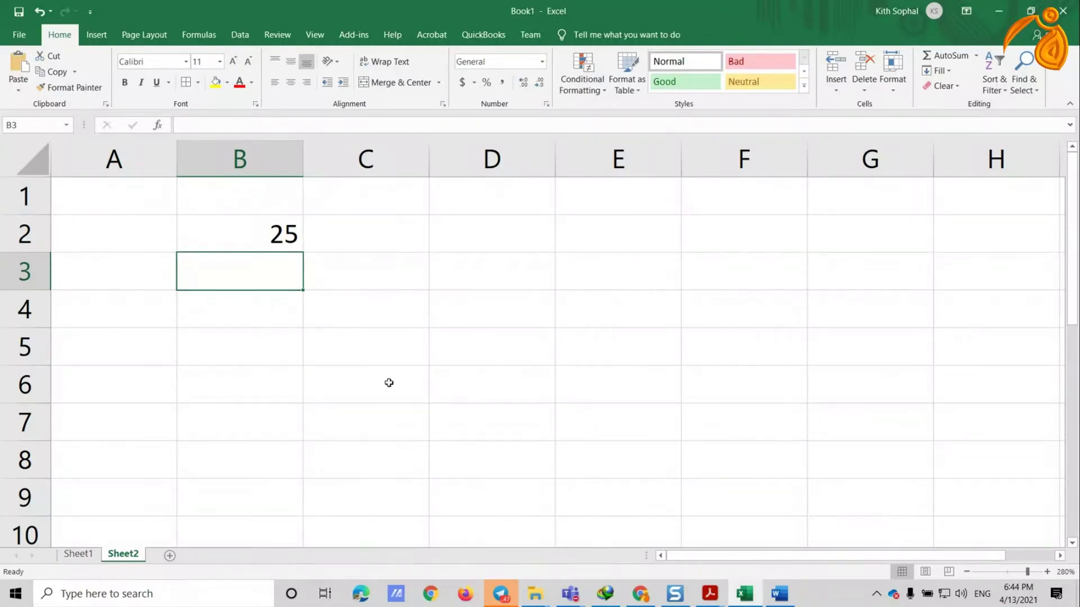
left_click(501, 593)
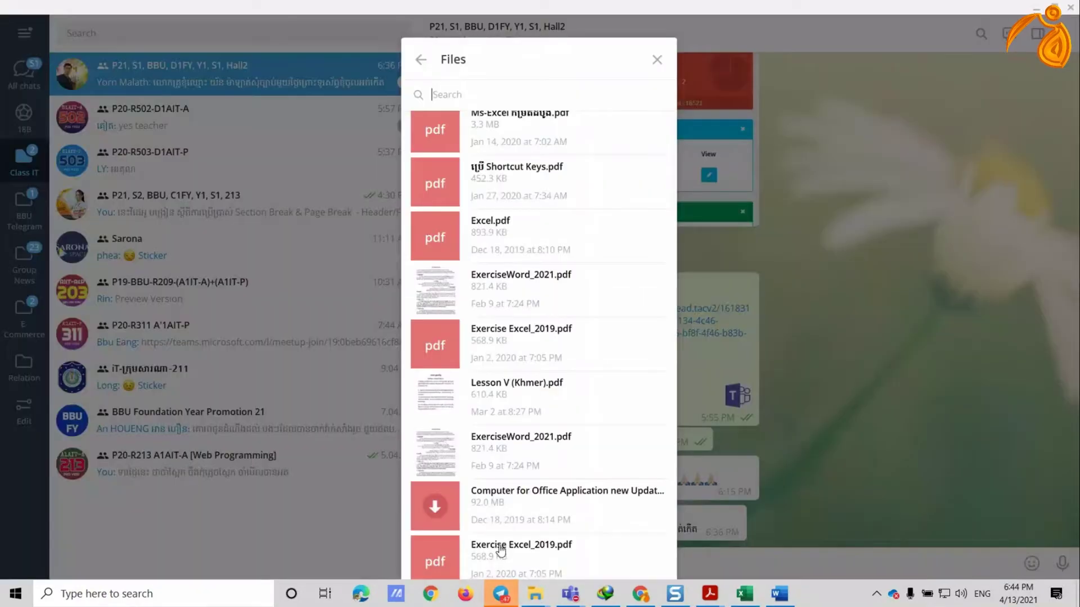
Step: Add the exercise '=2+5*3 =?' to the bottom table cell in Word
left_click(780, 593)
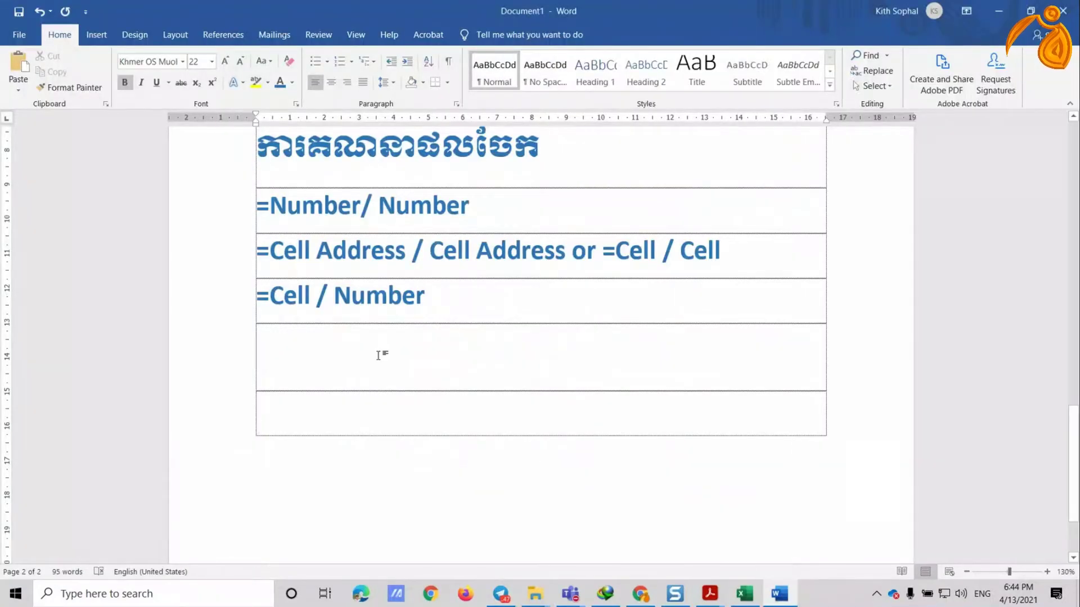
scroll(400, 377, "down", 2)
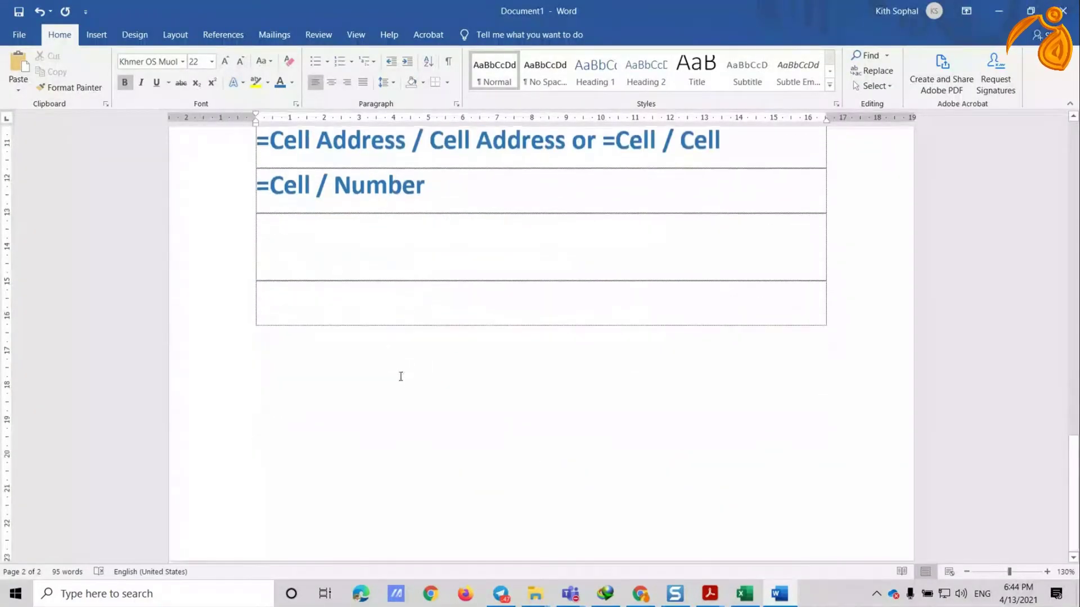
left_click(273, 304)
type("=")
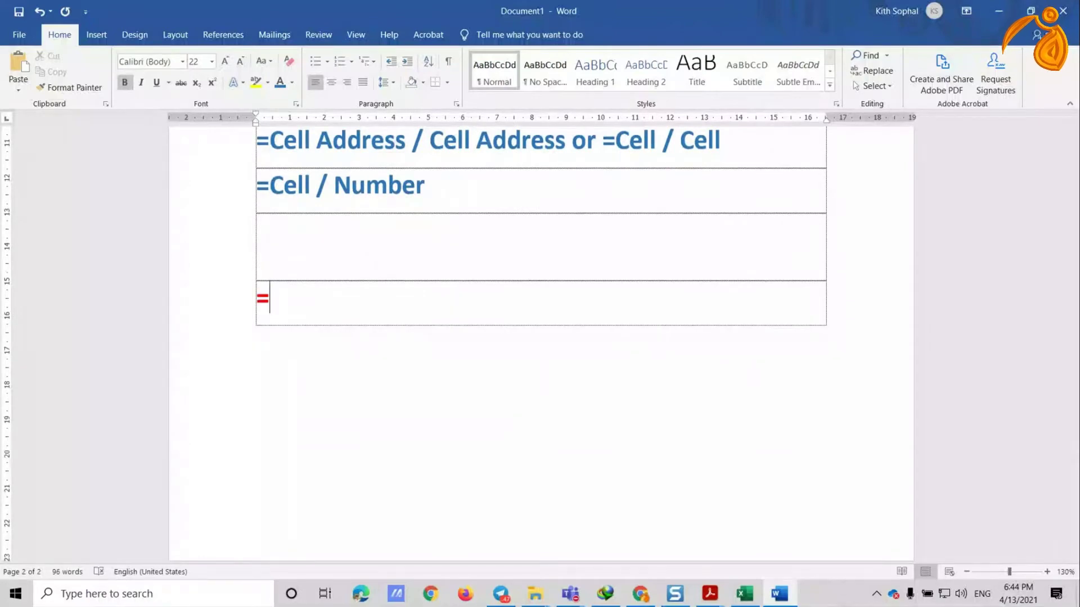
type("2")
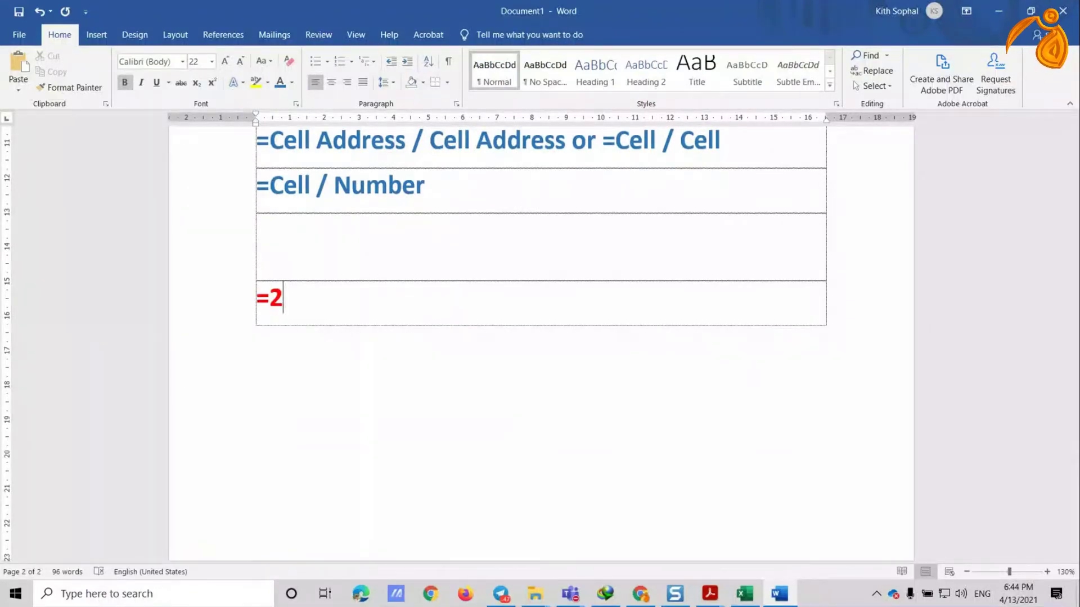
type("+5")
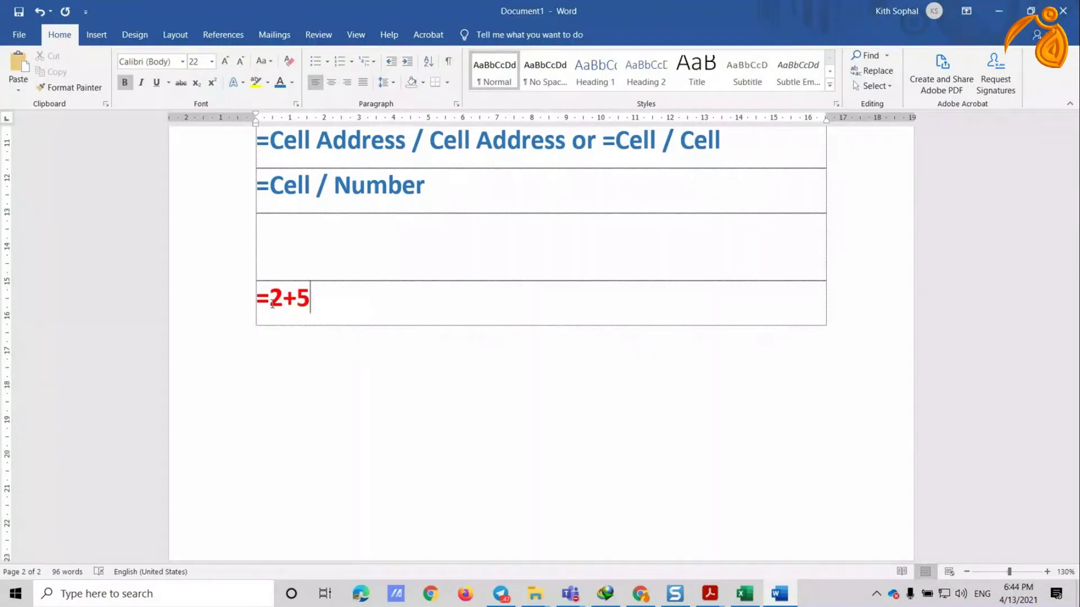
type("*")
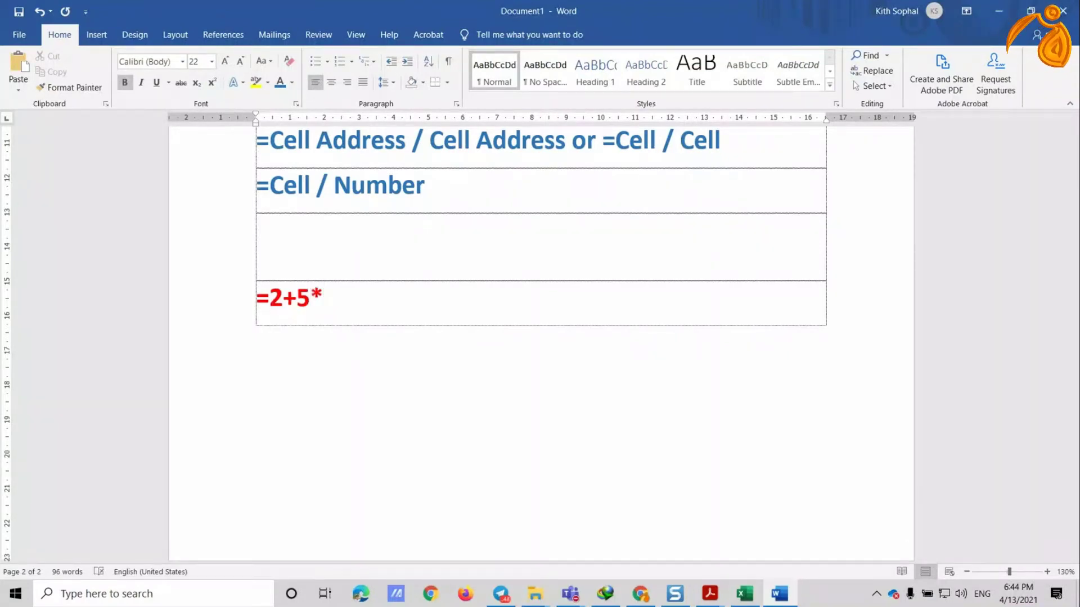
type("3 =?")
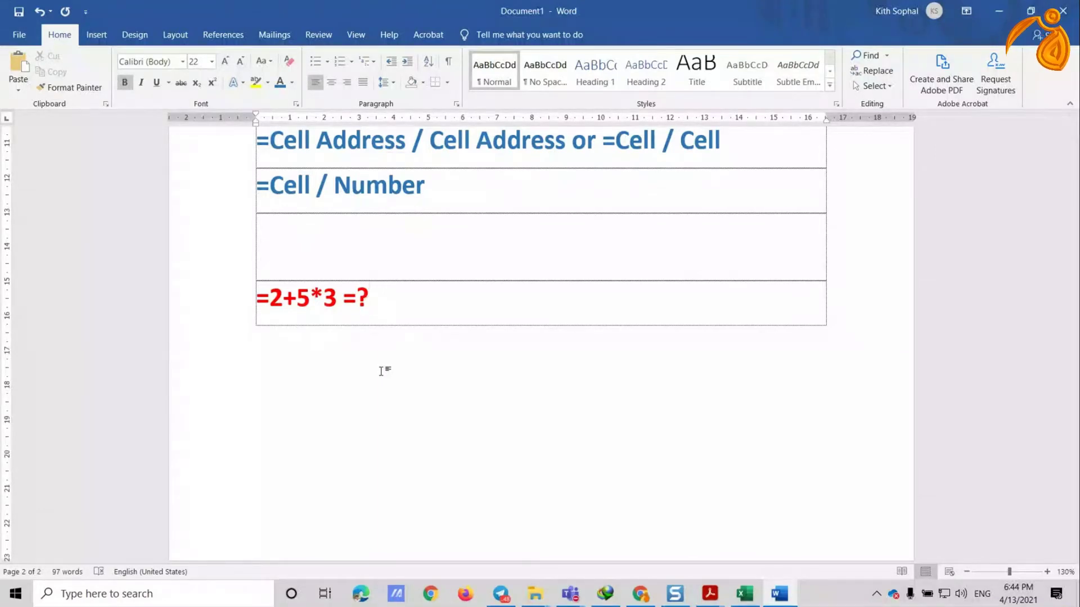
Step: Add answer rows 17 and 21 beneath it, then highlight 5*3 in Excel's B3 formula
key("Tab")
type("1+7")
key("BackSpace")
key("BackSpace")
type("7")
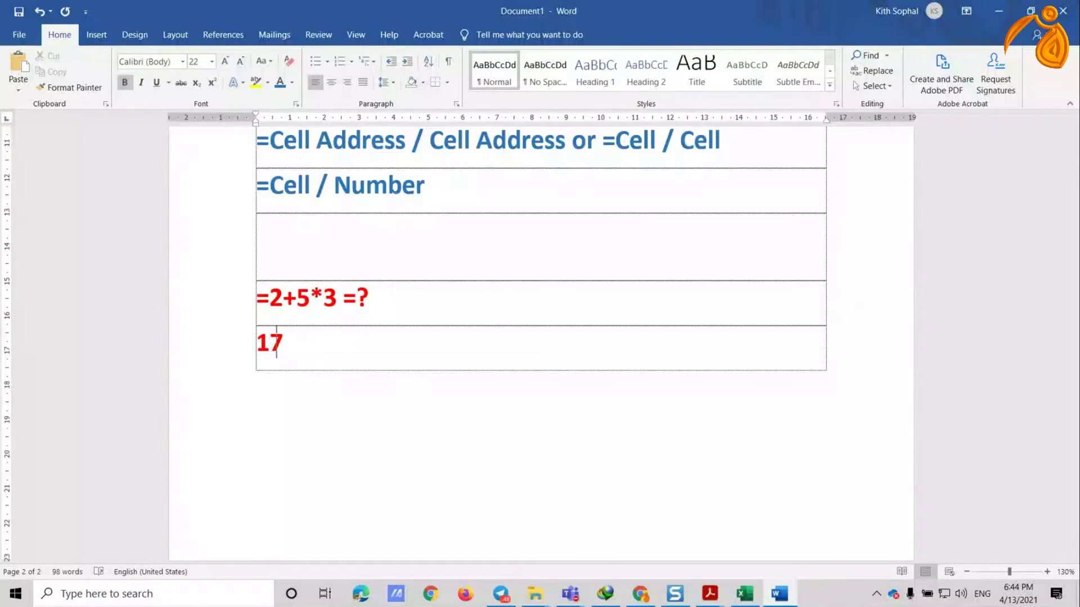
key("Tab")
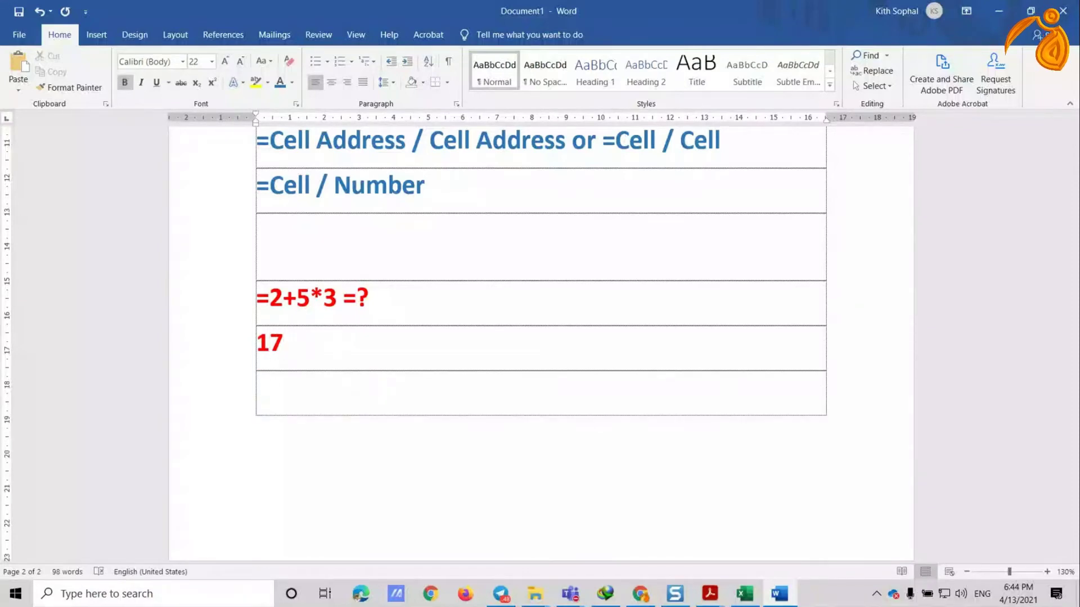
type("21")
key("Tab")
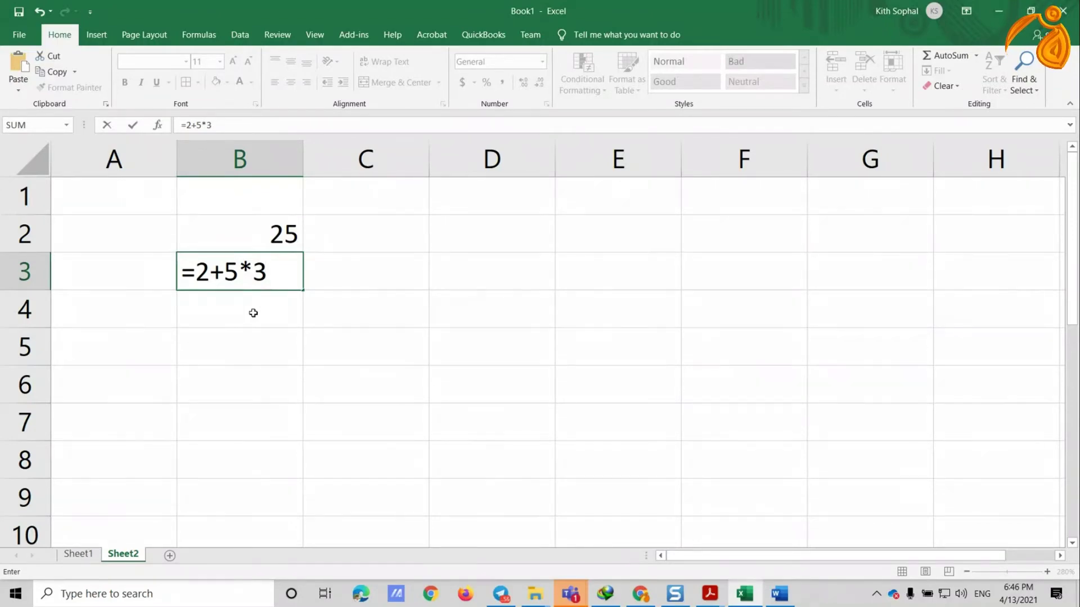
left_click_drag(224, 273, 265, 274)
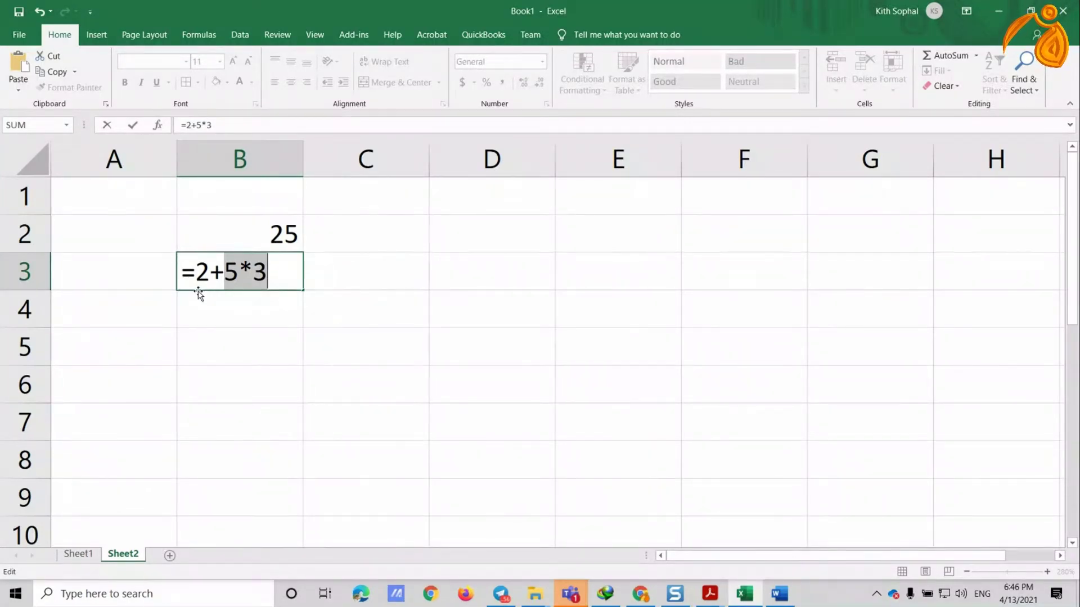
Step: Commit =2+5*3 in B3, then bracket 2+5 to make =(2+5)*3, giving 21
key("Return")
left_click(269, 272)
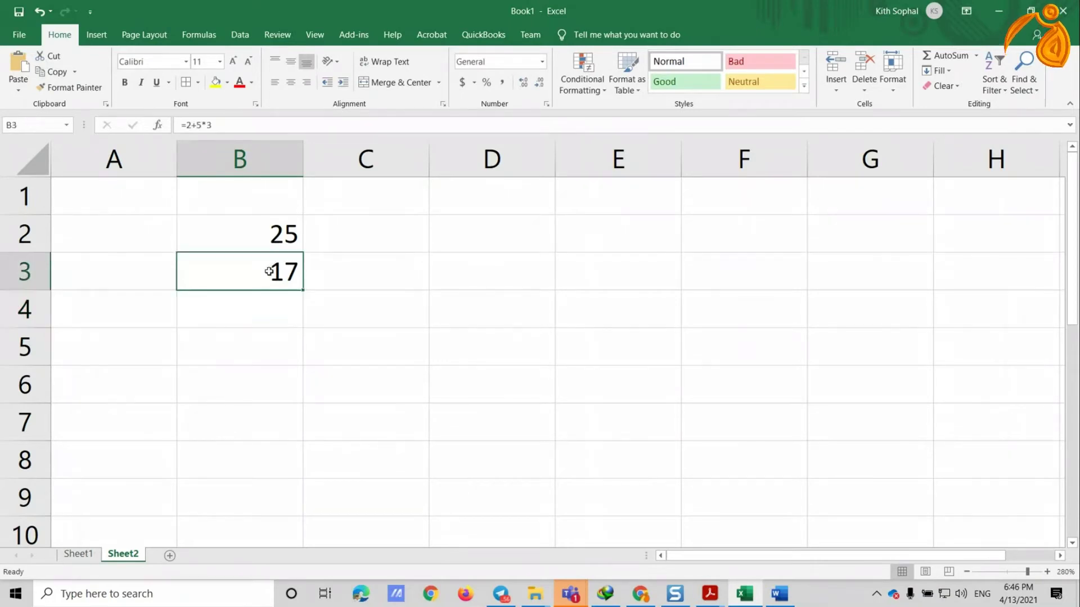
double_click(269, 272)
key("Left")
key("Left")
type(")")
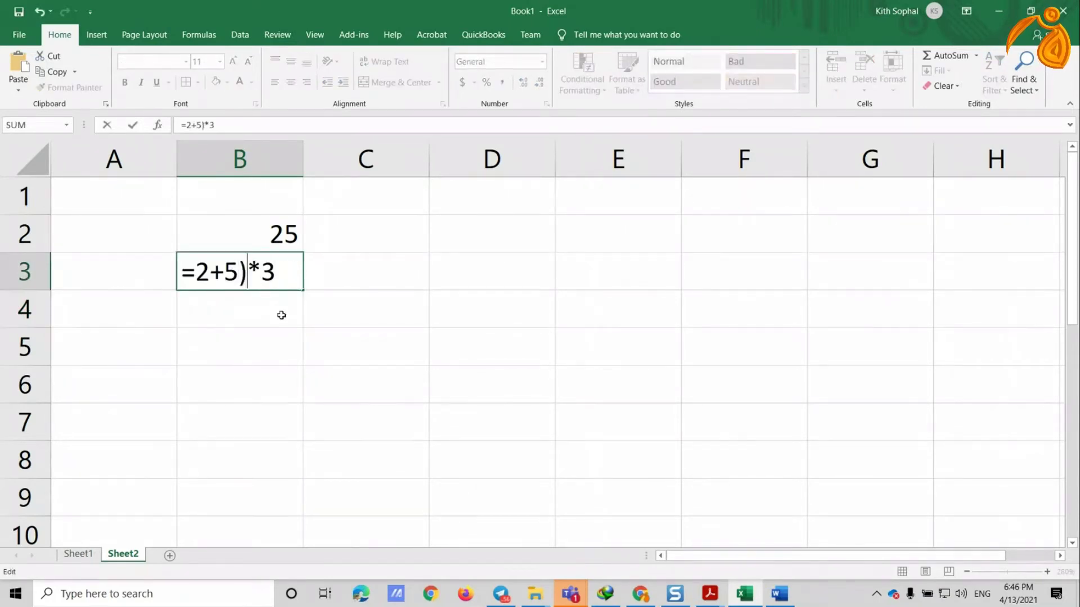
left_click(196, 273)
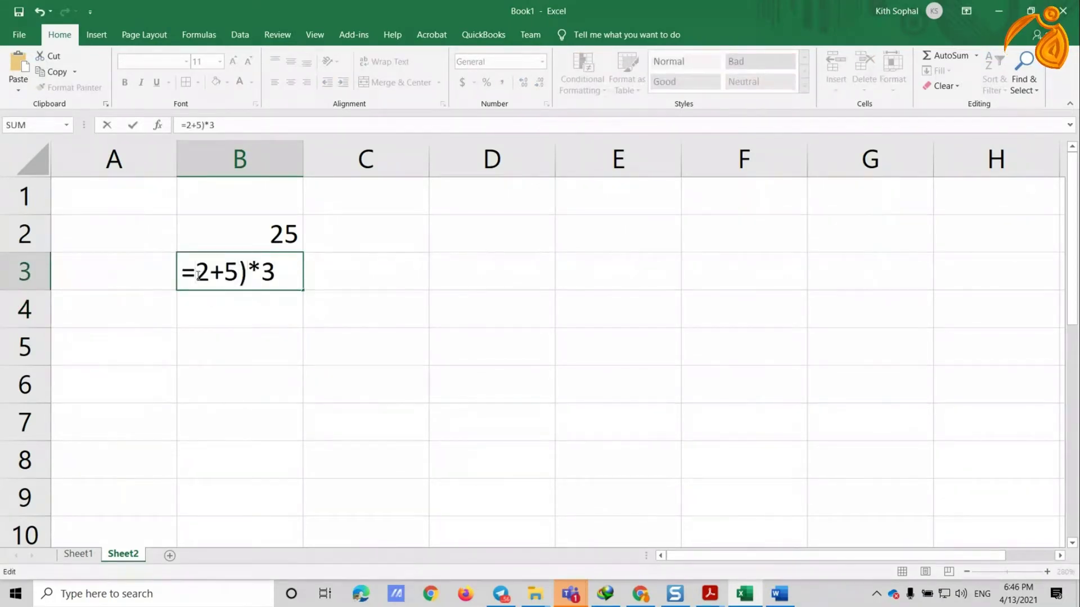
type("(")
key("Return")
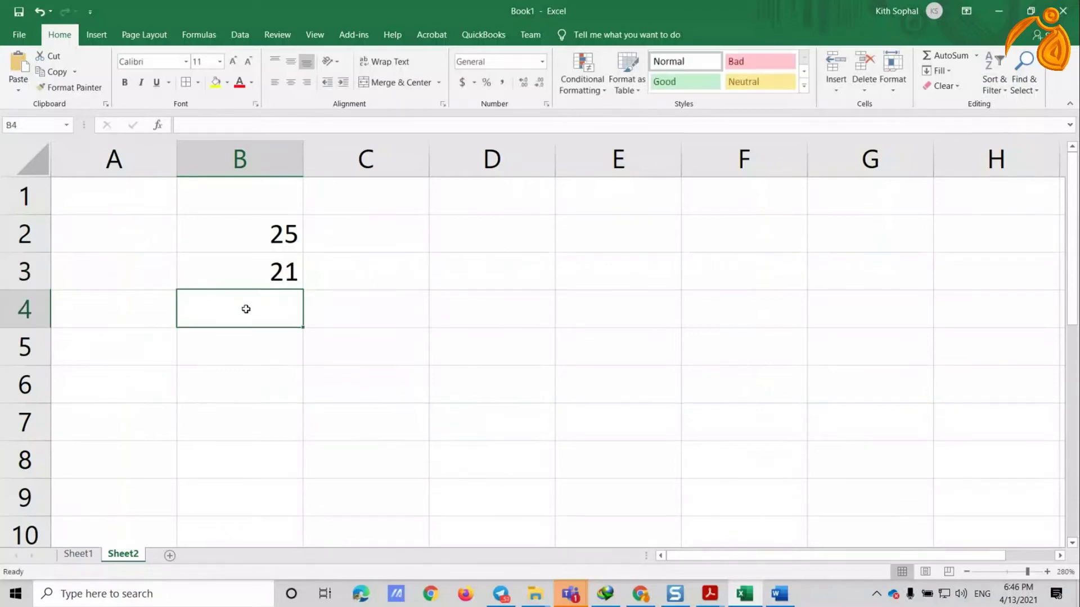
Step: Re-edit B3 and step through =(2+5)*3 to see the matching brackets highlighted
left_click(284, 282)
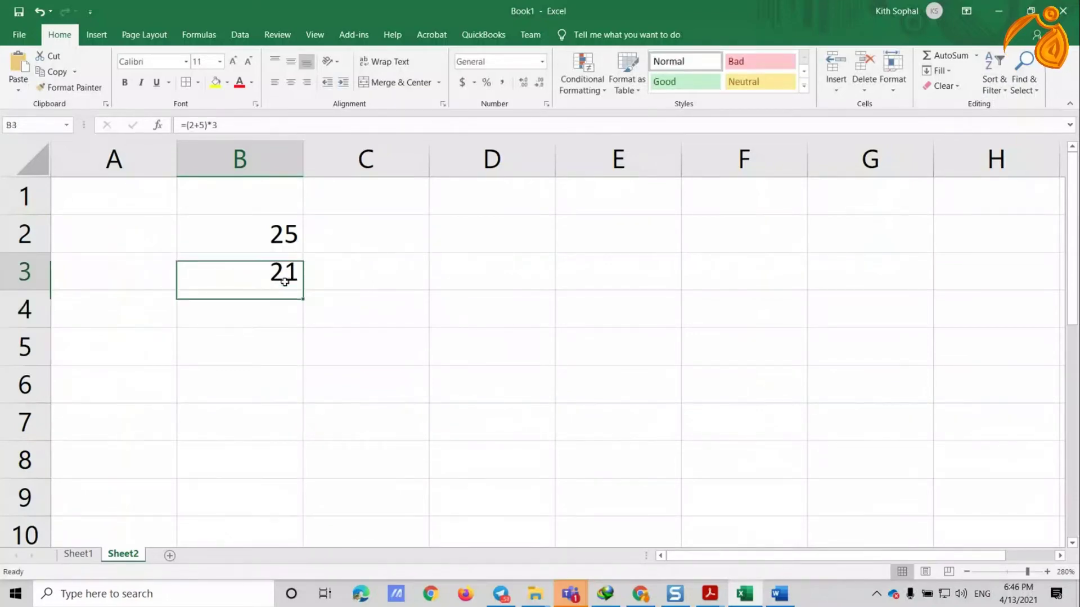
double_click(285, 281)
key("Left")
key("Left")
key("shift+Left")
key("shift+Left")
key("shift+Left")
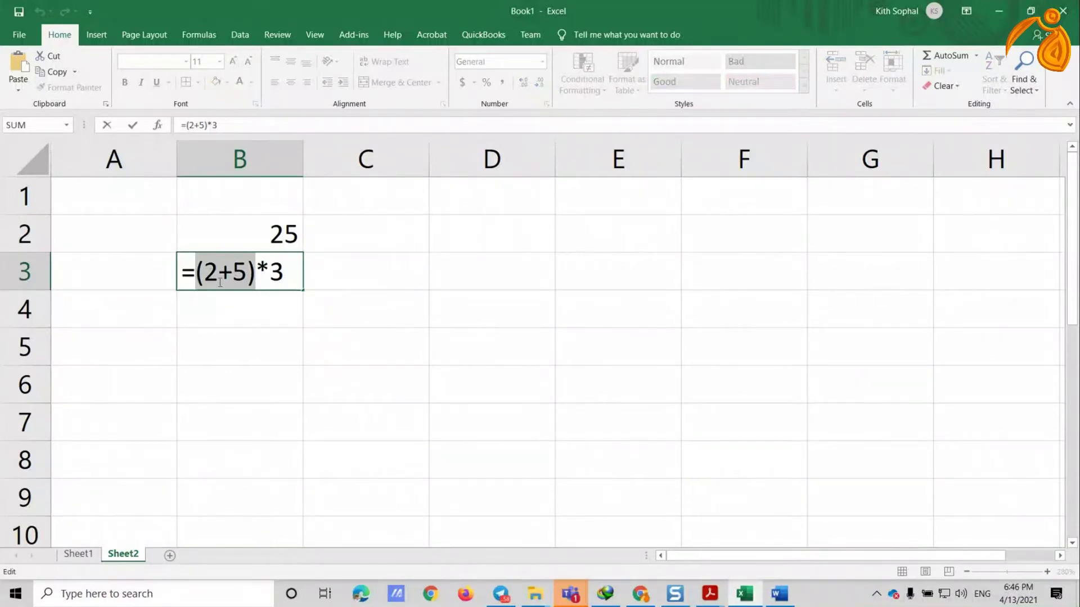
key("Right")
key("shift+Left")
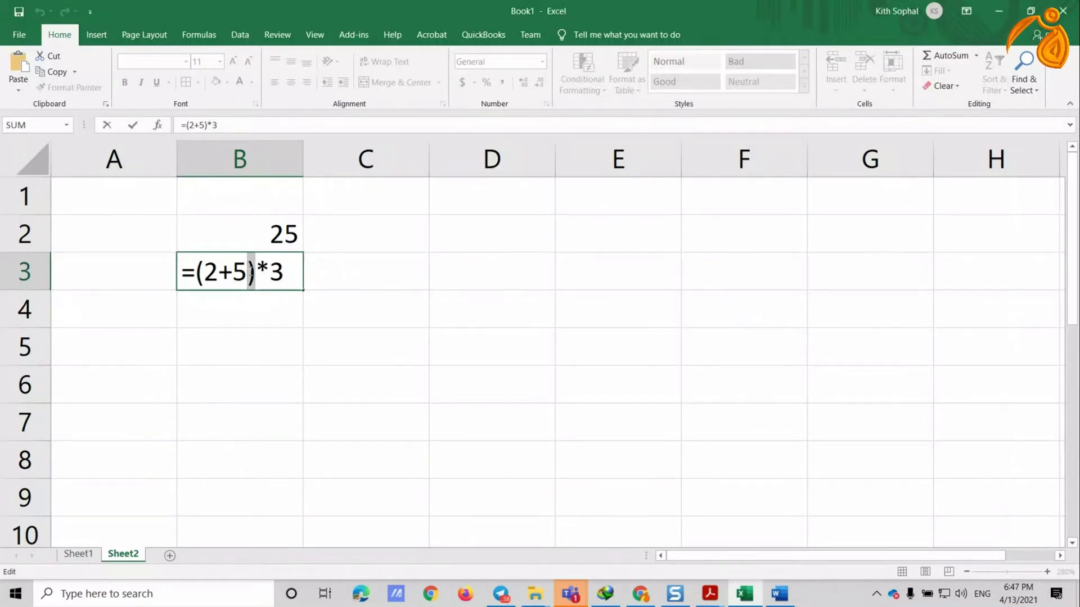
key("Left")
key("Left")
key("Left")
key("shift+Left")
left_click(250, 270)
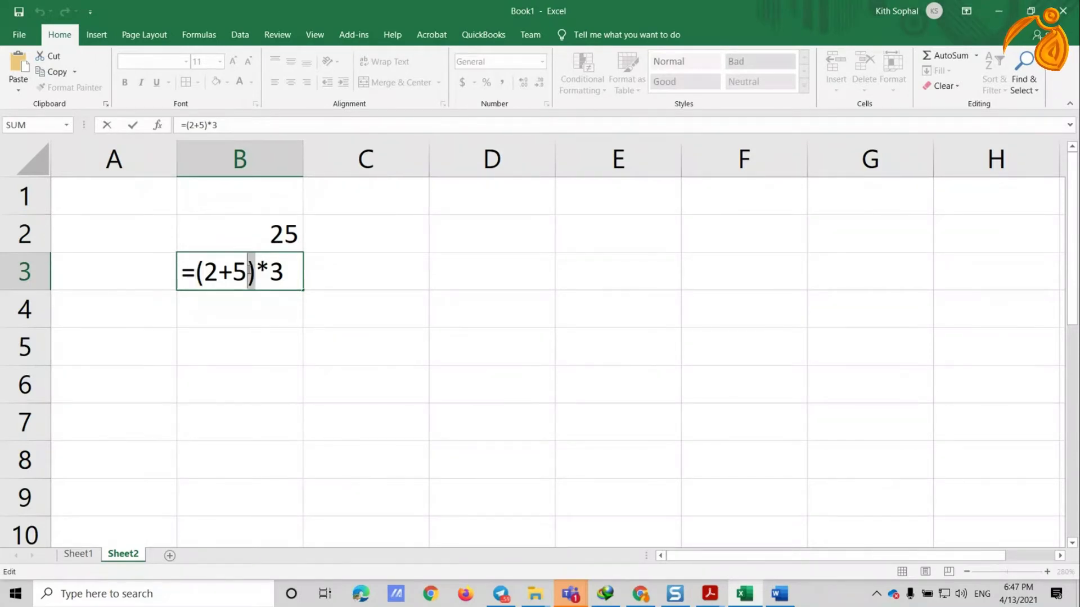
Step: Move the brackets in B3 so the formula becomes =2+(5*3)
key("BackSpace")
left_click(207, 264)
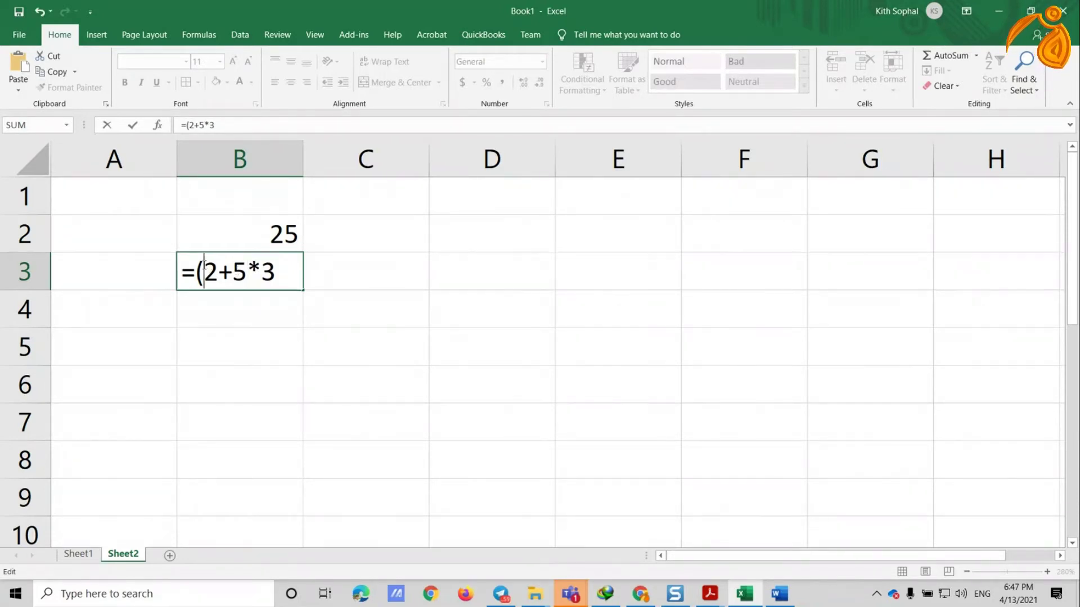
key("BackSpace")
key("Right")
key("Right")
type("(")
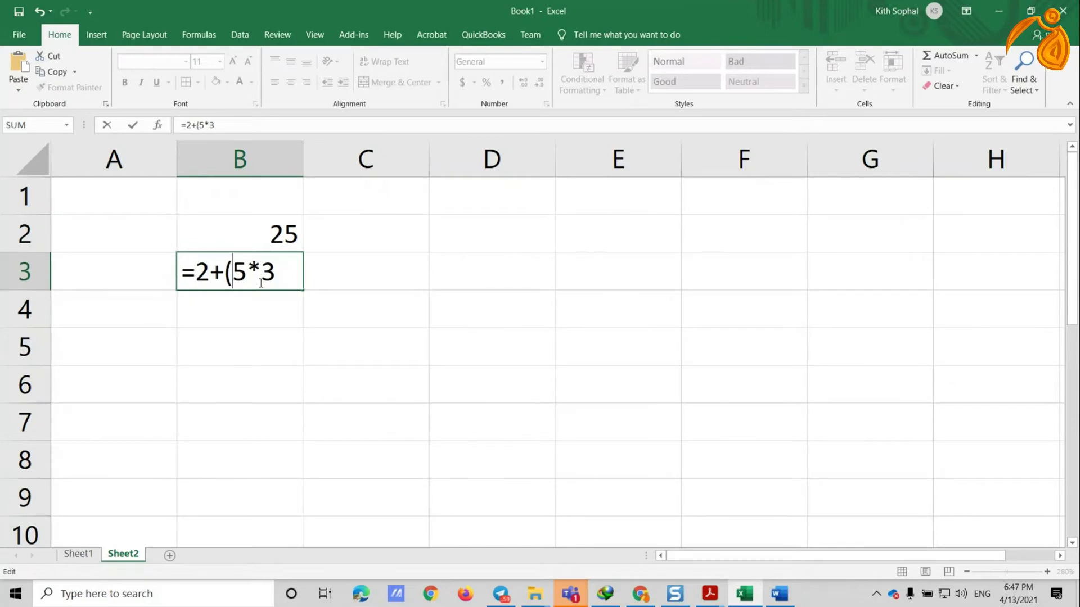
left_click(274, 274)
type(")")
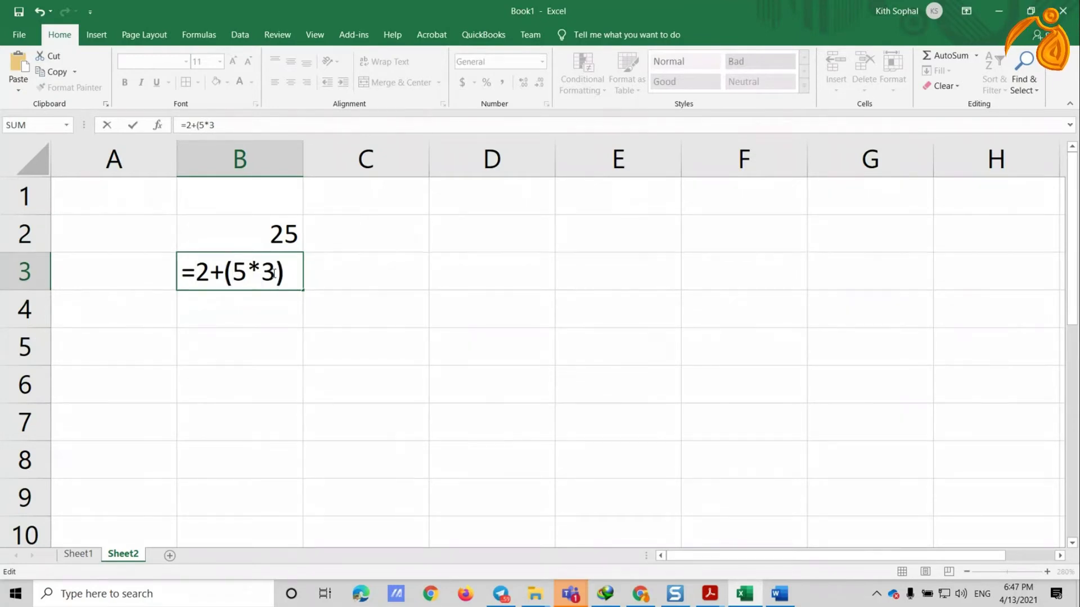
key("Return")
Step: Remove the brackets again so B3 holds =2+5*3, showing 17
double_click(275, 274)
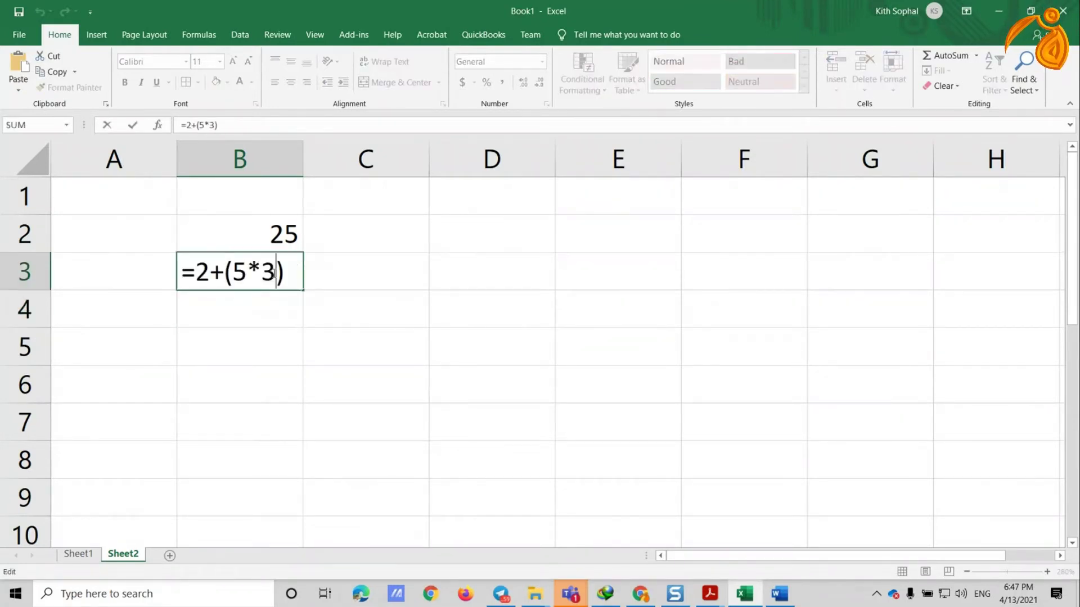
key("Delete")
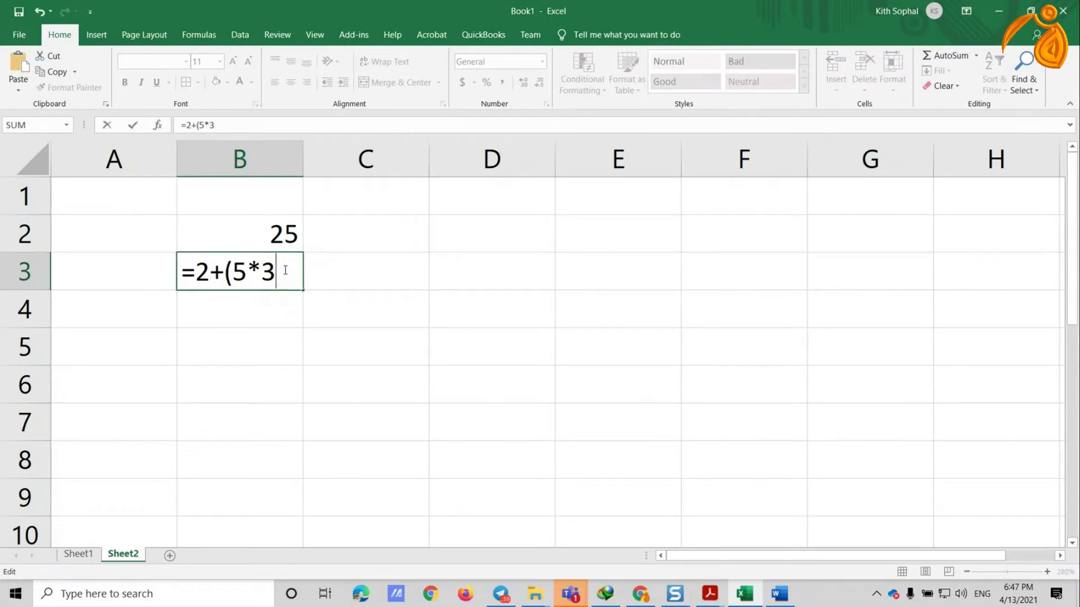
left_click(225, 274)
key("Delete")
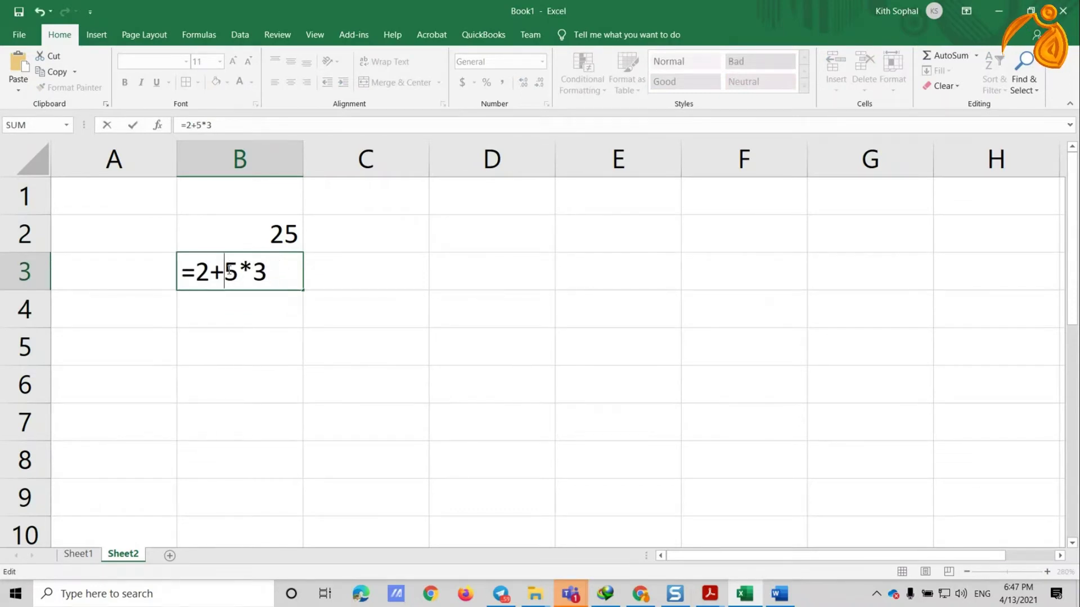
left_click_drag(224, 274, 305, 273)
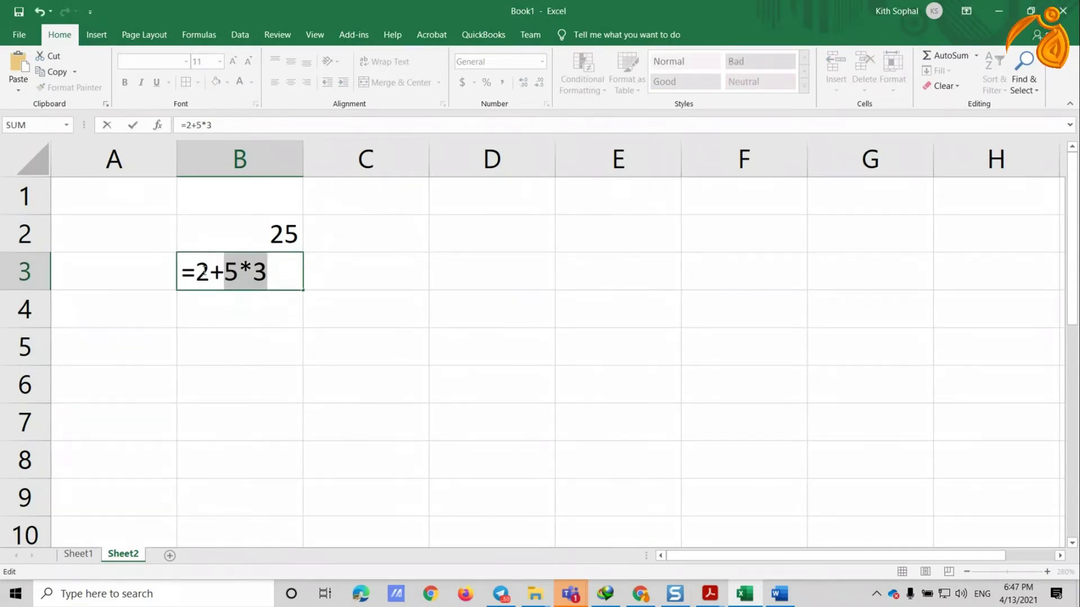
key("Return")
left_click(281, 273)
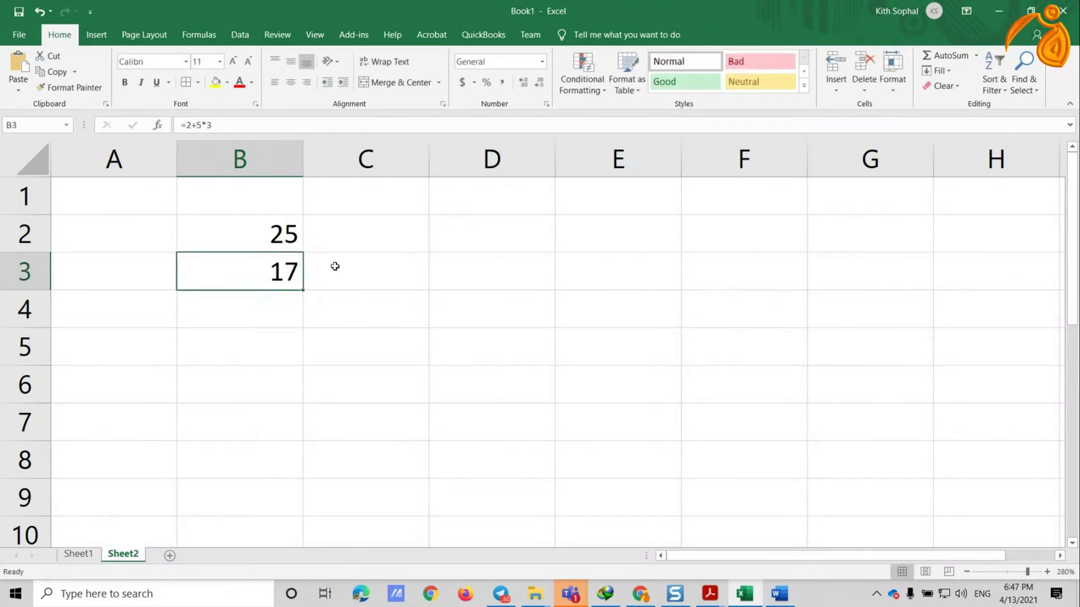
double_click(274, 271)
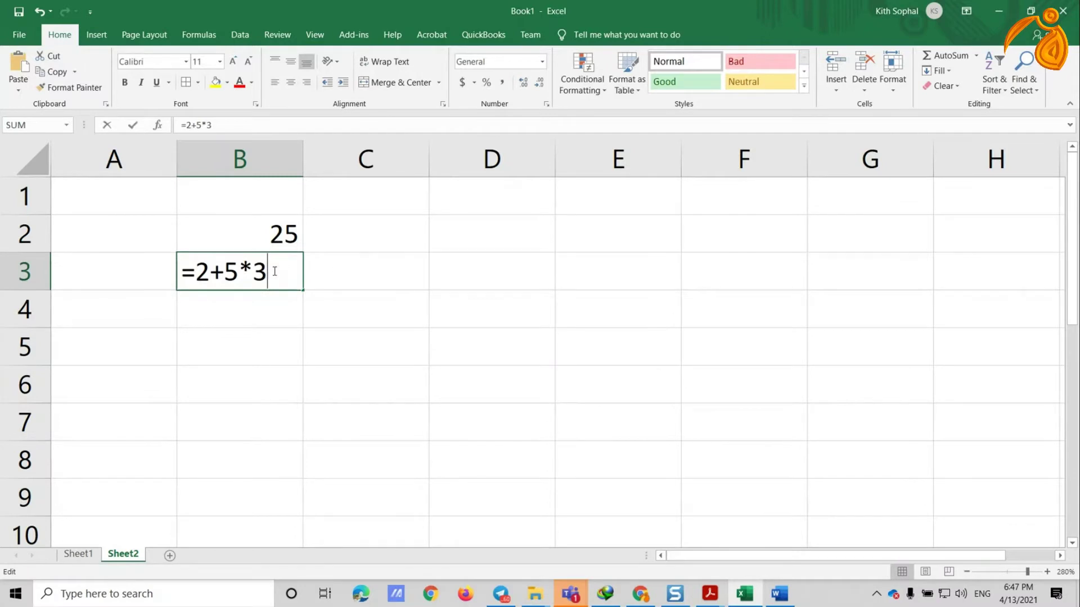
left_click(333, 273)
left_click(282, 303)
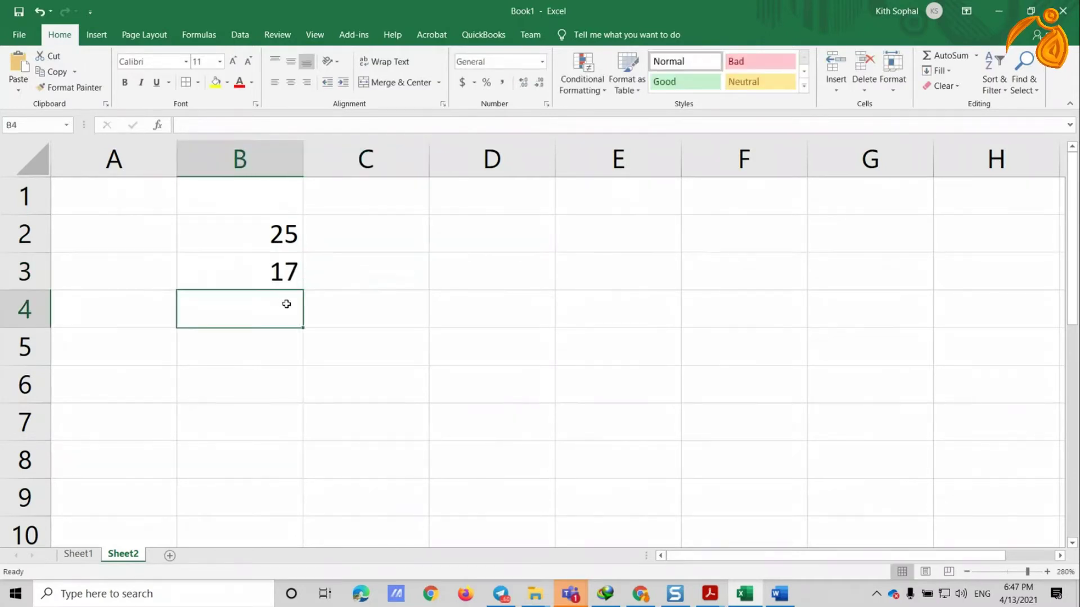
Step: Enter =B3+3 in B4 so it shows 20, then review the formula's reference
type("=")
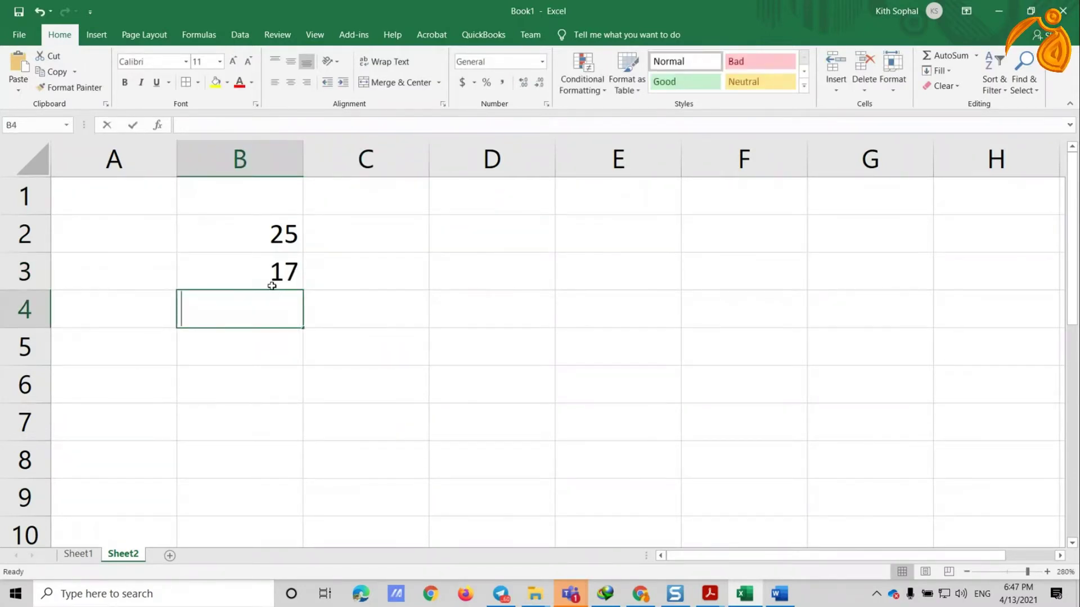
left_click(271, 274)
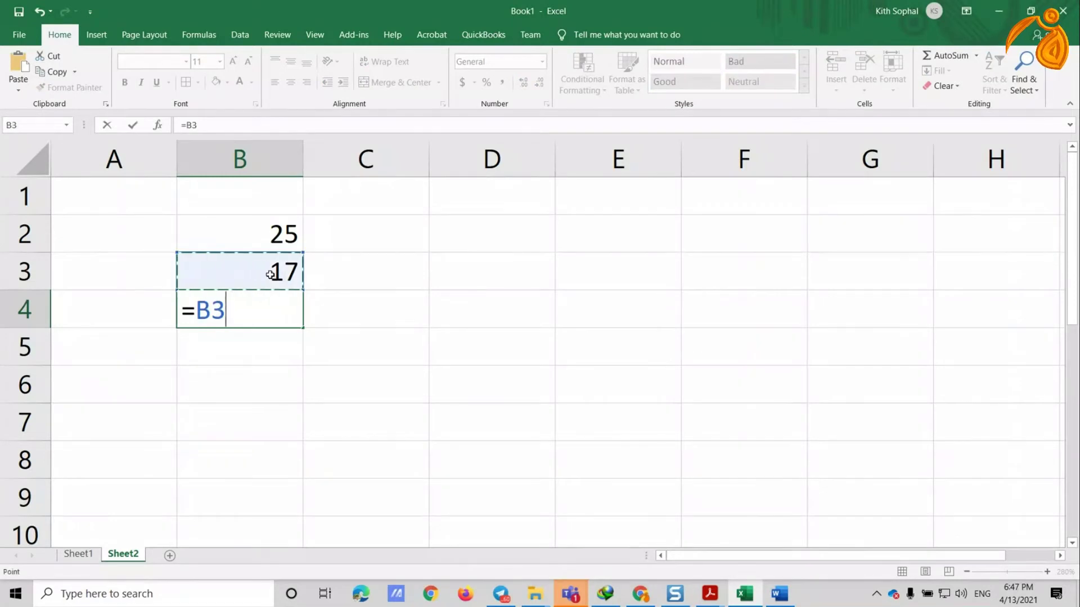
type("+3")
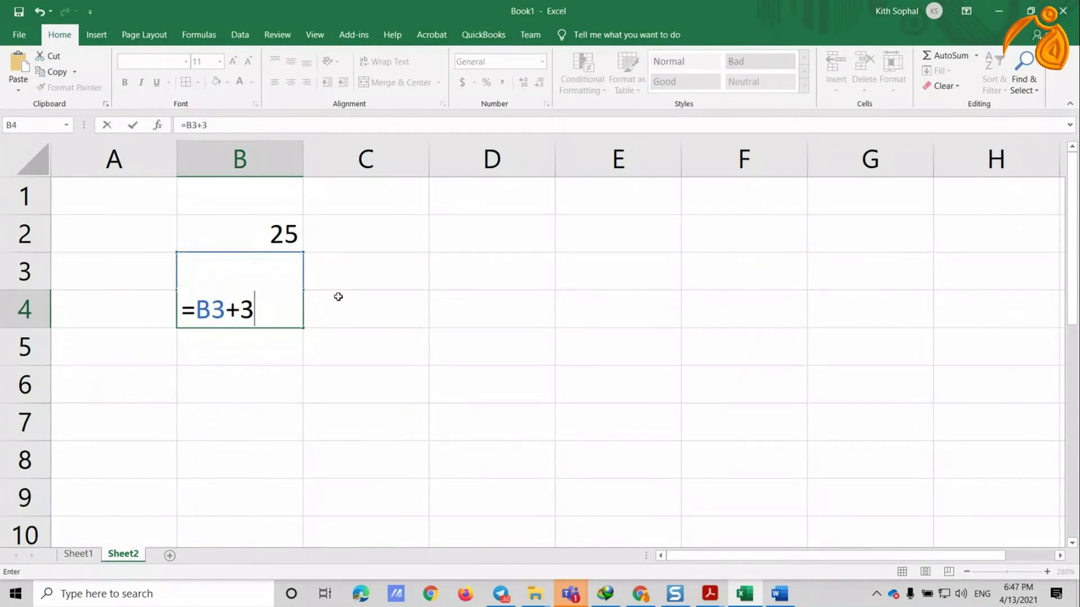
key("Return")
type("17")
left_click(270, 308)
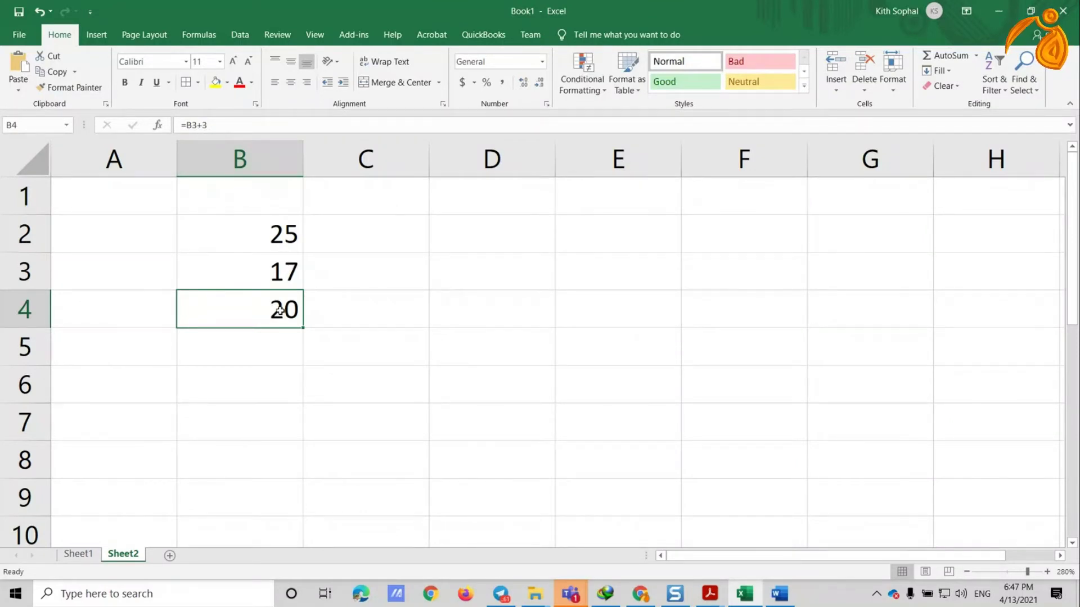
double_click(260, 313)
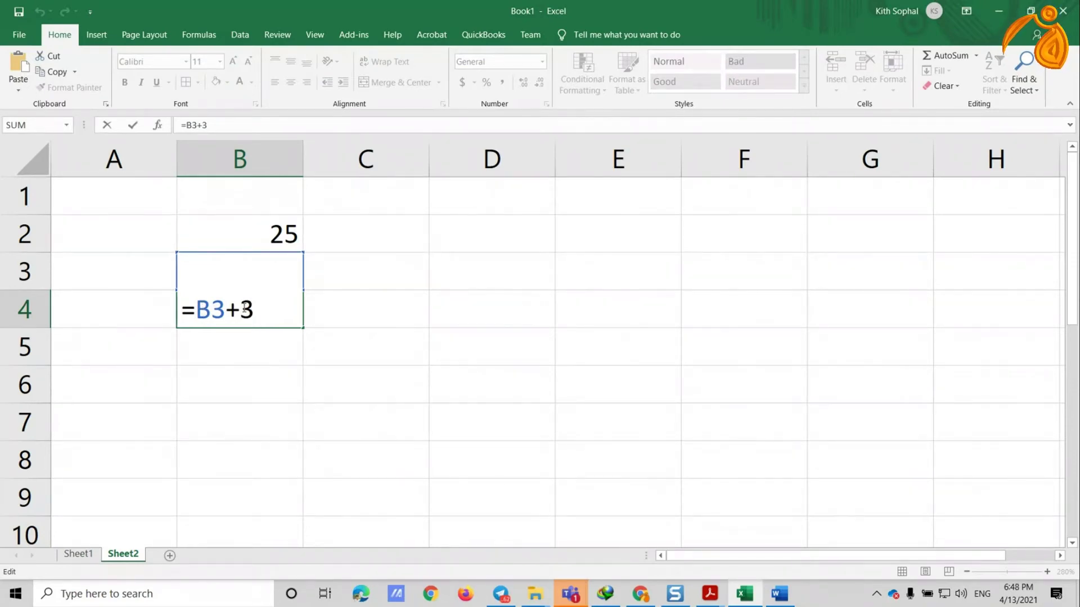
key("Return")
left_click_drag(265, 308, 260, 235)
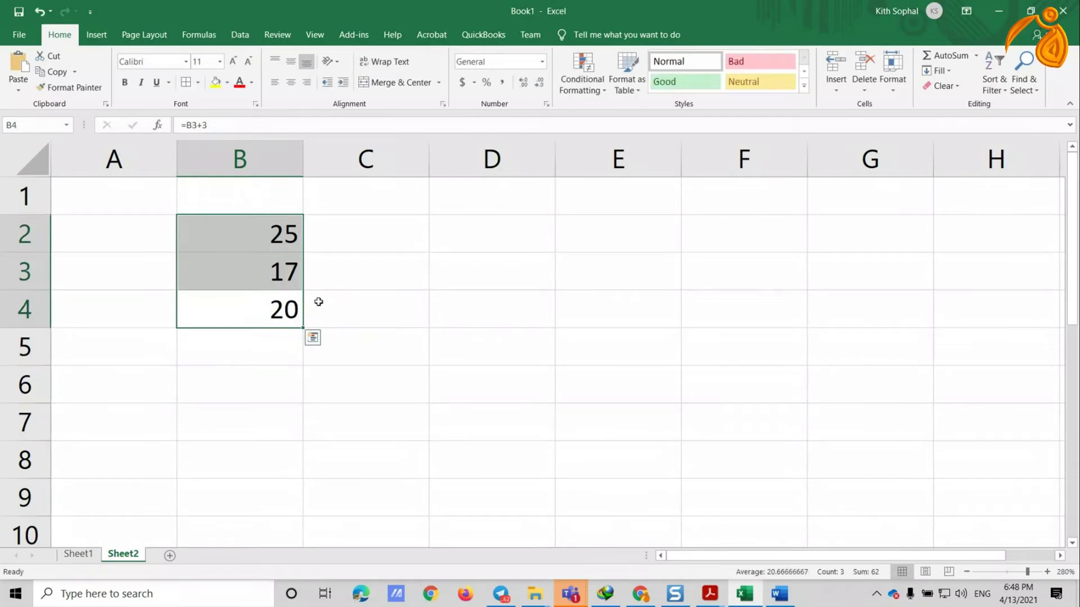
left_click(366, 336)
left_click(258, 355)
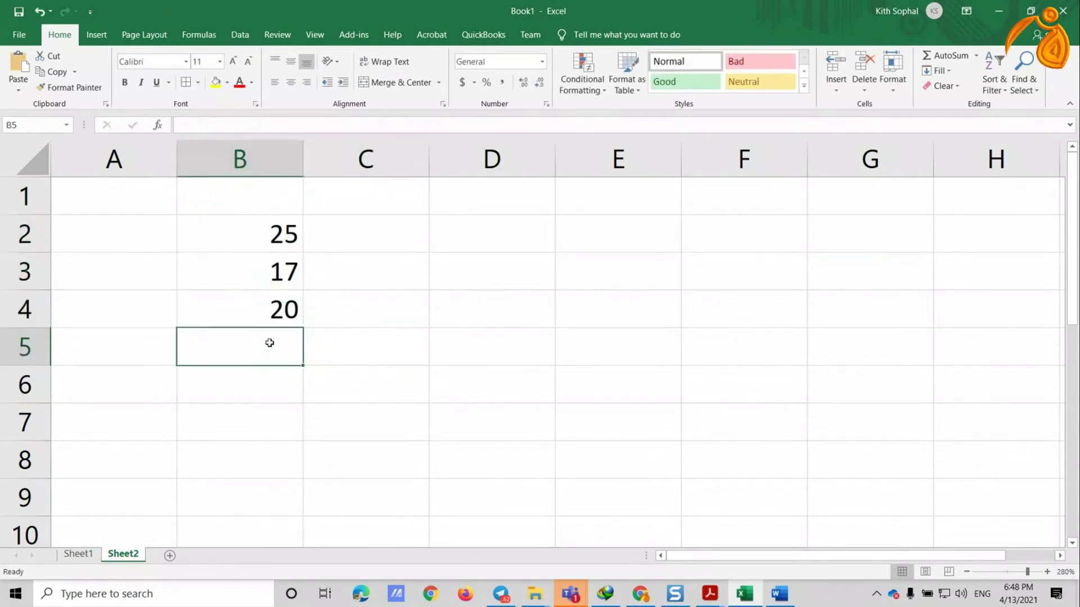
Step: Enter =B2+B3+B4 in B5 to total 25, 17 and 20 as 62
type("=")
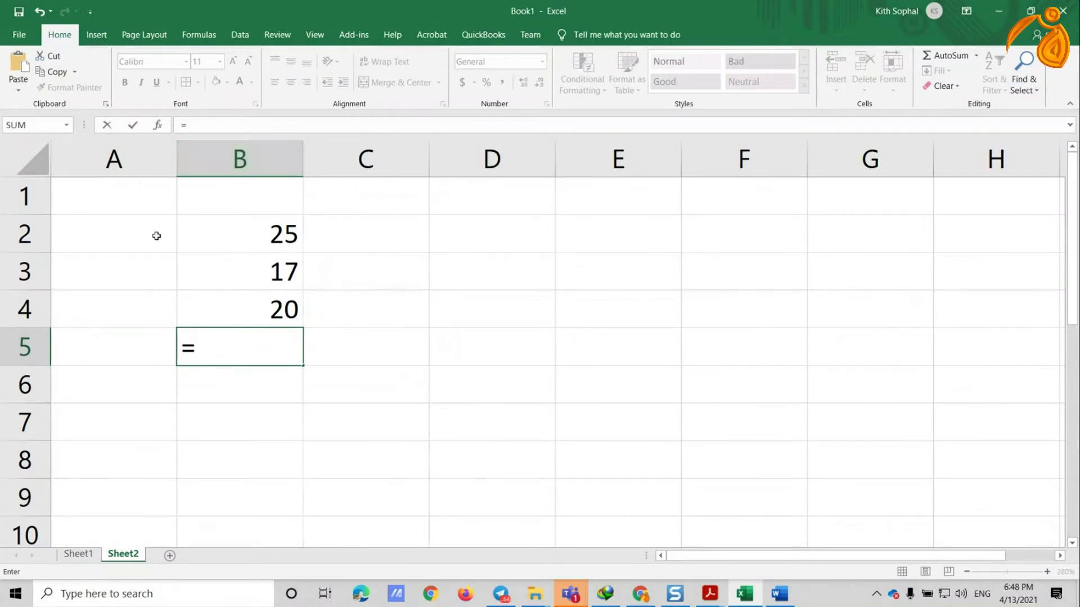
left_click(199, 237)
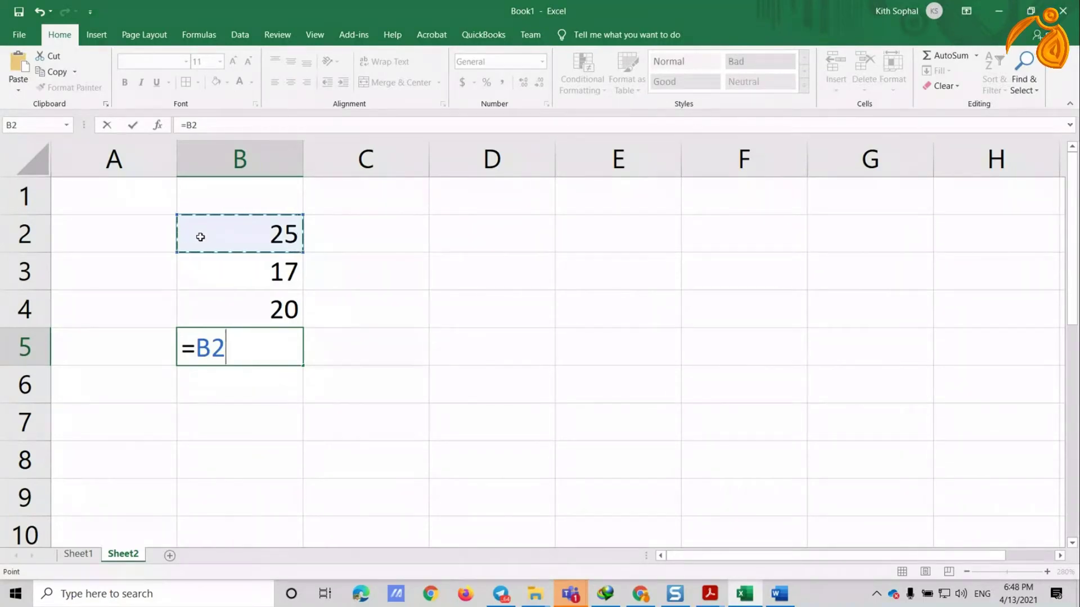
type("+")
left_click(242, 266)
type("+")
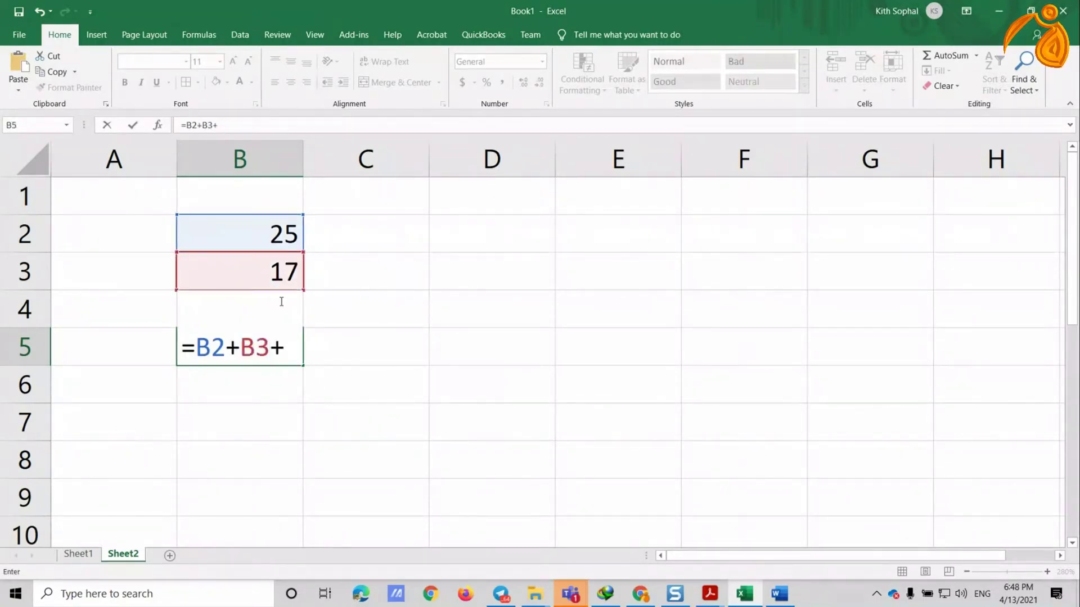
left_click(315, 309)
left_click(301, 300)
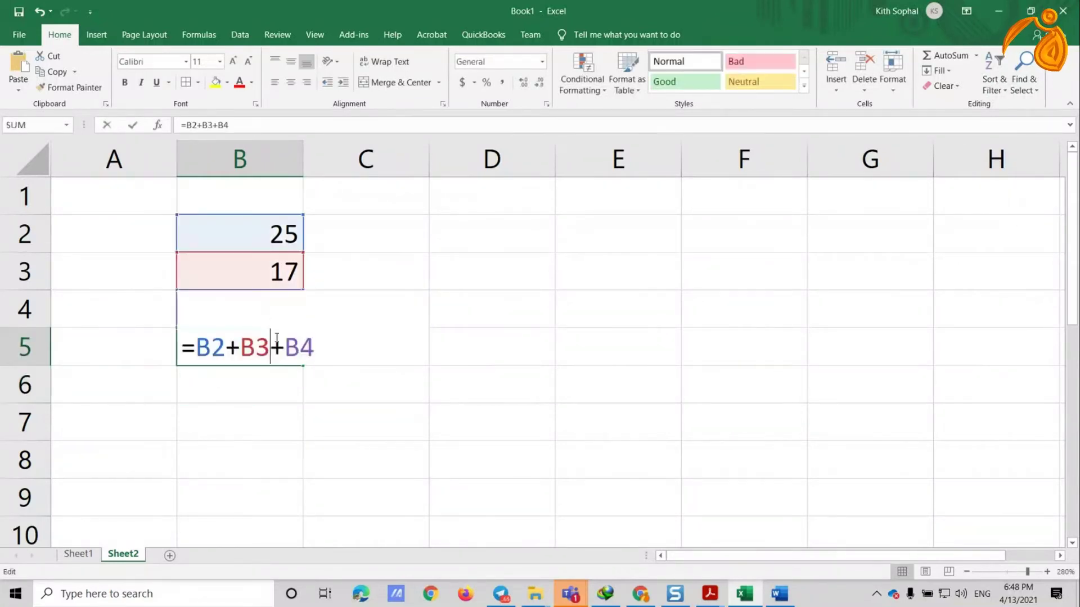
key("Return")
left_click(281, 354)
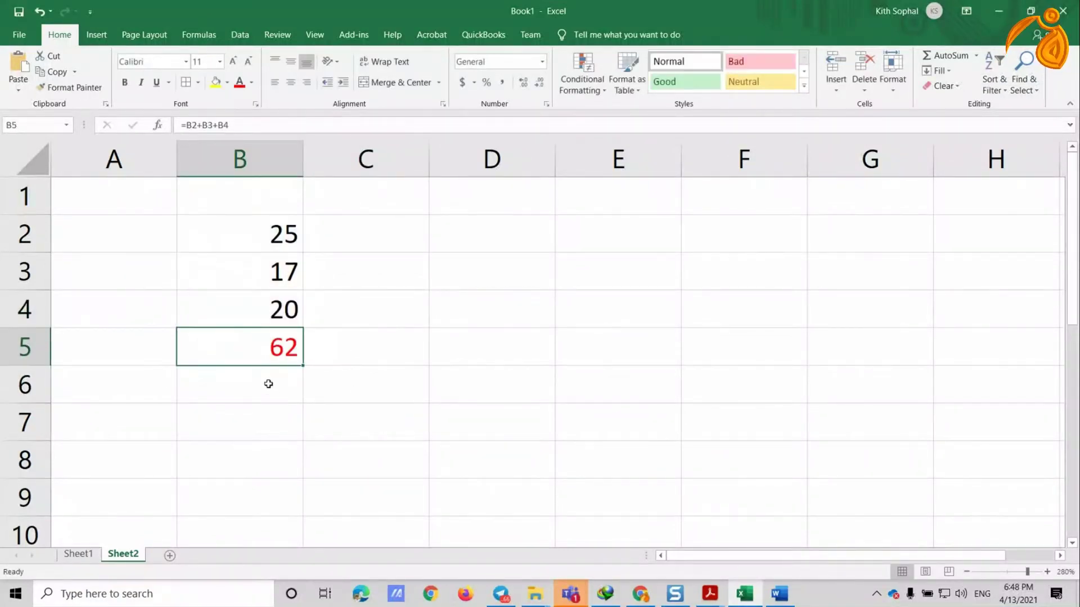
left_click(268, 384)
left_click(278, 241)
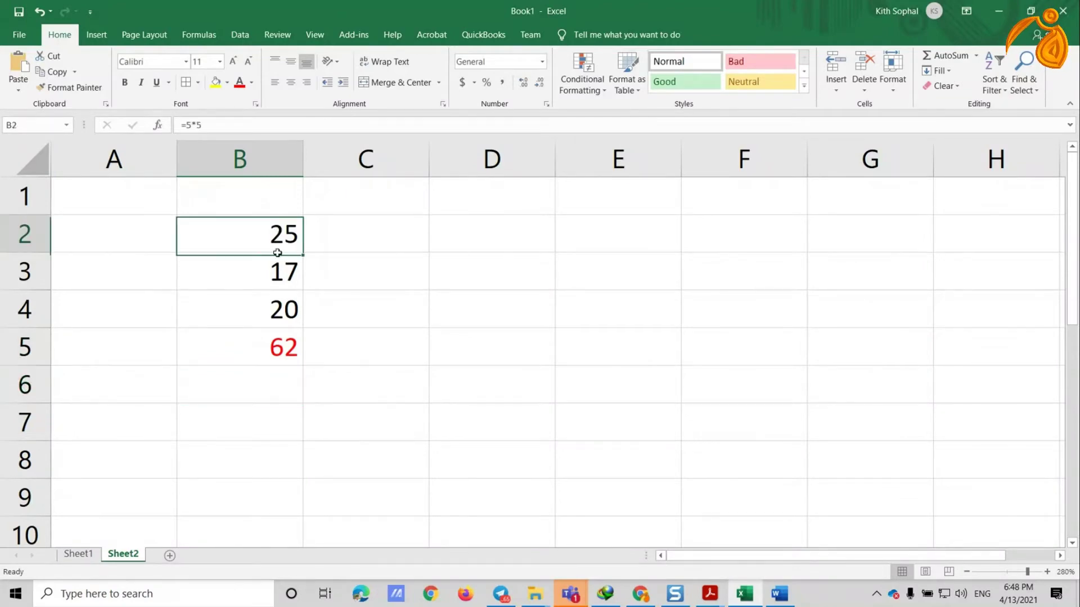
Step: Enter 1 and 2 in C2 and C3 to start a number series
left_click_drag(278, 252, 275, 295)
left_click(318, 317)
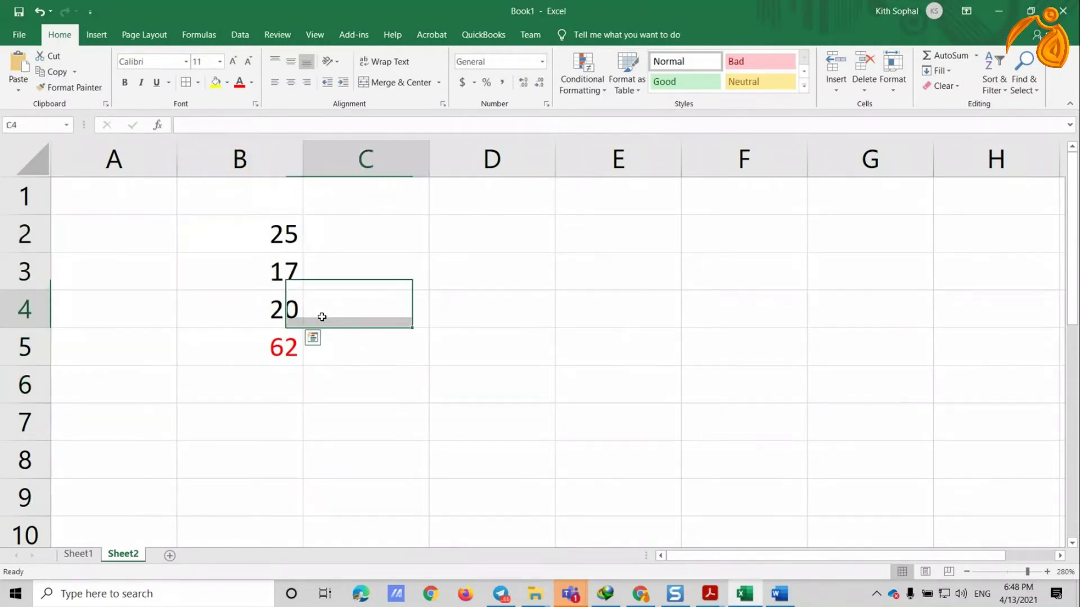
left_click(368, 234)
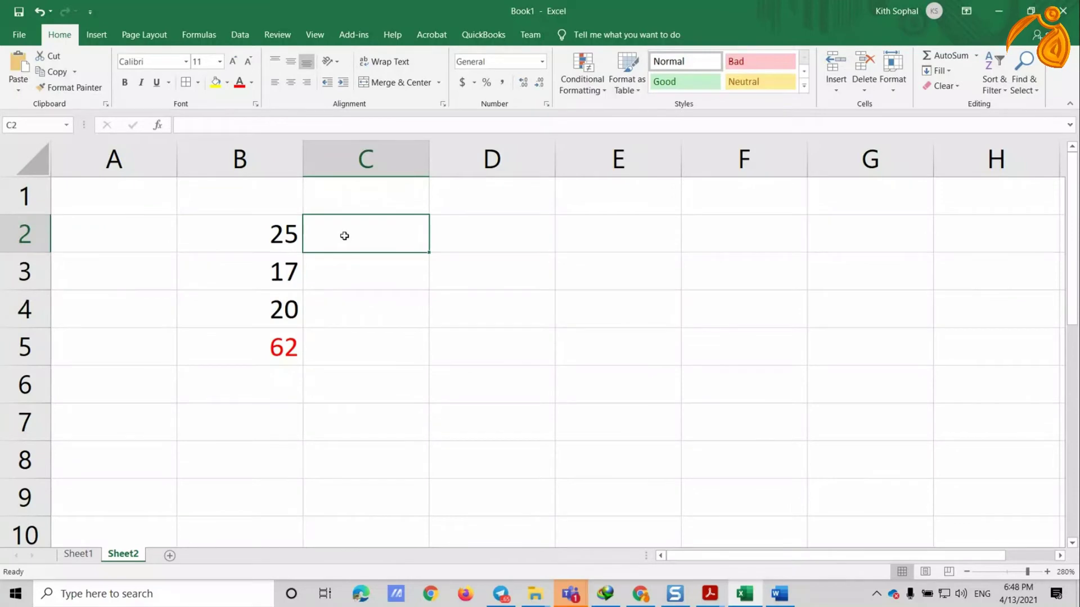
type("1")
key("Return")
type("2")
key("Return")
Step: Fill the series down to 10 in C11 and begin =SUM( in C12
left_click_drag(415, 234, 427, 286)
left_click(428, 293)
left_click_drag(405, 234, 410, 272)
scroll(394, 281, "down", 1)
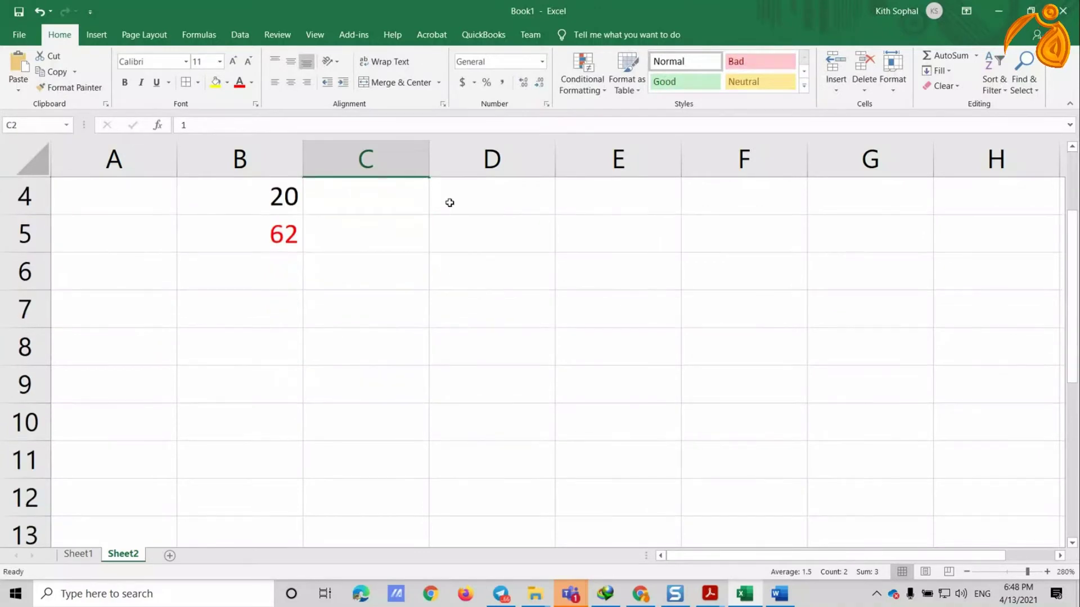
scroll(438, 201, "up", 1)
mouse_move(429, 289)
left_mouse_down()
mouse_move(420, 482)
mouse_move(420, 432)
left_mouse_up()
scroll(434, 365, "down", 1)
scroll(432, 366, "up", 2)
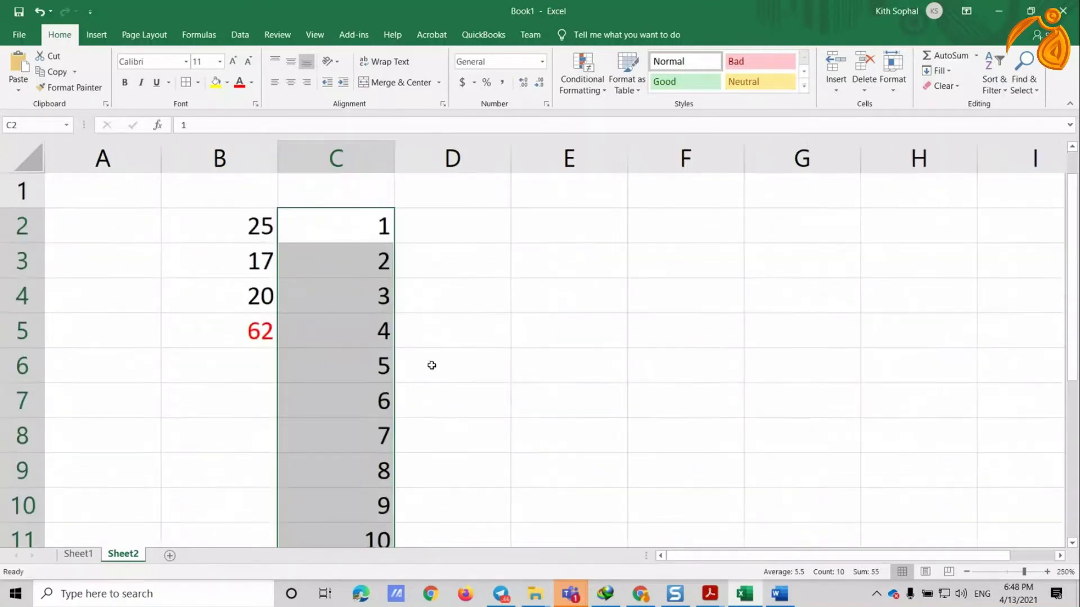
scroll(432, 366, "down", 1)
scroll(432, 366, "down", 1)
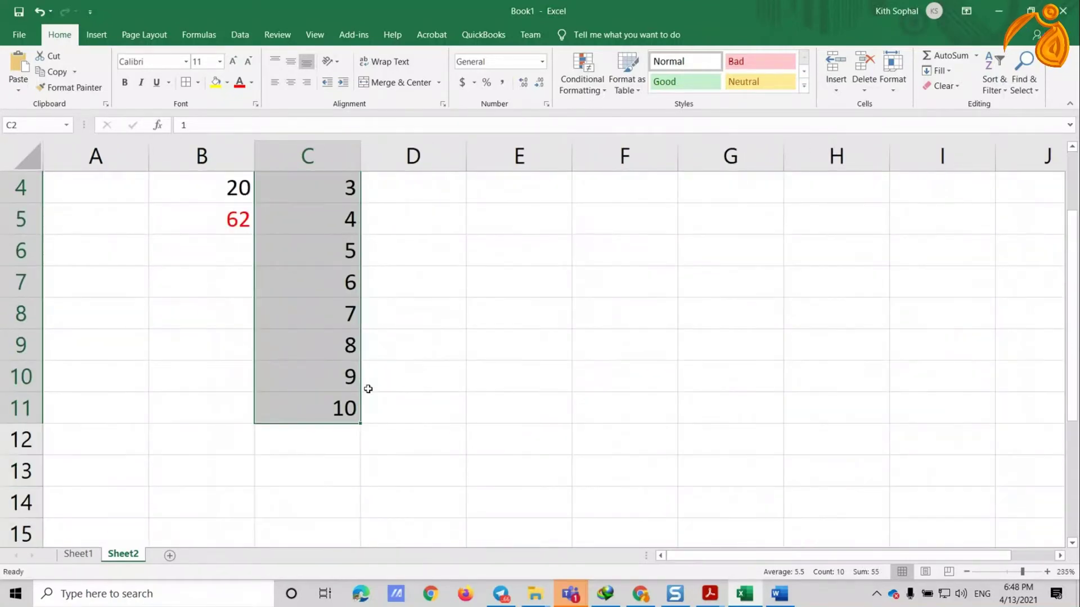
left_click(346, 435)
type("=s")
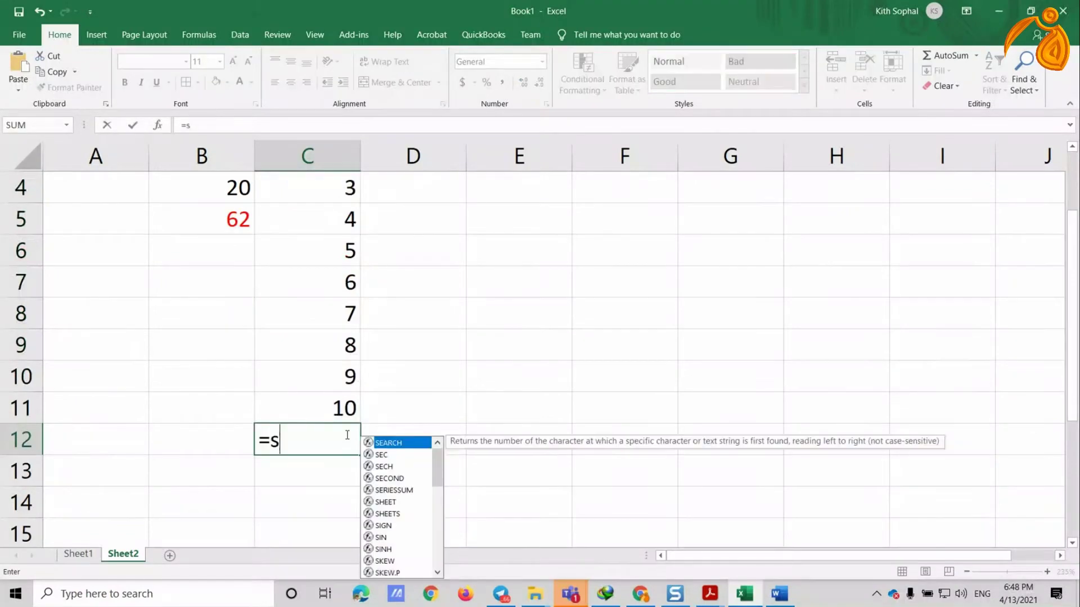
type("um(")
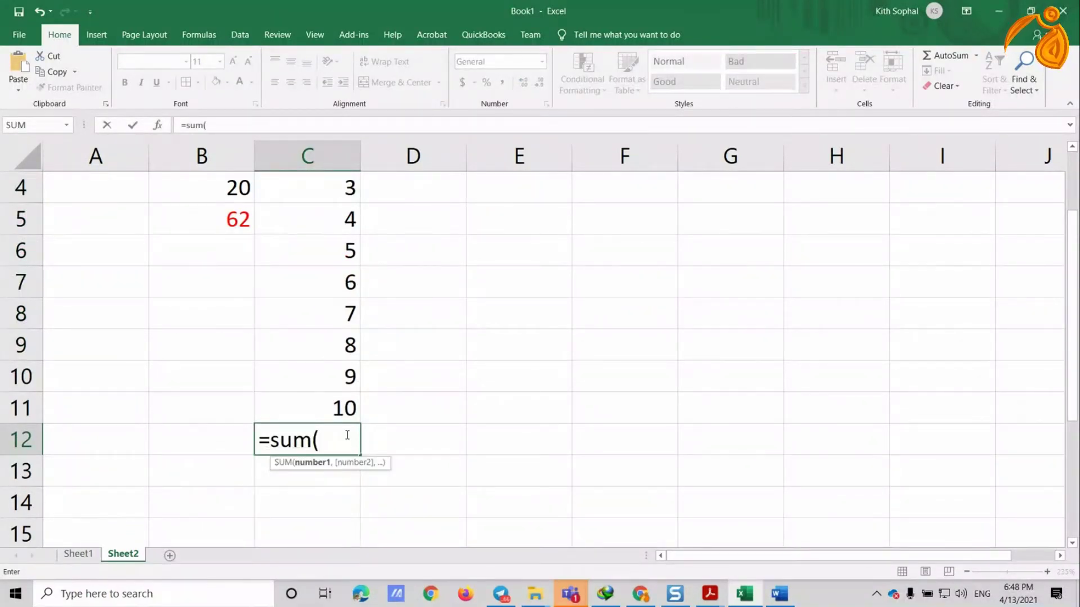
Step: Complete =SUM(C2:C11) in C12, giving 55
scroll(322, 355, "up", 1)
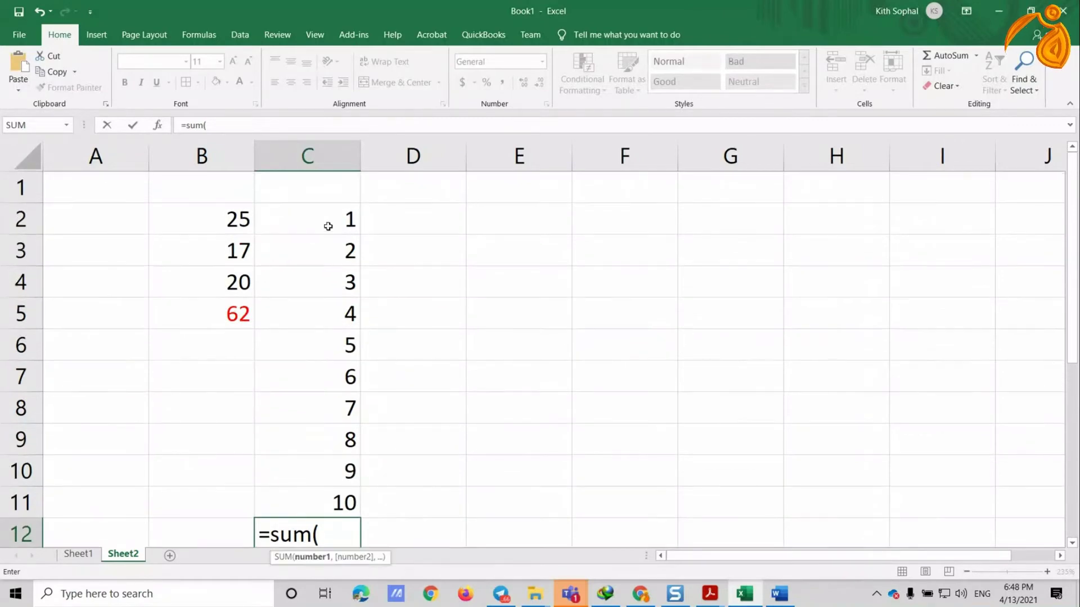
left_click_drag(328, 226, 326, 498)
scroll(393, 465, "down", 2)
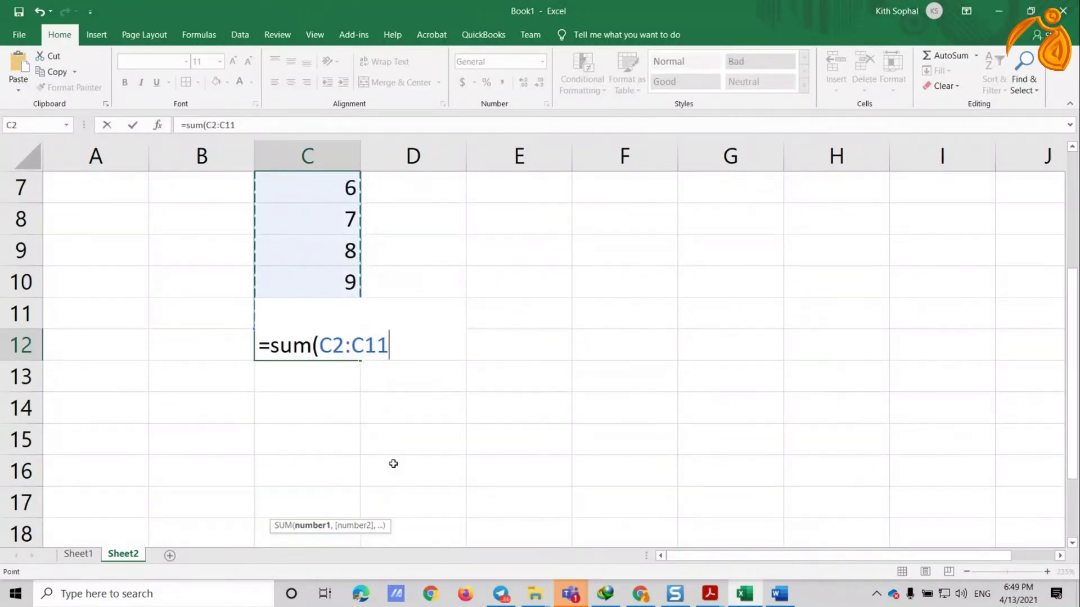
type(")")
key("Return")
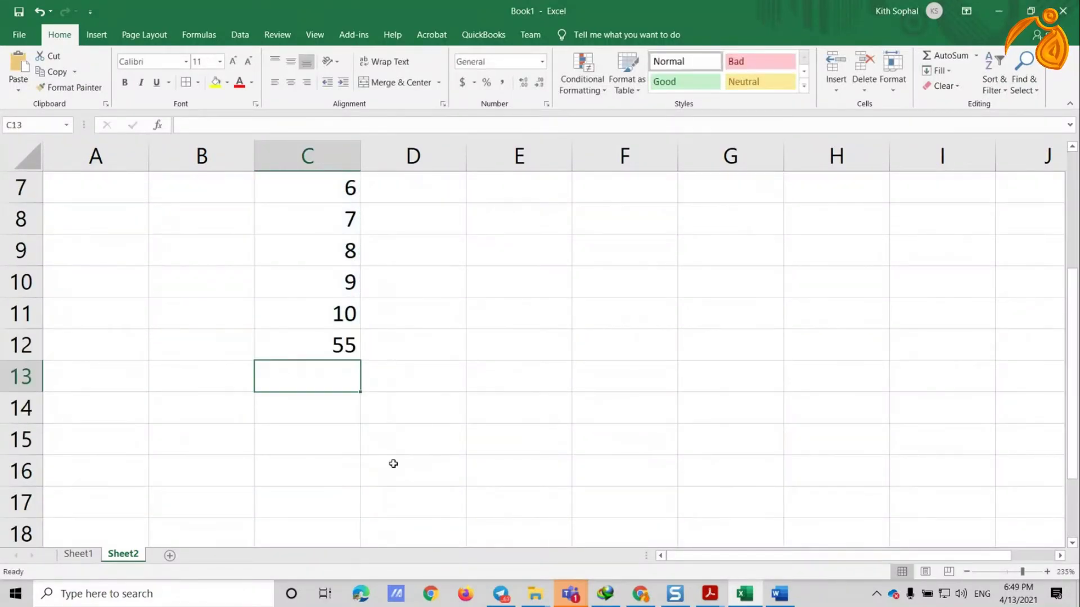
Step: Make the 55 total red and bold
left_click(313, 345)
left_click(240, 82)
key("ctrl+b")
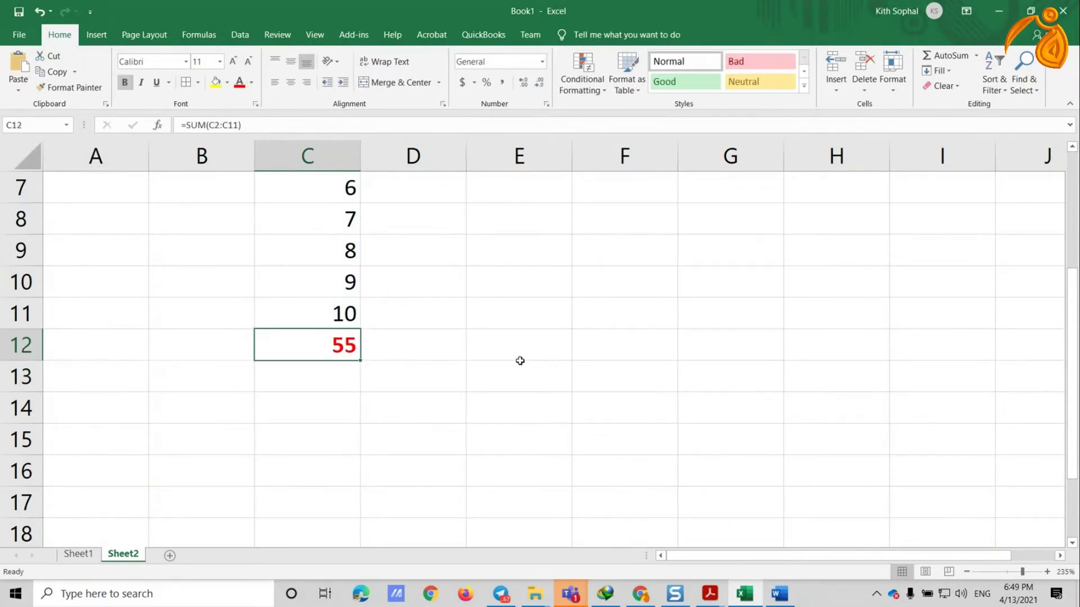
scroll(520, 360, "up", 2)
scroll(408, 366, "down", 1)
scroll(338, 450, "up", 1)
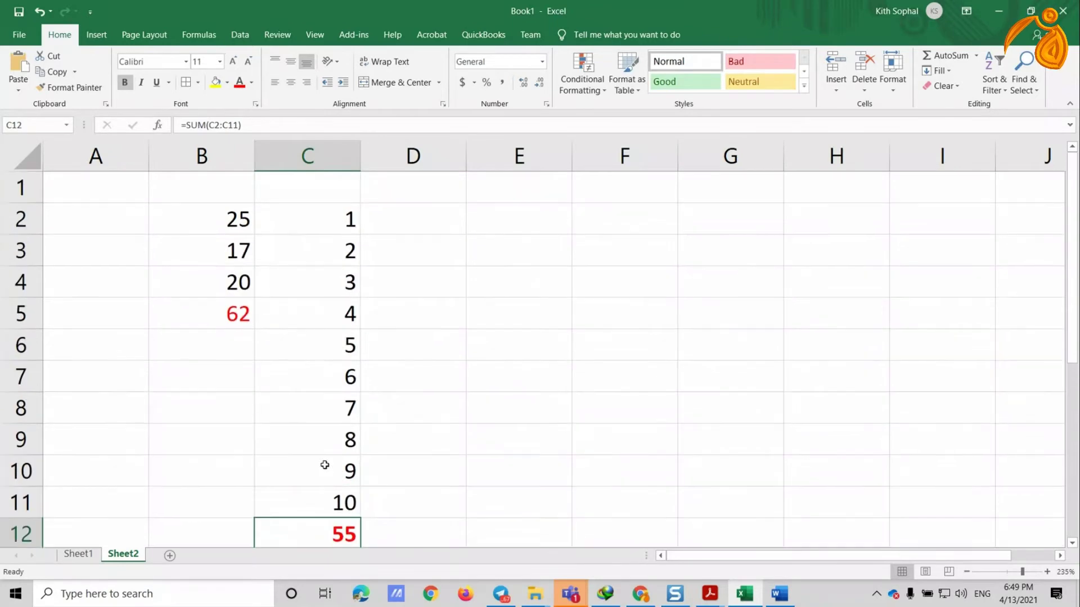
left_click(330, 209)
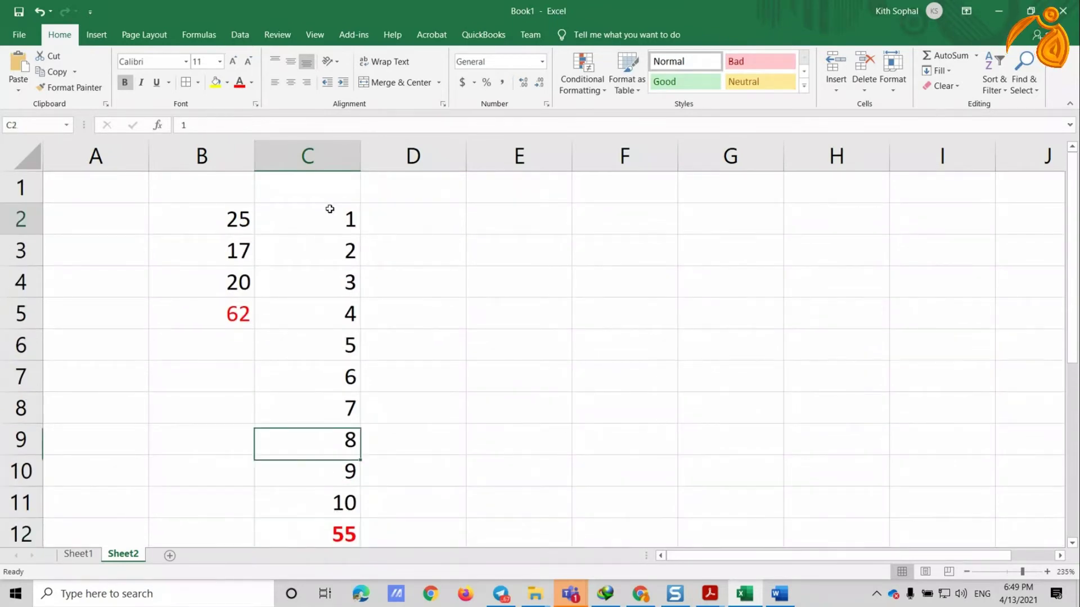
left_click_drag(330, 225, 320, 502)
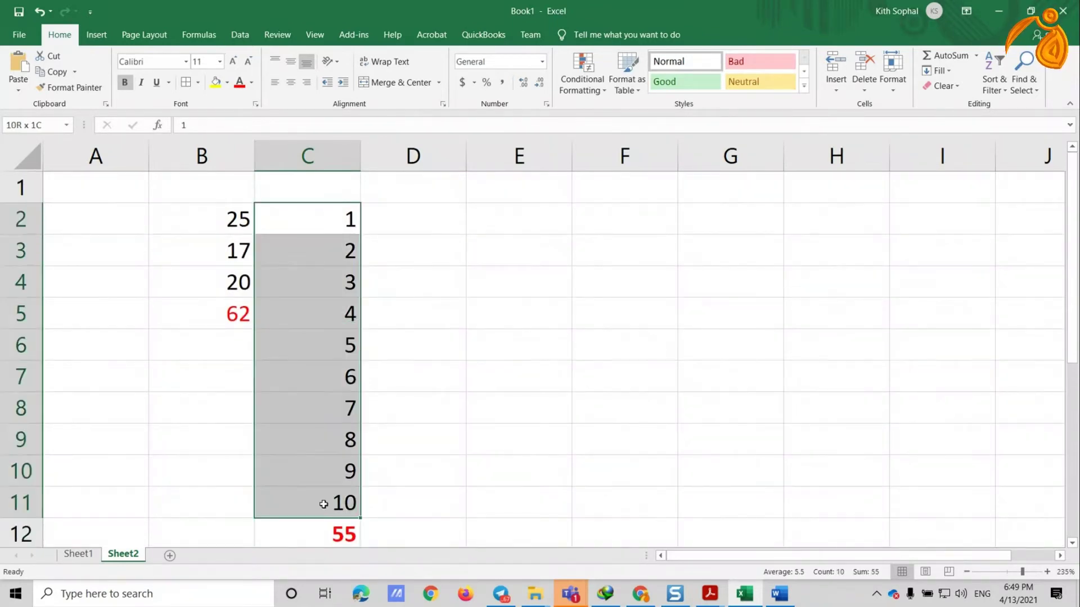
Step: Enter =PRODUCT(C2:C11) in D12, giving 3628800
left_click(434, 530)
type("=prod")
key("Tab")
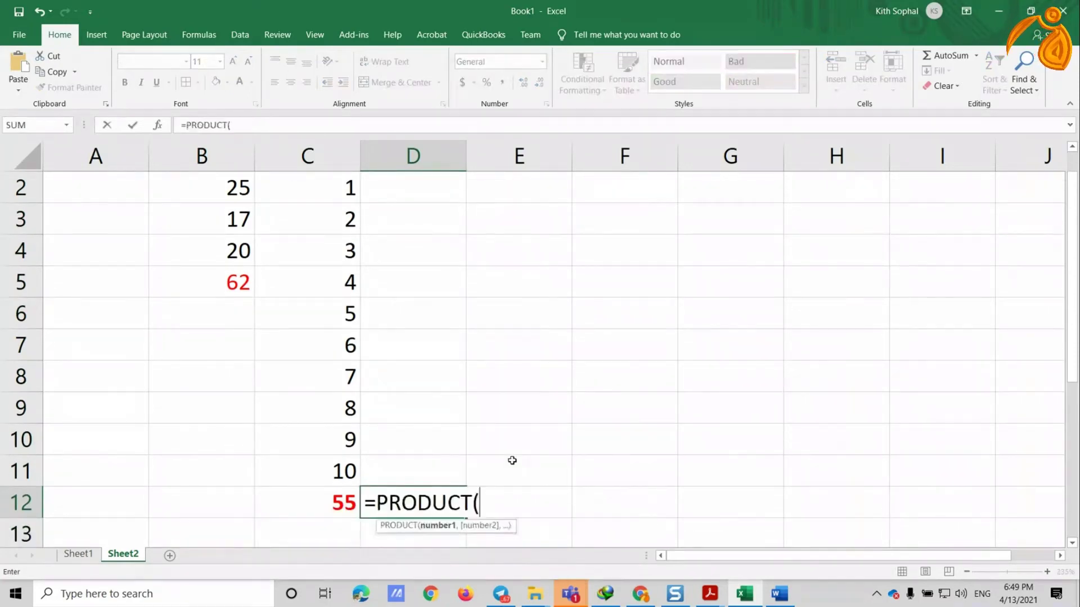
mouse_move(346, 185)
left_mouse_down()
mouse_move(364, 470)
mouse_move(348, 472)
left_mouse_up()
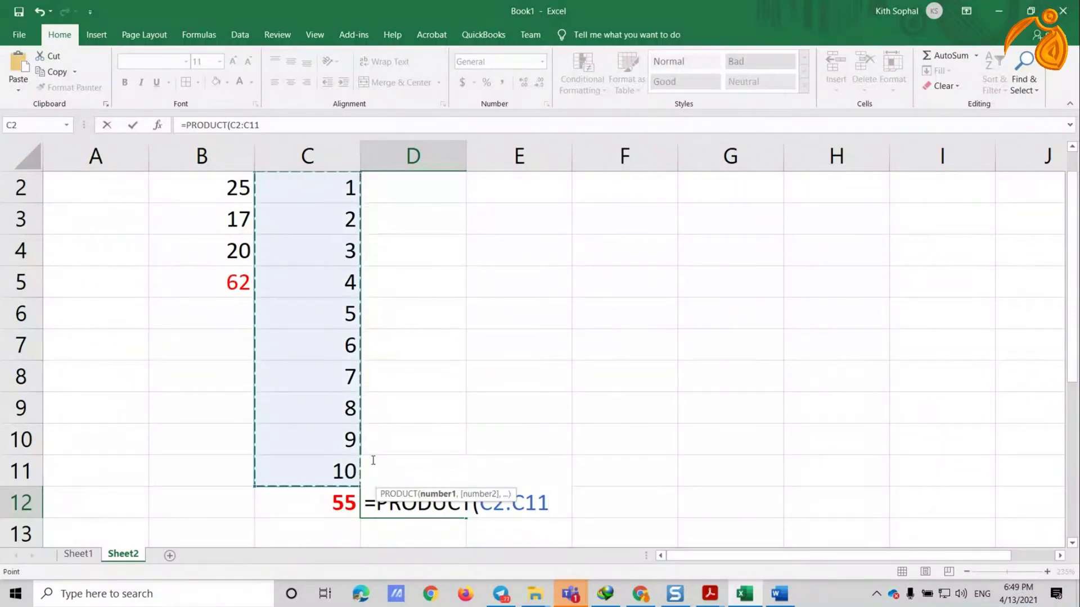
key("Return")
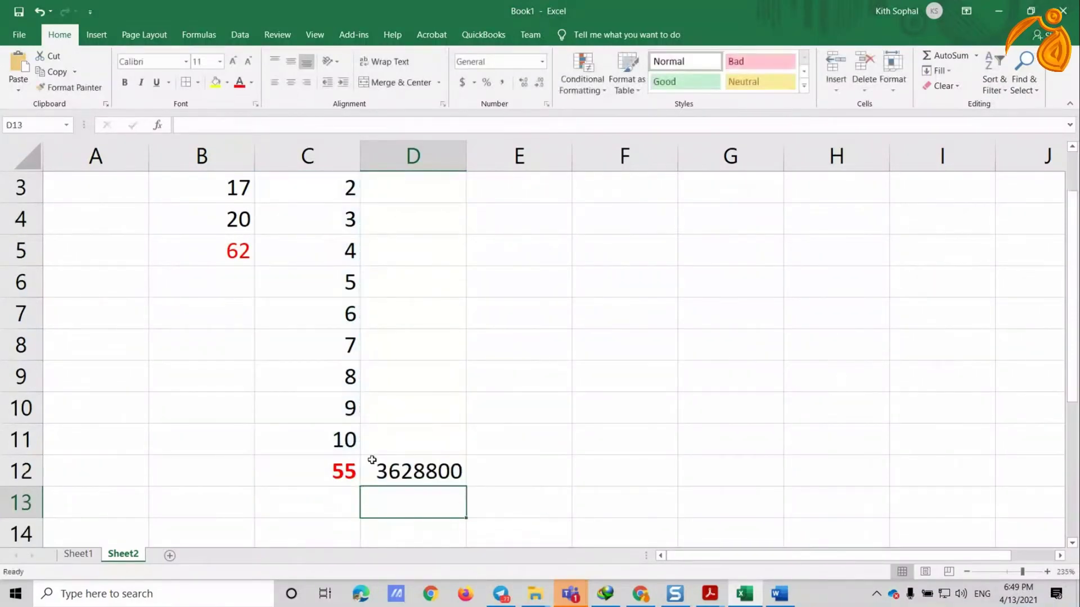
Step: Make the 3628800 product bold
left_click(388, 468)
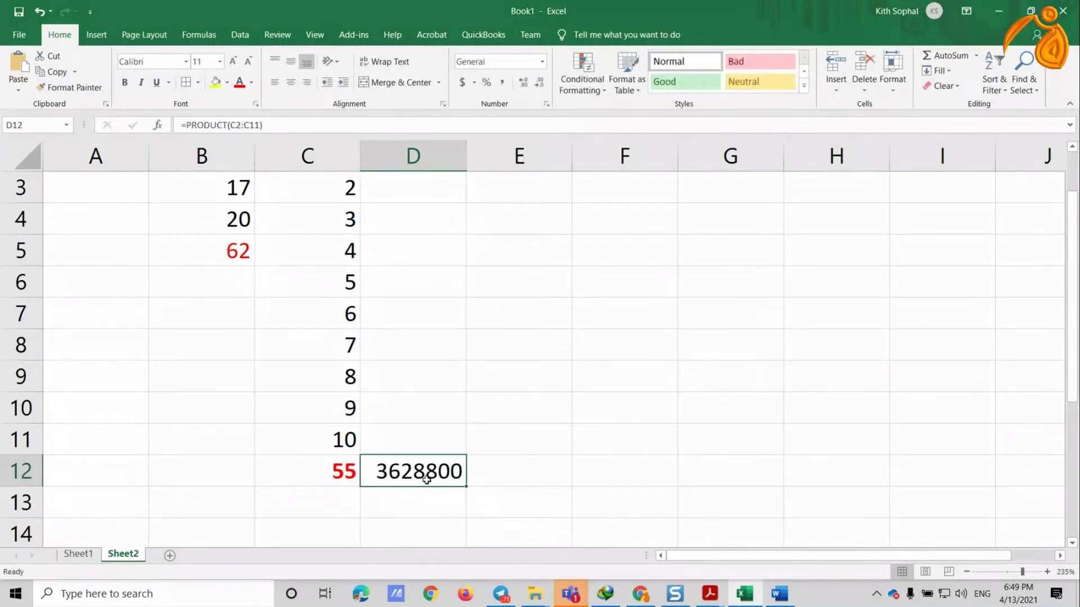
left_click(130, 86)
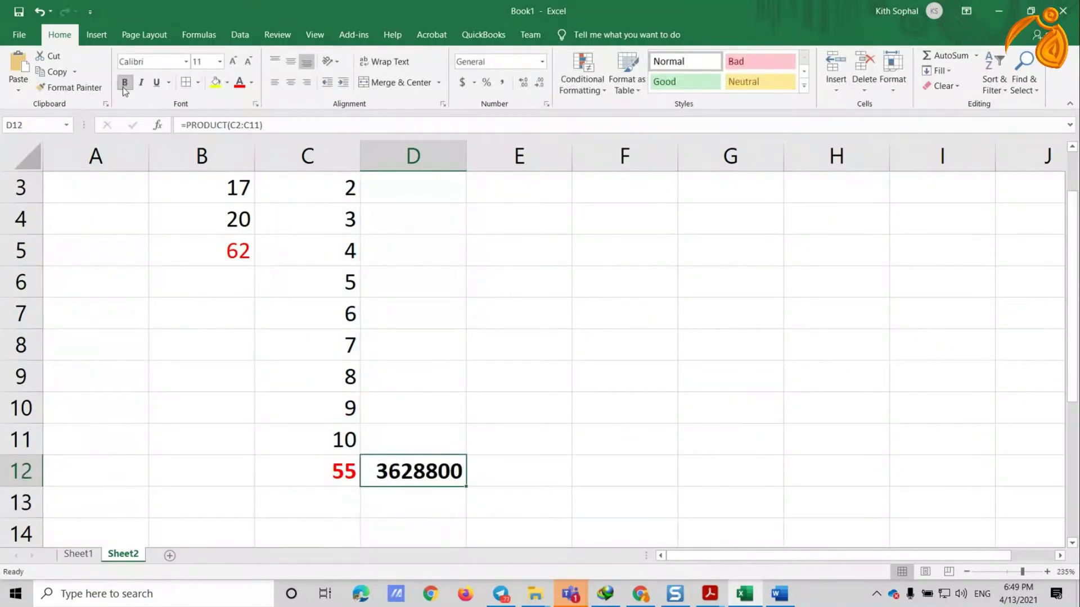
left_click(527, 488)
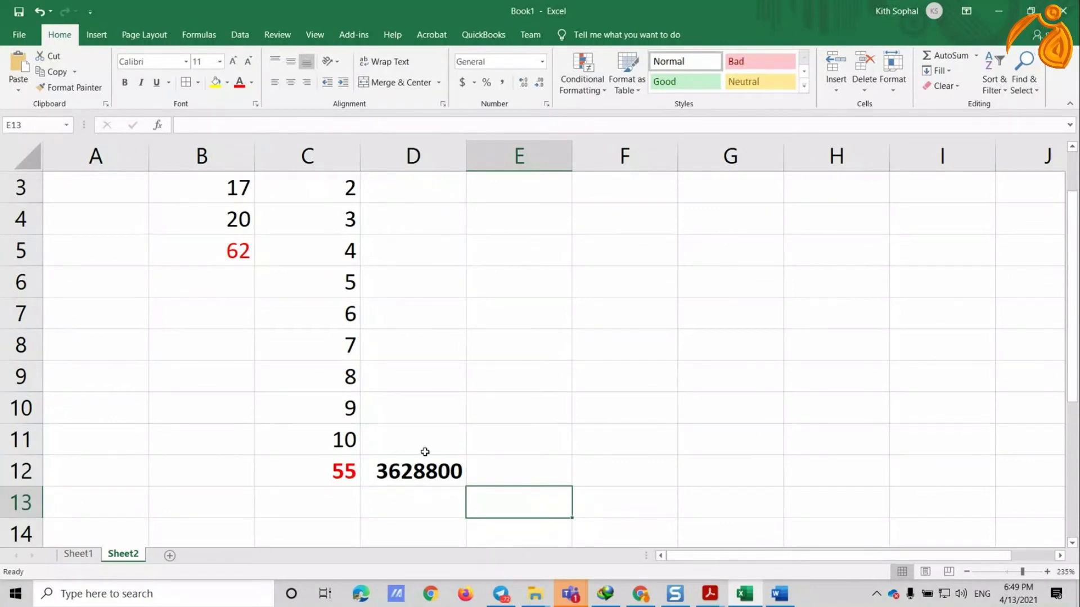
left_click_drag(417, 471, 232, 189)
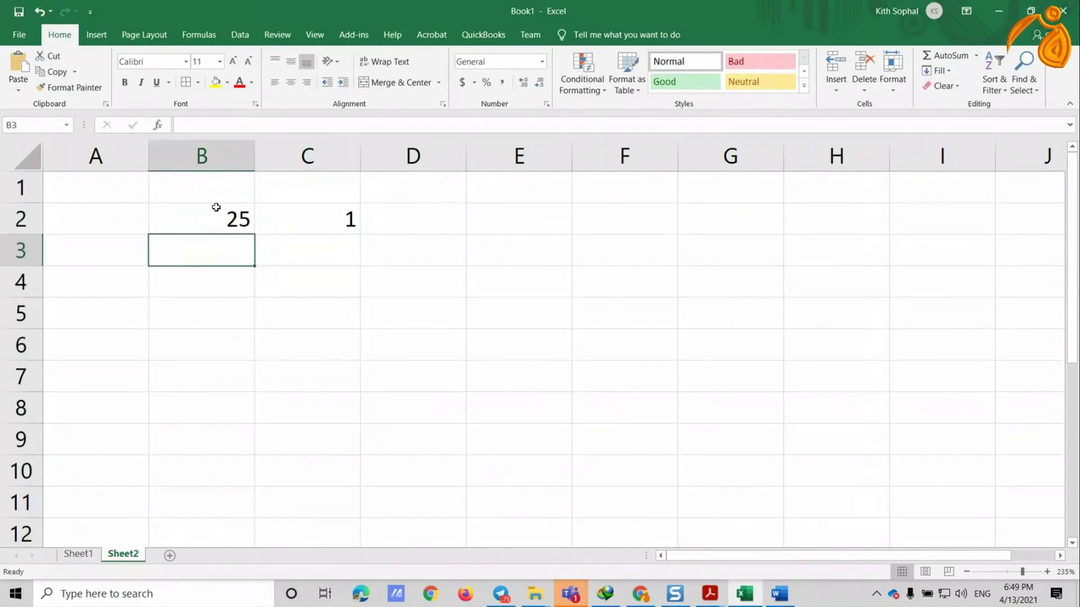
Step: Delete the remaining values 25 and 1, then look over the invoice PDF in Acrobat
left_click_drag(217, 207, 317, 211)
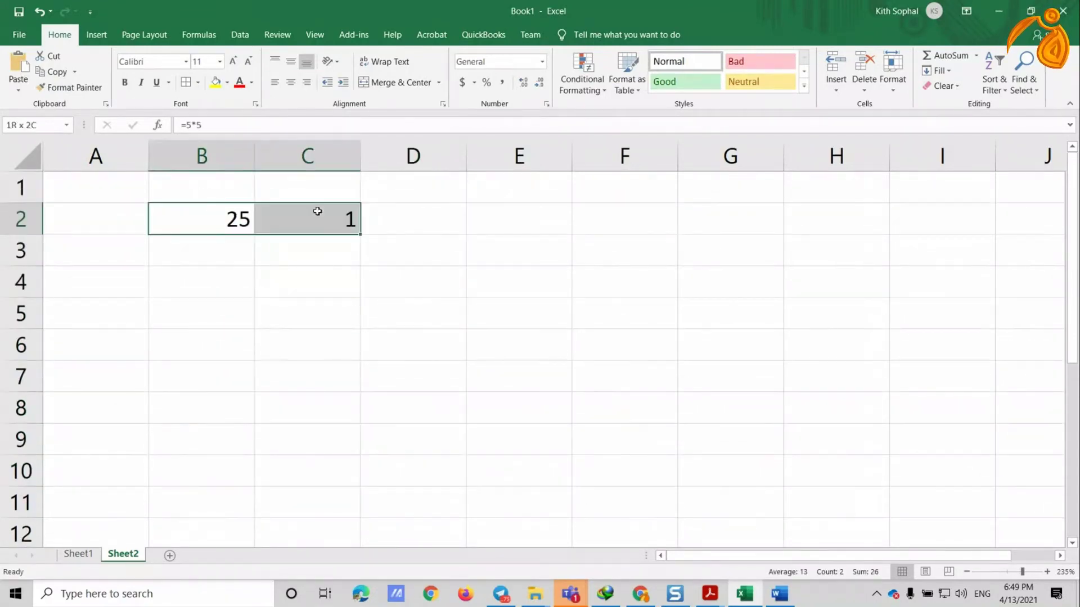
key("Delete")
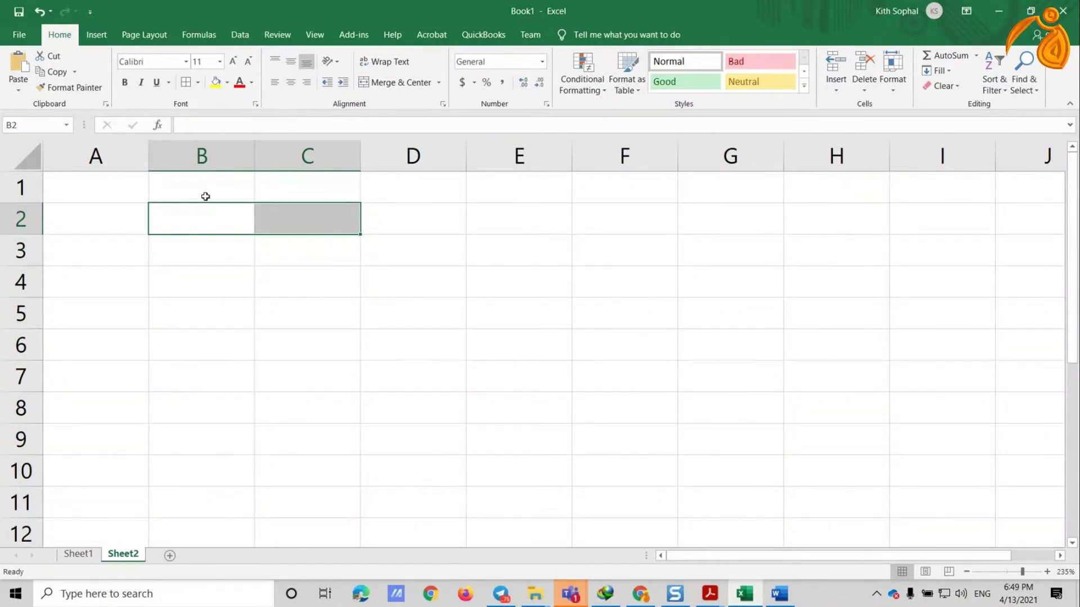
left_click(710, 600)
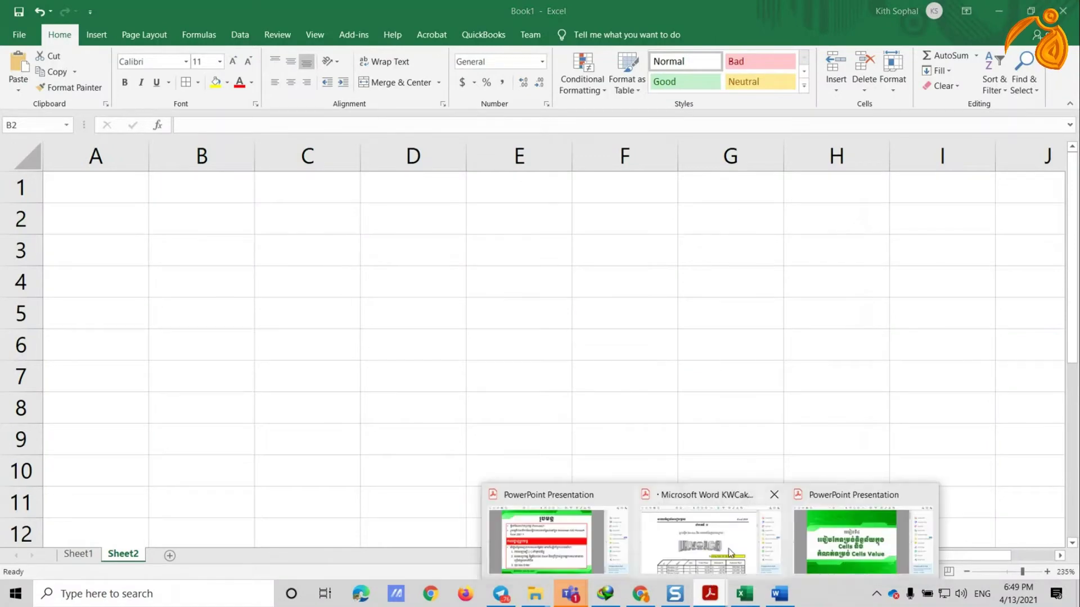
left_click(730, 553)
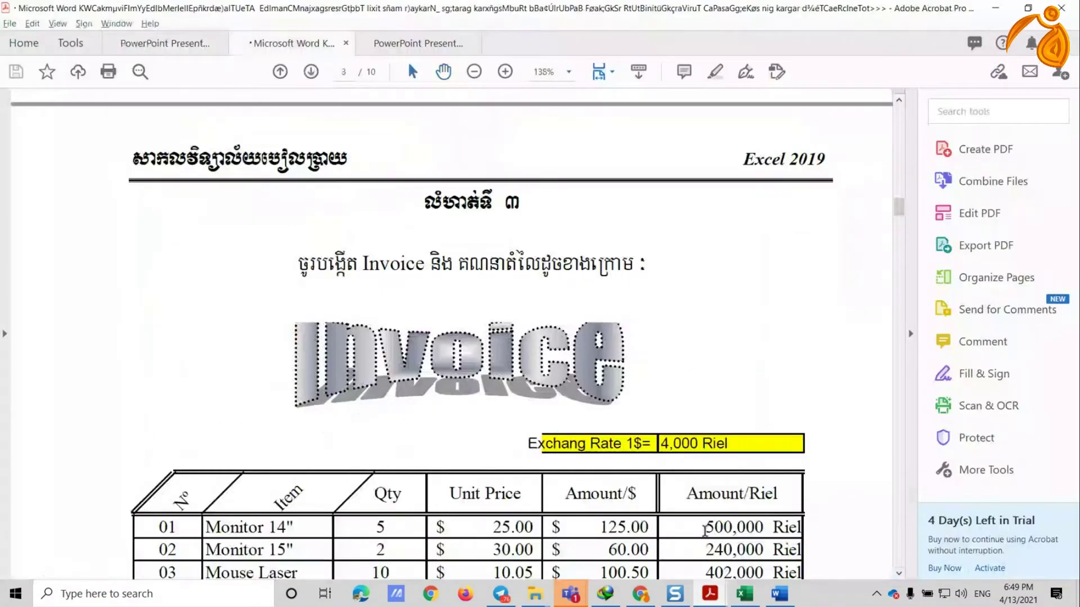
scroll(505, 348, "down", 4)
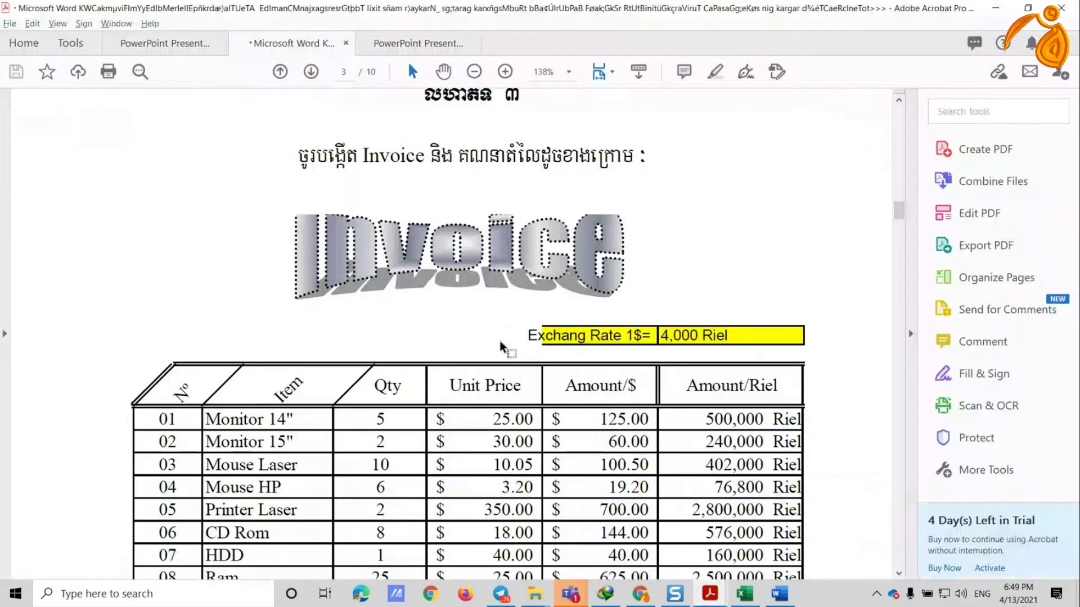
key("alt+Tab")
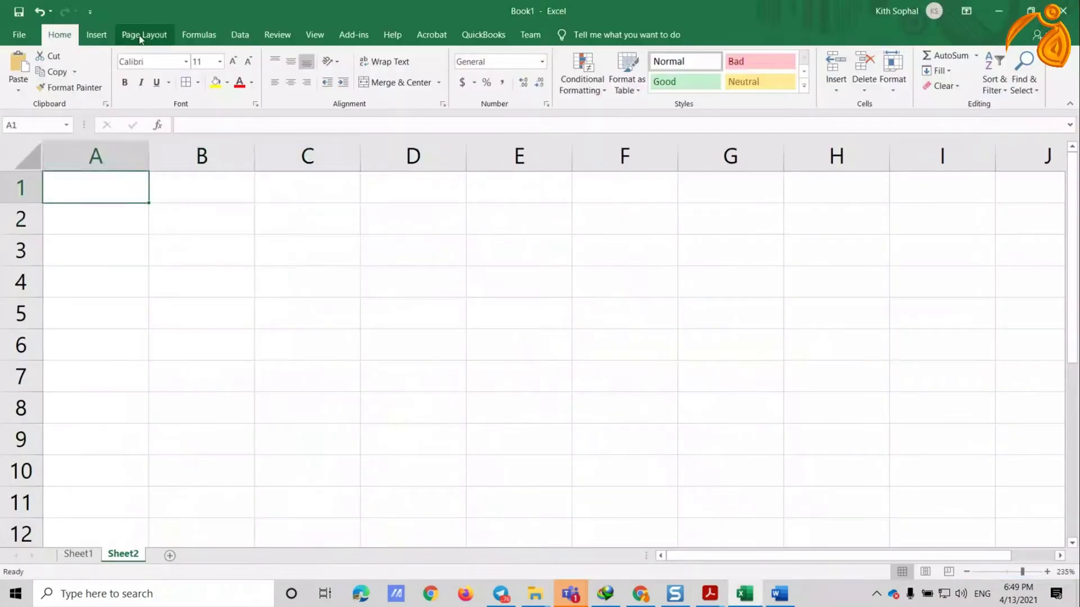
Step: Insert WordArt reading 'Invoice', drag it to the sheet's upper left, then return to the PDF
left_click(97, 34)
left_click(960, 55)
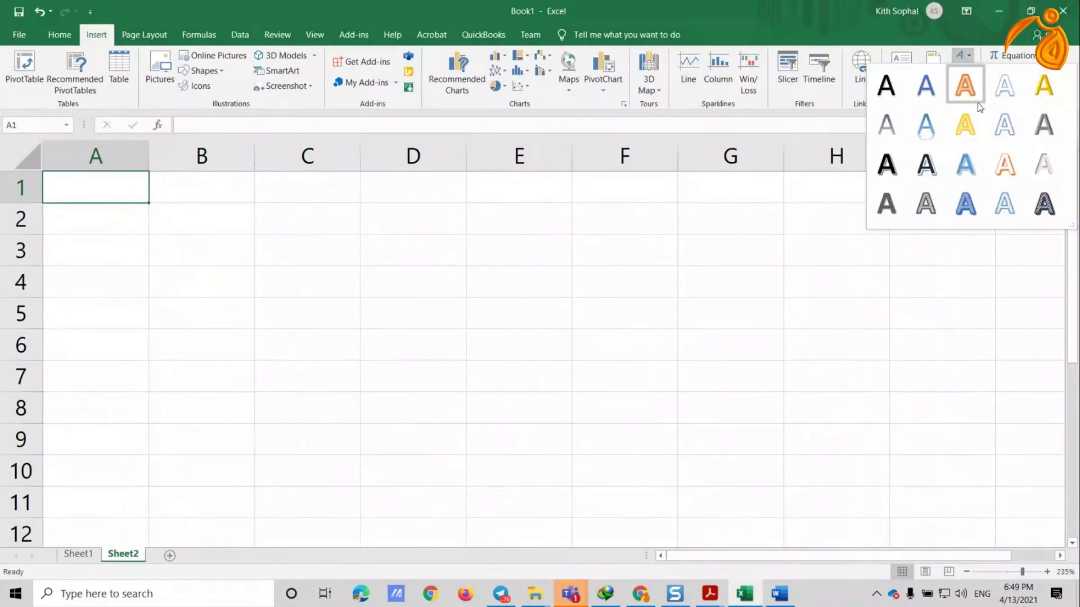
left_click(926, 203)
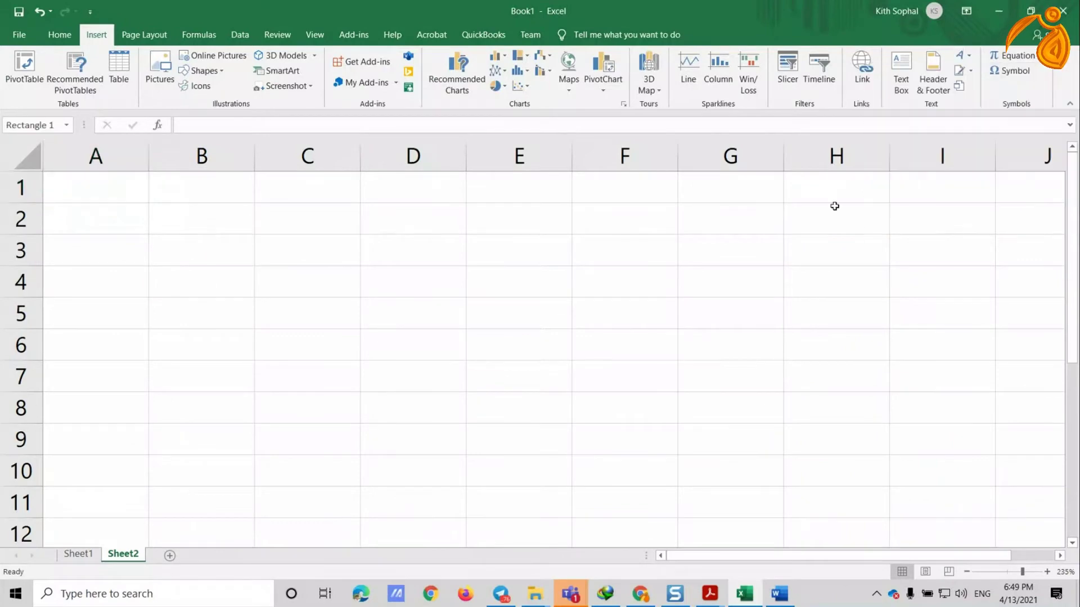
type("Invo")
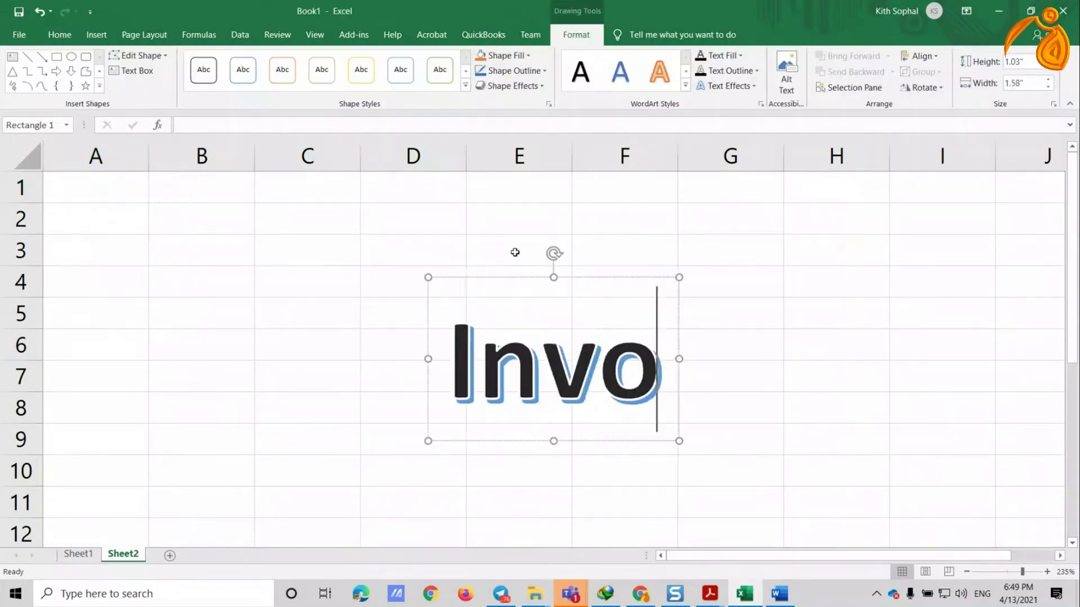
type("ice")
mouse_move(424, 443)
left_mouse_down()
mouse_move(159, 277)
mouse_move(180, 278)
left_mouse_up()
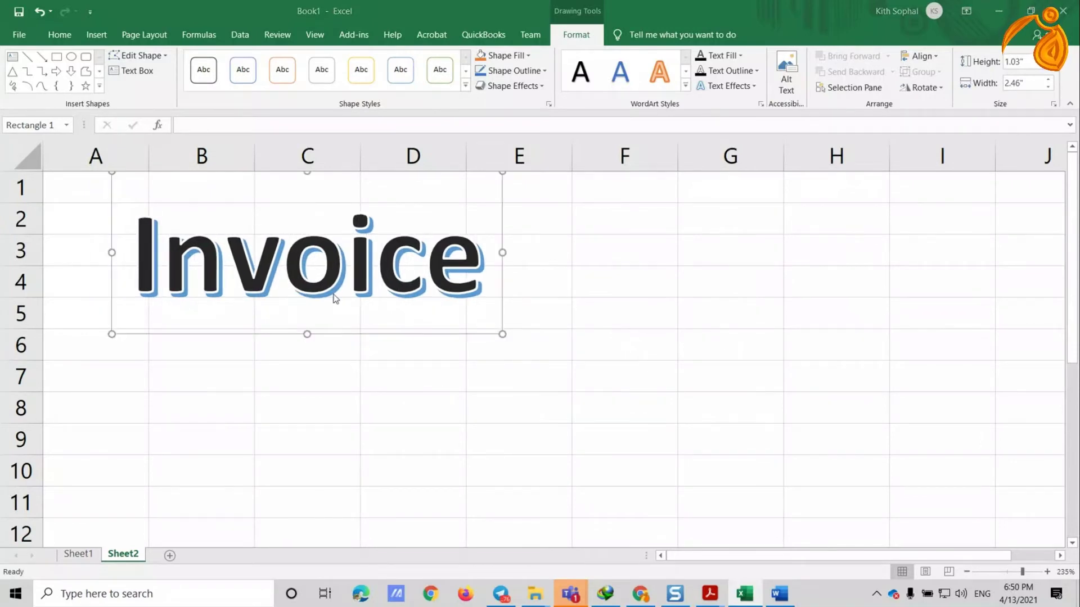
key("alt+Tab")
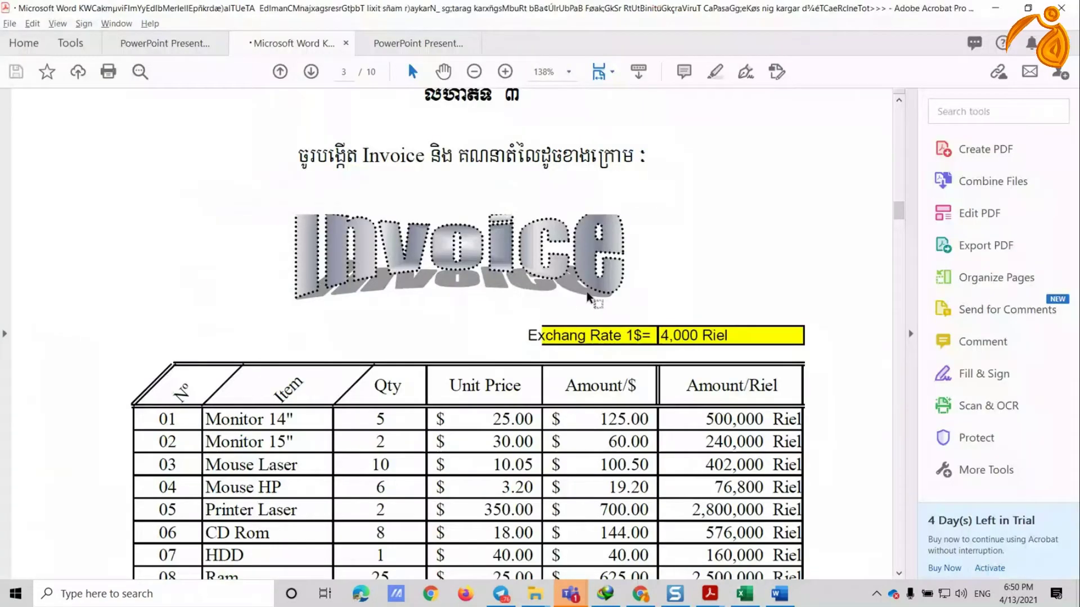
scroll(585, 298, "down", 3)
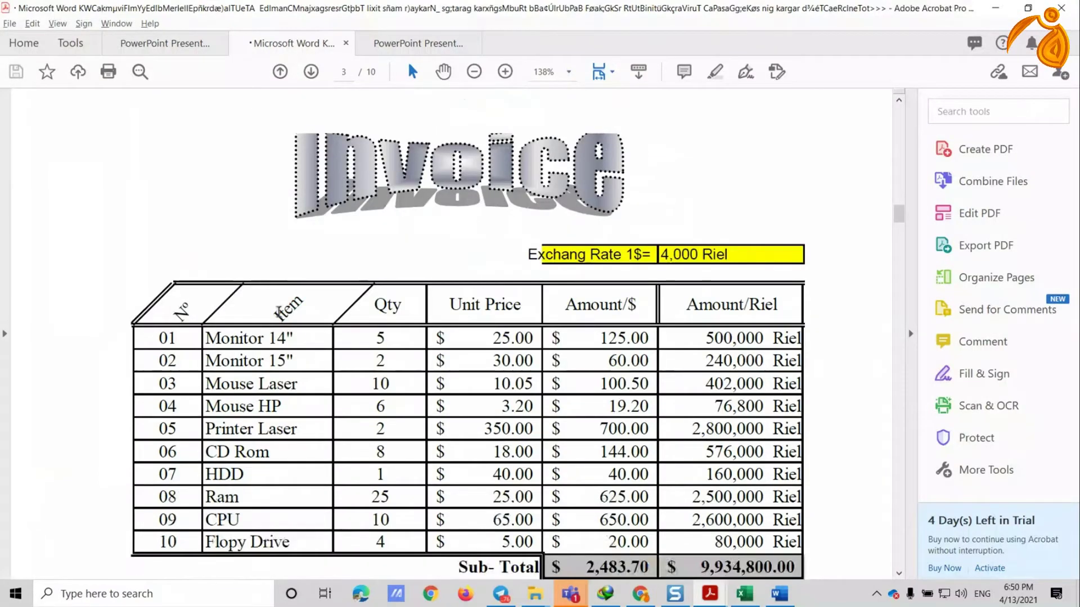
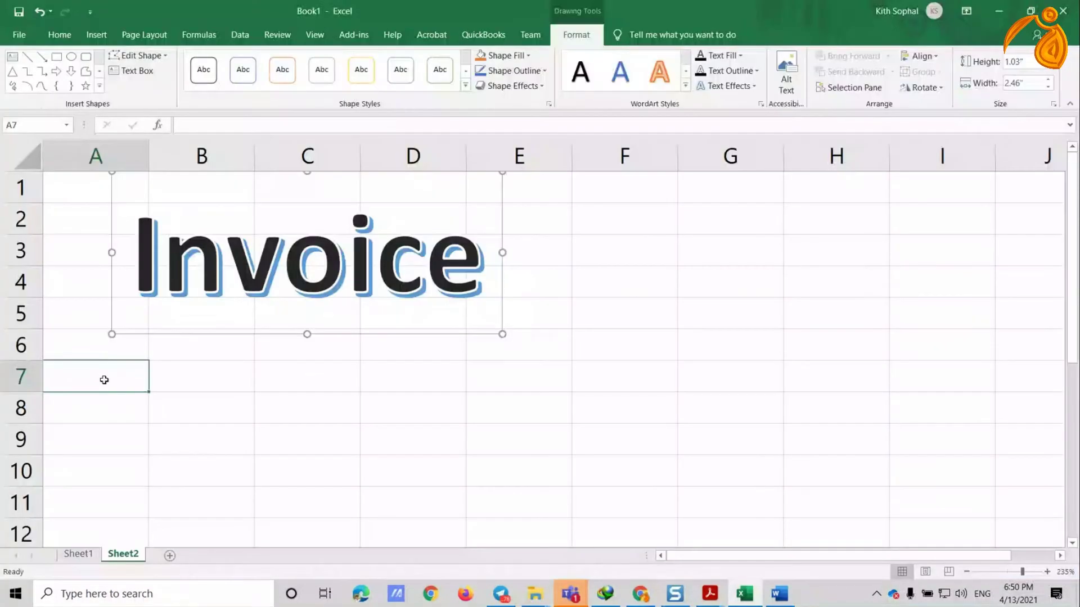
Step: Enter the headers No, Item, Qty, Price and Amount across row 7 from A7
left_click(104, 380)
type("No")
key("Tab")
type("I")
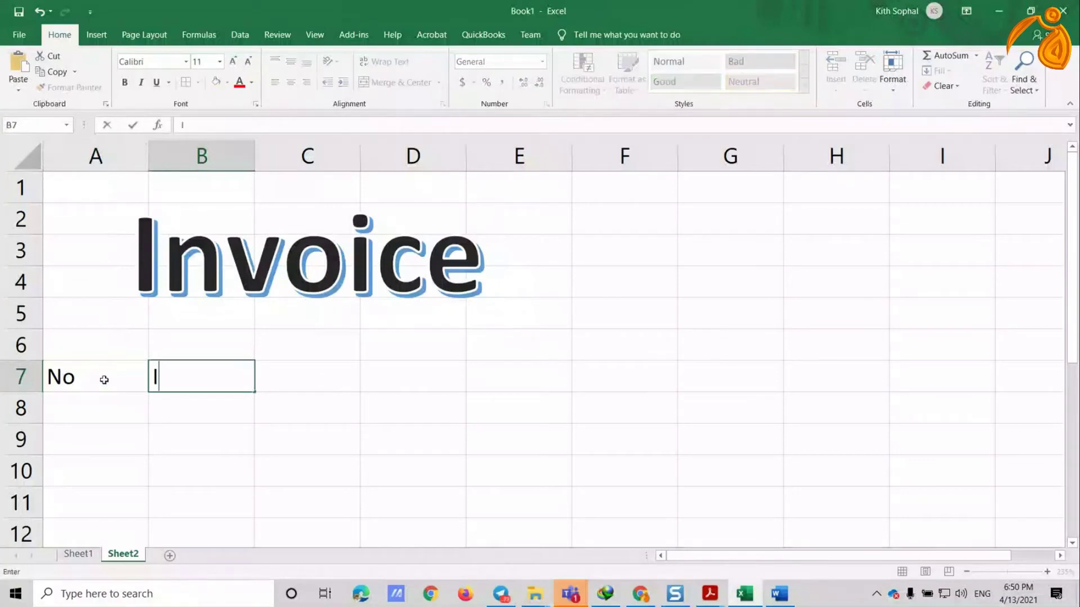
type("tem")
key("Tab")
type("Qty")
key("Tab")
type("Price")
key("Tab")
type("Amount")
left_click(104, 379)
Step: Narrow column A and enter 1 in A8 and 2 in A9
left_click_drag(150, 163, 97, 163)
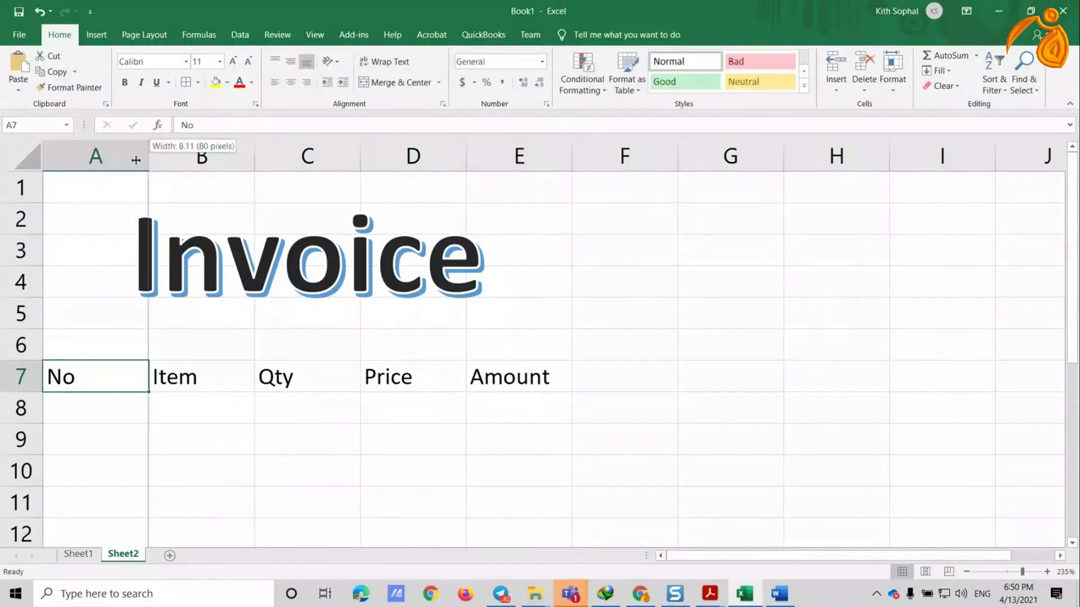
left_click(72, 398)
double_click(73, 398)
type("1")
key("Return")
type("2")
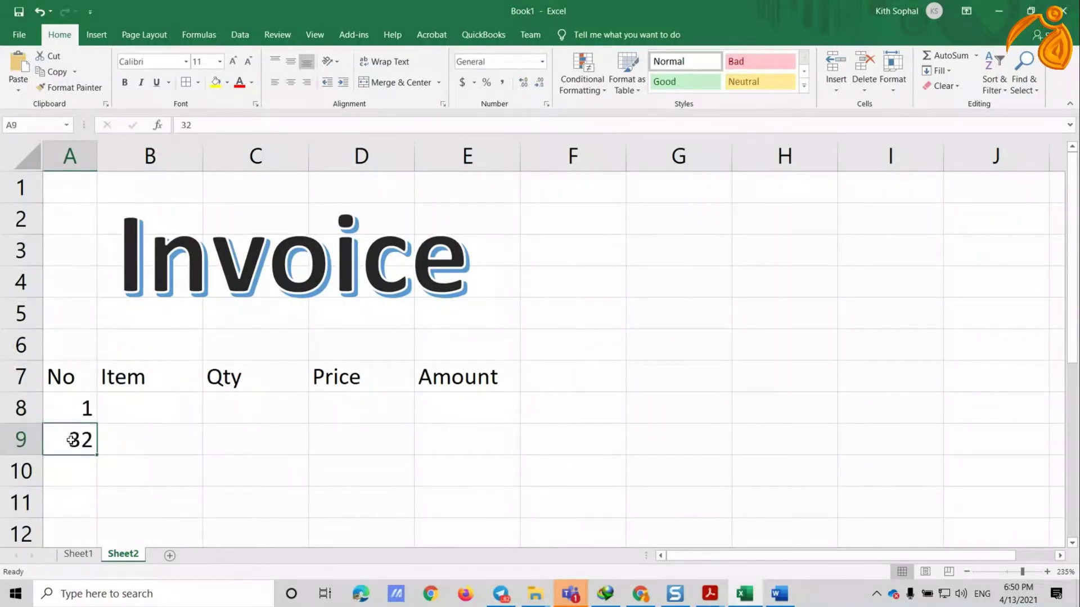
left_click(128, 445)
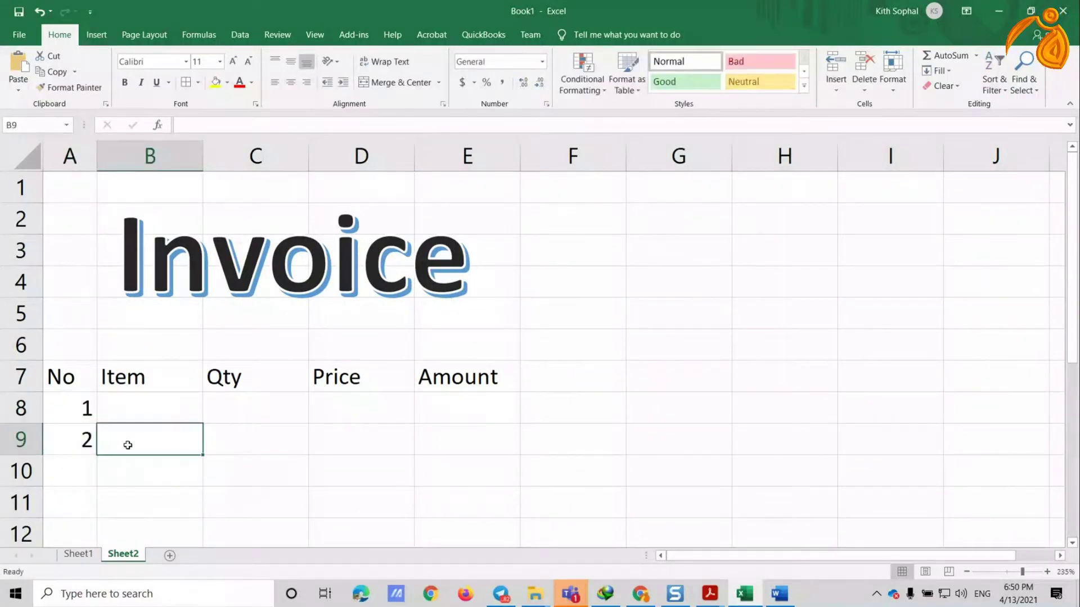
Step: Check the reference invoice PDF, then select the numbers 1 and 2 in Excel
key("alt+Tab")
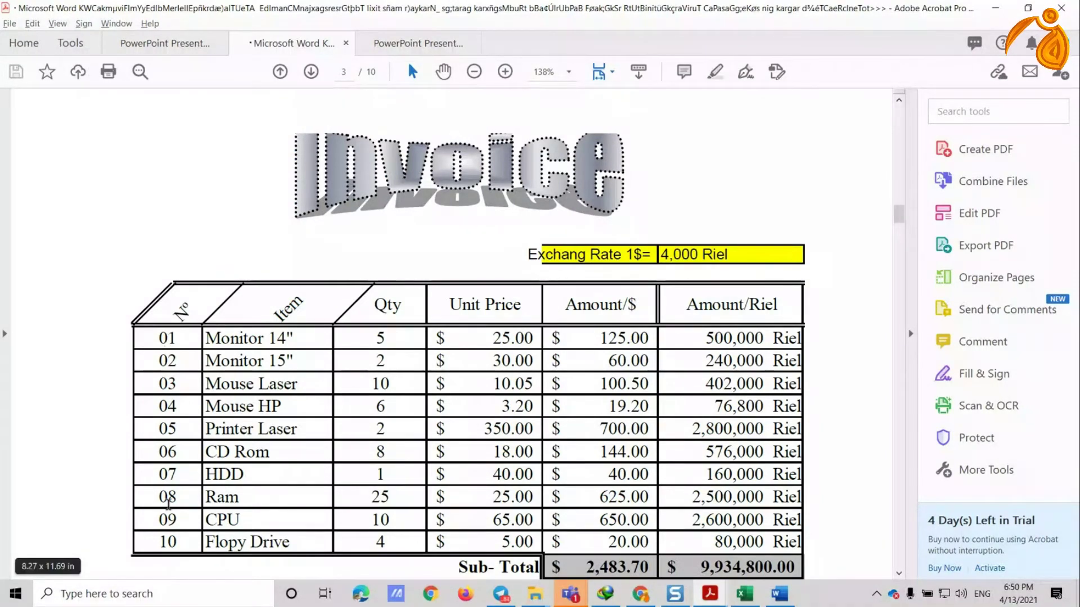
scroll(168, 502, "down", 1)
scroll(168, 502, "down", 1)
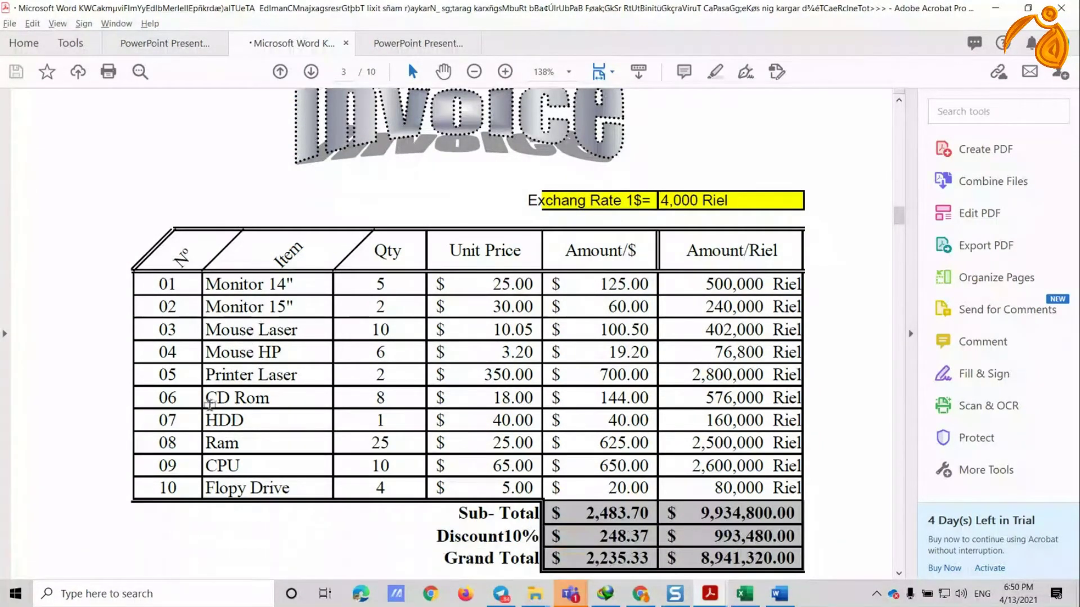
key("alt+Tab")
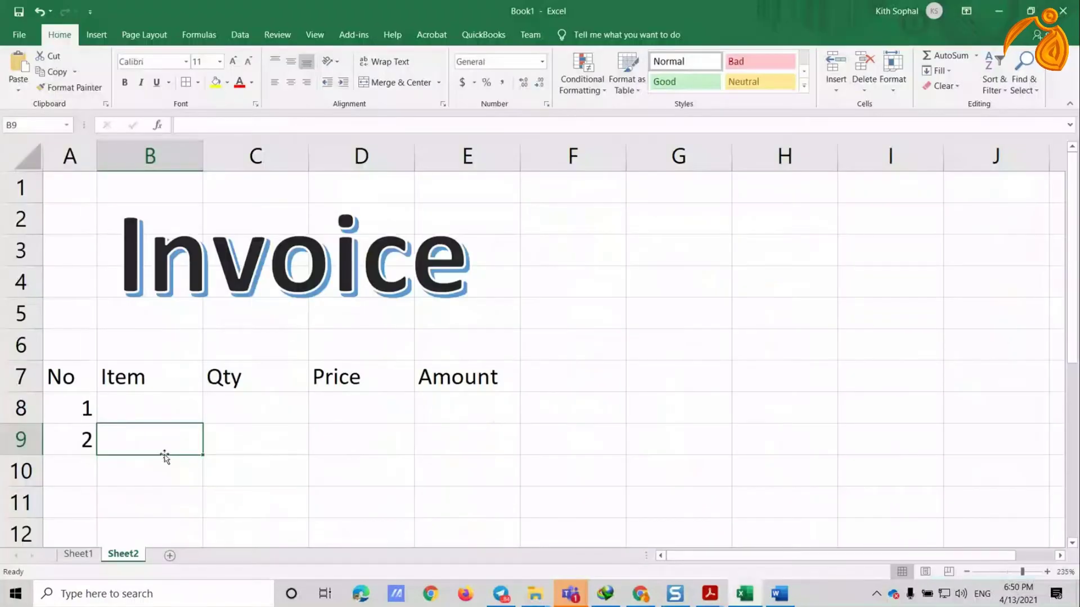
left_click_drag(84, 407, 85, 440)
scroll(104, 287, "down", 2)
Step: Fill the No series down to 10 in A17
left_click_drag(97, 266, 98, 517)
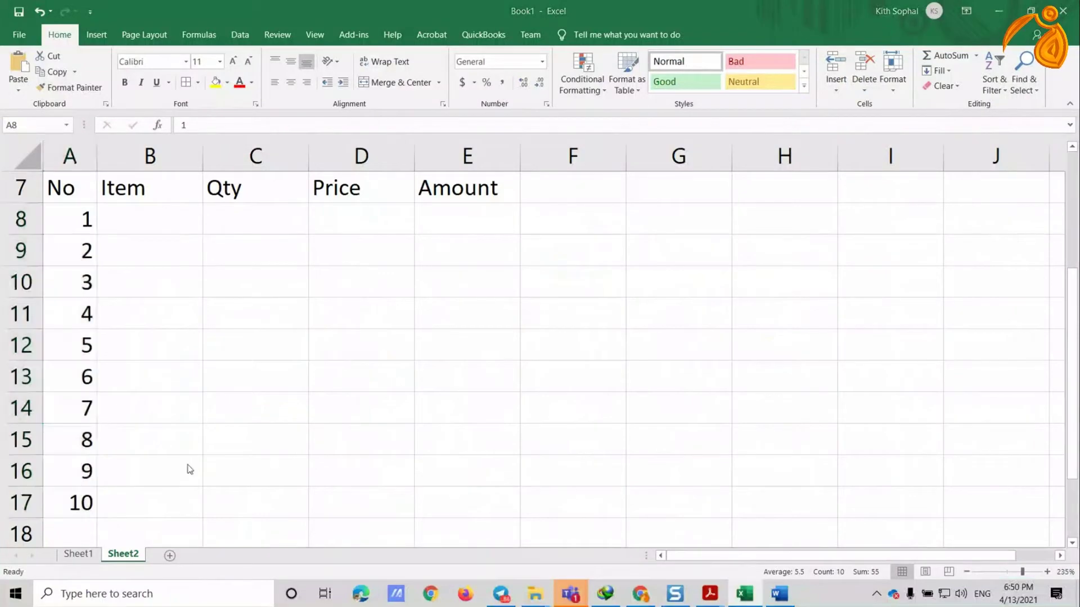
key("alt+Tab")
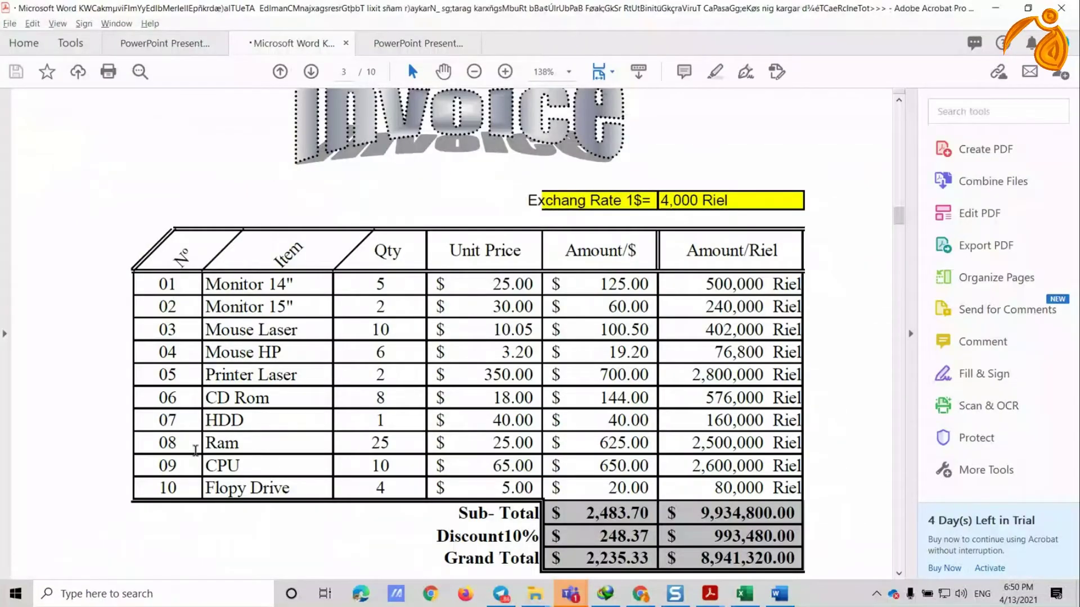
key("alt+Tab")
Step: Try a 1, 2 series in F8:F9, then clear it
left_click(561, 219)
type("1")
key("Return")
type("2")
left_click_drag(561, 222, 594, 256)
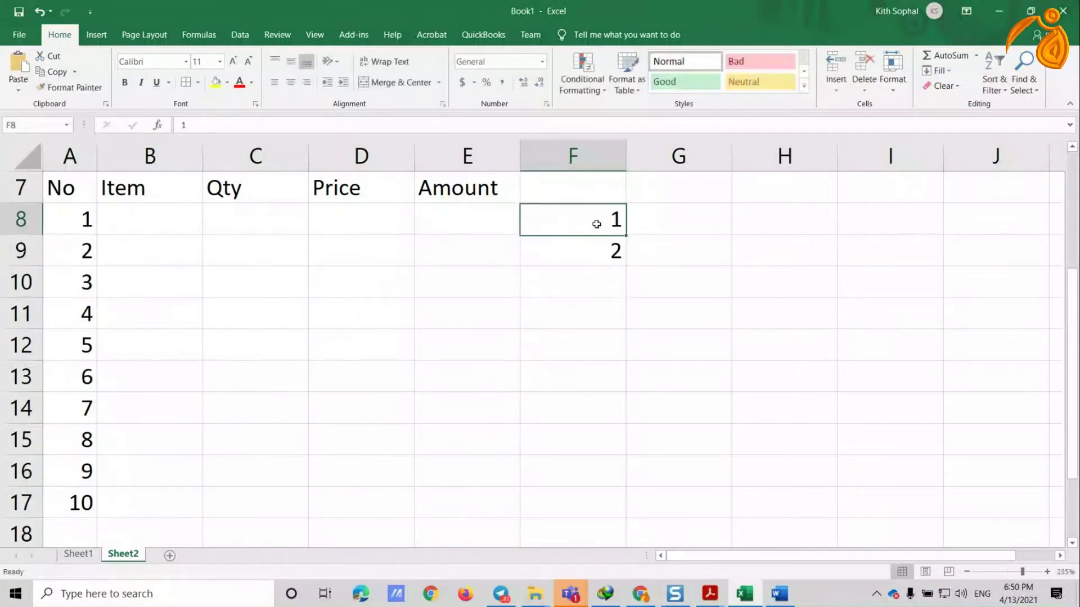
key("Delete")
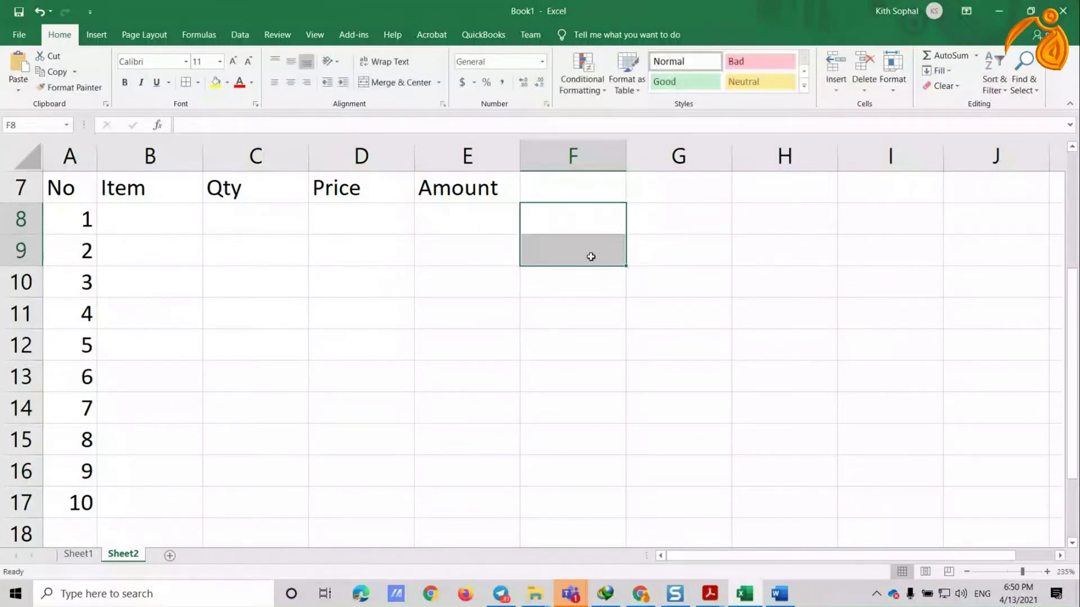
Step: Select the numbers 1–10 in column A, open the Format options, then switch to the PDF viewer
left_click_drag(87, 222, 60, 505)
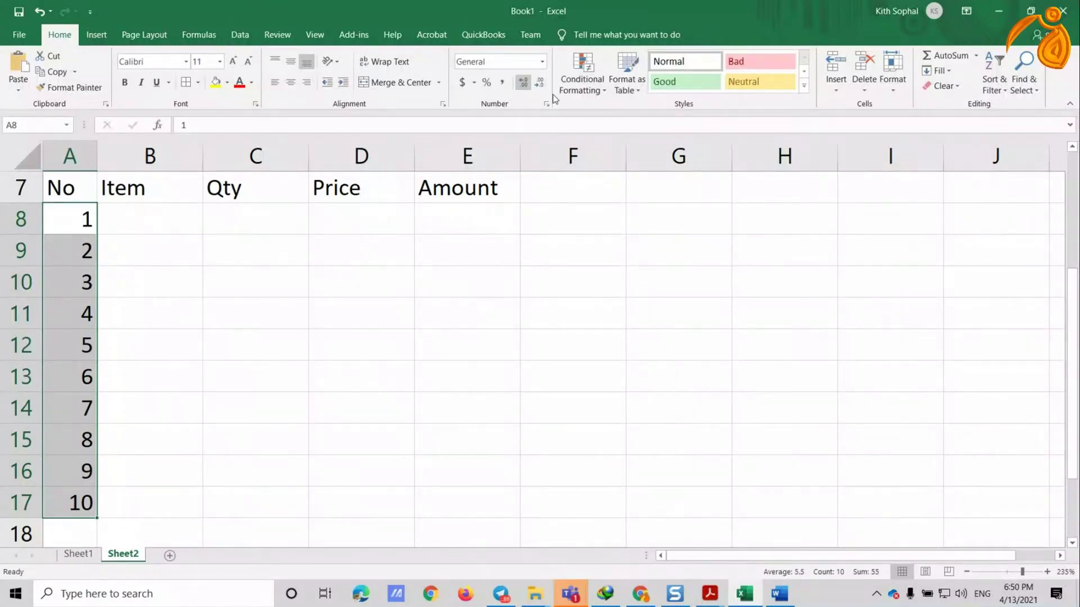
left_click(898, 83)
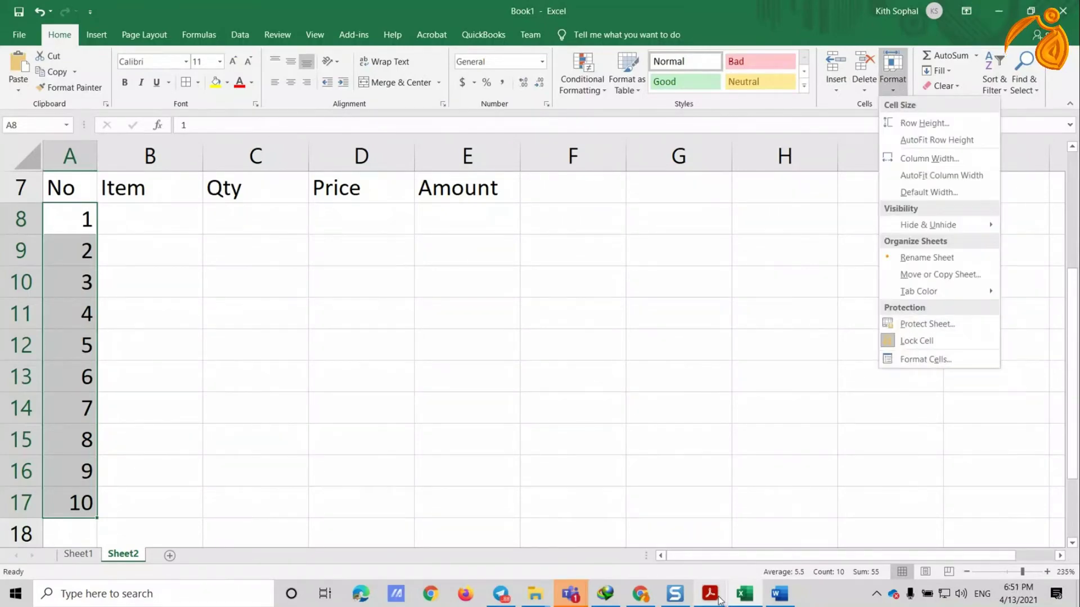
left_click(719, 598)
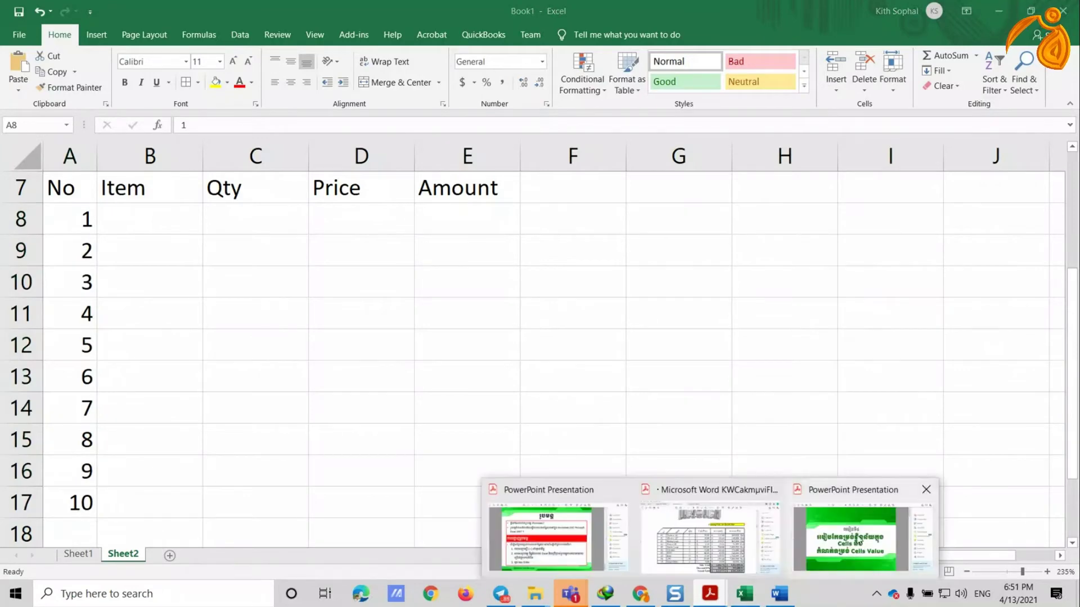
left_click(826, 518)
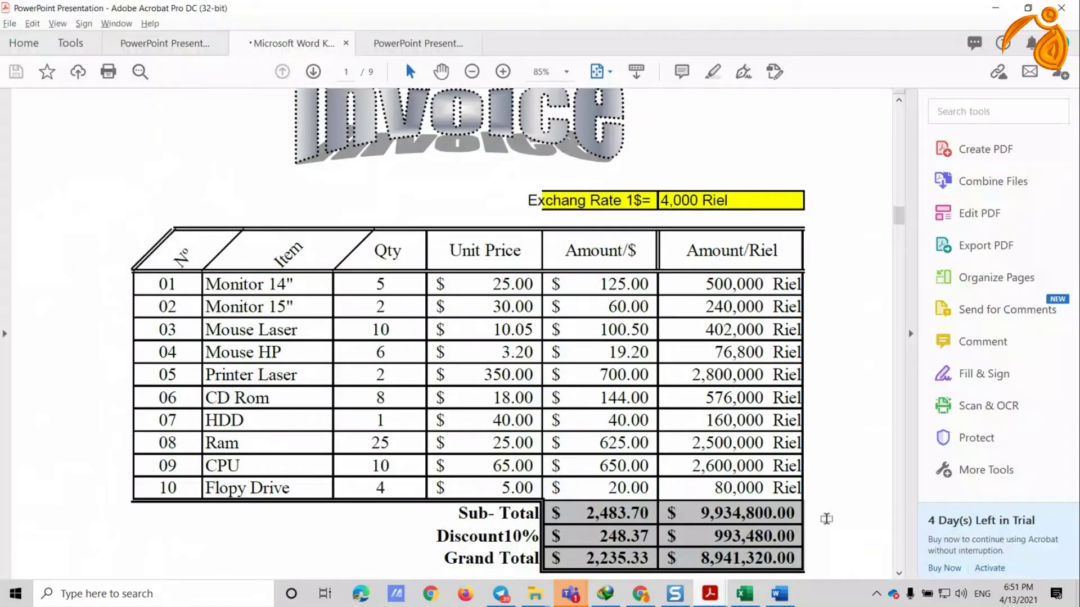
Step: Show page 2 of the lesson presentation, Setting Format Cell, then go back to Excel
key("ctrl+Tab")
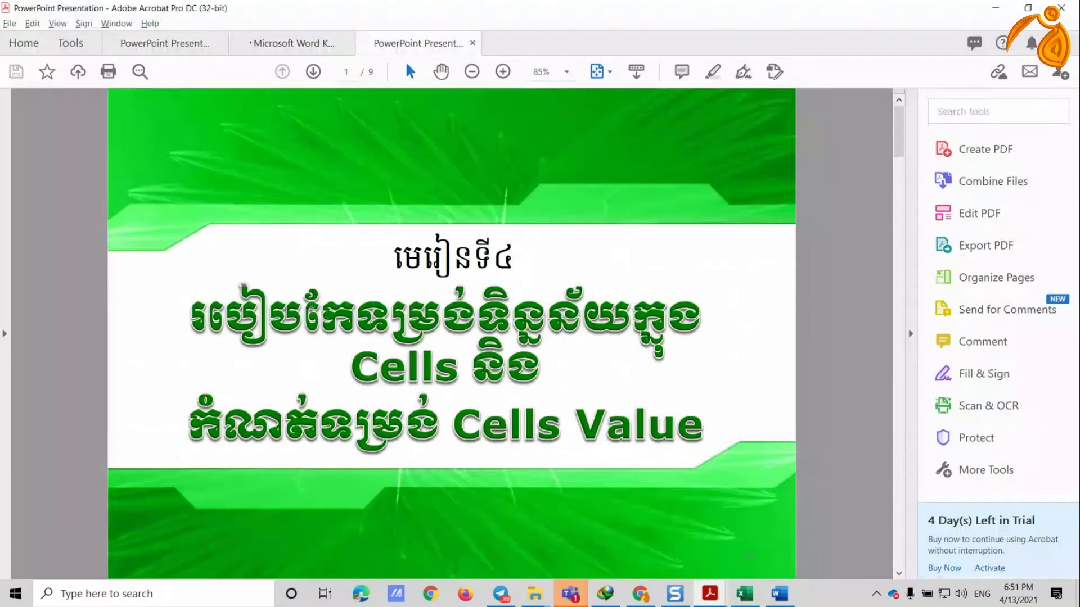
key("Page_Down")
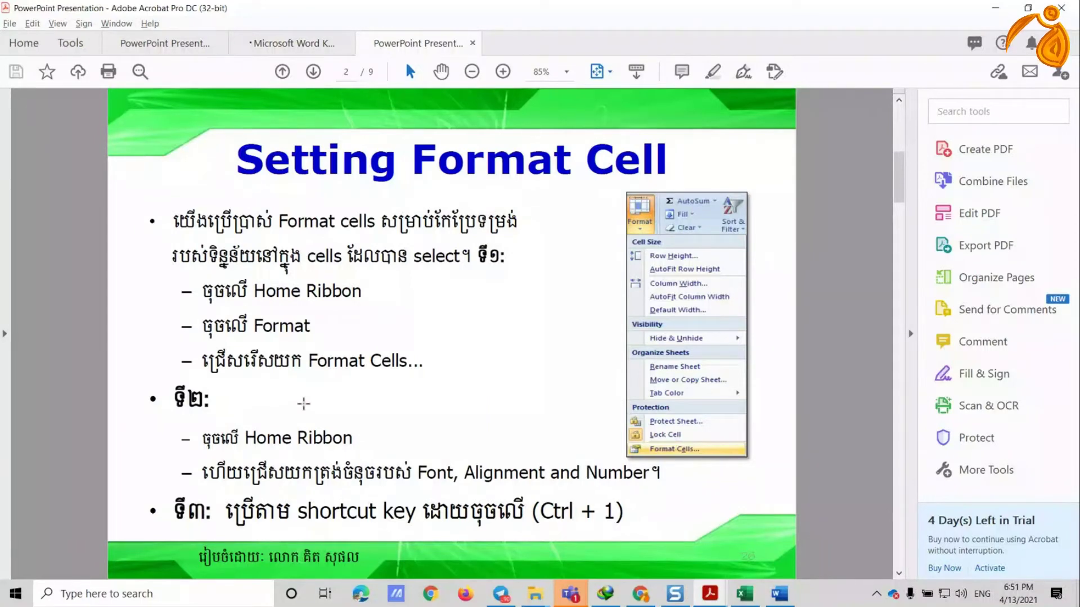
left_click(744, 593)
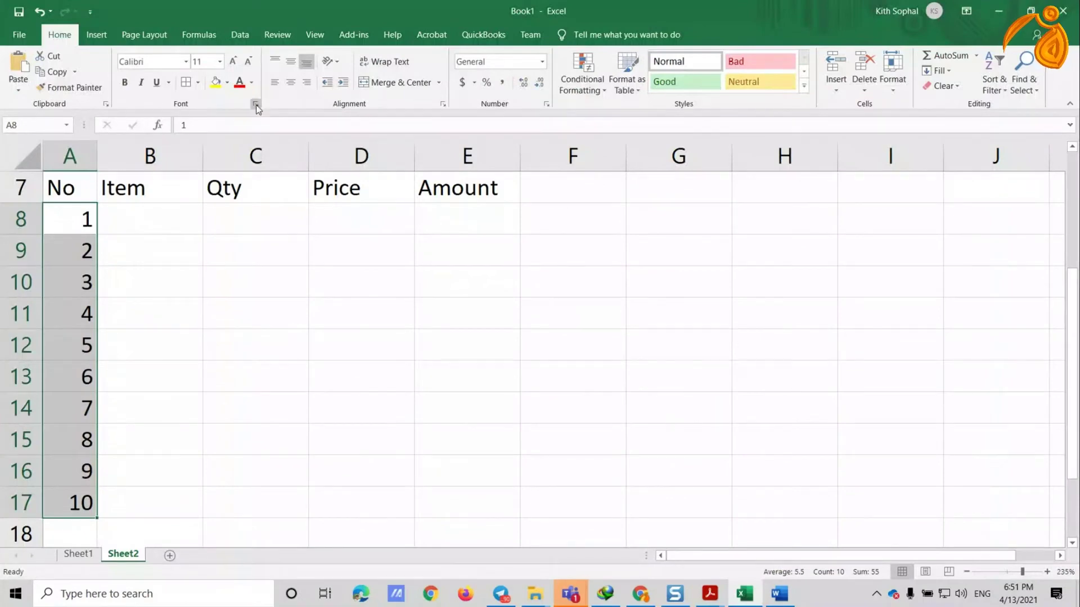
left_click(894, 86)
left_click(915, 363)
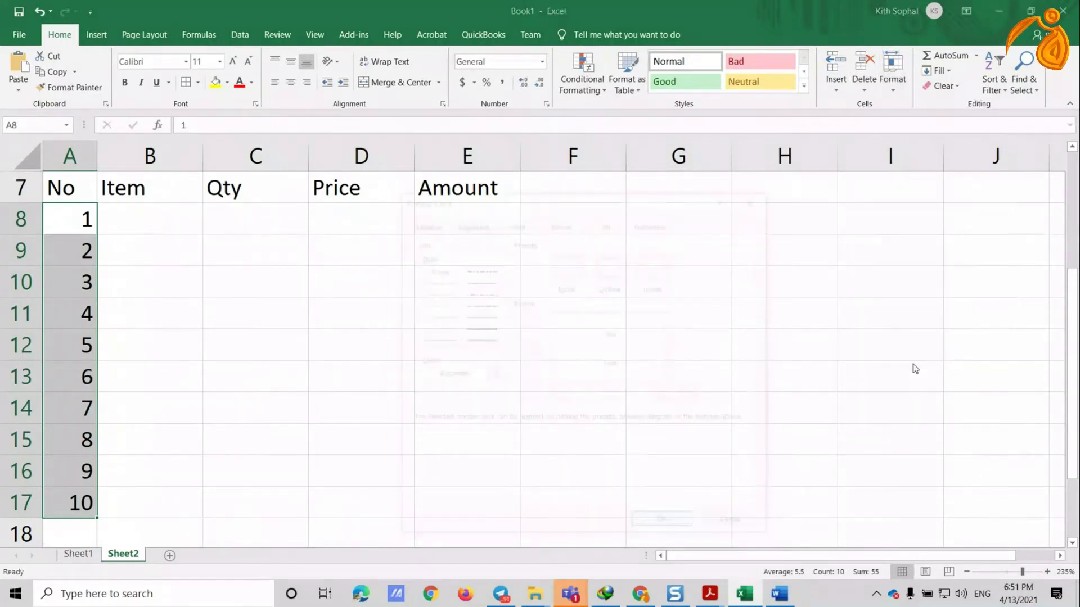
left_click(422, 224)
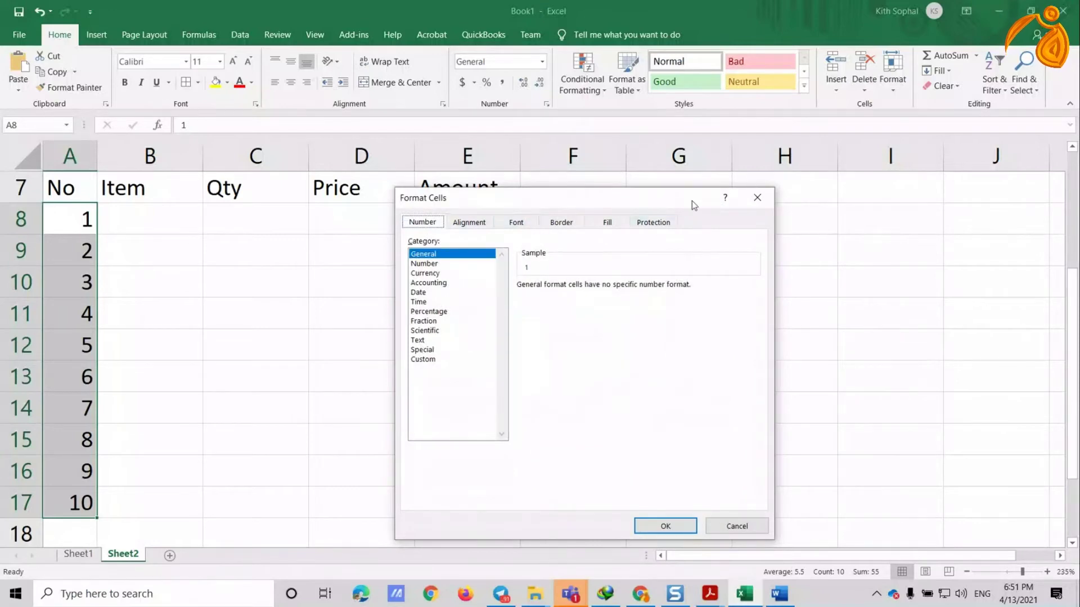
left_click(757, 197)
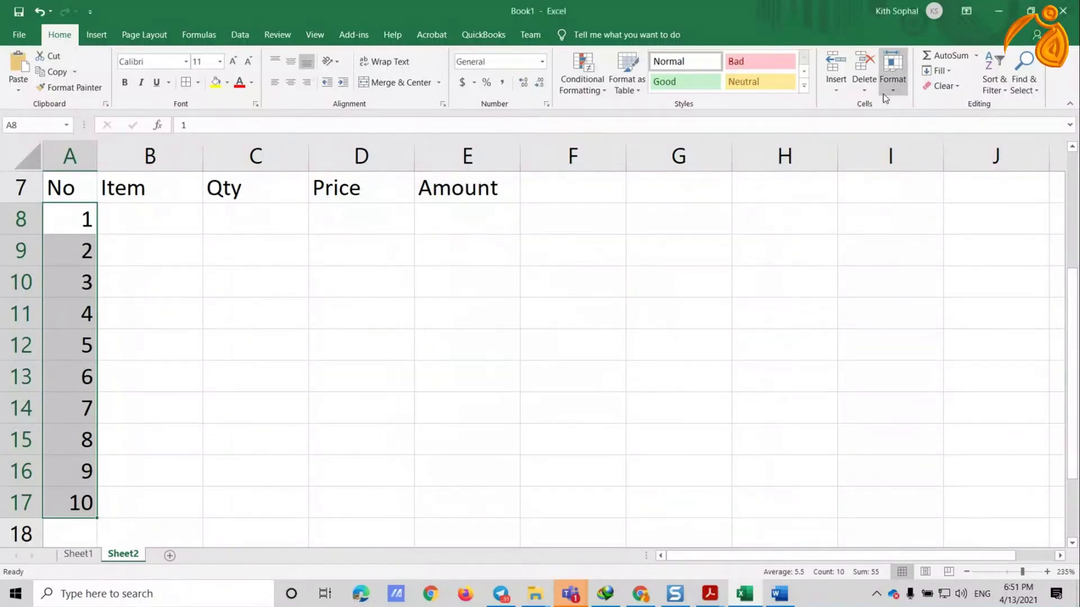
left_click(892, 84)
left_click(917, 360)
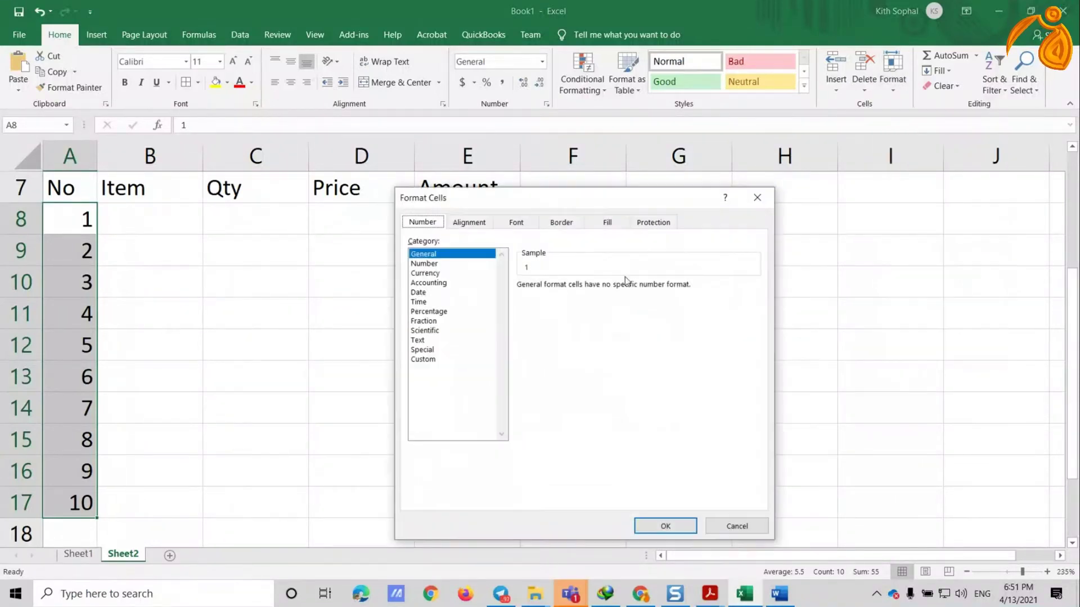
left_click(465, 222)
left_click(515, 222)
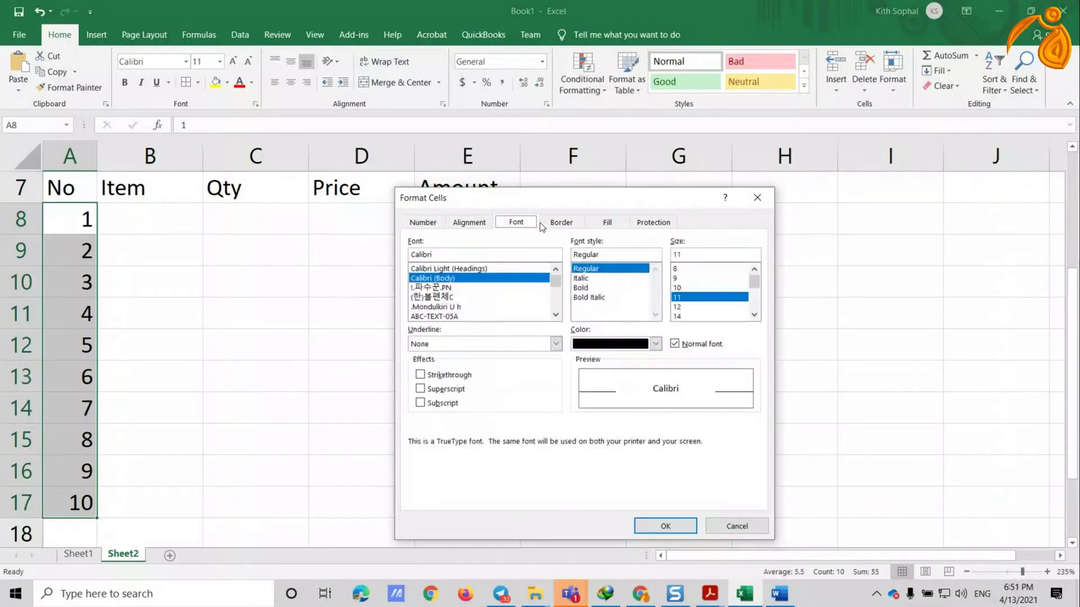
left_click(607, 222)
left_click(561, 222)
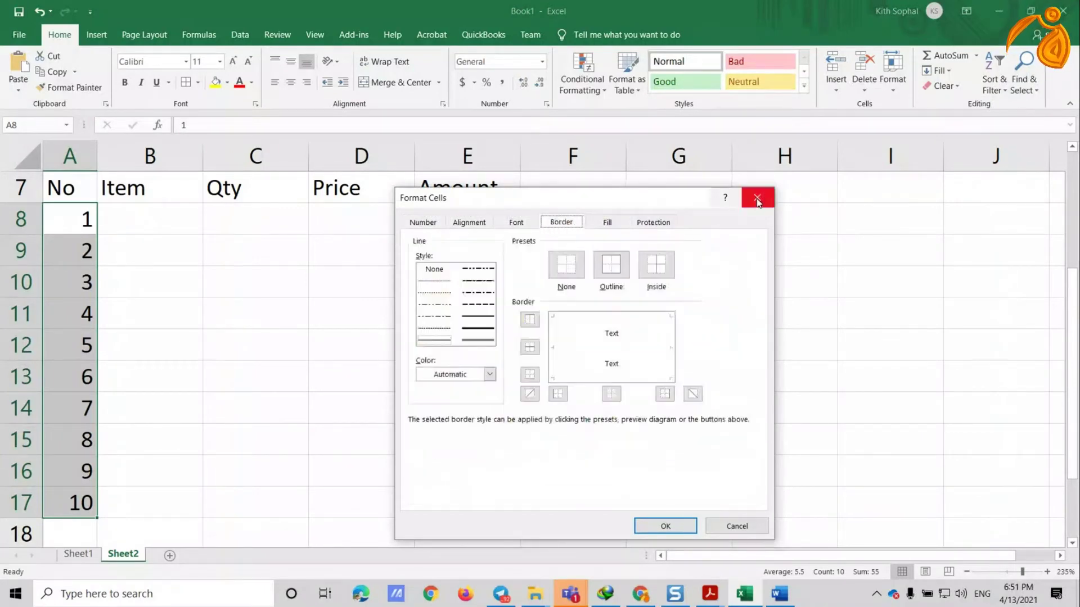
left_click(757, 197)
left_click(256, 104)
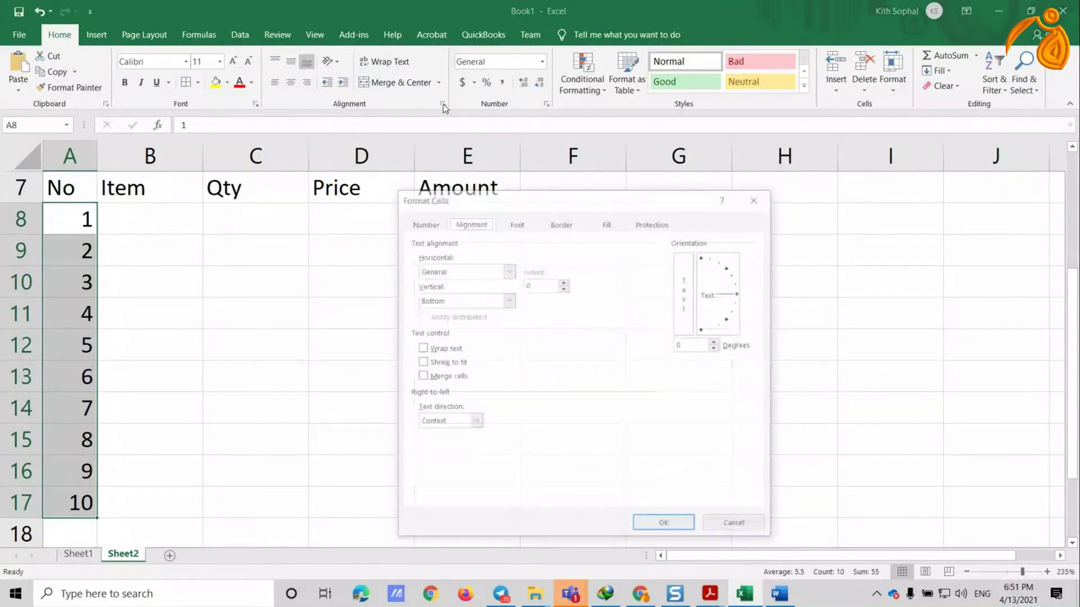
left_click(757, 198)
left_click(546, 104)
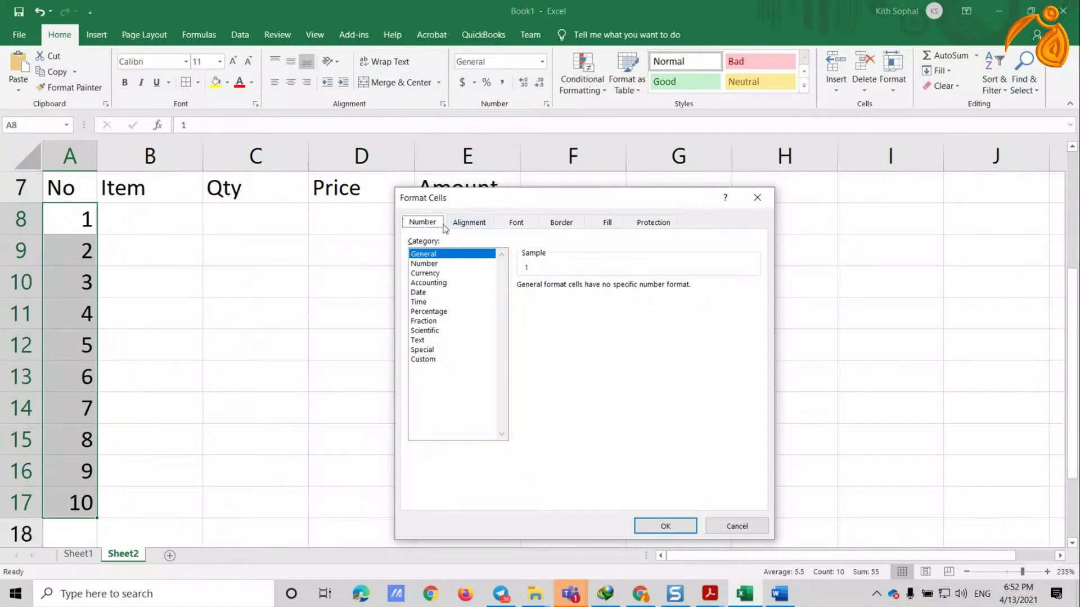
left_click(726, 527)
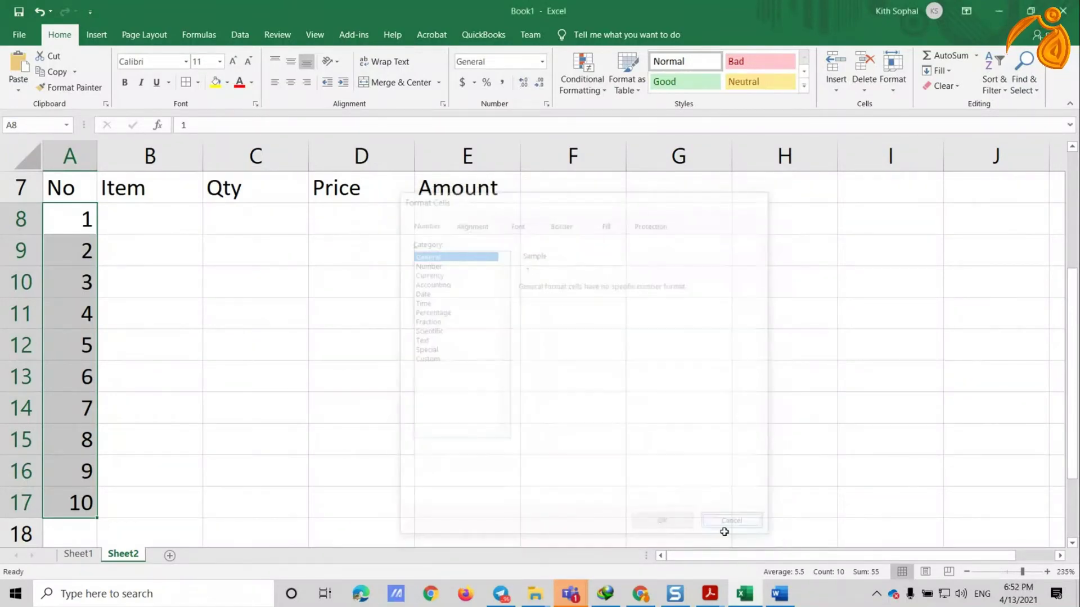
Step: Scroll the lesson slides in Acrobat back to the title slide, then bring Book1 forward
left_click(704, 585)
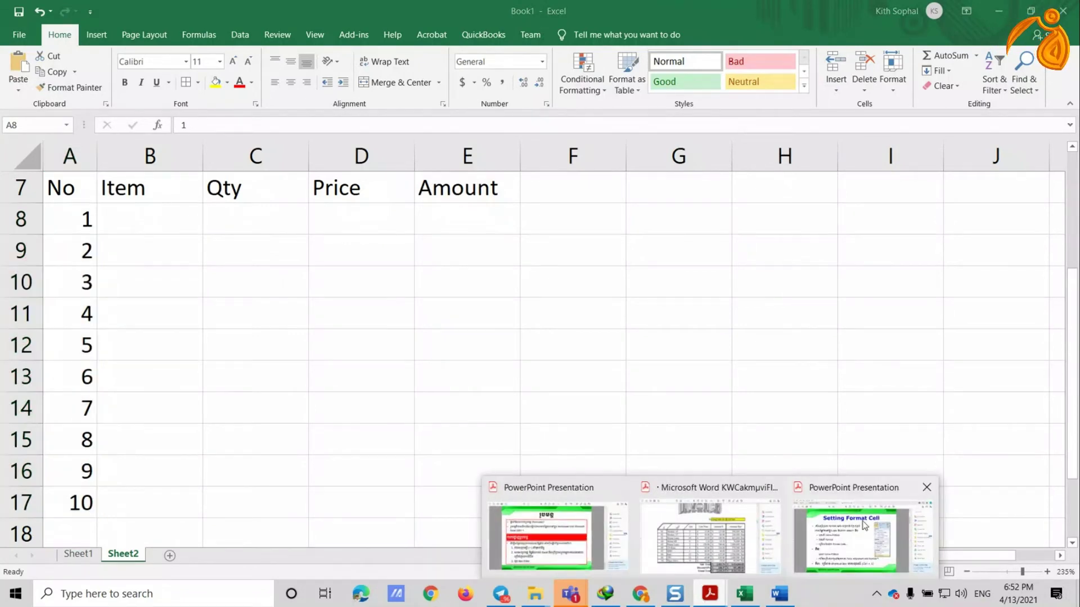
mouse_move(846, 531)
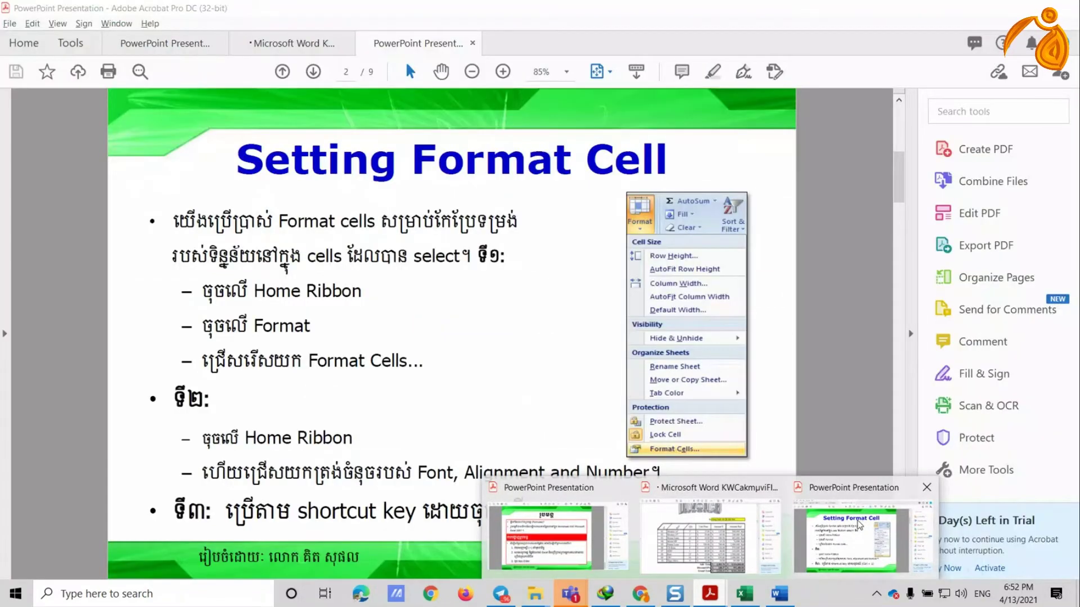
left_click(822, 531)
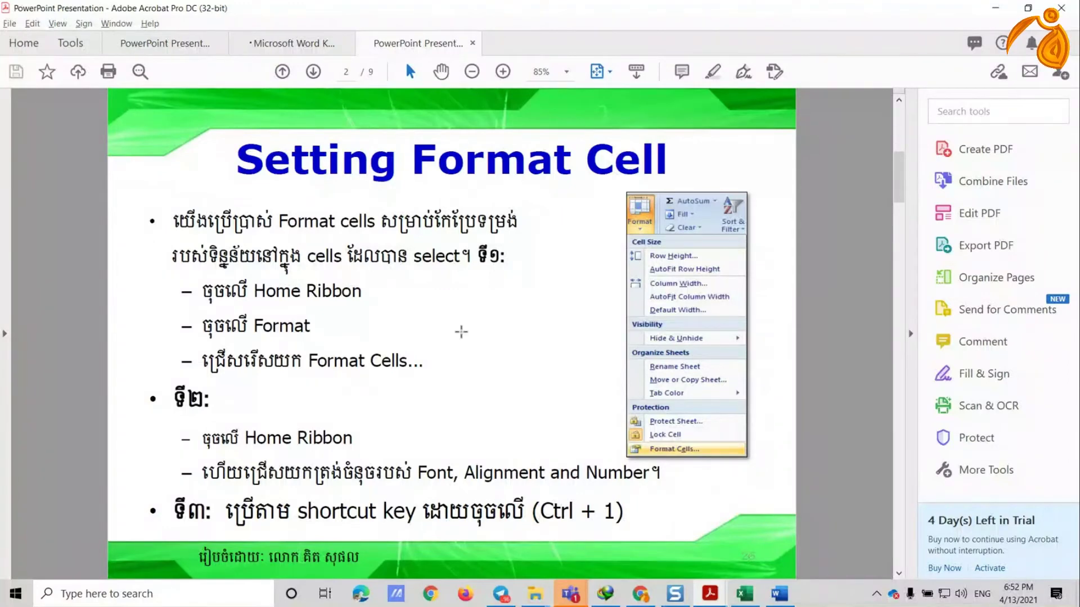
scroll(482, 338, "down", 1)
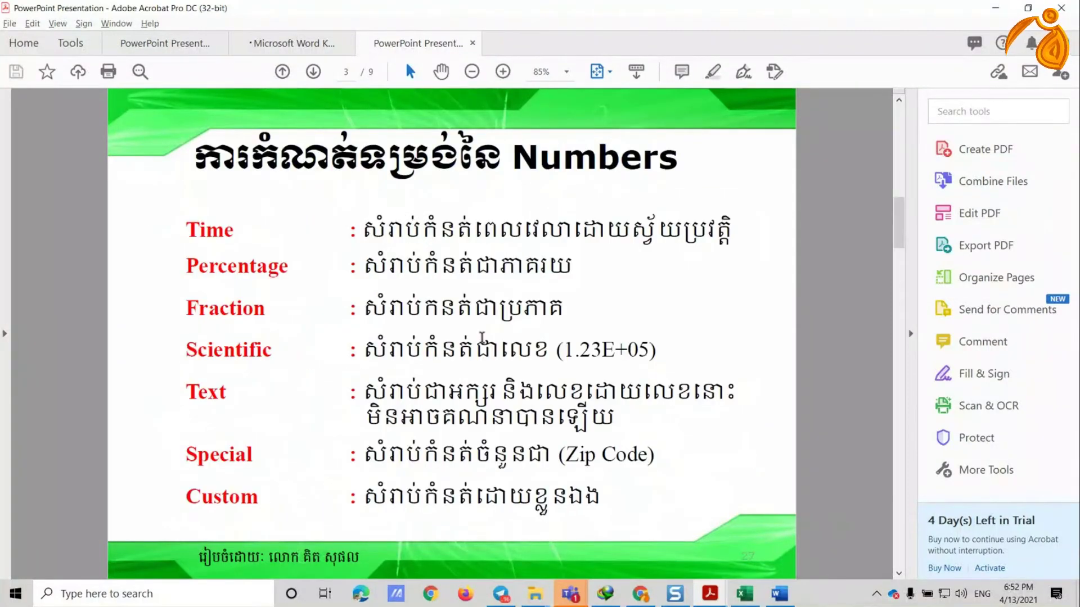
scroll(482, 338, "down", 1)
scroll(482, 337, "down", 1)
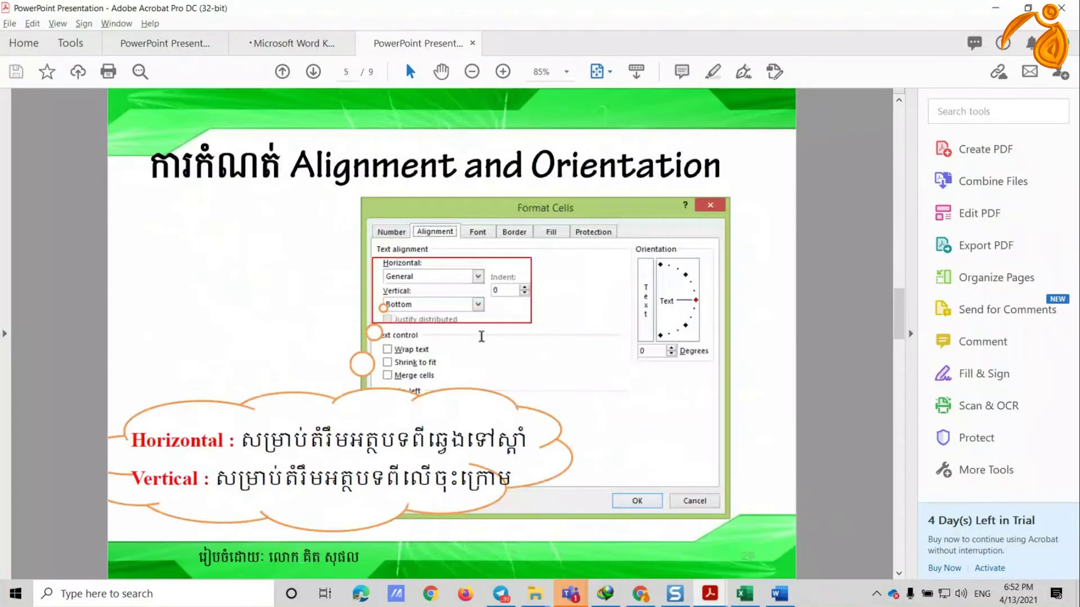
scroll(481, 337, "down", 1)
scroll(482, 337, "down", 1)
scroll(481, 336, "up", 1)
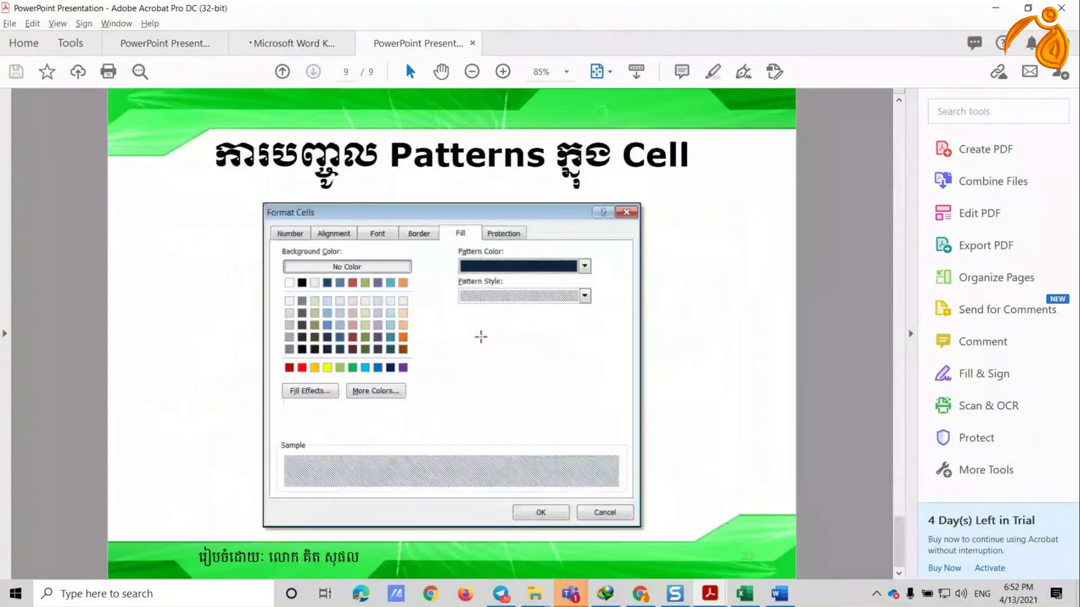
scroll(480, 335, "up", 1)
scroll(480, 336, "up", 1)
scroll(481, 335, "up", 4)
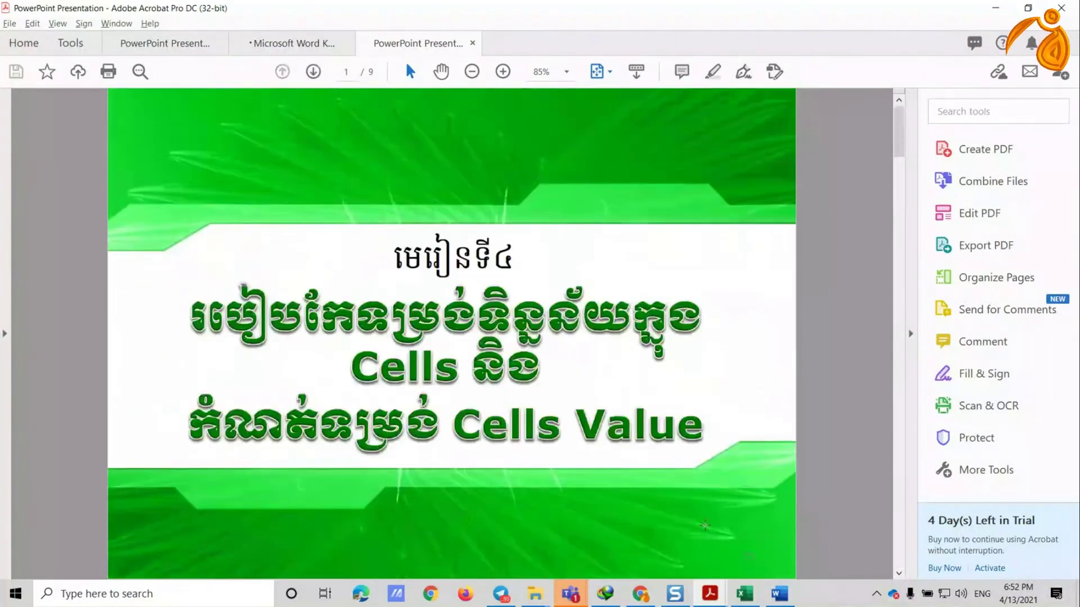
mouse_move(744, 594)
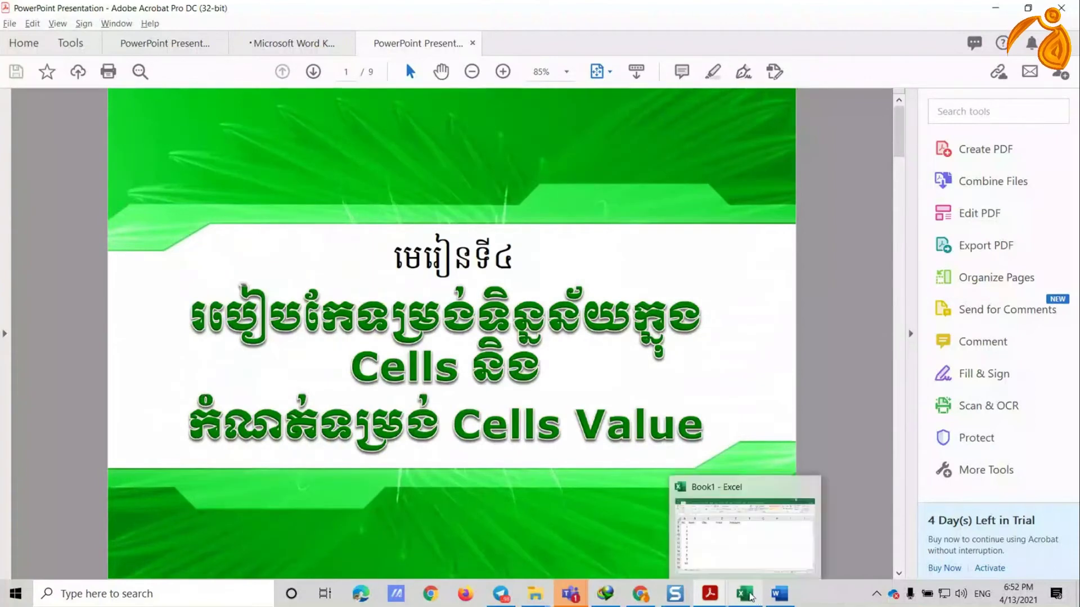
left_click(751, 596)
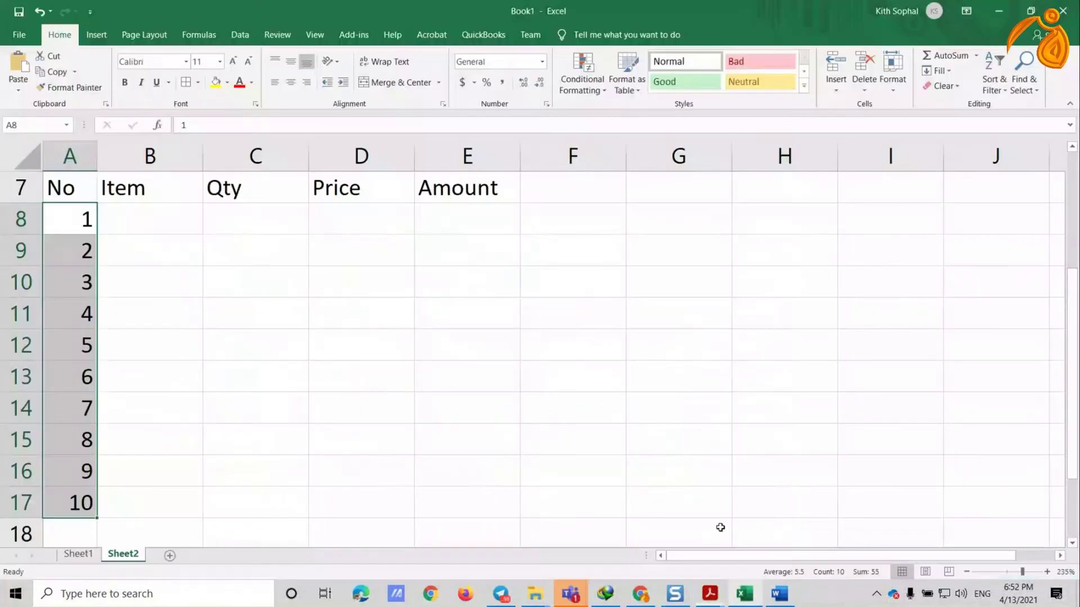
Step: Give the No cells the custom number format 00 and centre them
left_click(546, 104)
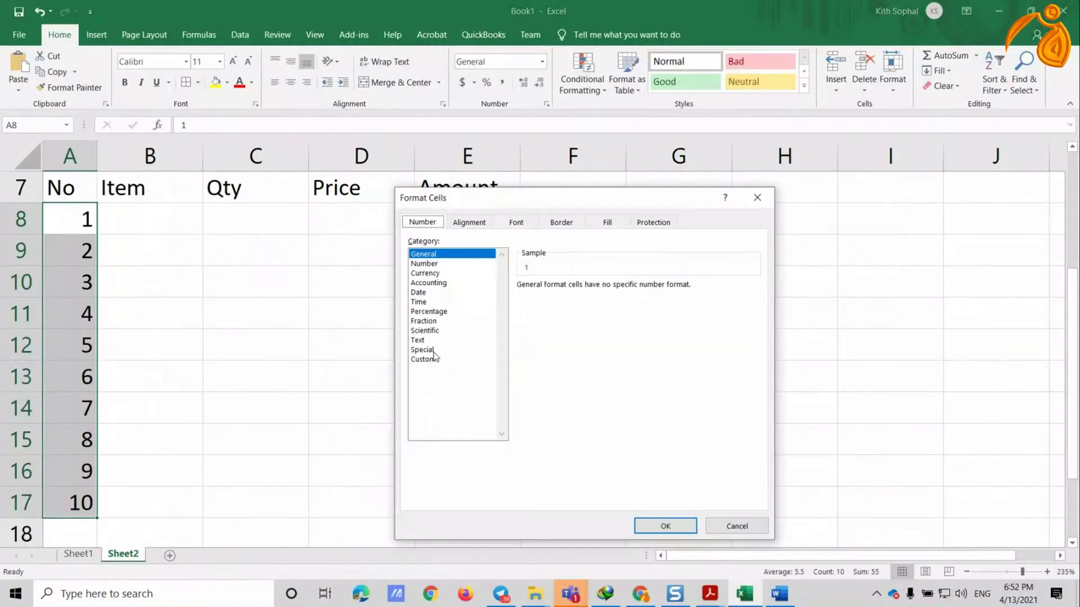
left_click(432, 361)
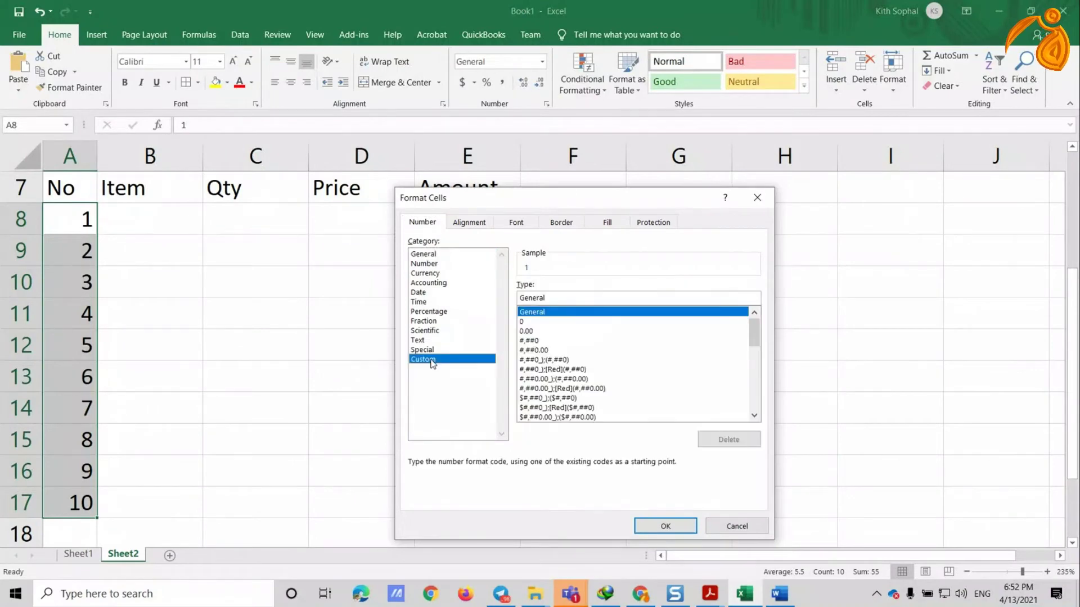
double_click(595, 297)
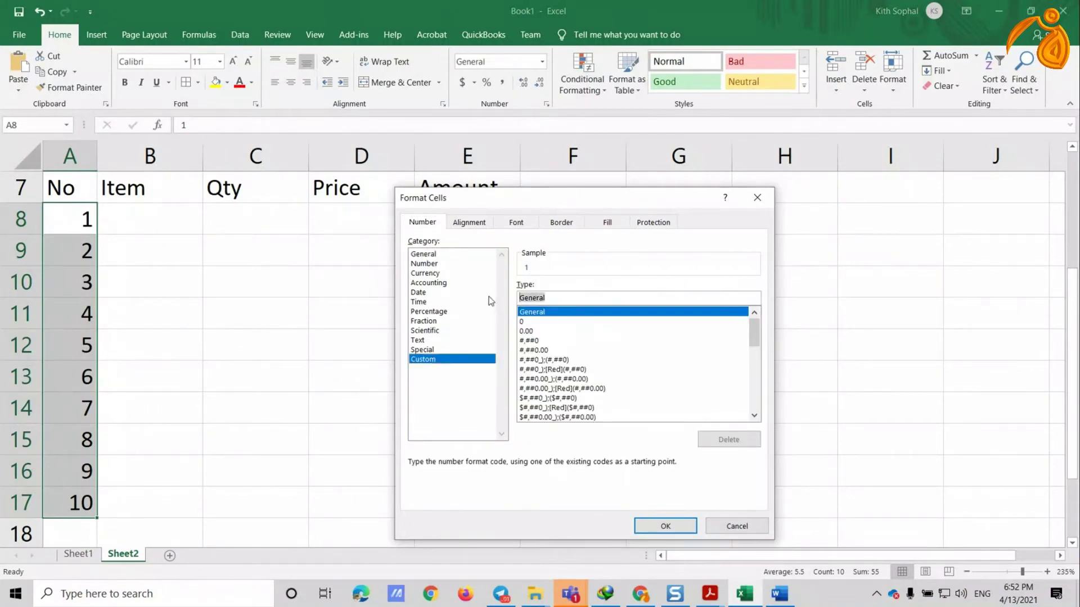
type("00")
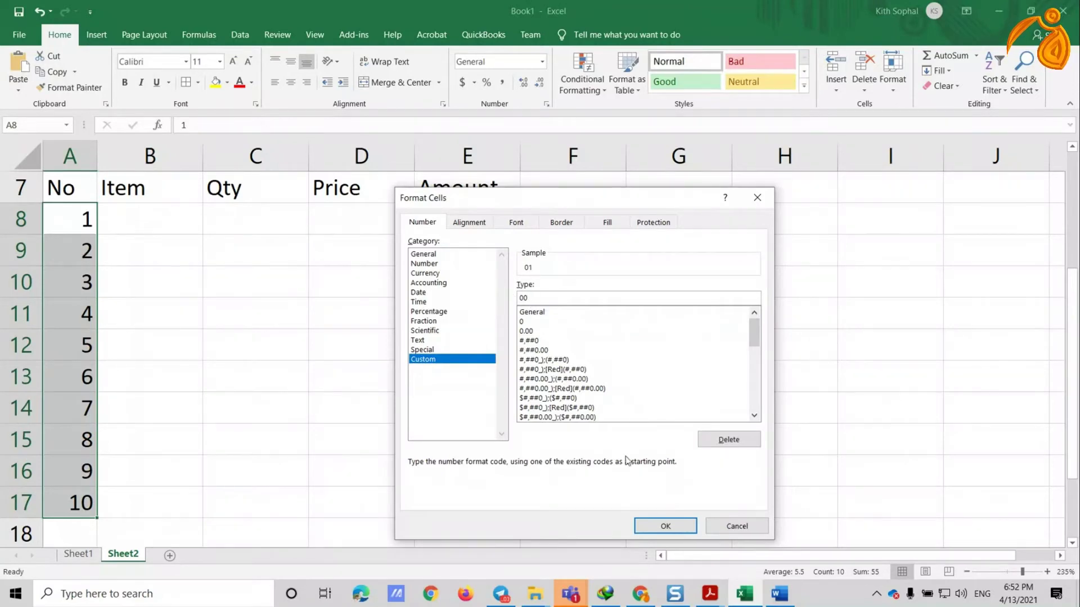
left_click(658, 527)
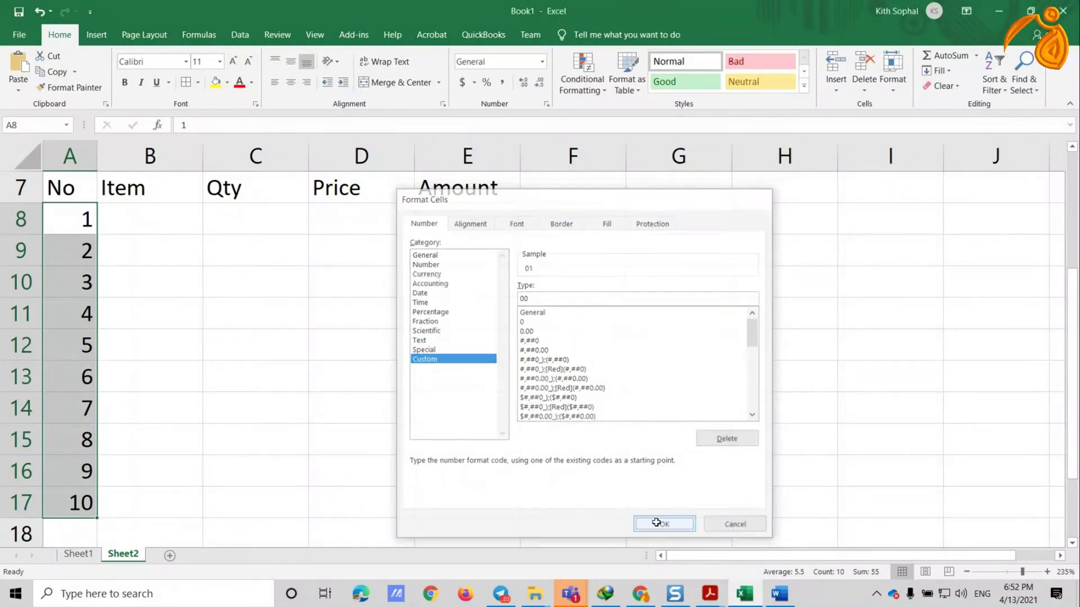
left_click(291, 83)
Step: Enter January in B8 and fill the months down to October in B17
left_click(155, 214)
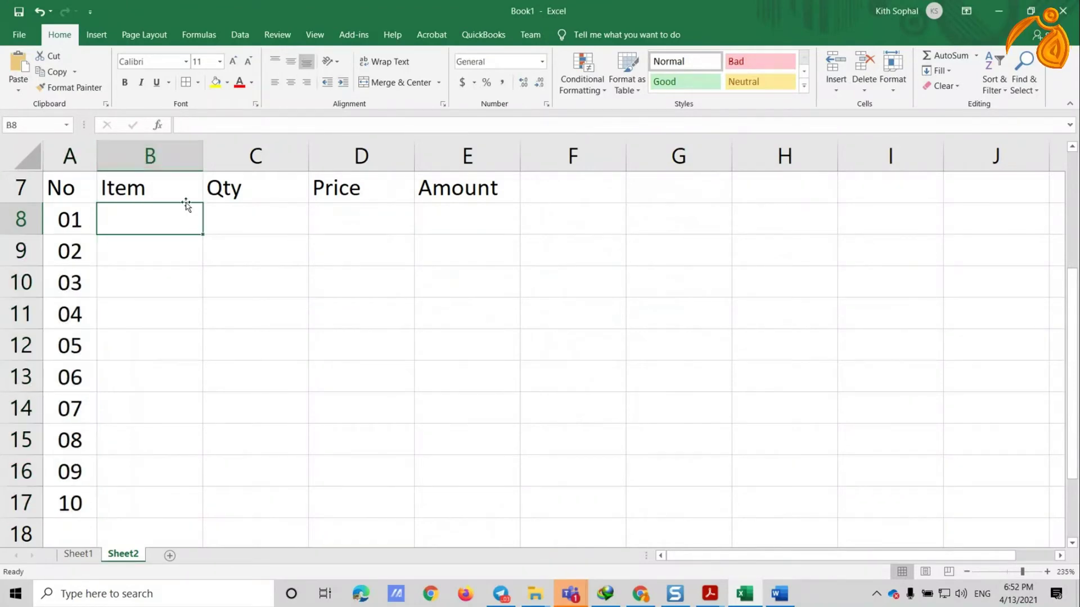
type("January")
key("Return")
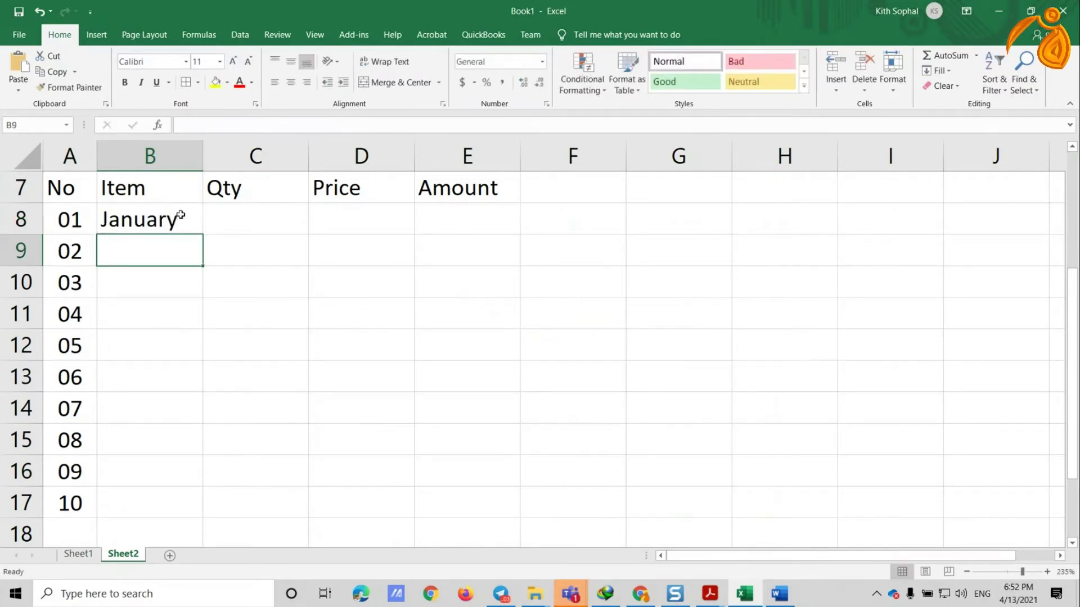
left_click(191, 221)
left_click_drag(203, 232, 183, 514)
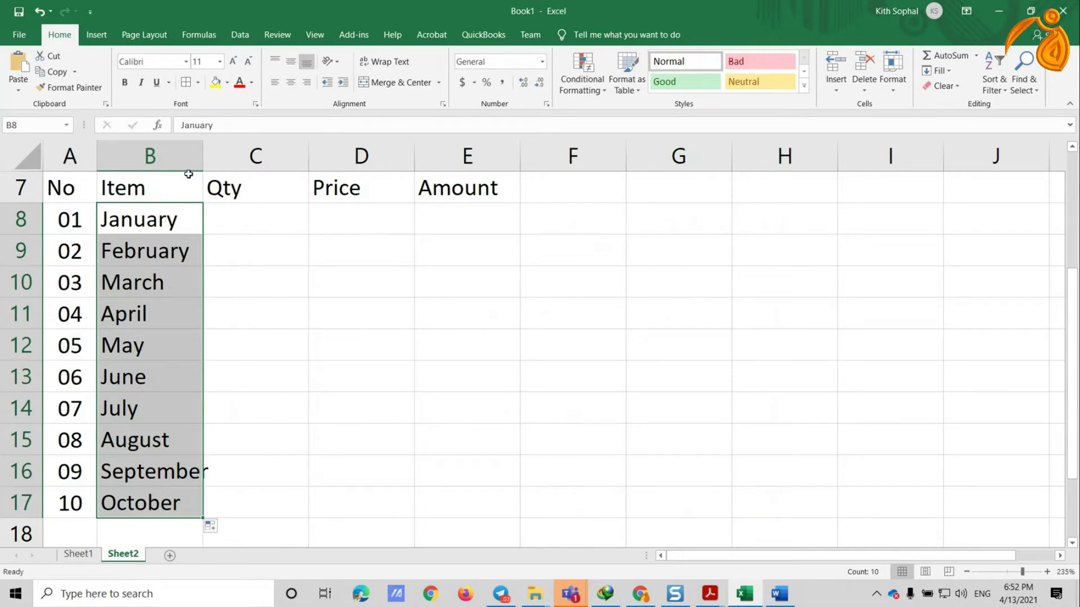
Step: Widen column B and fill quantities from 52 and 41 down to C17
left_click_drag(203, 160, 293, 165)
left_click_drag(318, 203, 358, 237)
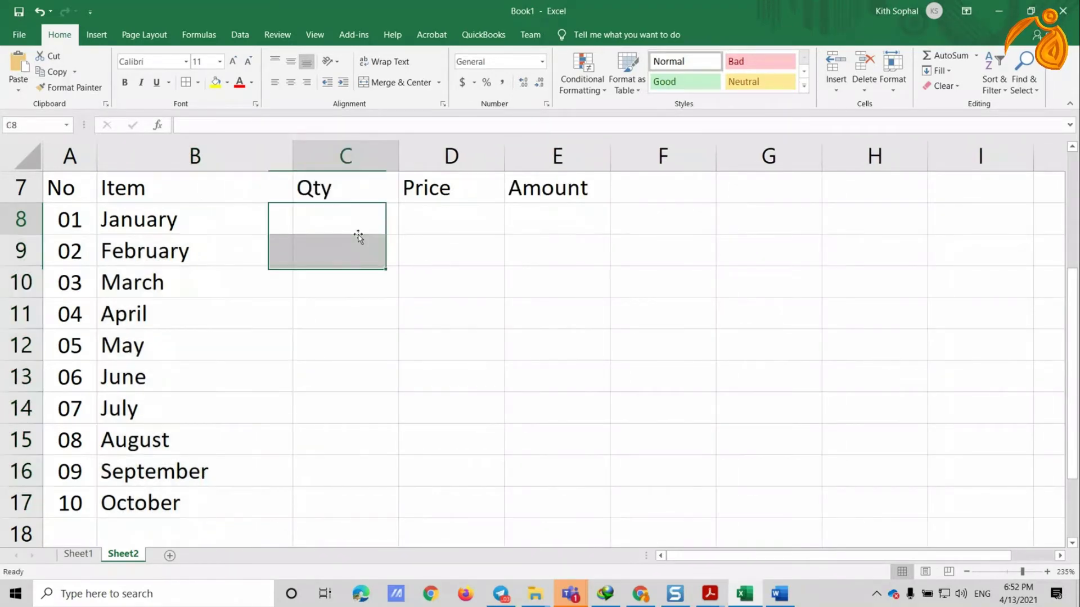
type("52")
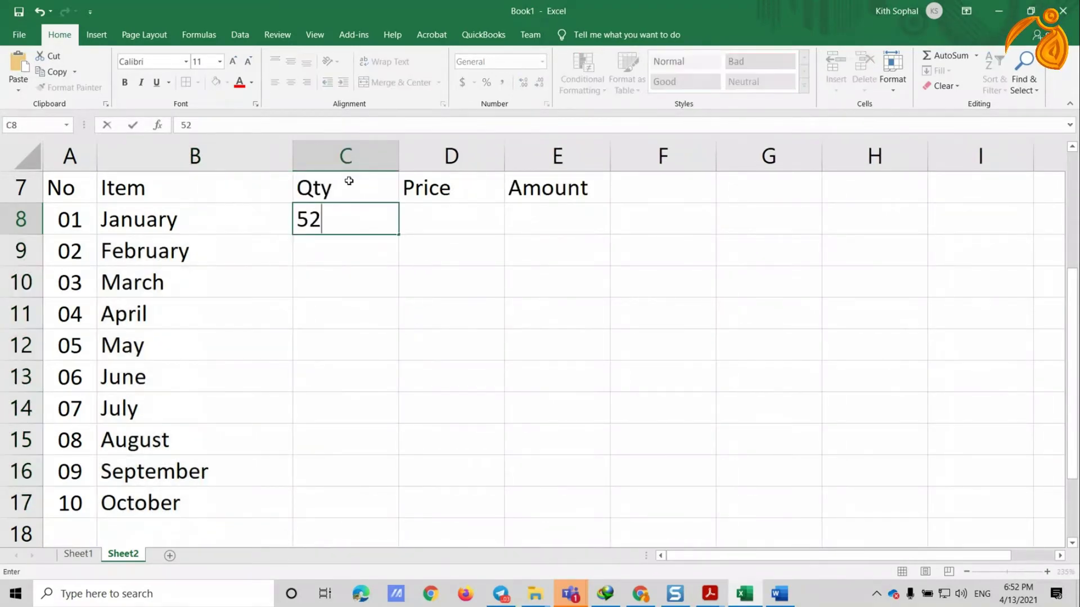
key("Return")
type("41")
left_click(374, 221)
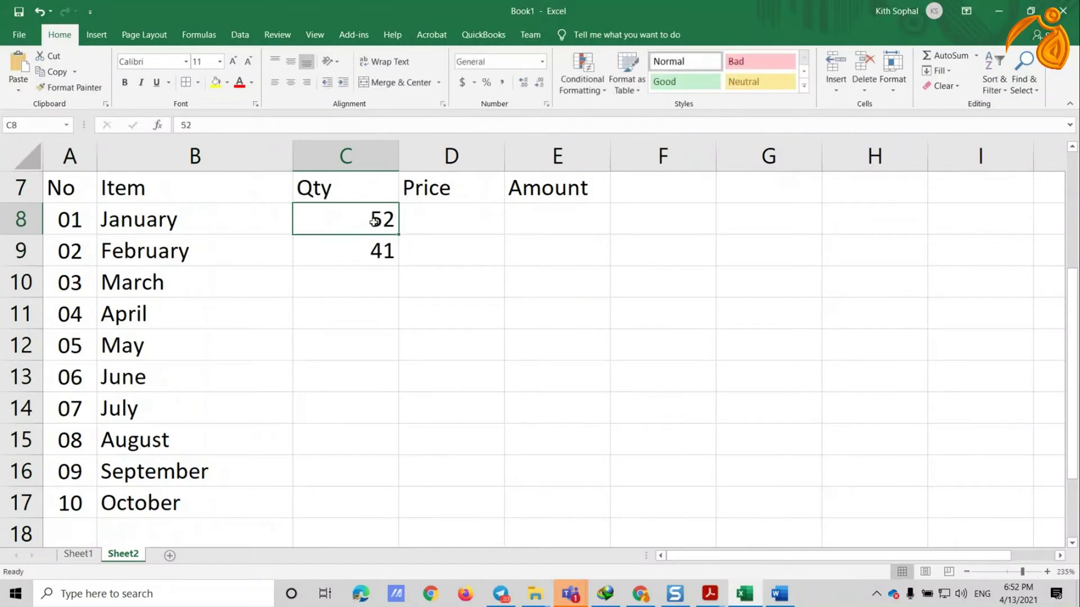
mouse_move(374, 221)
left_mouse_down()
mouse_move(394, 420)
mouse_move(382, 512)
left_mouse_up()
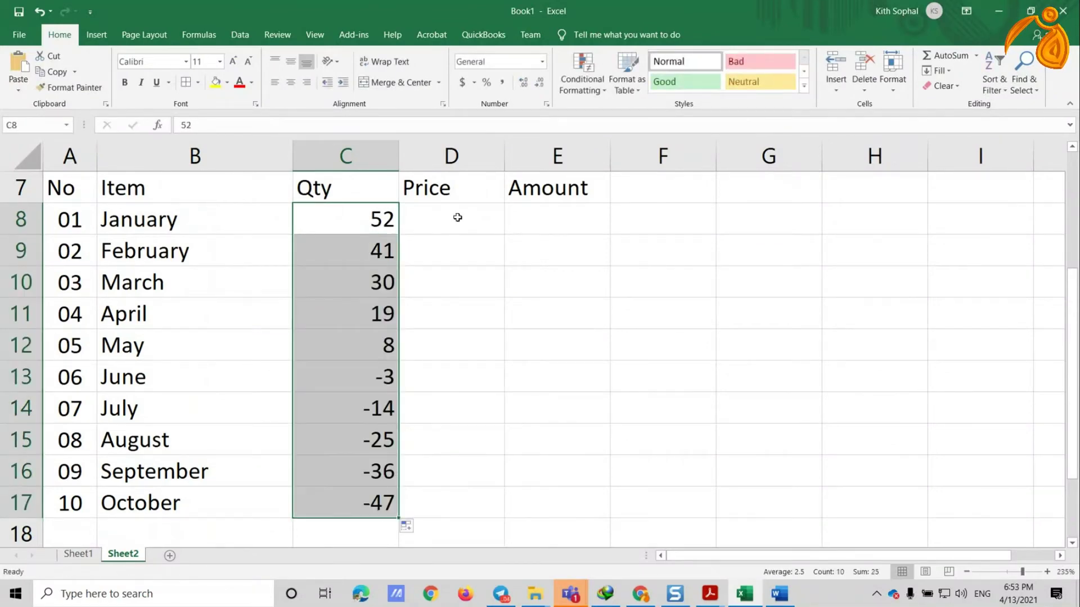
Step: Enter prices 2, 4, 6 in D8:D10 and extend the series down to 20
left_click(457, 218)
type("2")
key("Return")
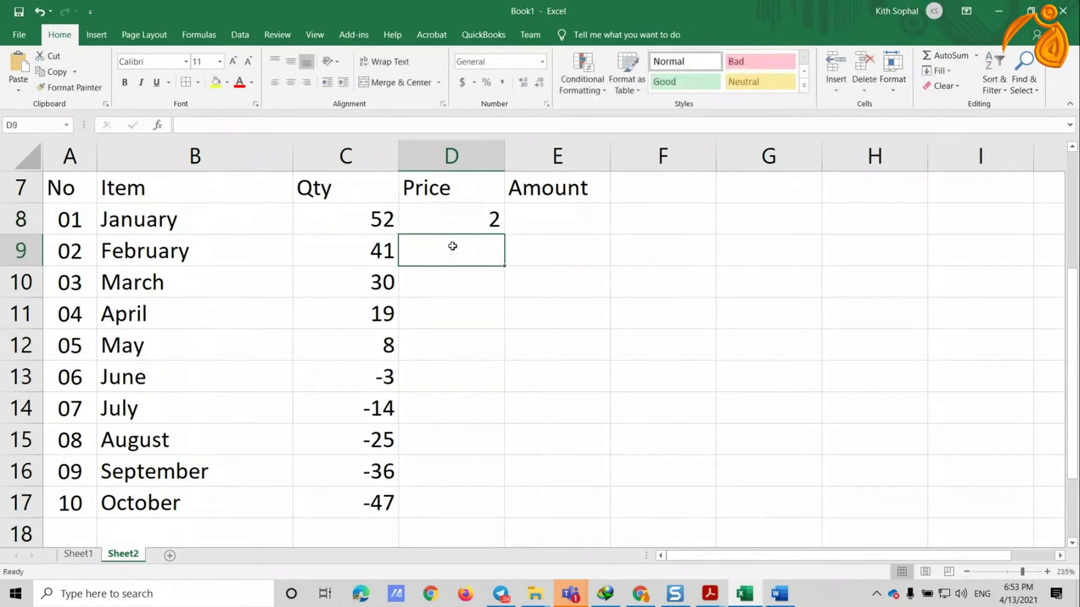
type("4")
key("Return")
type("6")
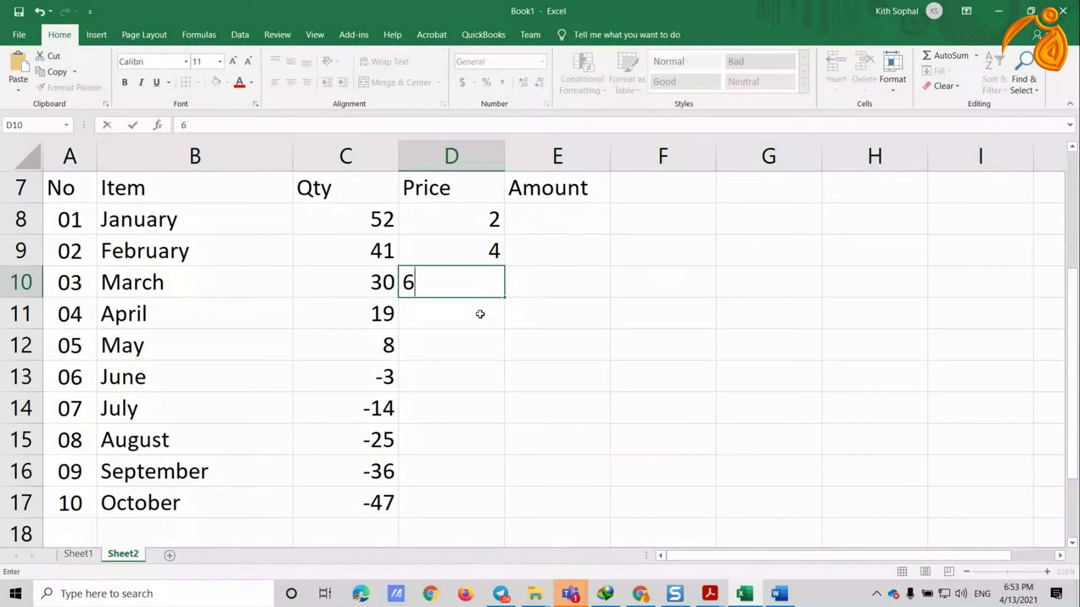
mouse_move(480, 220)
left_mouse_down()
mouse_move(498, 284)
mouse_move(492, 524)
left_mouse_up()
Step: Replace C13:C17 with 54, 12, 4, 78, 12 and slightly widen the Price column
left_click(379, 378)
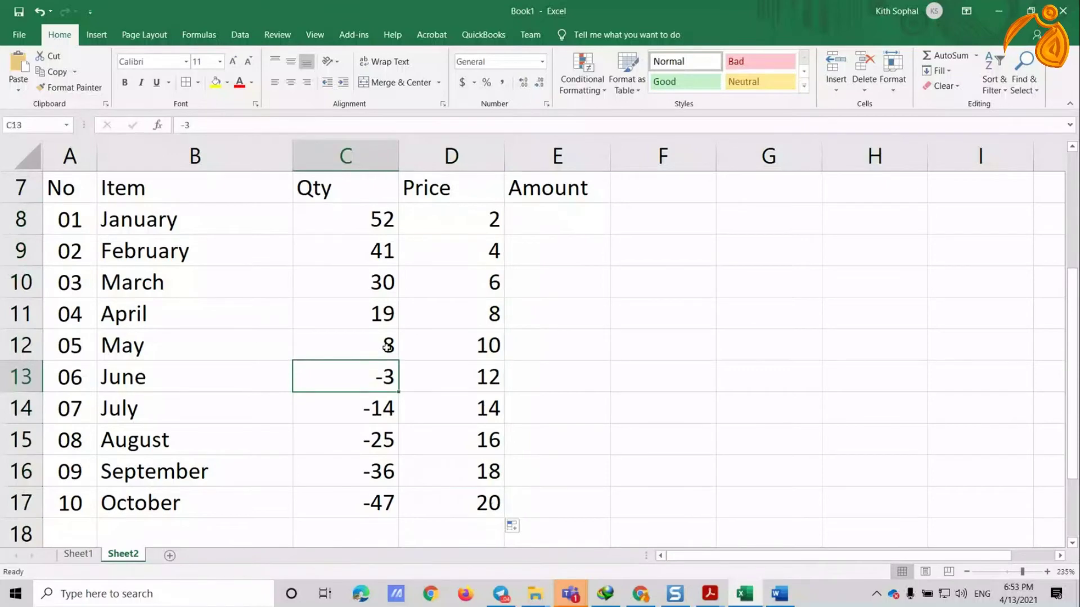
type("5")
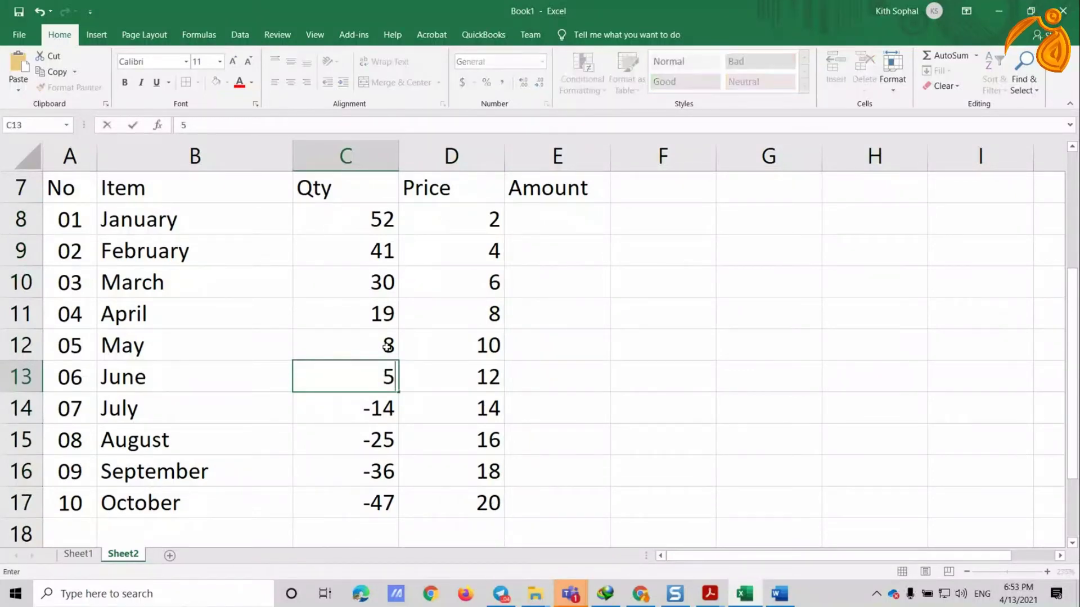
type("4 12 4 7")
type("8 ")
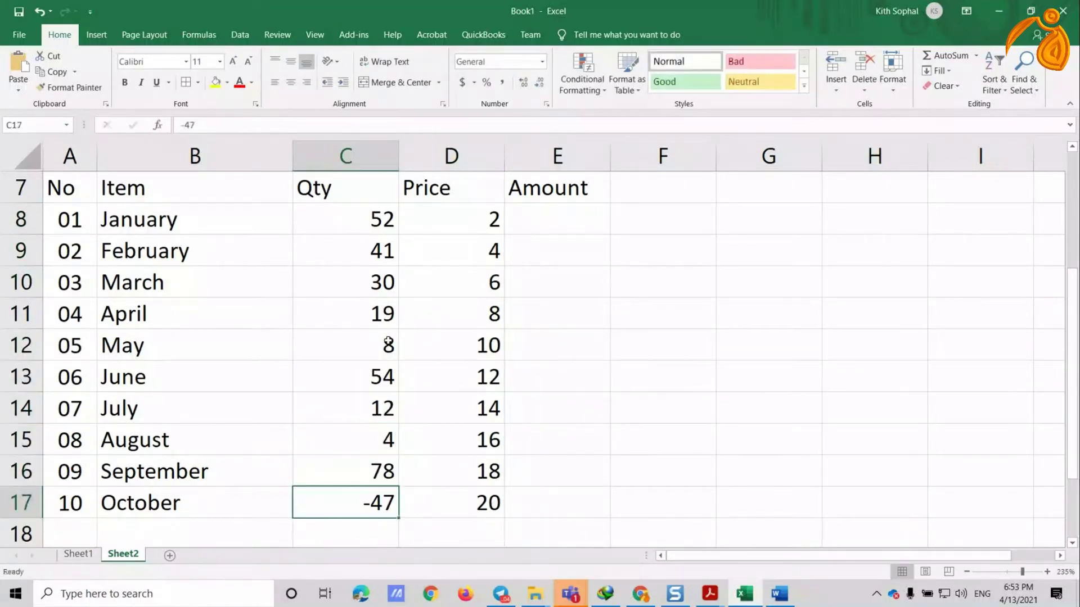
type("12")
left_click(545, 368)
left_click(478, 222)
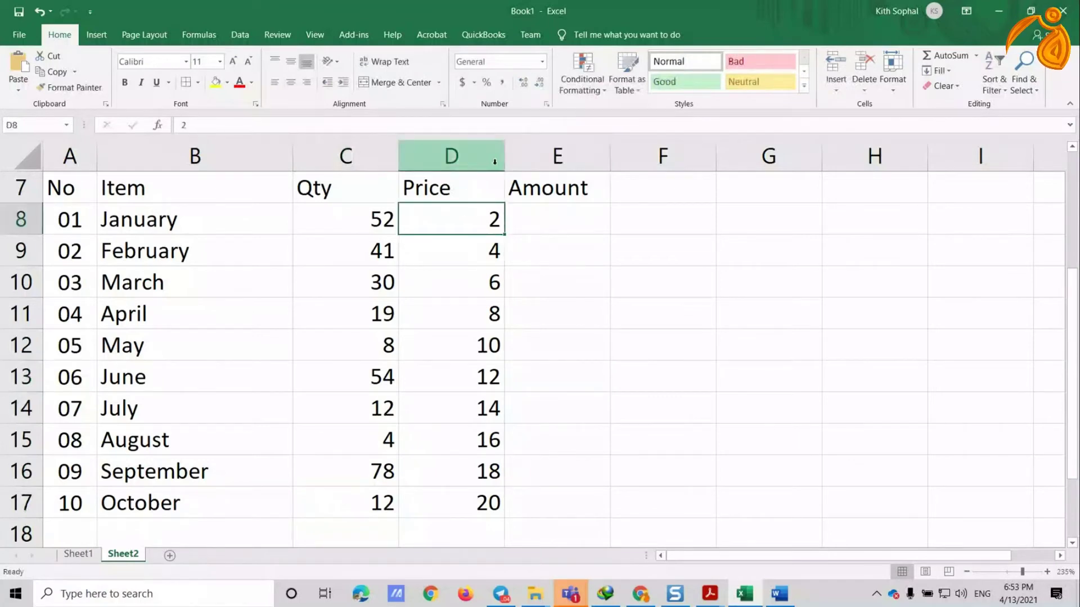
left_click_drag(505, 161, 513, 161)
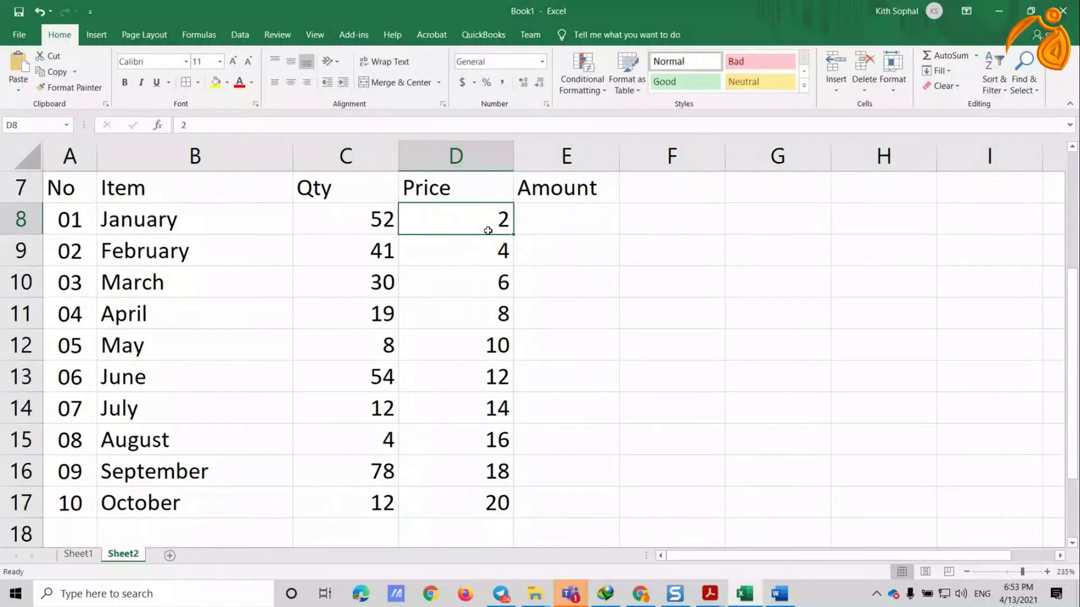
Step: Format D8:D17 as Accounting dollars and change D8 to 2.50 and D10 to 6.50
left_click_drag(483, 221, 483, 502)
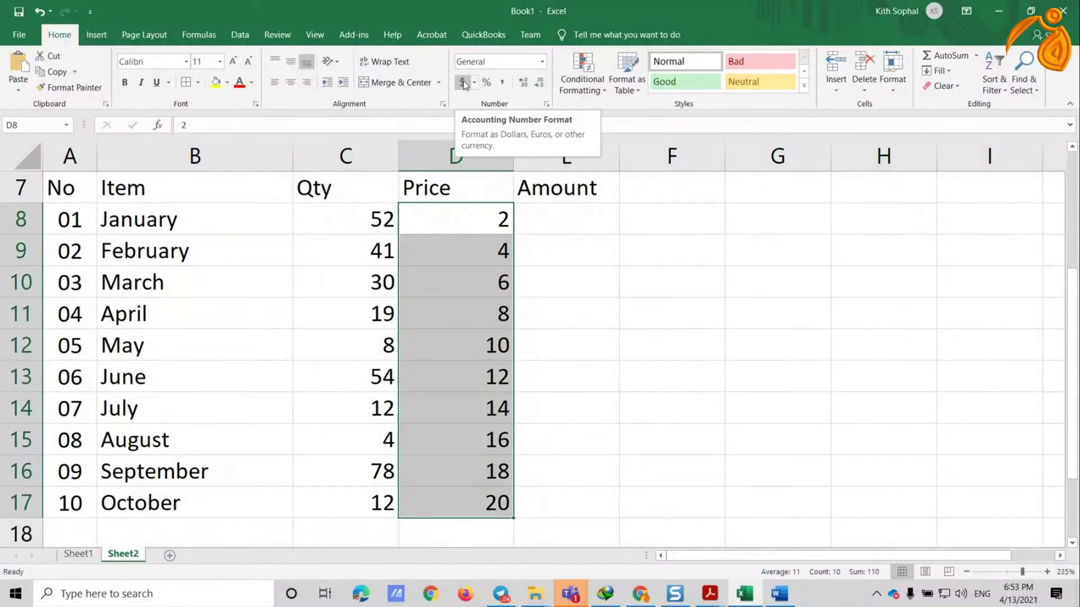
left_click(462, 82)
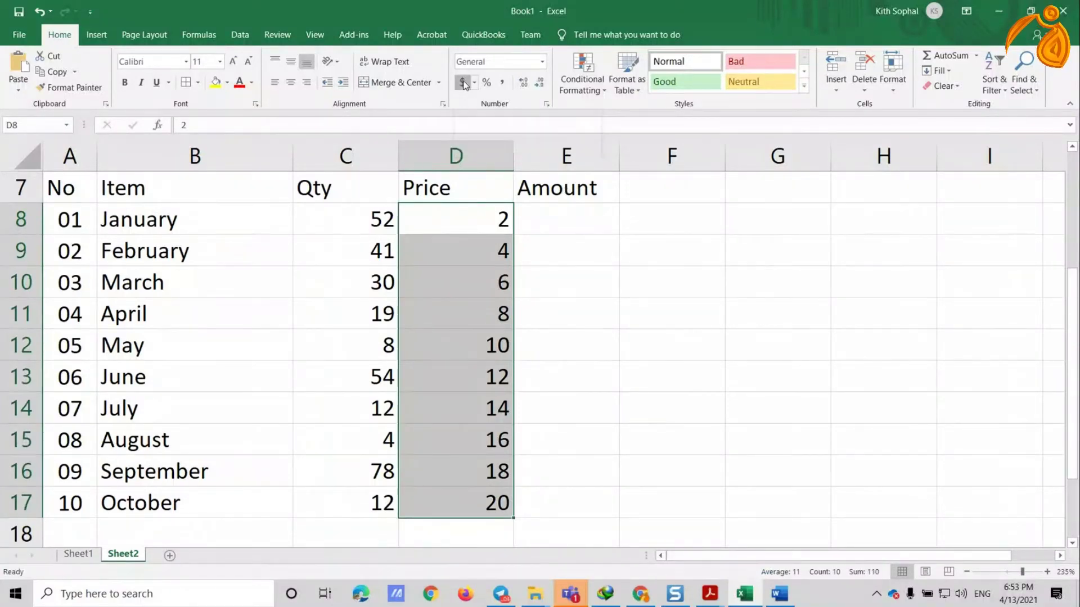
left_click(463, 218)
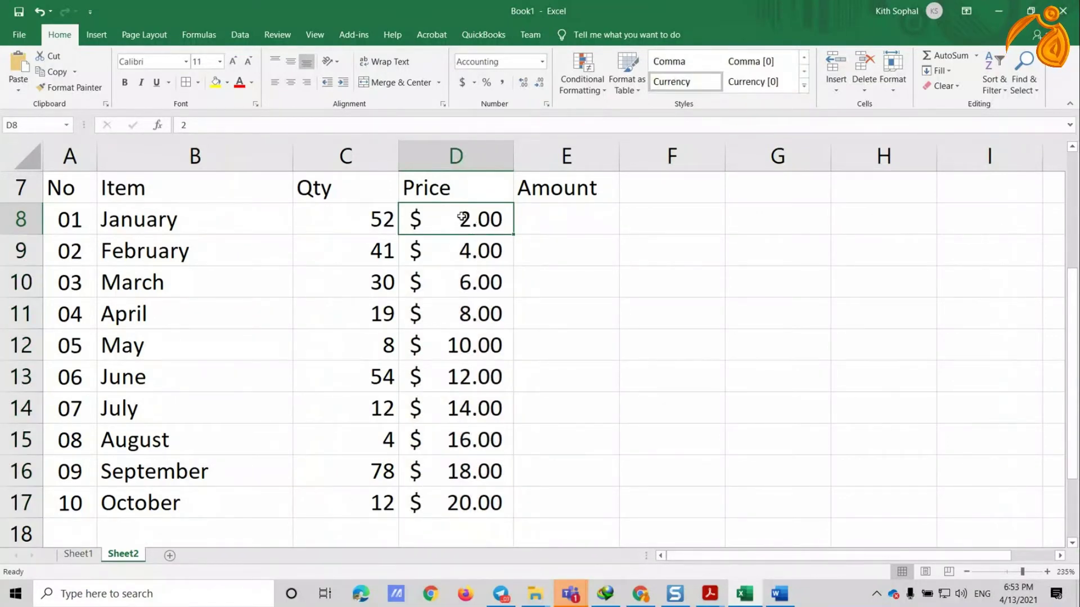
type("2.5")
key("Return")
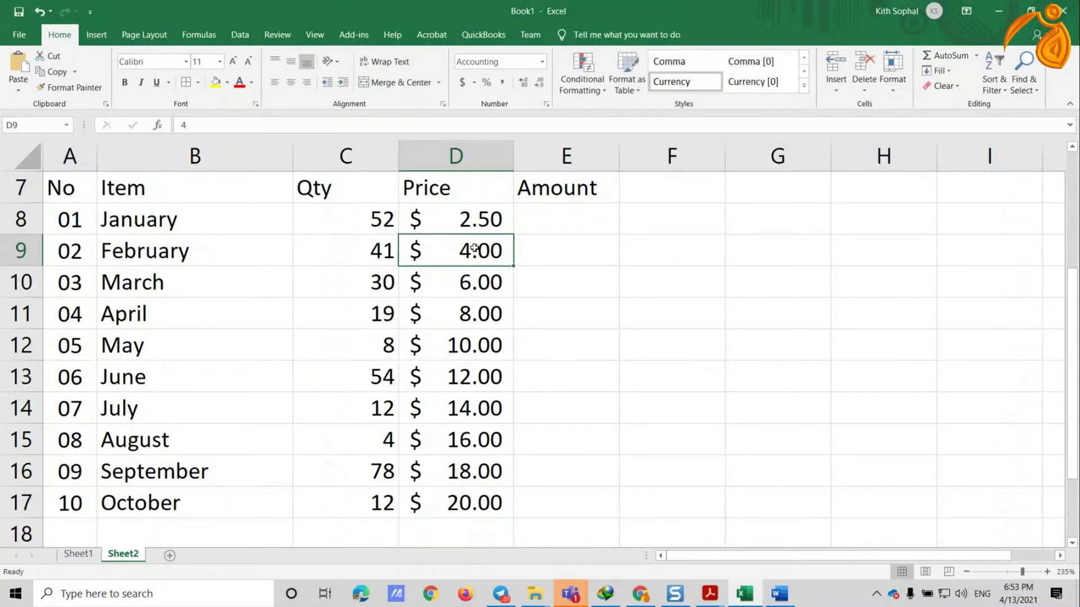
left_click(471, 287)
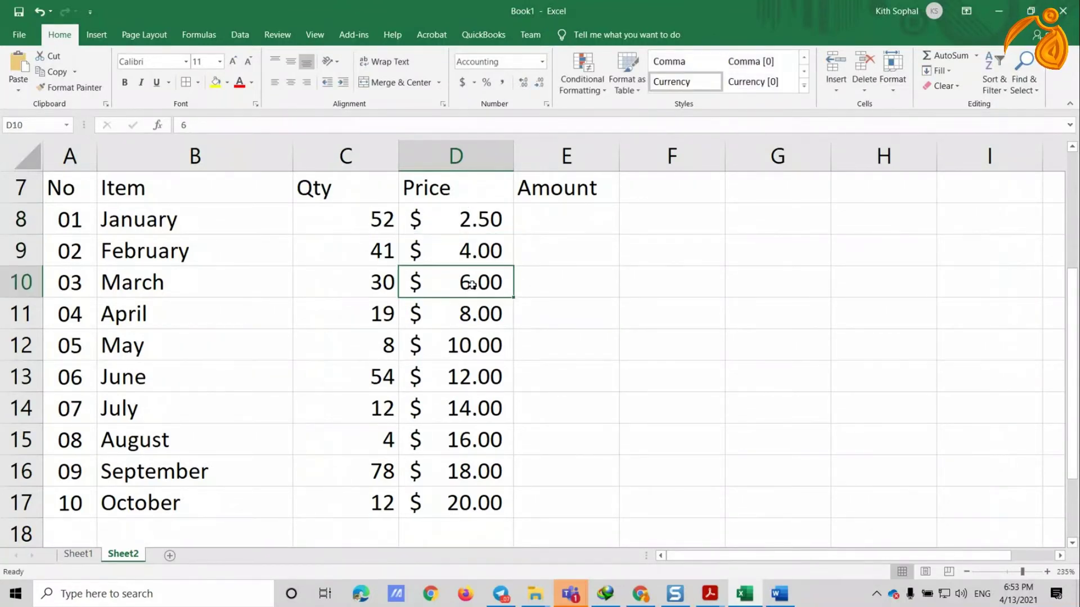
type("6.5")
key("Return")
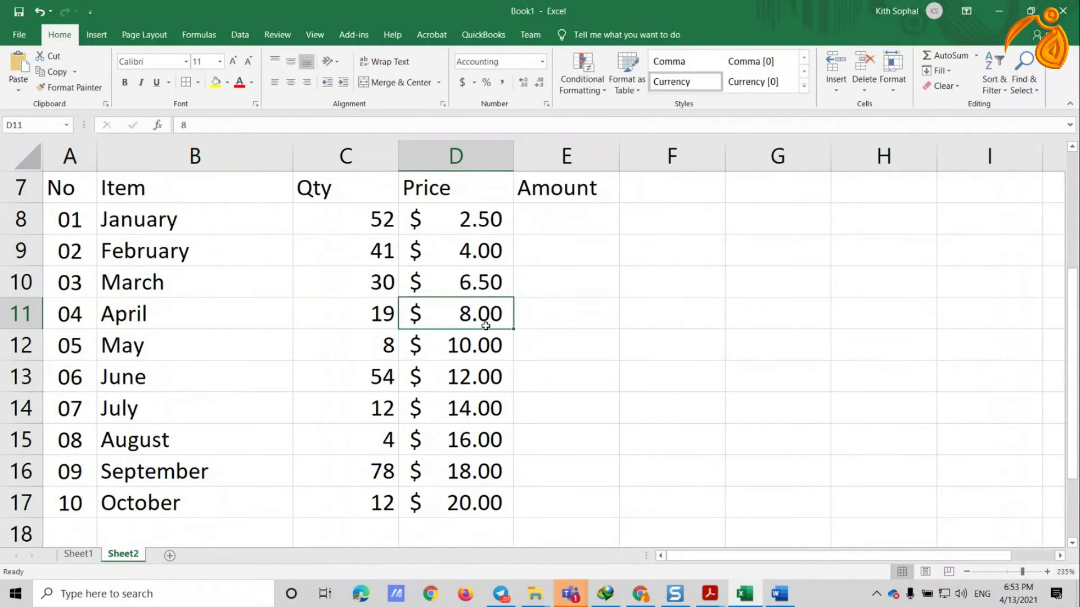
left_click(487, 348)
key("Up")
key("Up")
key("Up")
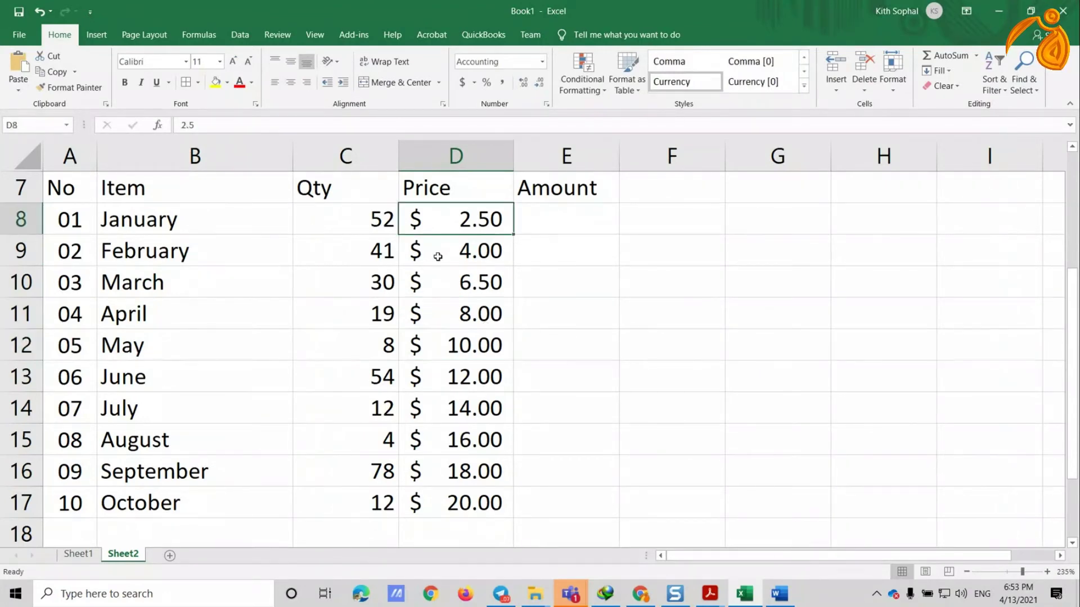
Step: Add outline and inside borders to the table A7:E17
left_click_drag(71, 180, 574, 499)
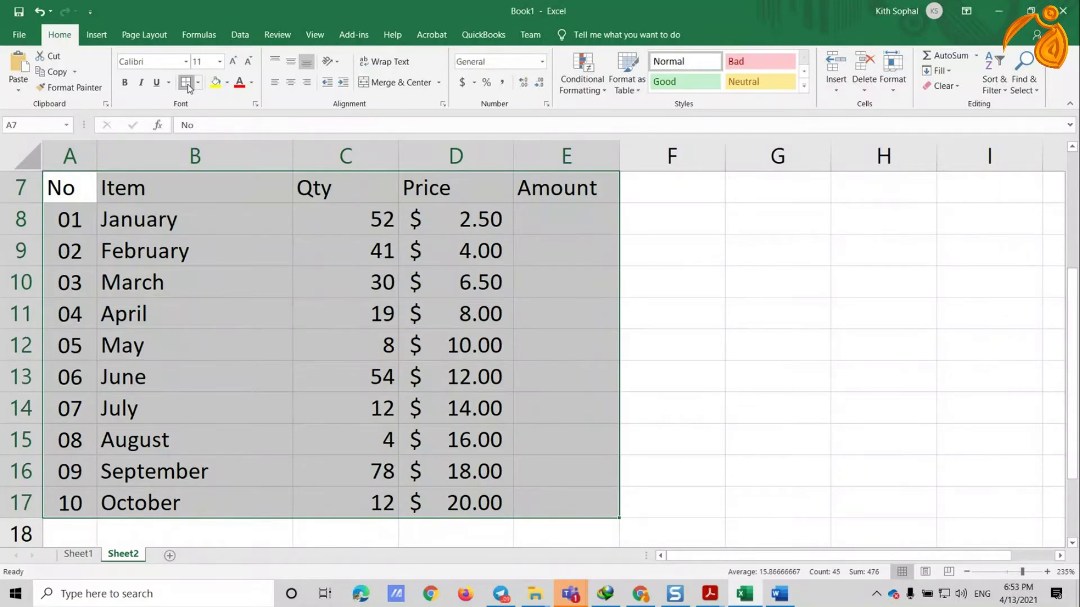
key("ctrl+1")
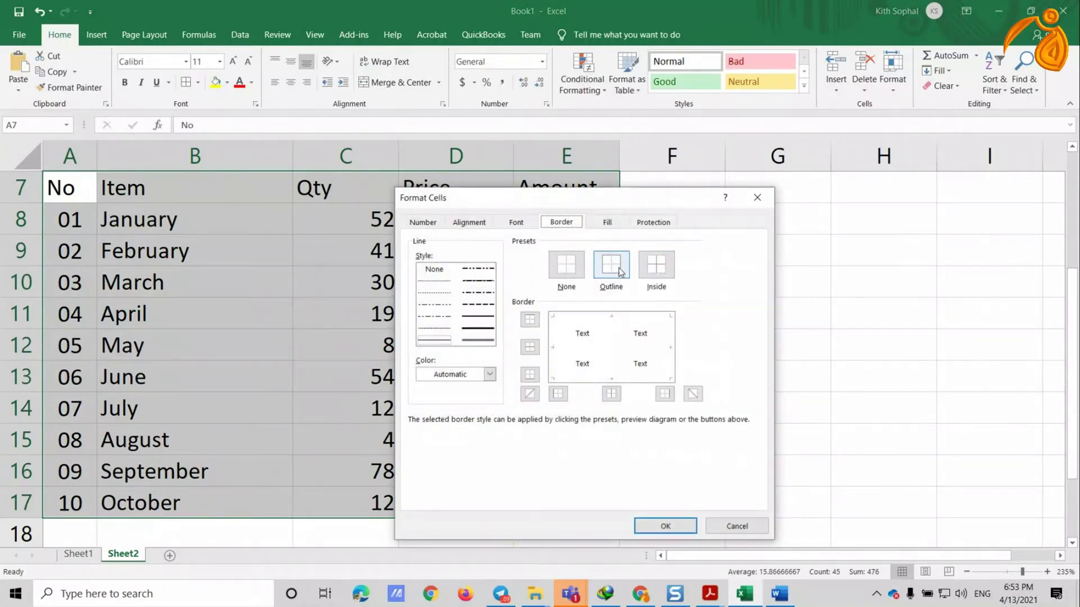
left_click(656, 266)
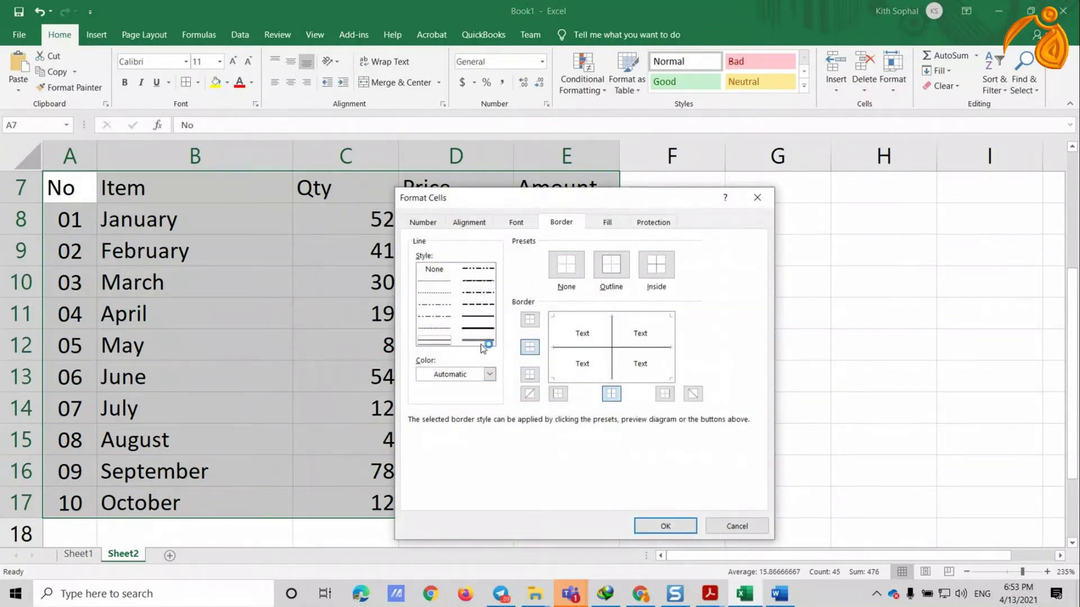
left_click(612, 265)
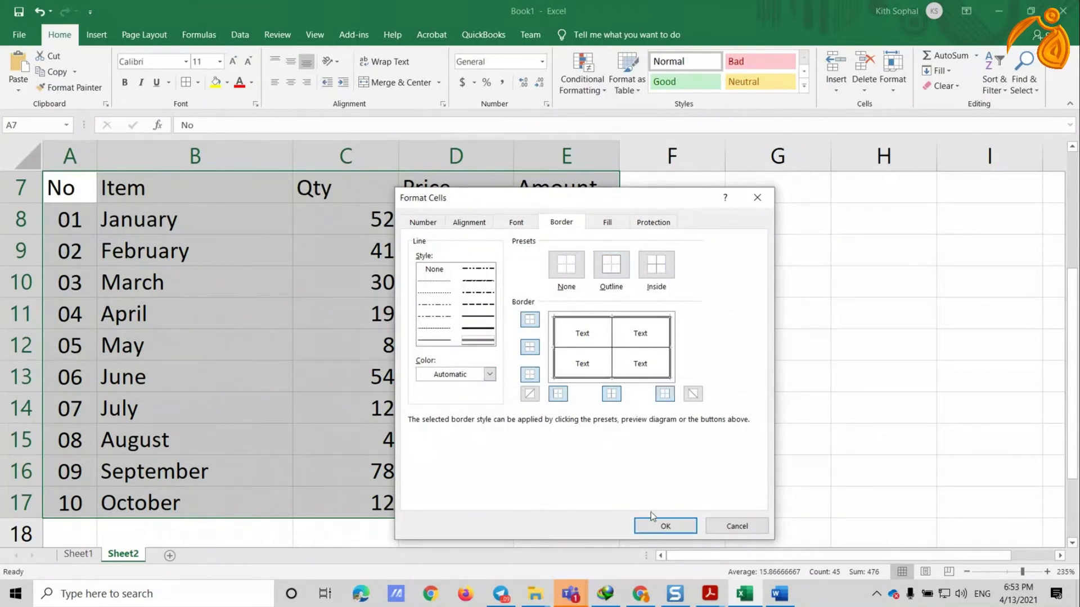
left_click(665, 527)
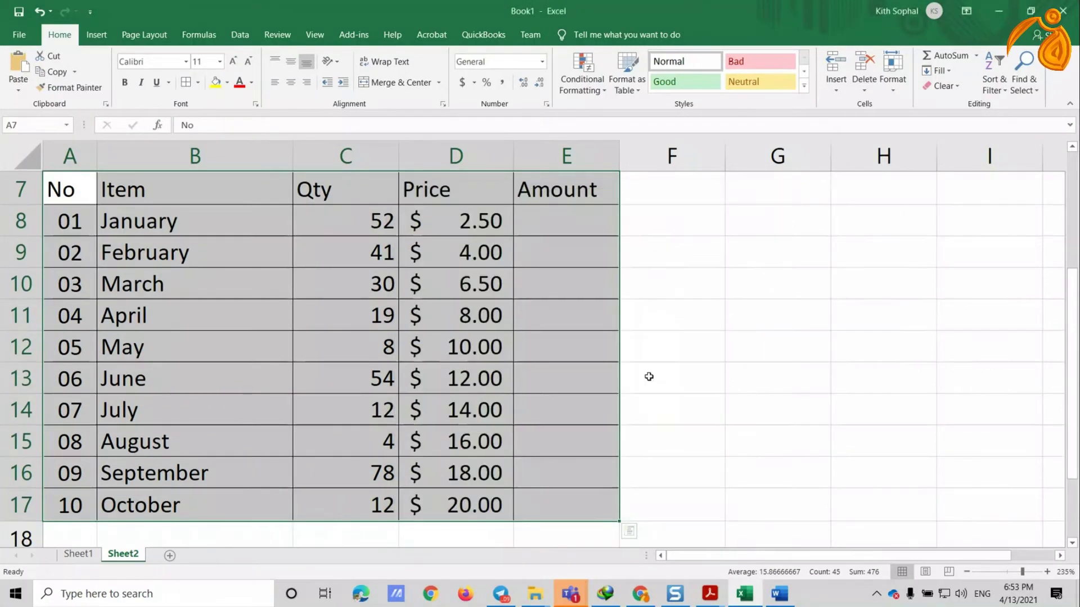
left_click(658, 369)
Step: Widen the Amount column and make header row A7:E7 yellow, bold and centred
left_click_drag(619, 156, 638, 156)
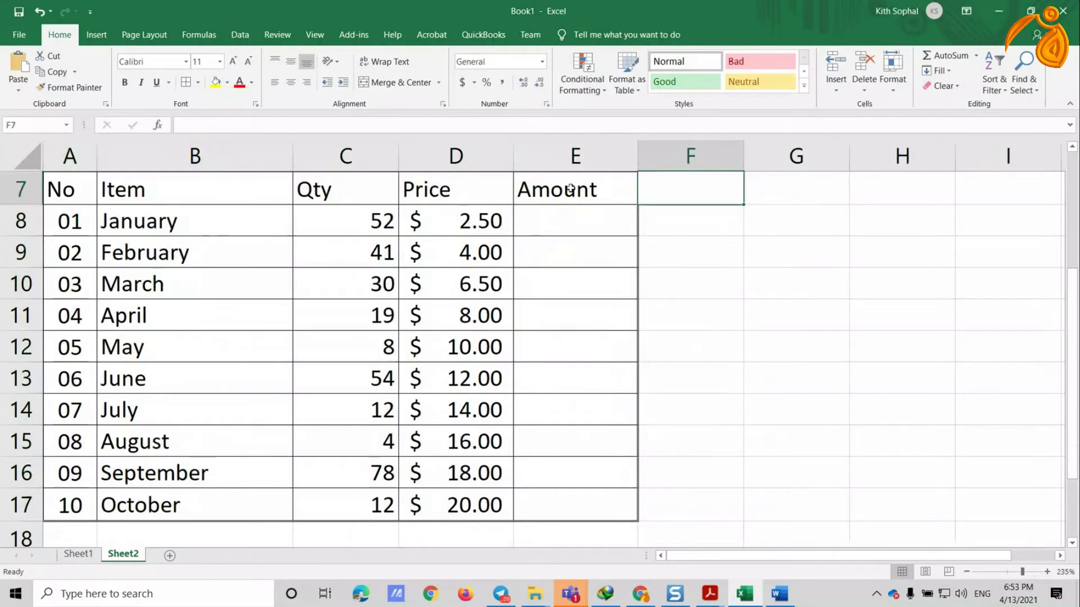
left_click_drag(574, 190, 67, 190)
left_click(217, 84)
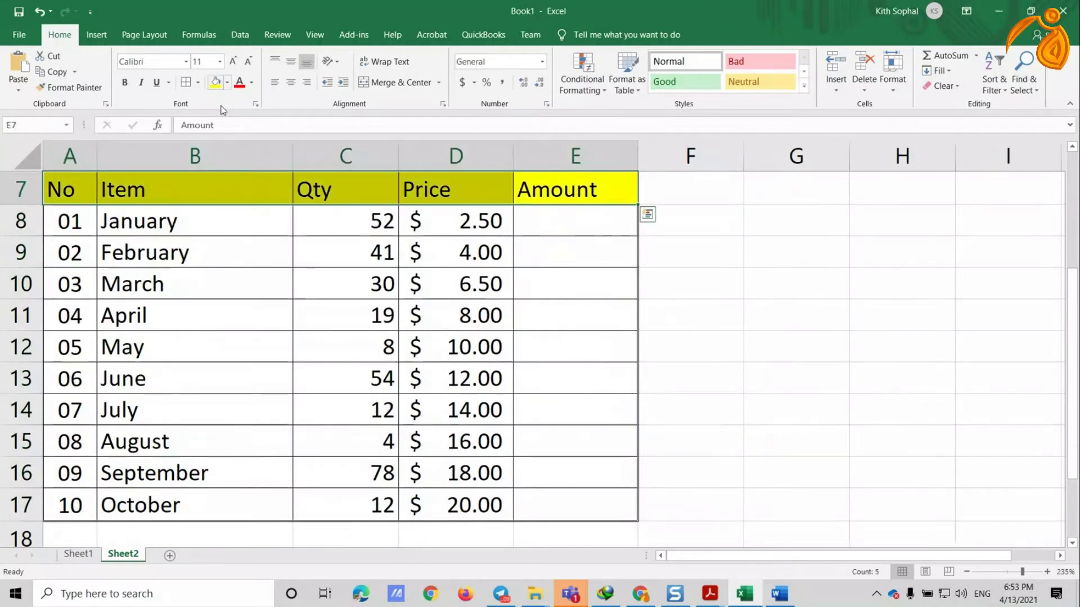
left_click(490, 248)
left_click_drag(505, 196, 506, 191)
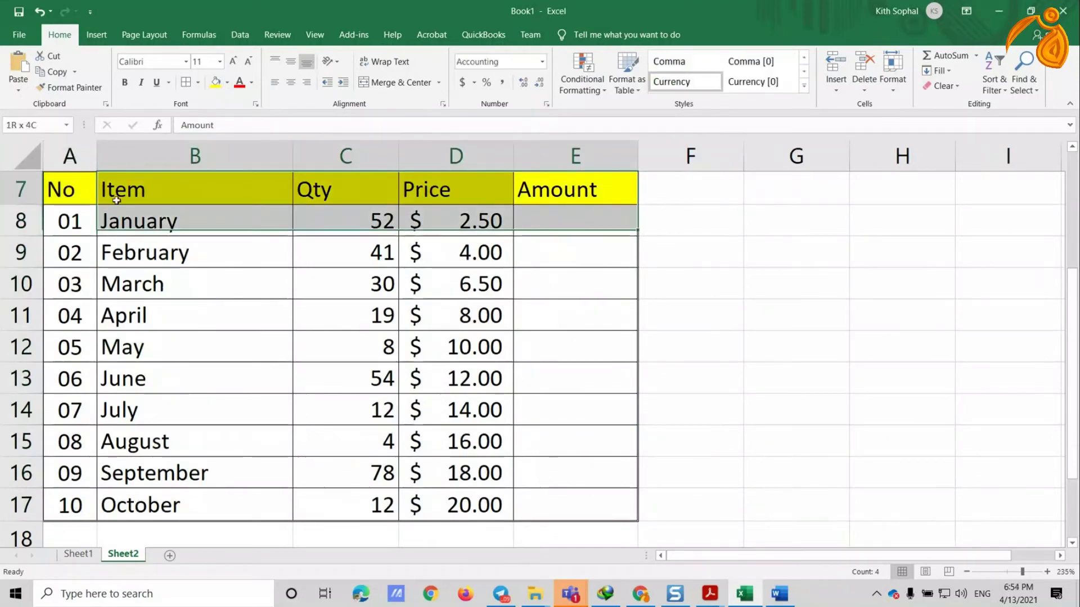
left_click(125, 82)
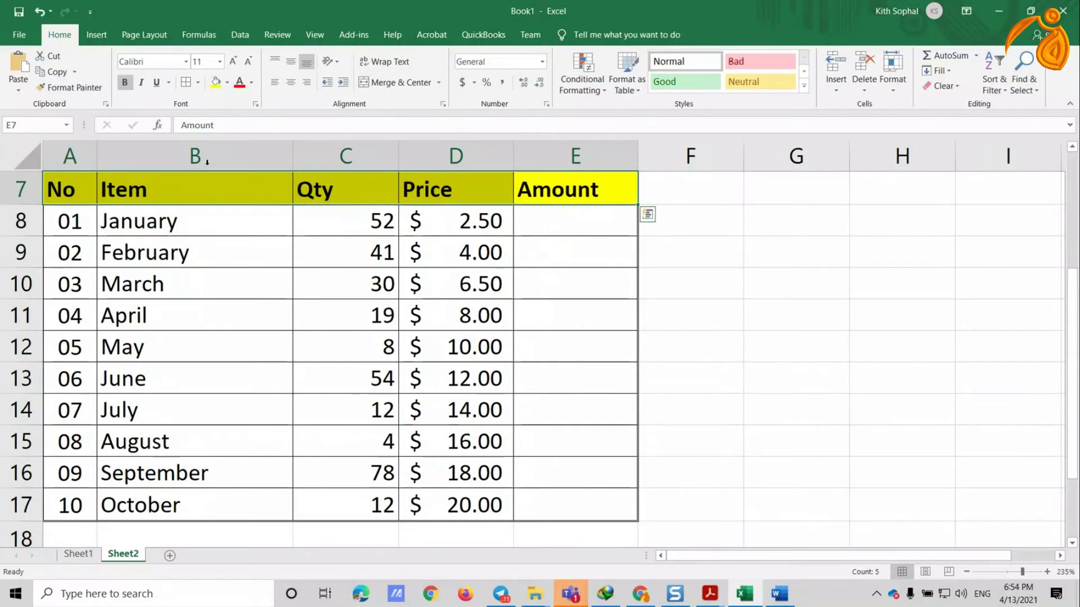
left_click(290, 82)
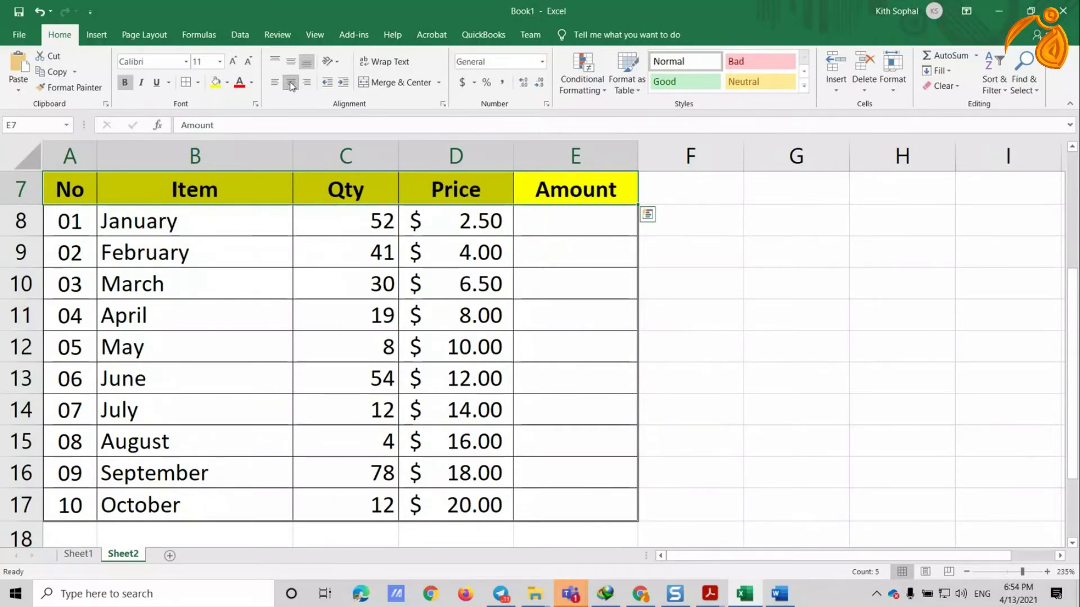
left_click(487, 209)
left_click(548, 232)
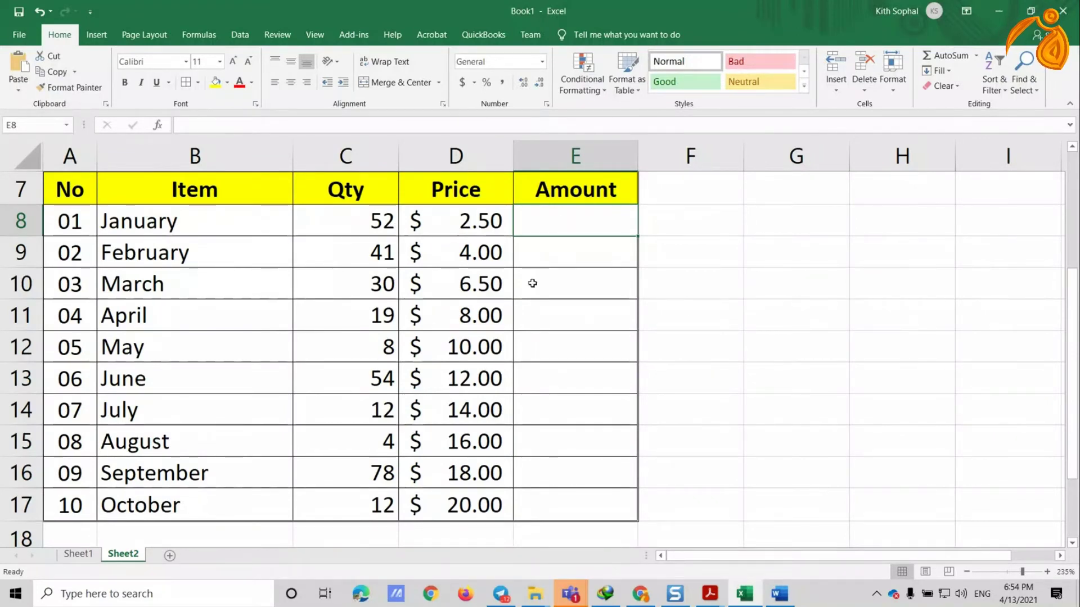
Step: Rename the Price header to Unit Price and widen column D
double_click(432, 190)
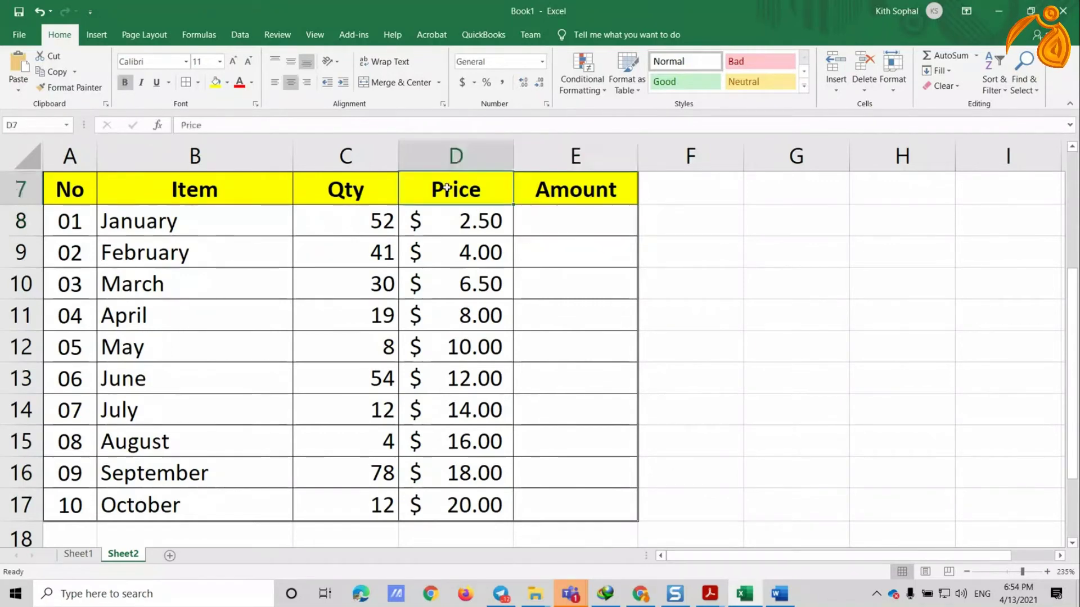
type("Unit")
key("Return")
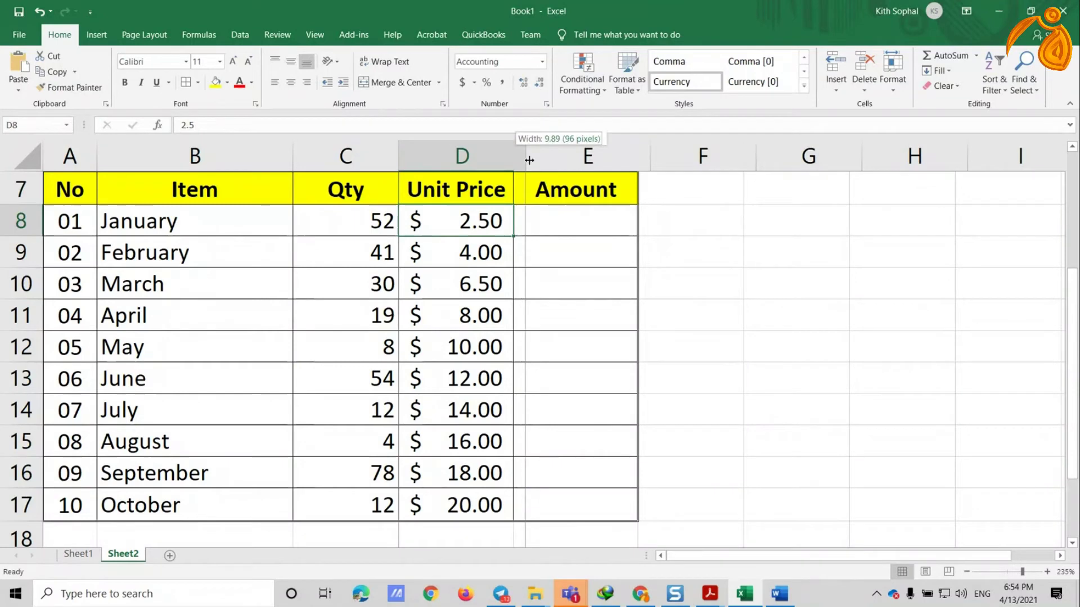
left_click_drag(517, 154, 543, 154)
Step: Move the Invoice WordArt title further to the right
scroll(396, 236, "up", 2)
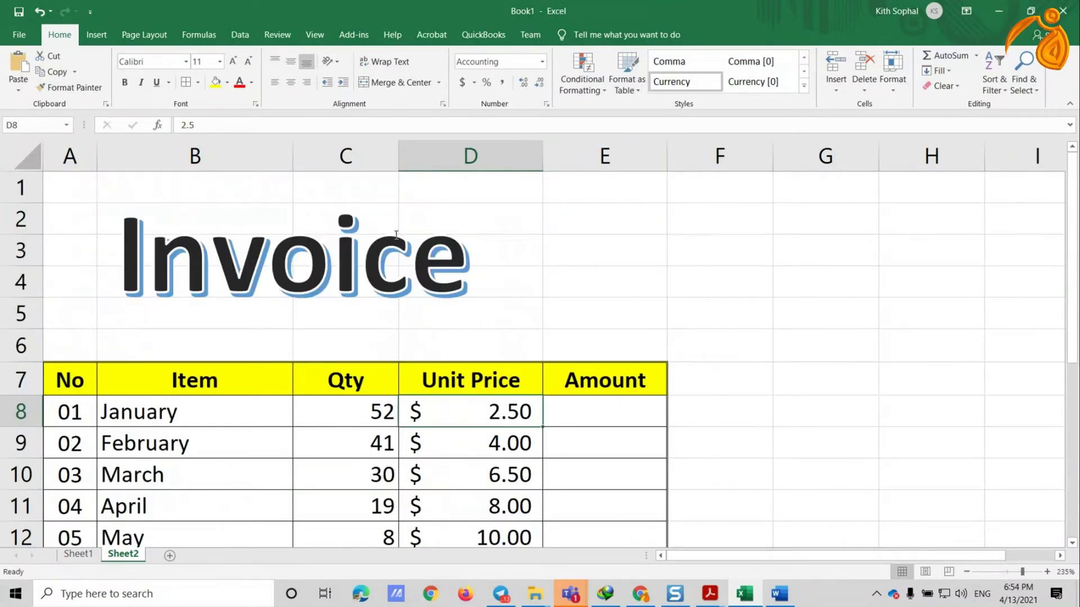
left_click(397, 236)
left_click_drag(488, 292, 539, 292)
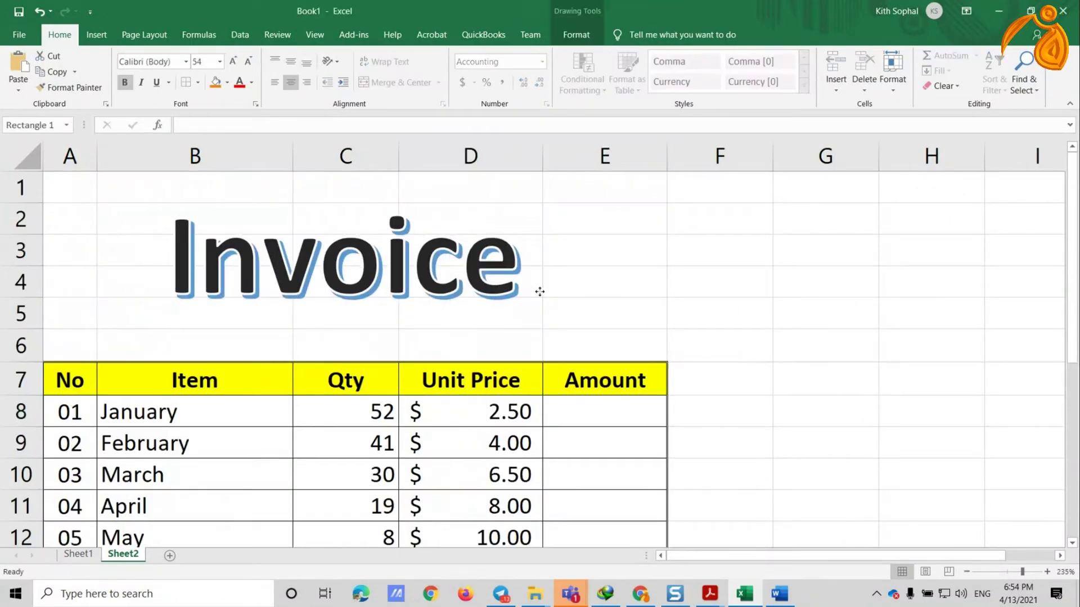
left_click(613, 311)
Step: Widen column E and rename its header to Amount/$
left_click_drag(667, 155, 680, 156)
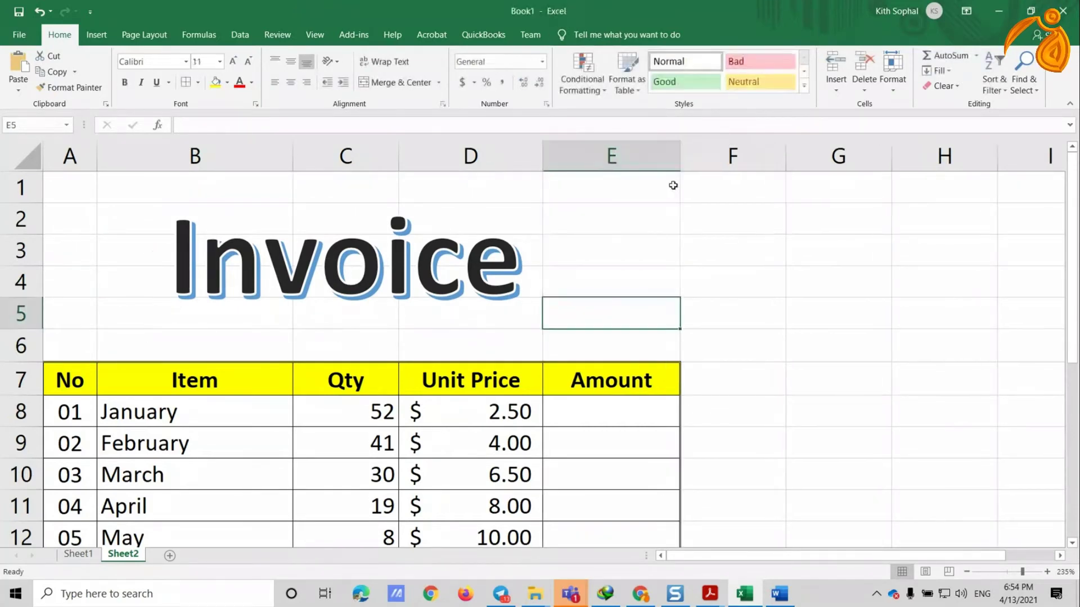
double_click(665, 378)
type("/$")
key("Return")
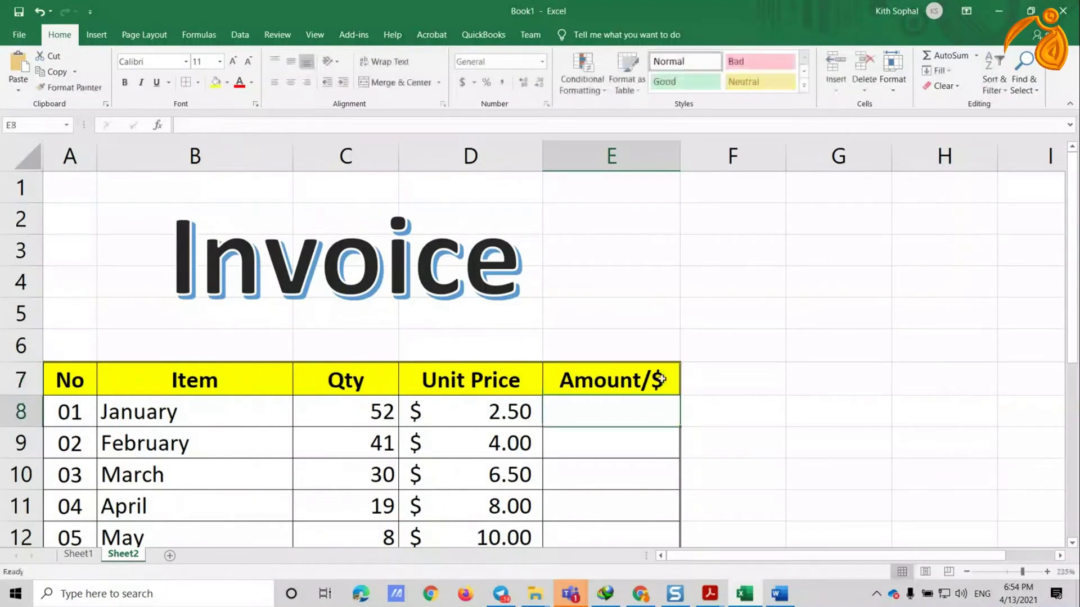
scroll(655, 381, "down", 1)
scroll(487, 349, "down", 2)
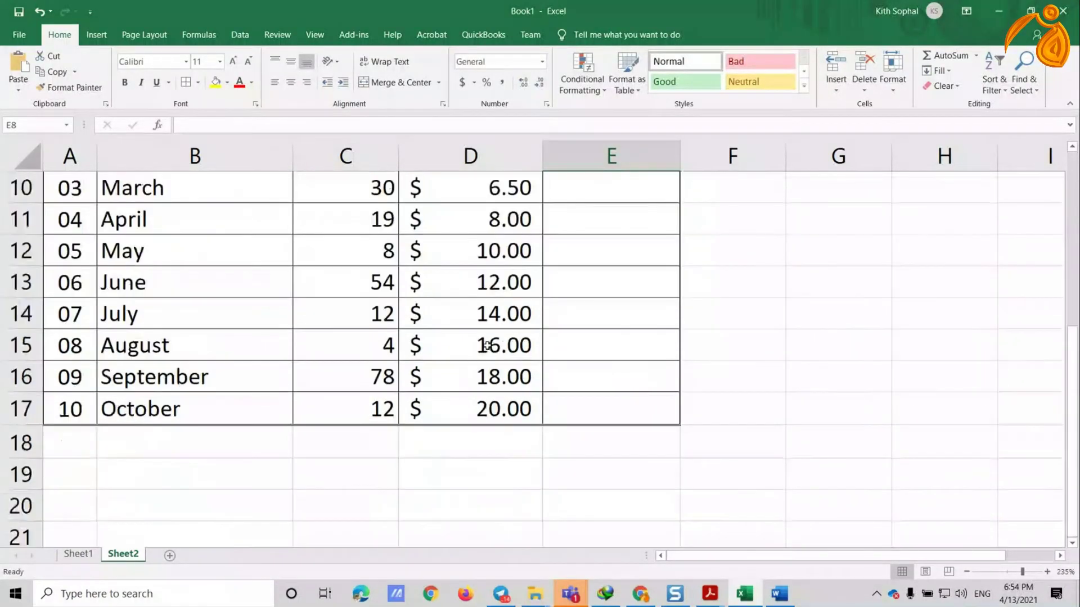
scroll(487, 346, "up", 2)
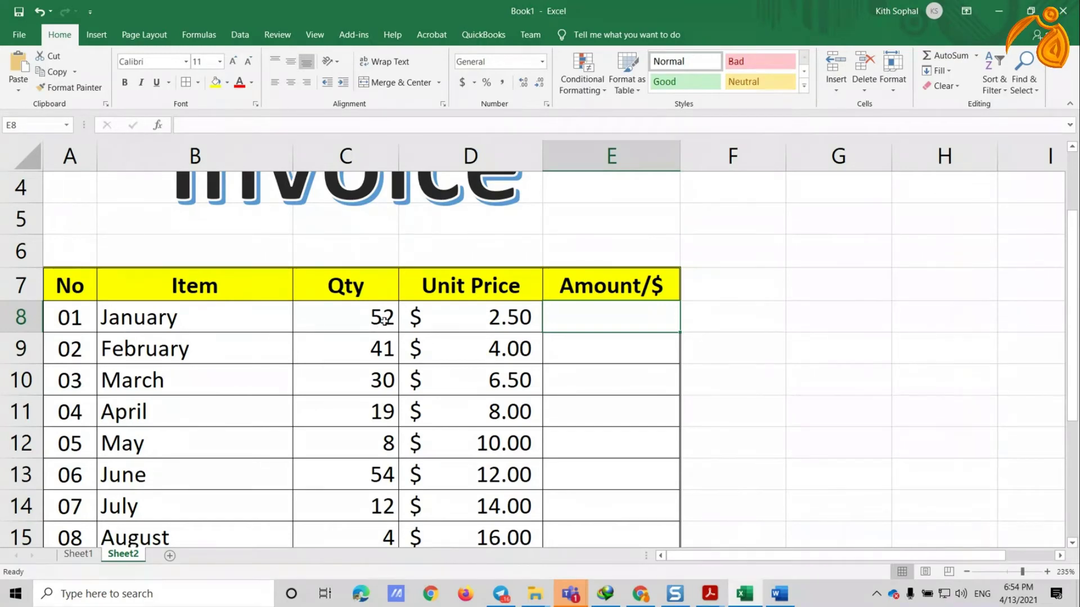
left_click(363, 321)
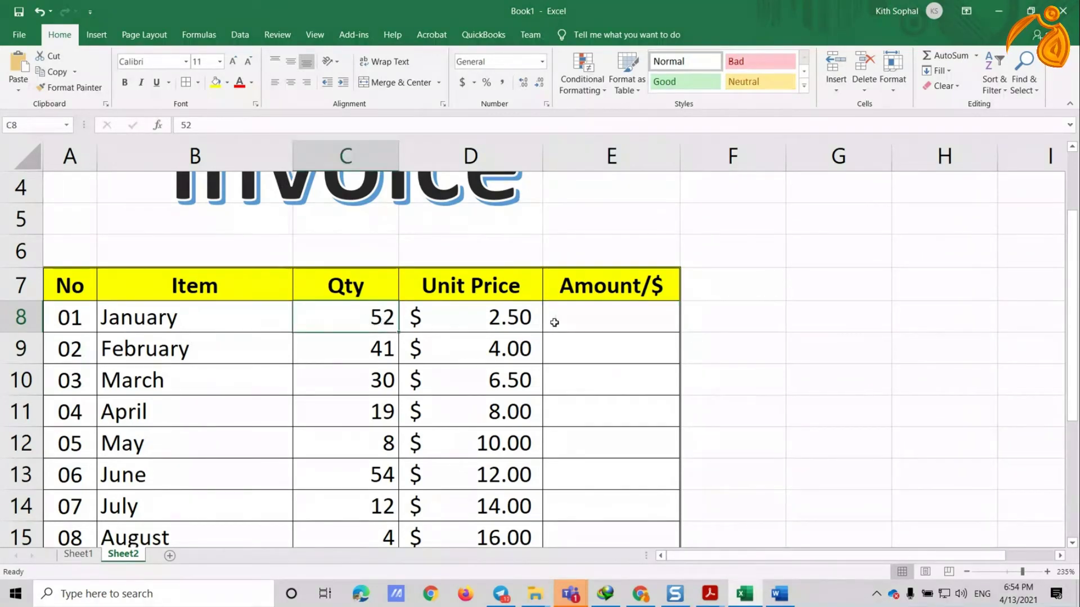
left_click(554, 323)
left_click(500, 317)
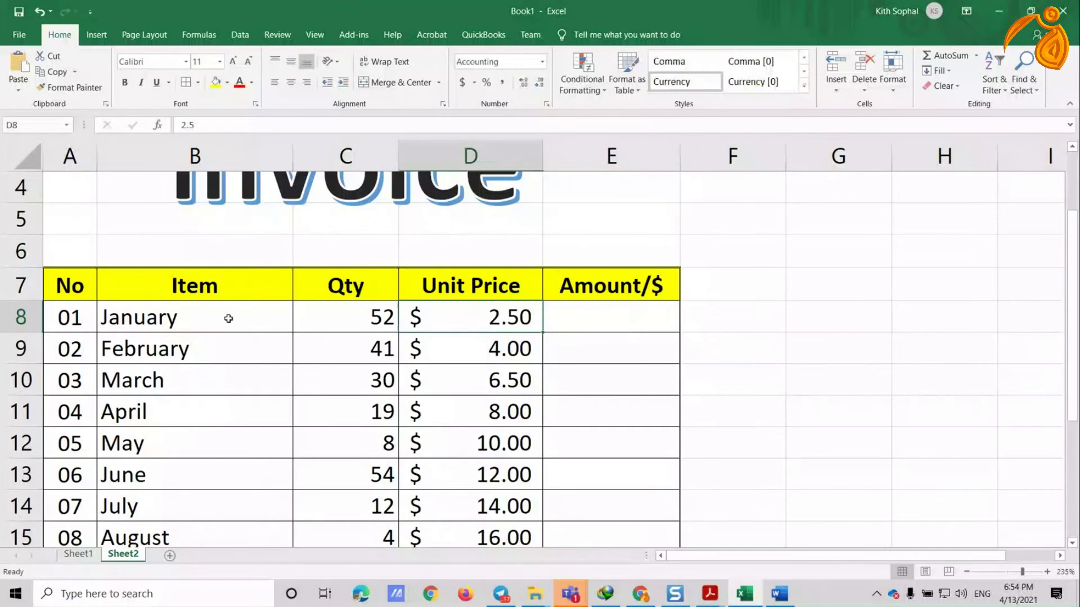
left_click(337, 317)
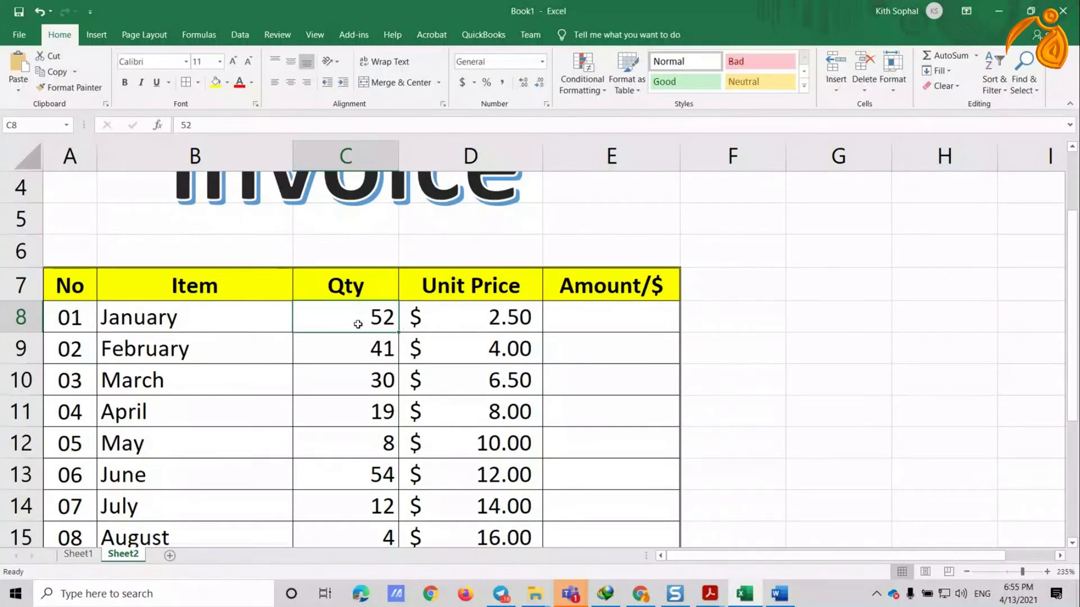
left_click(488, 324)
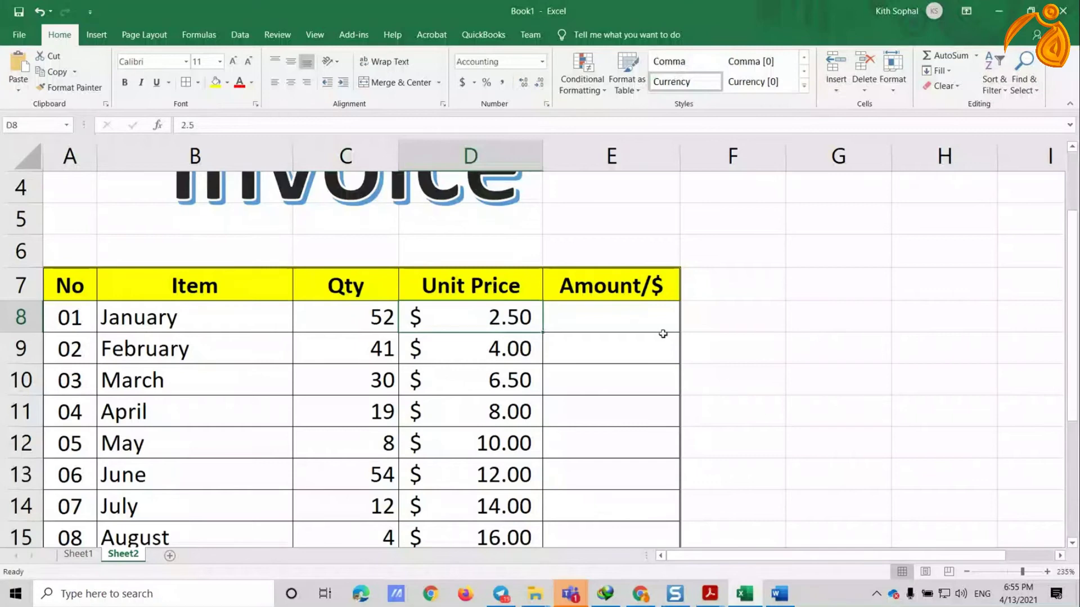
left_click(631, 312)
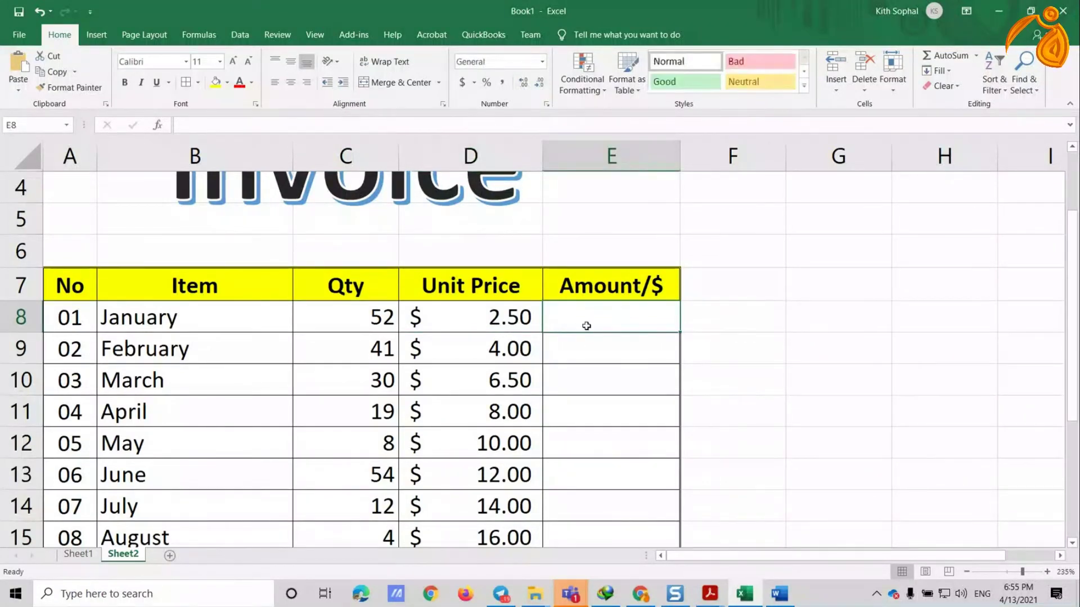
Step: Type the formula =c8*d8 into E8
type("=")
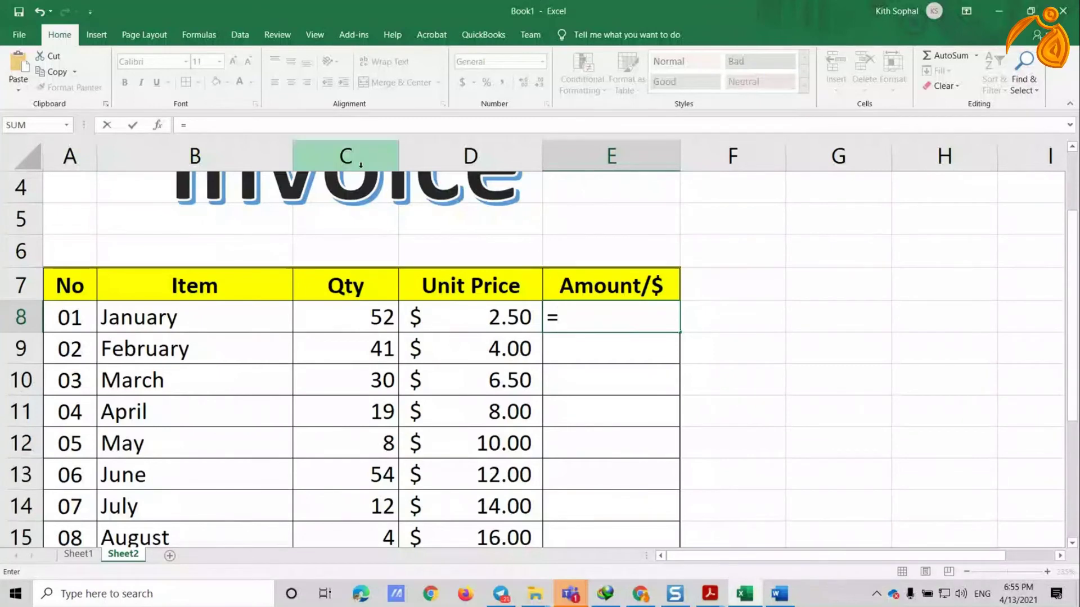
type("c")
key("Escape")
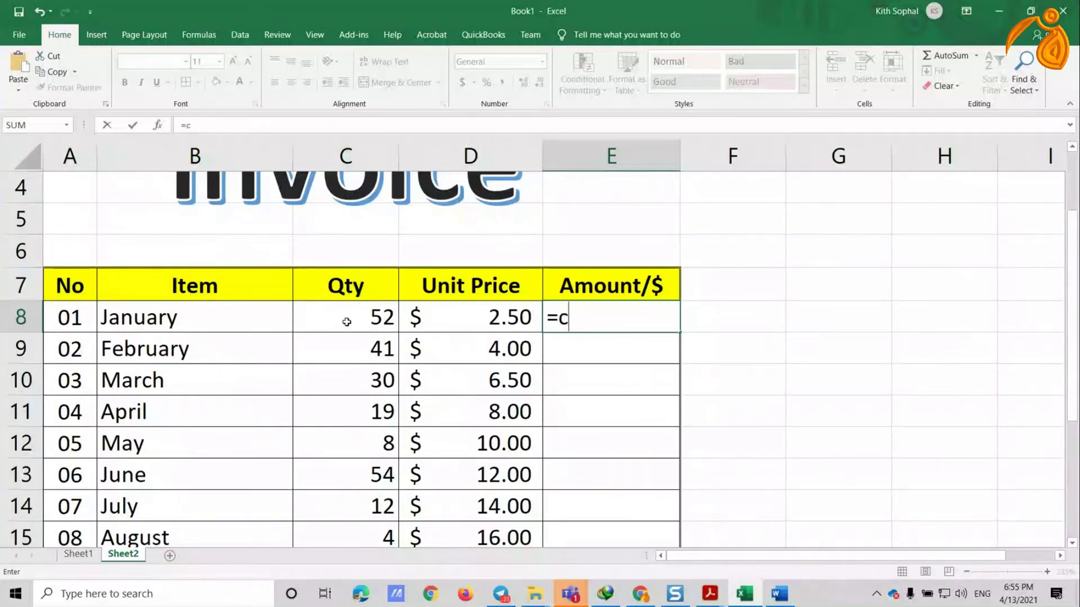
type("8*")
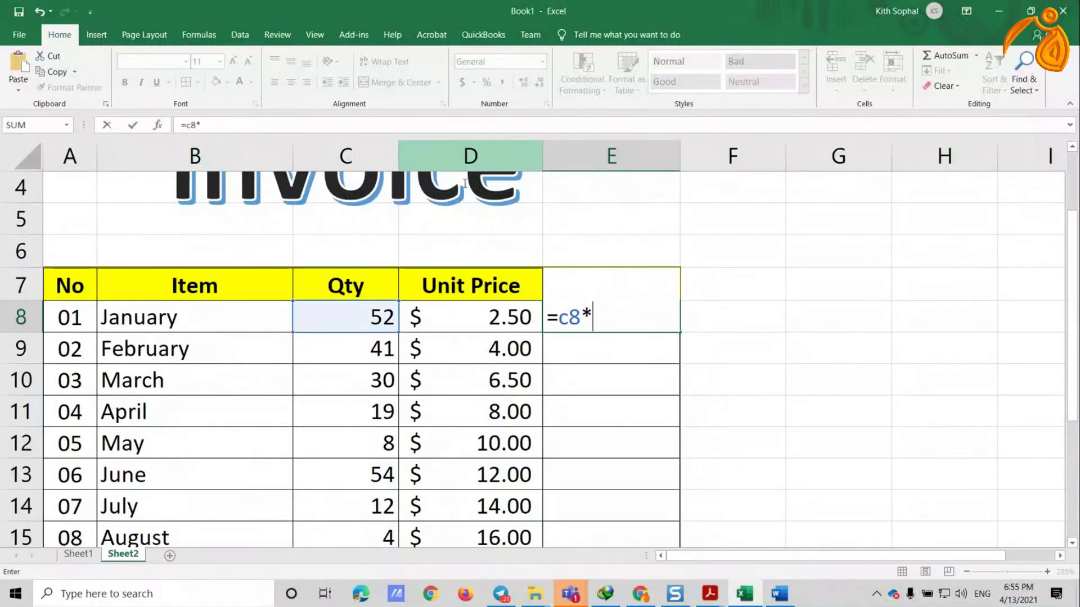
type("d8")
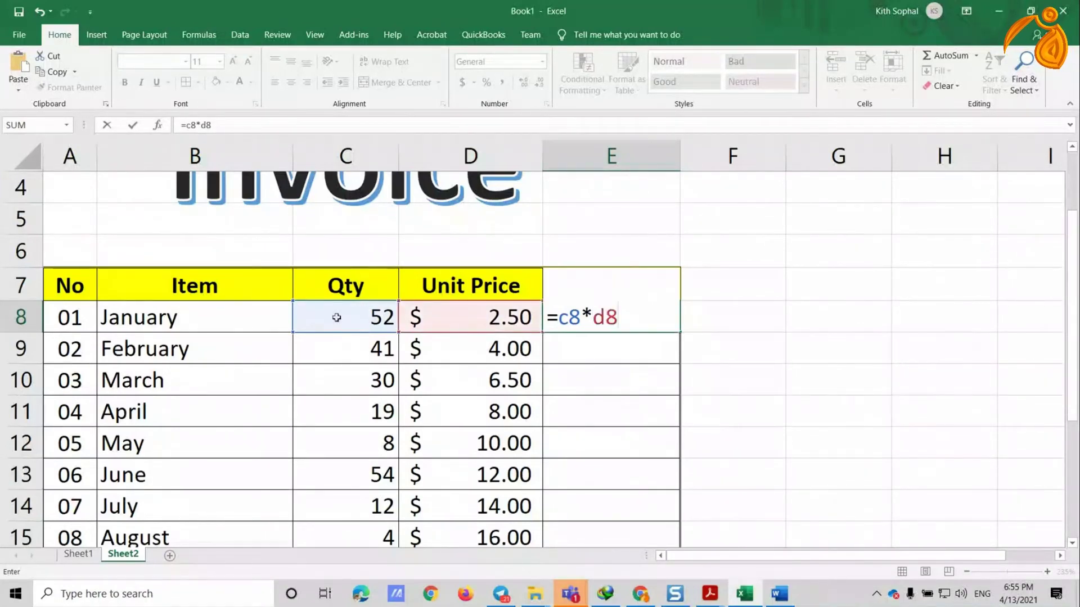
key("ctrl+Return")
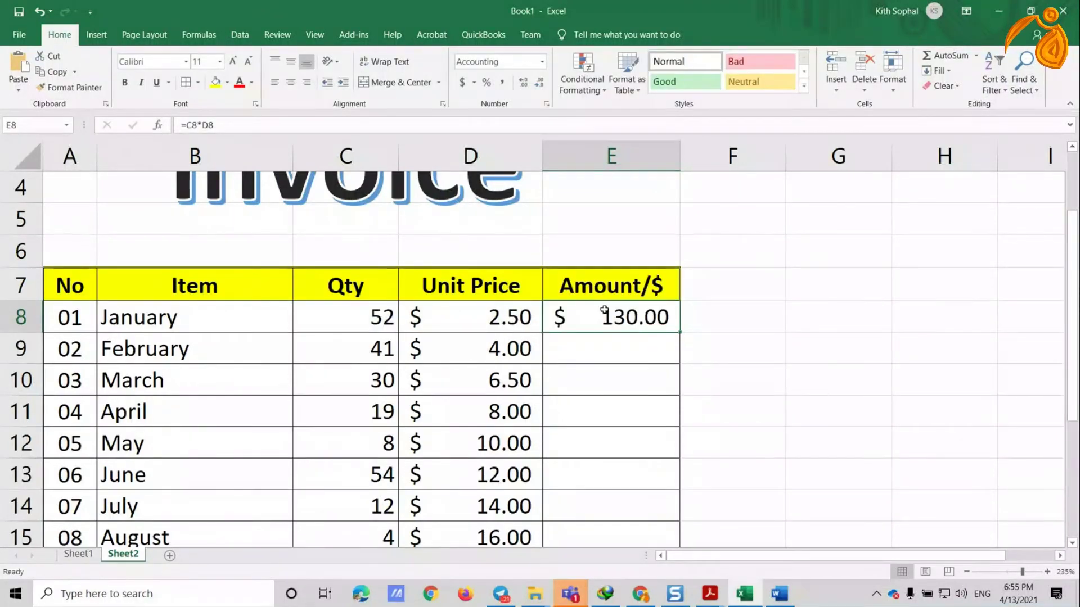
Step: Re-enter =C8*D8 in E8 by clicking C8 and D8, and bold the $130.00 result
type("=")
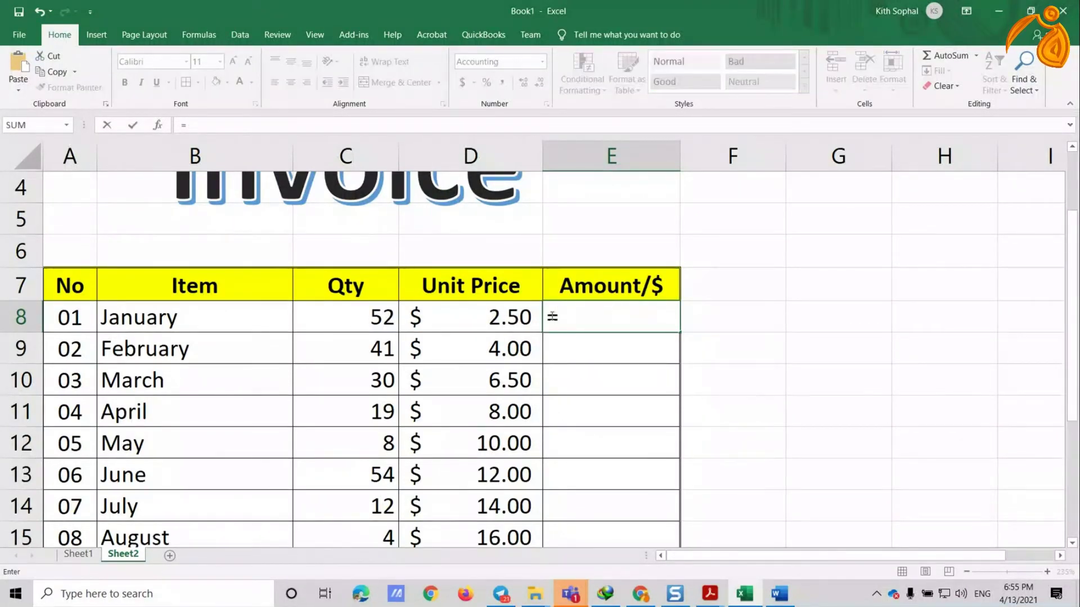
left_click(371, 315)
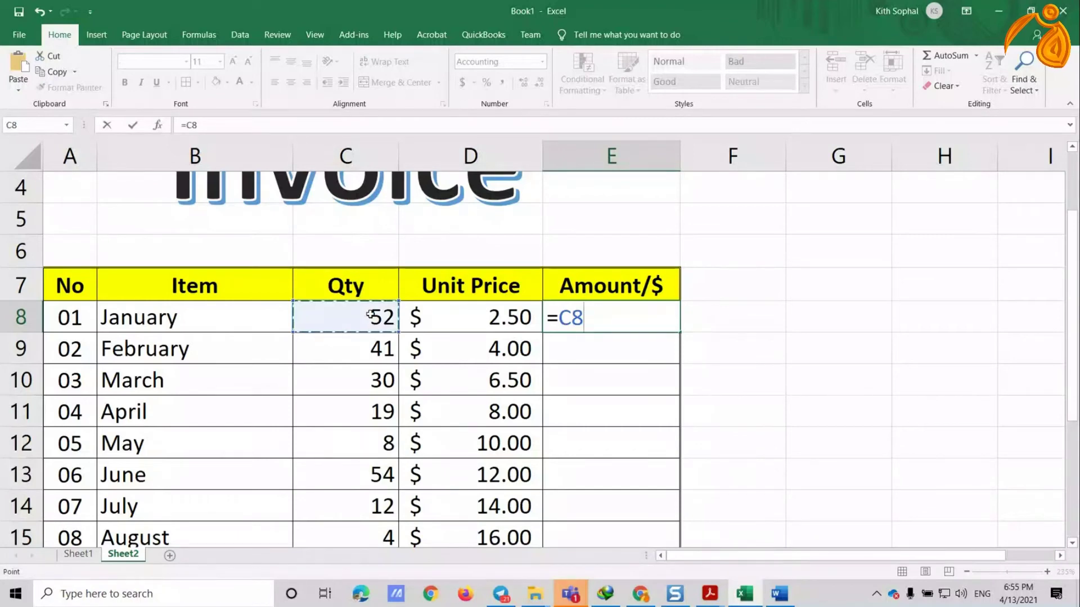
type("*")
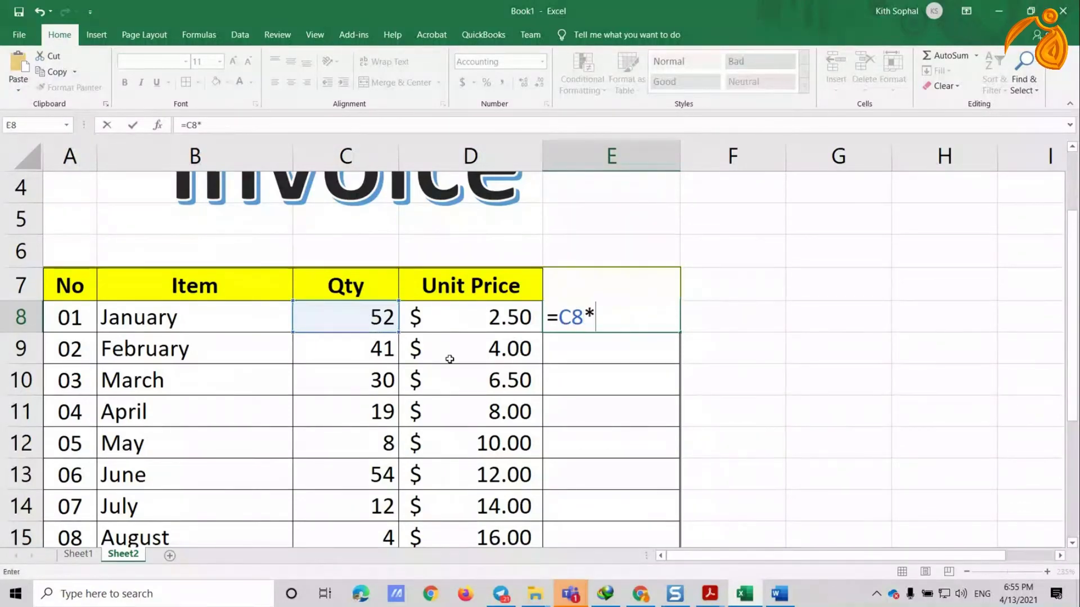
left_click(475, 315)
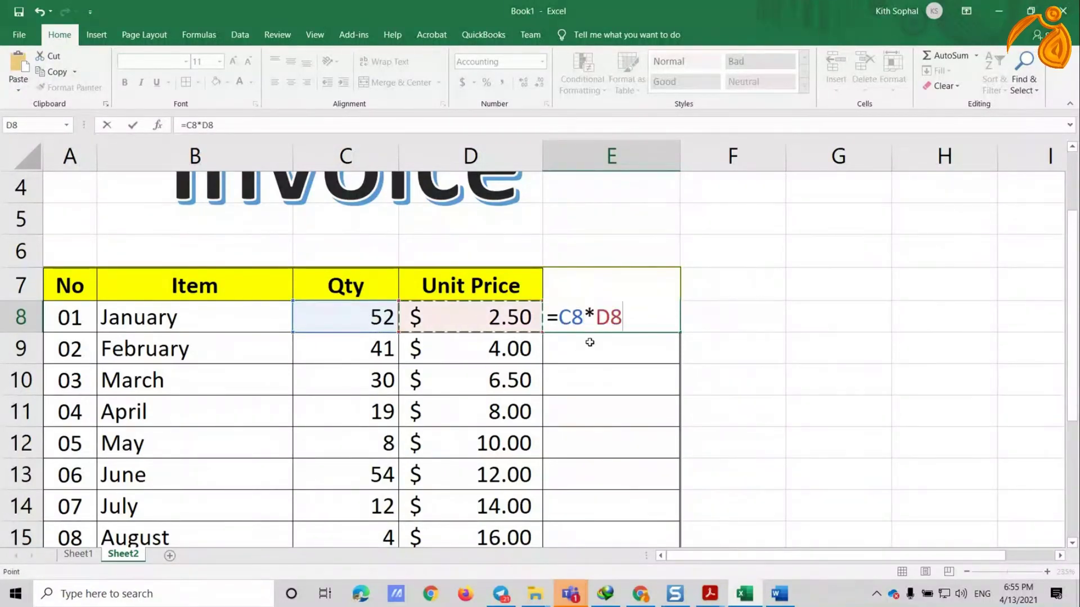
key("Return")
key("Up")
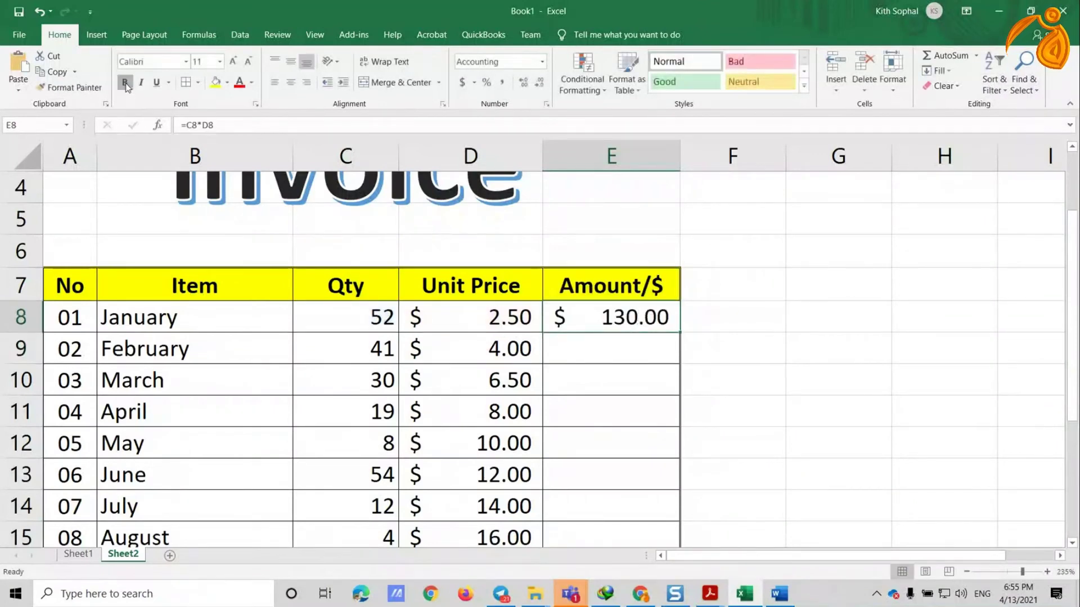
left_click(124, 82)
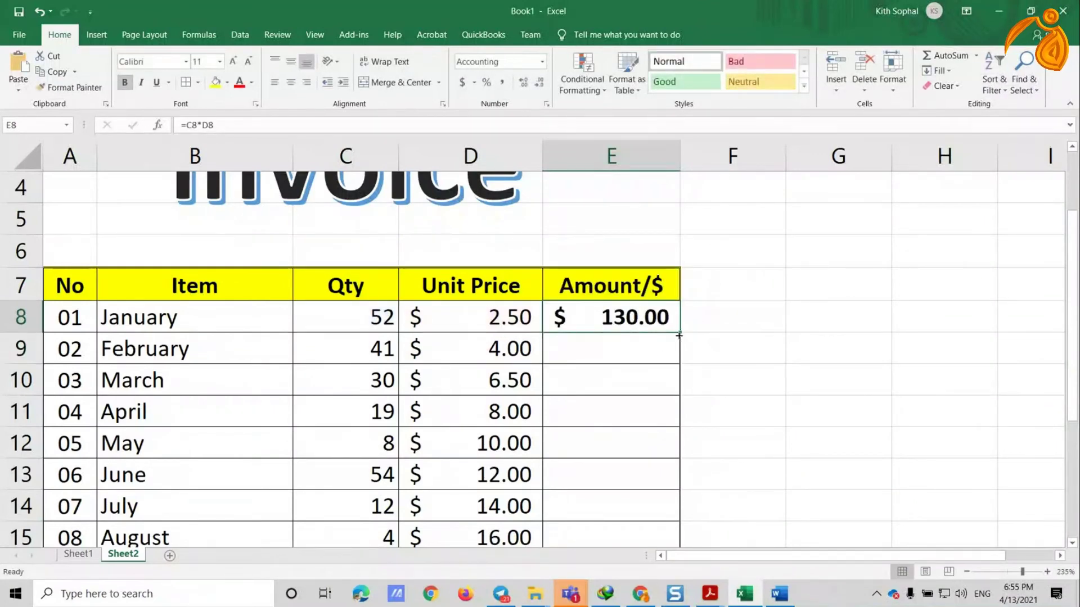
scroll(682, 325, "down", 1)
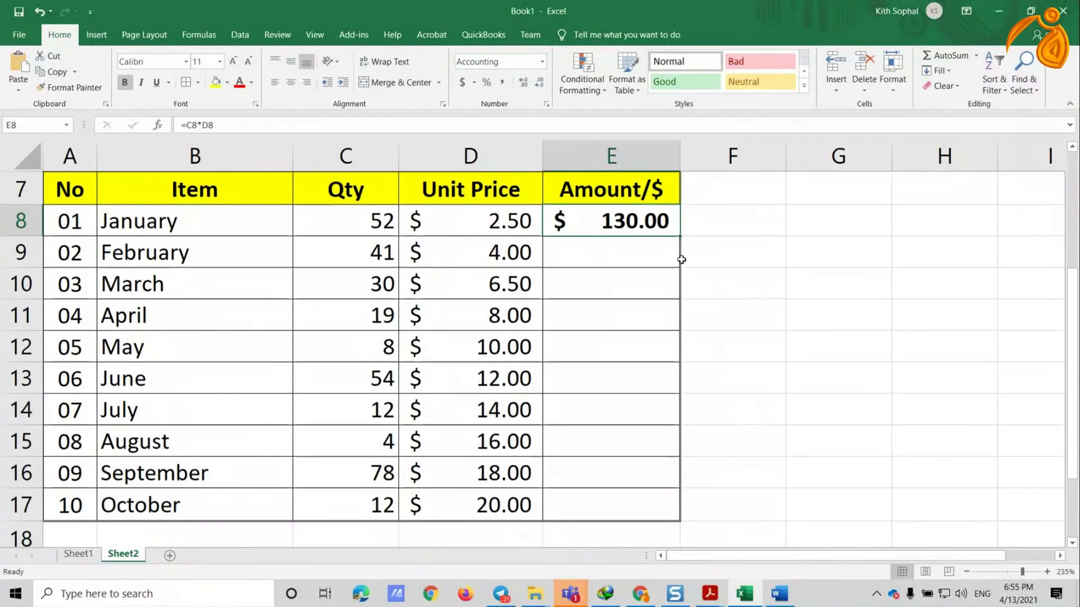
Step: Fill the E8 amount formula down to E17 (October) and widen column E slightly
left_click_drag(680, 236, 680, 520)
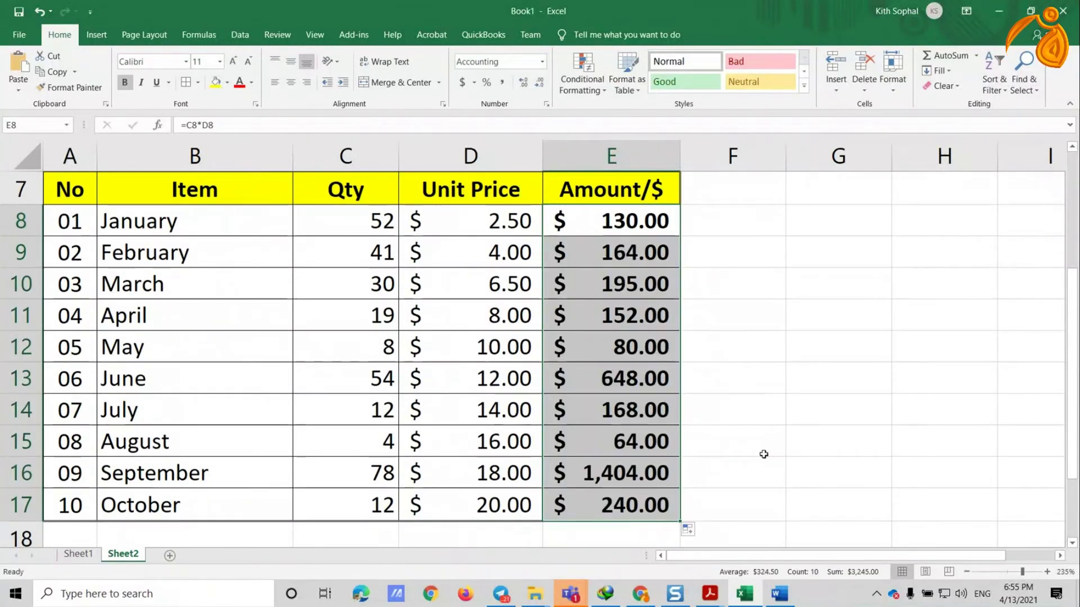
left_click_drag(680, 157, 691, 167)
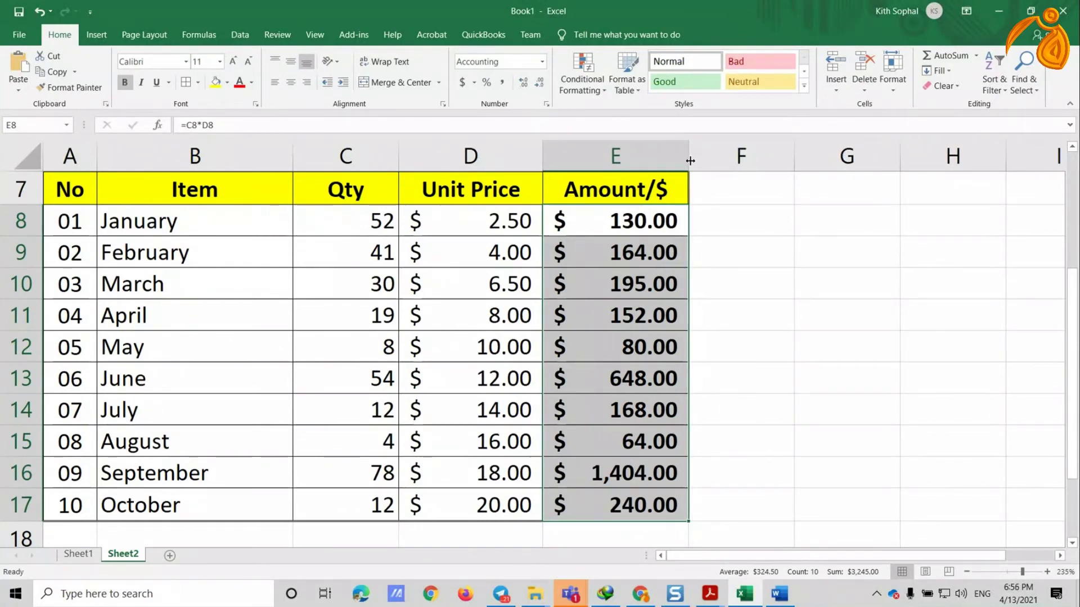
scroll(717, 345, "down", 1)
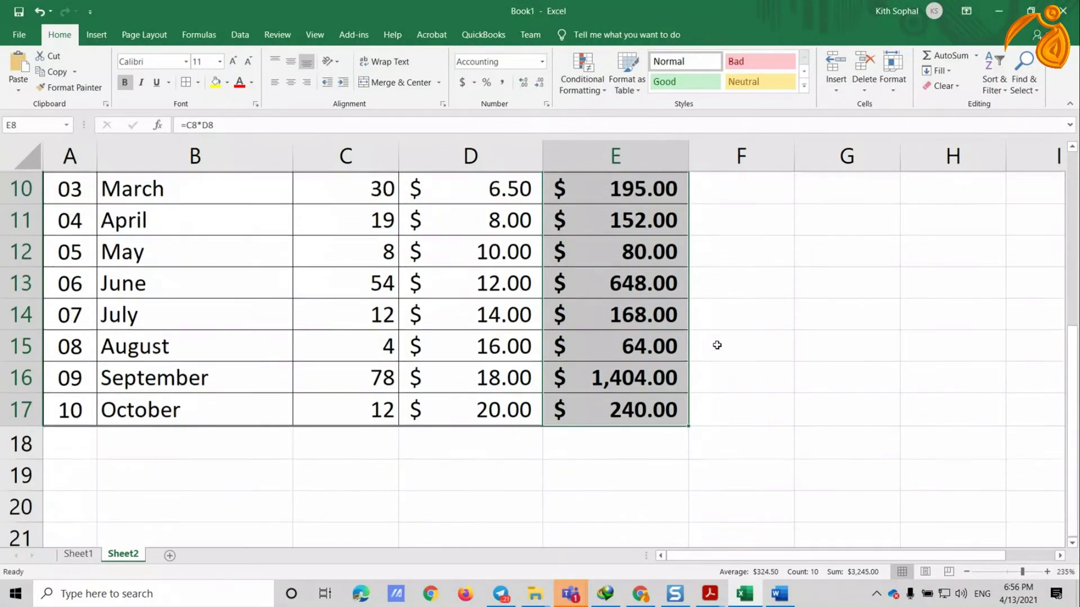
scroll(717, 345, "up", 2)
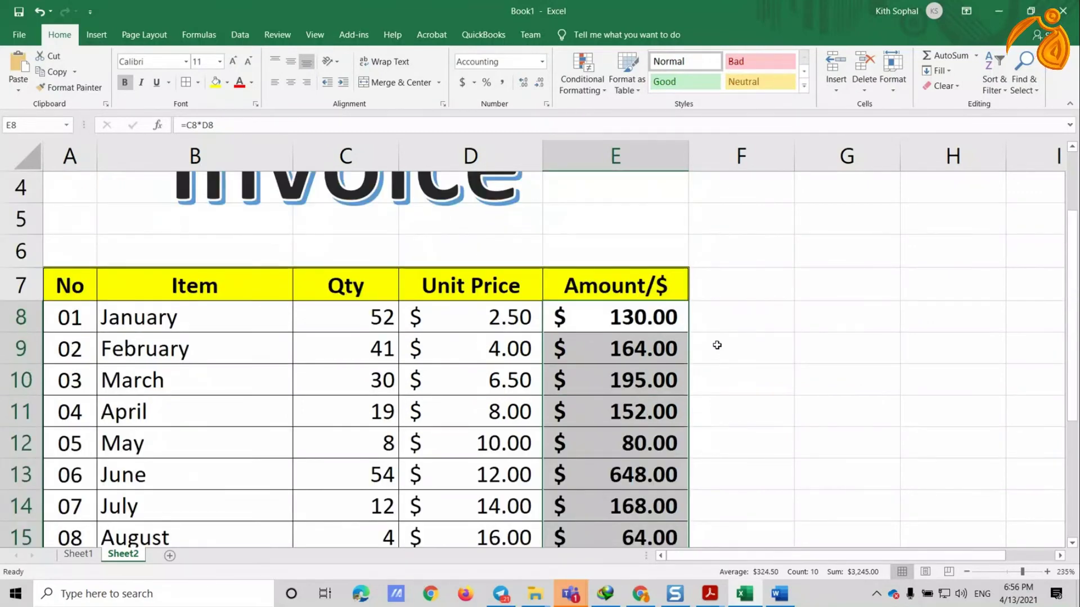
scroll(717, 345, "down", 1)
scroll(717, 345, "down", 2)
left_click(500, 446)
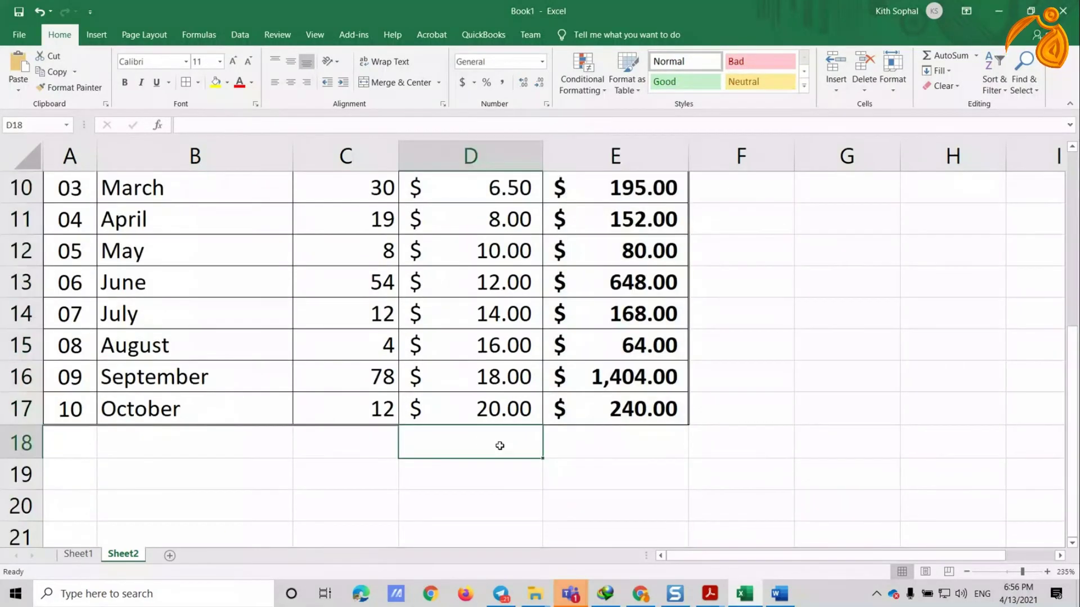
Step: Type the labels Sub-Total, Discount 5% and Grand-Total into D18:D20
type("Sub")
type("-JTo")
key("BackSpace")
key("BackSpace")
key("BackSpace")
type("Total")
key("Return")
type("Dis")
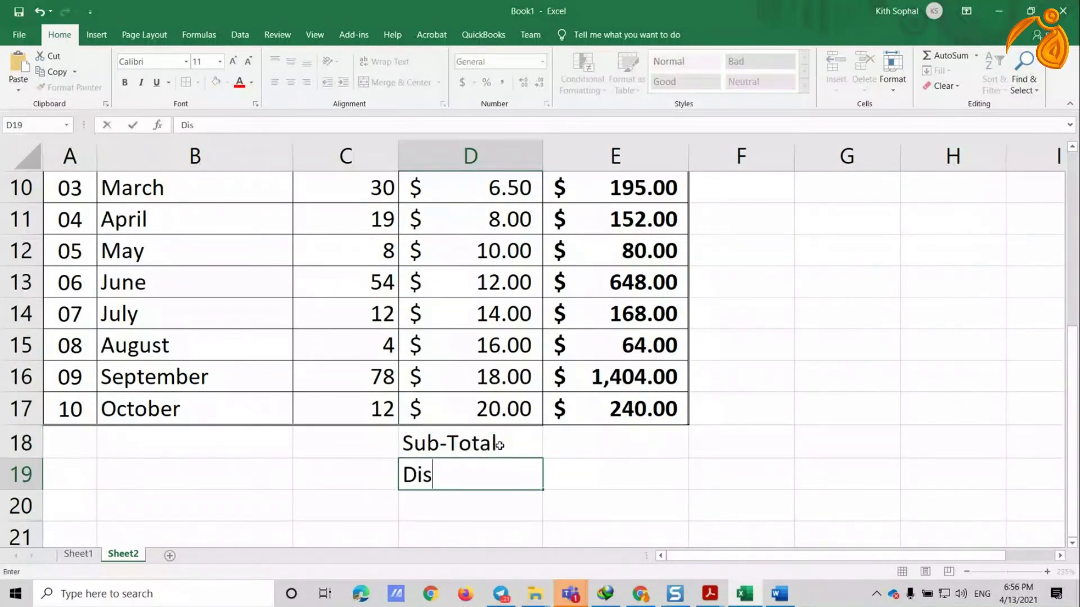
type("count 5")
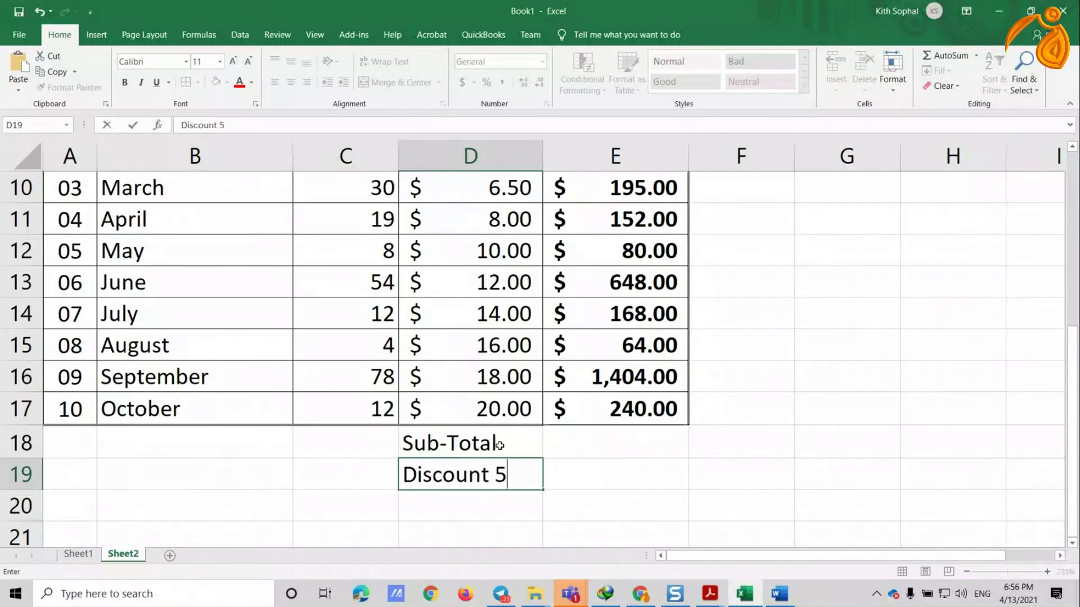
type("%")
key("Return")
type("Grand-Total")
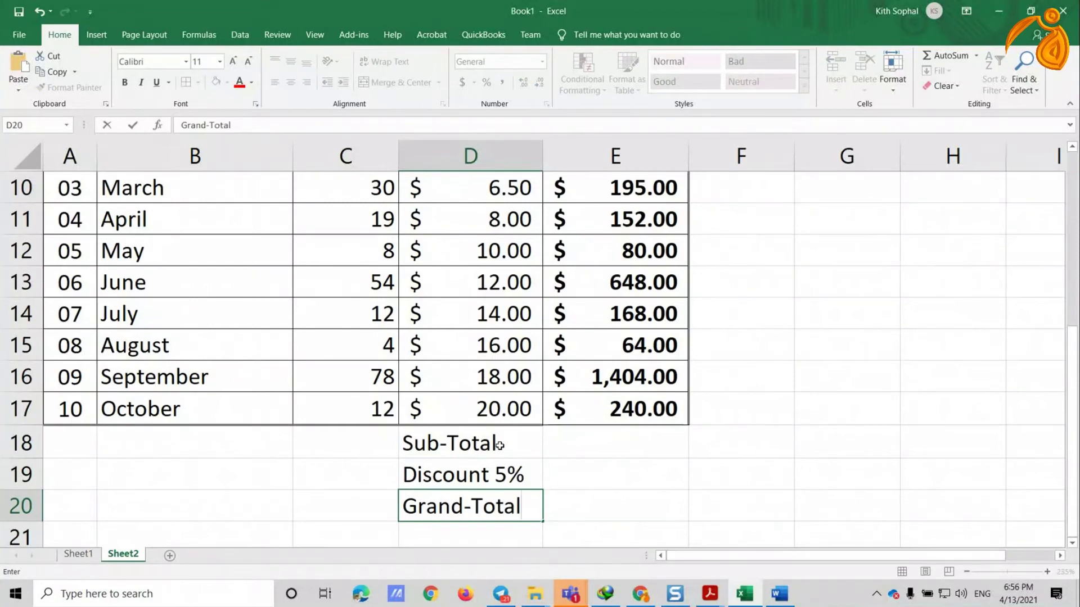
key("Return")
Step: Make the three total labels right-aligned, bold and italic
left_click_drag(467, 412, 467, 475)
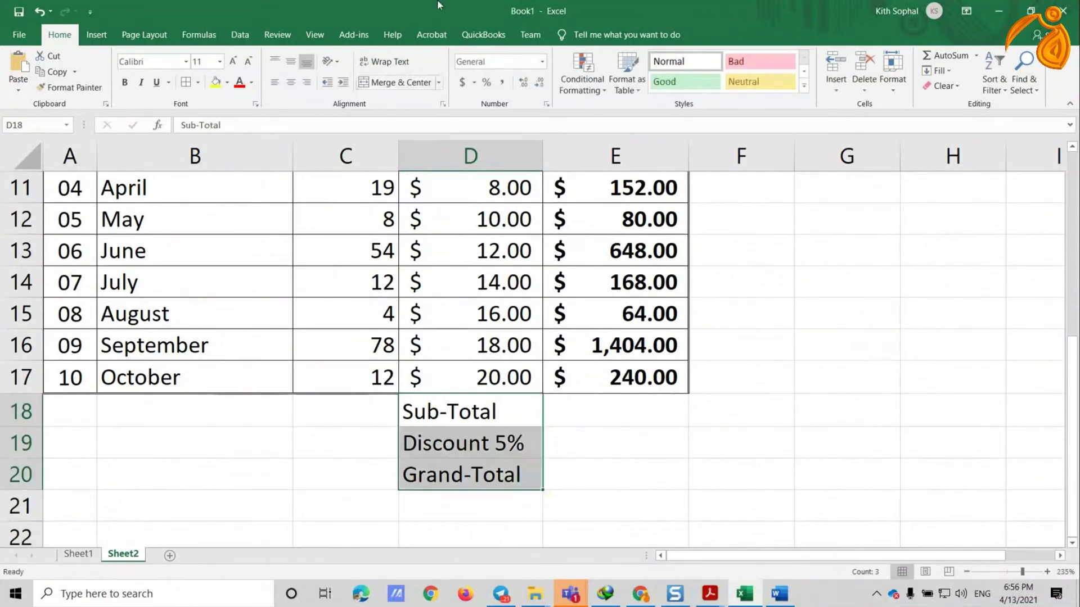
left_click(307, 84)
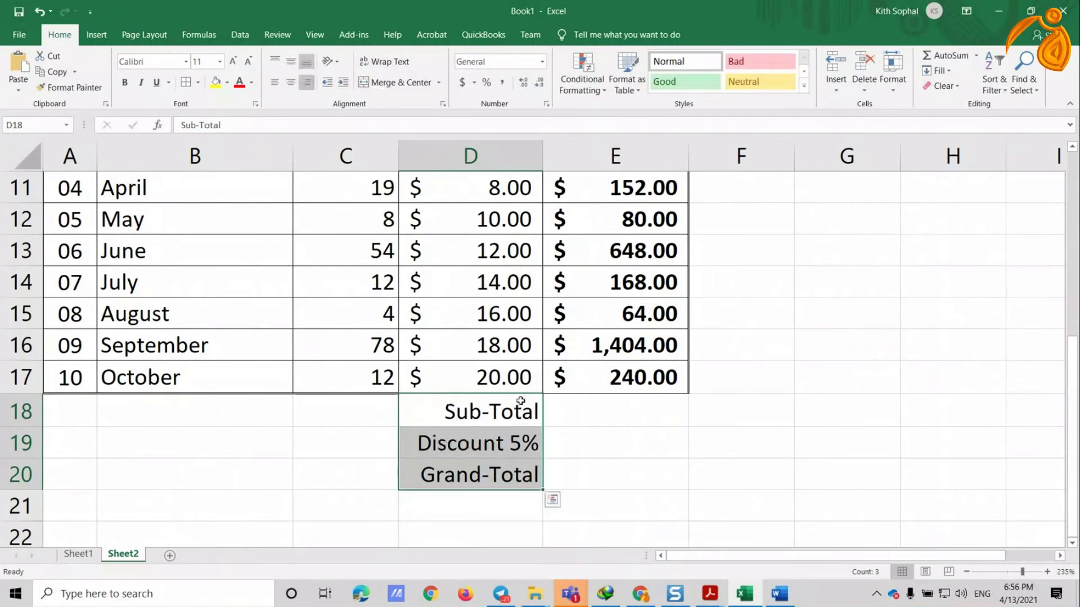
key("ctrl+b")
key("ctrl+i")
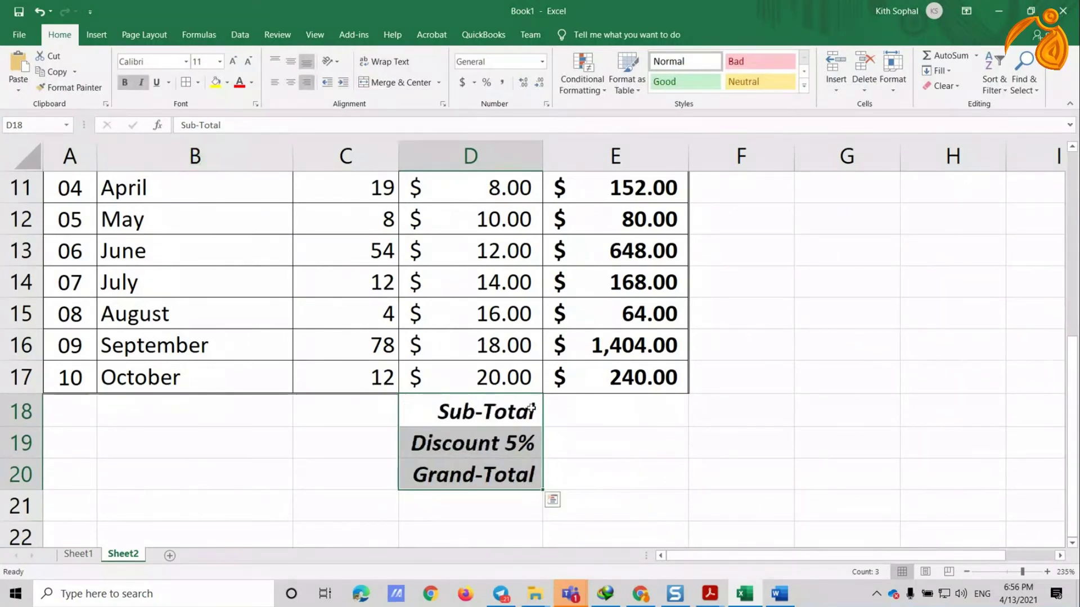
Step: Select E18:E20 beside the labels and bring up Format Cells with Ctrl+1
left_click(556, 409)
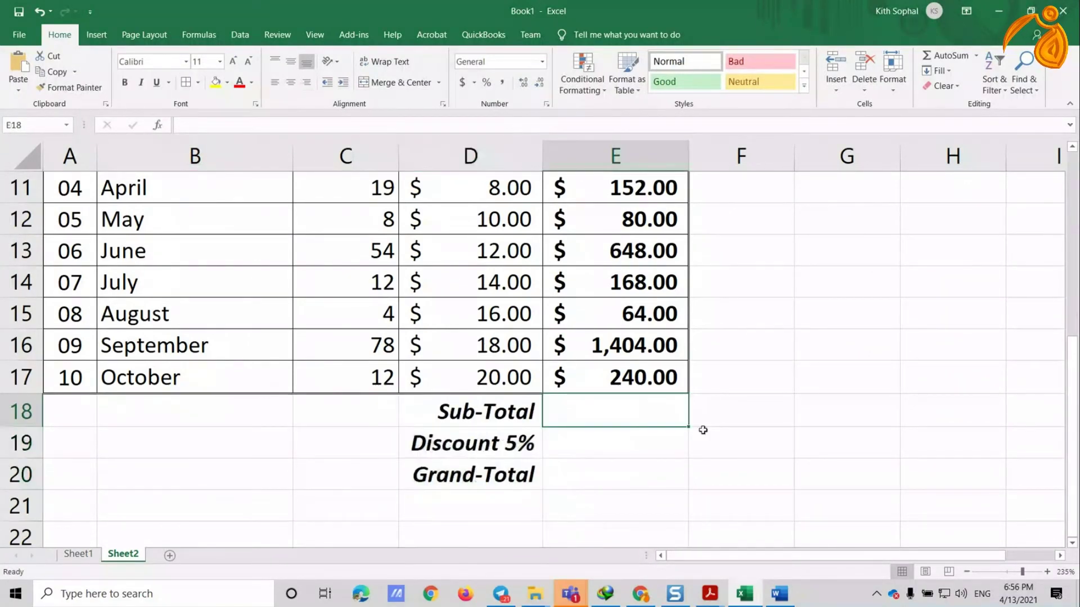
left_click_drag(665, 480, 593, 436)
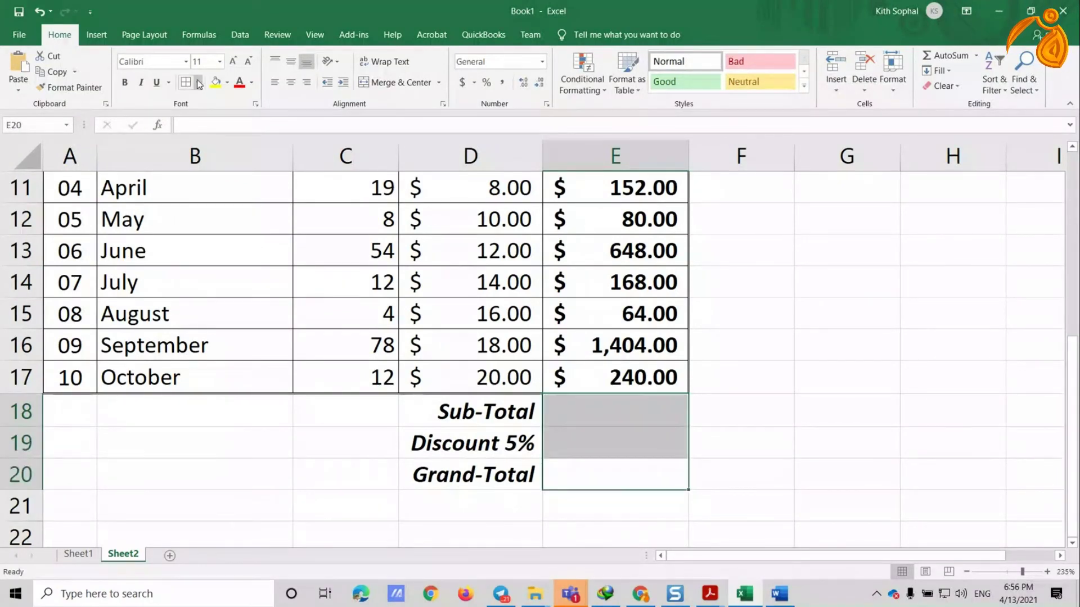
key("ctrl+1")
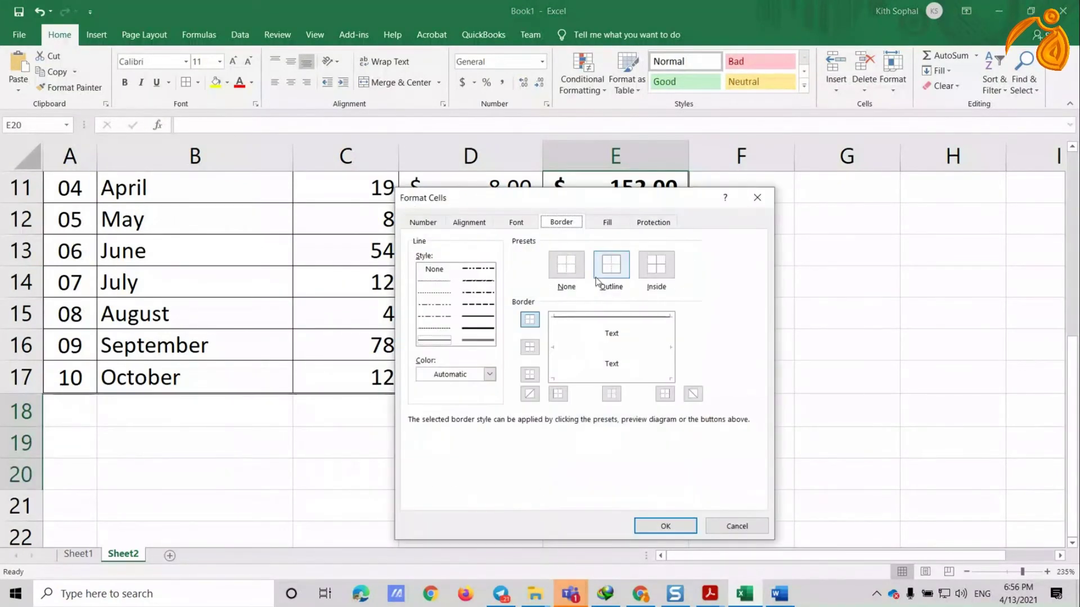
Step: Give E18:E20 an outline and inside borders in the chosen line style
left_click(478, 340)
left_click(657, 265)
left_click(611, 265)
left_click(665, 526)
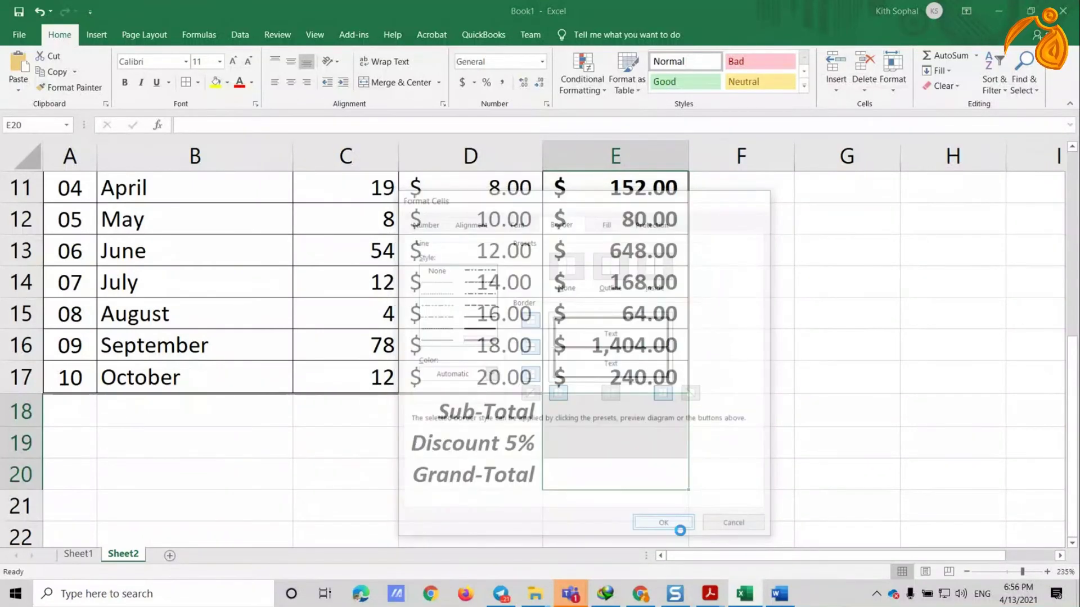
left_click(846, 410)
left_click(650, 404)
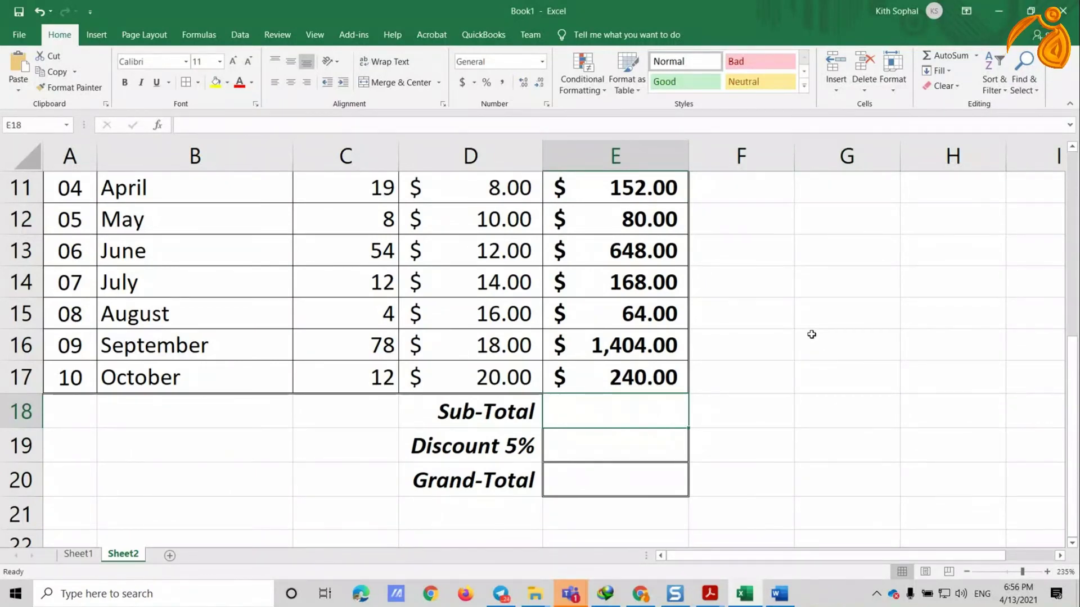
scroll(727, 301, "up", 2)
scroll(647, 254, "down", 1)
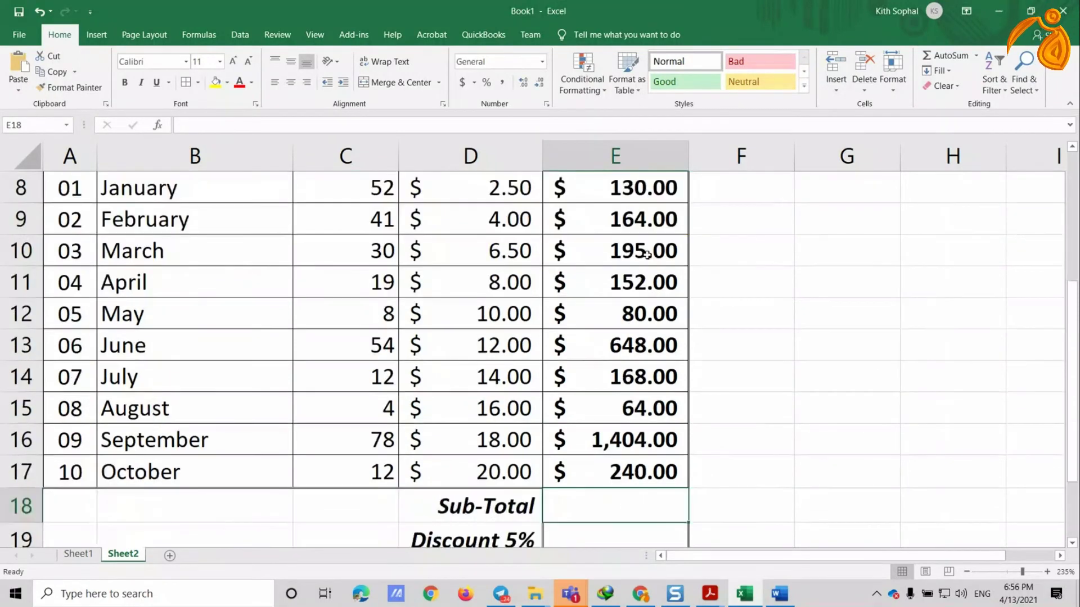
Step: Enter =SUM(E8:E17) in E18, giving a $3,245.00 Sub-Total in bold red
left_click_drag(641, 188, 641, 473)
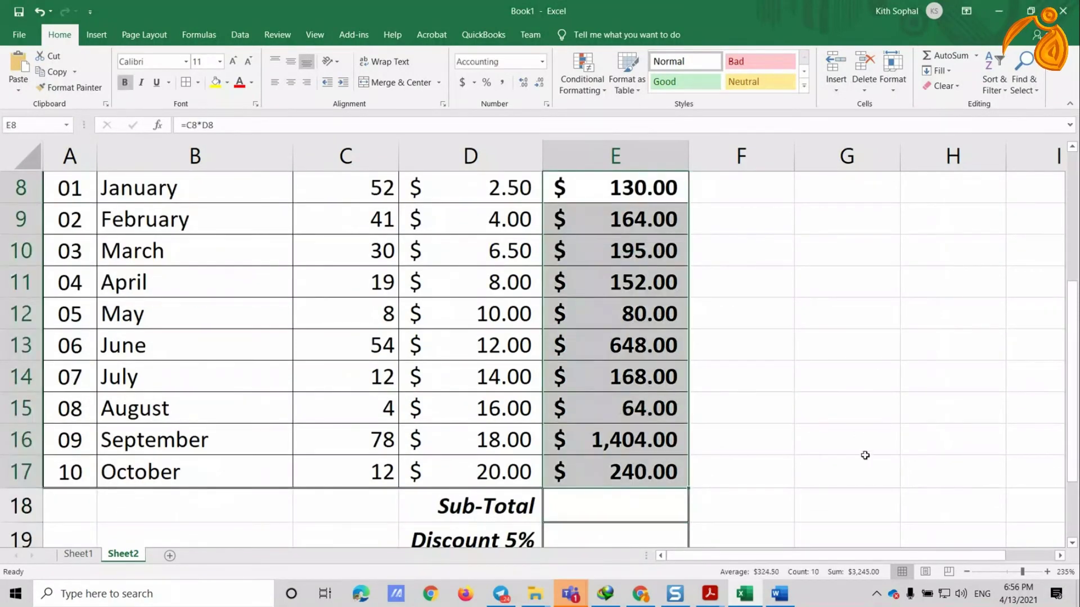
left_click(650, 510)
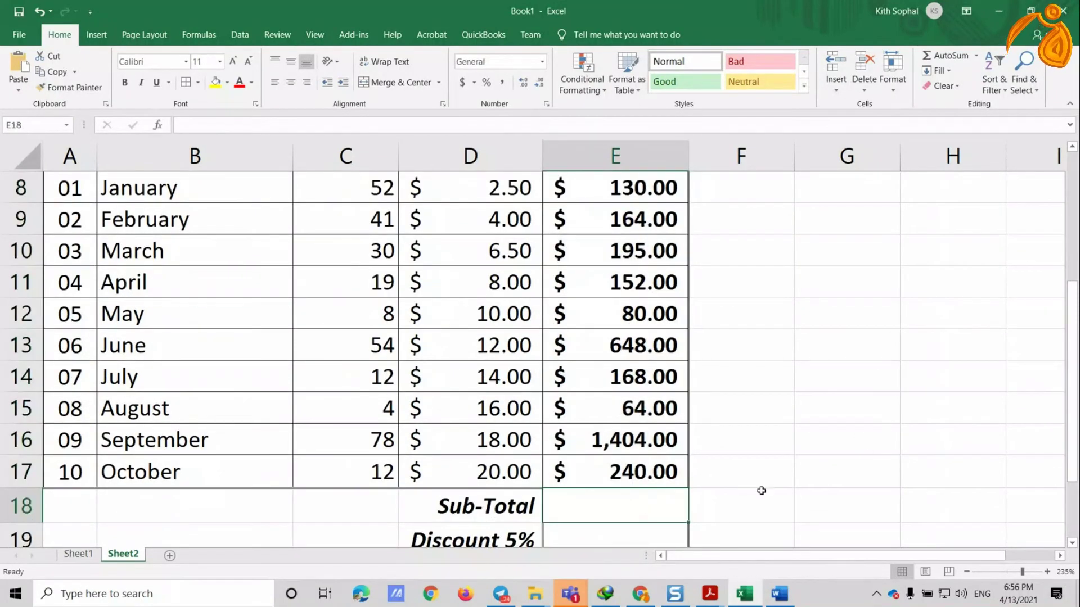
type("=")
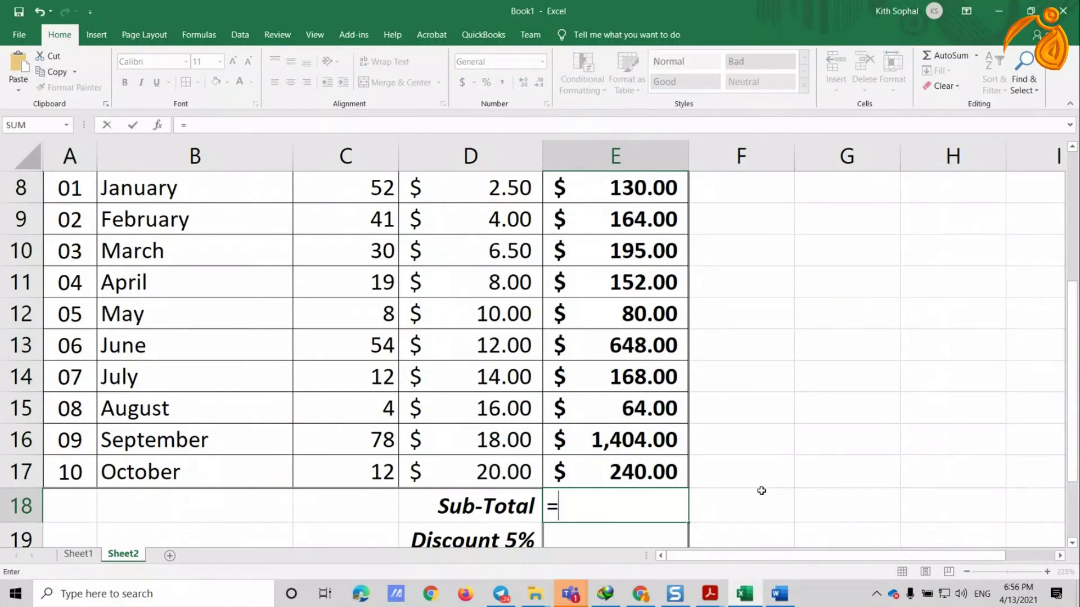
type("sum(")
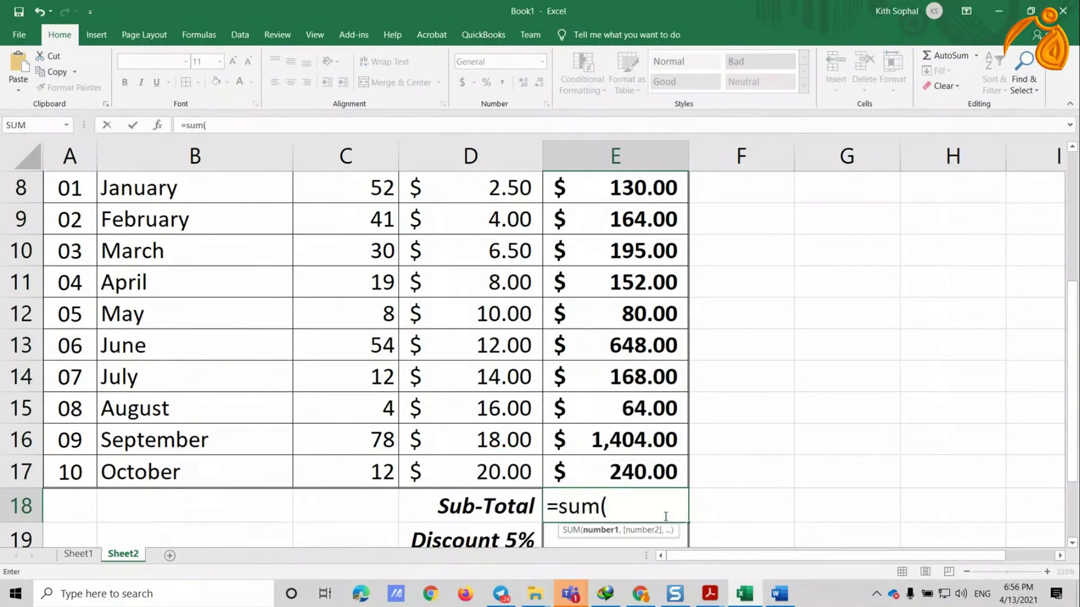
scroll(723, 452, "up", 1)
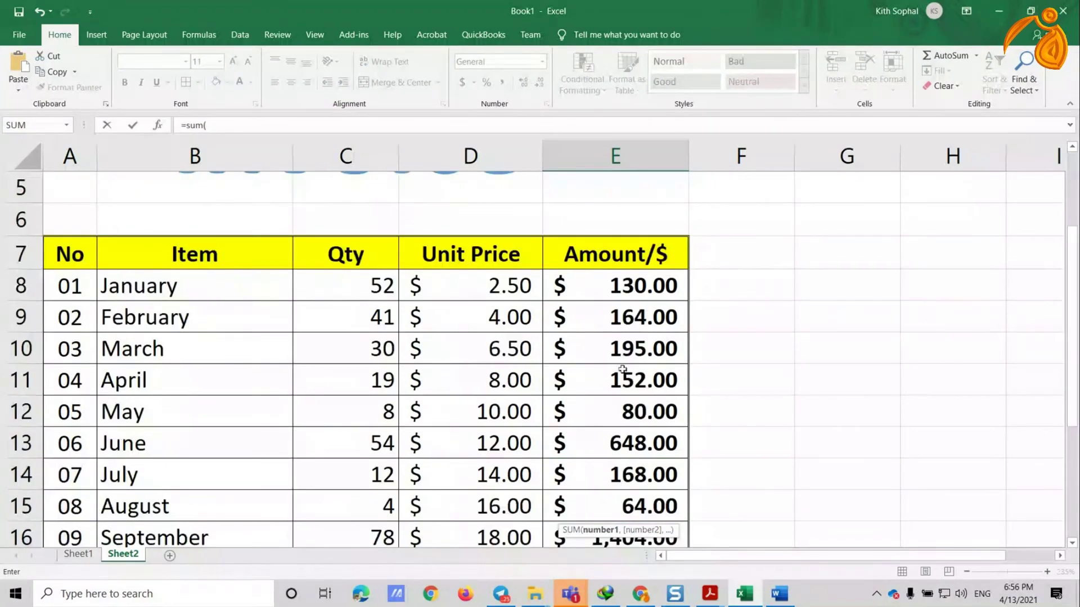
scroll(622, 369, "down", 2)
scroll(625, 214, "up", 3)
scroll(625, 213, "up", 2)
scroll(624, 213, "down", 1)
scroll(633, 223, "down", 1)
mouse_move(634, 199)
left_mouse_down()
mouse_move(655, 339)
mouse_move(650, 474)
left_mouse_up()
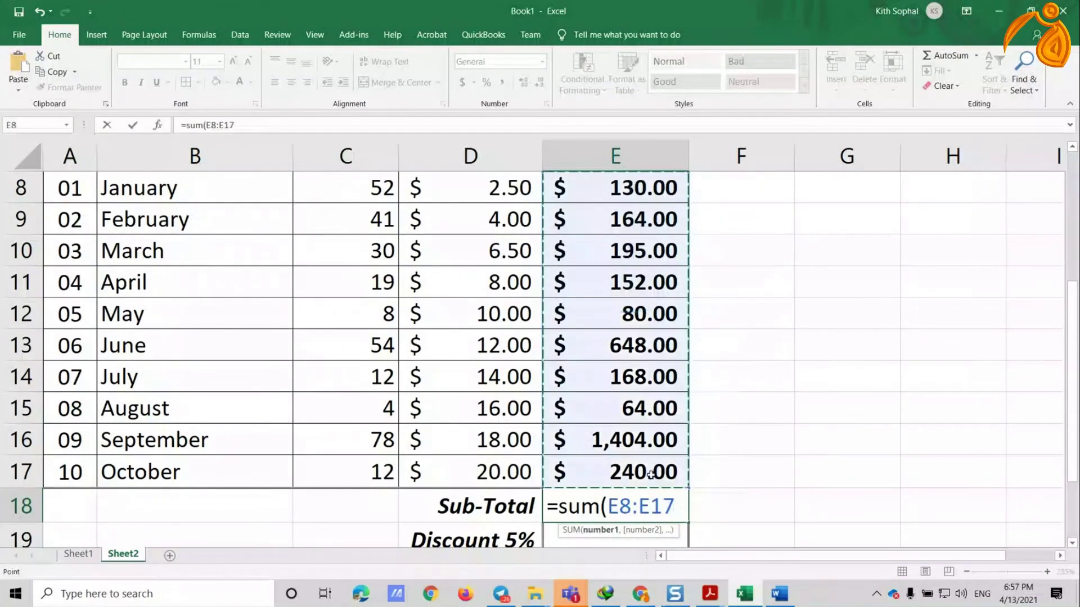
type(")")
key("Return")
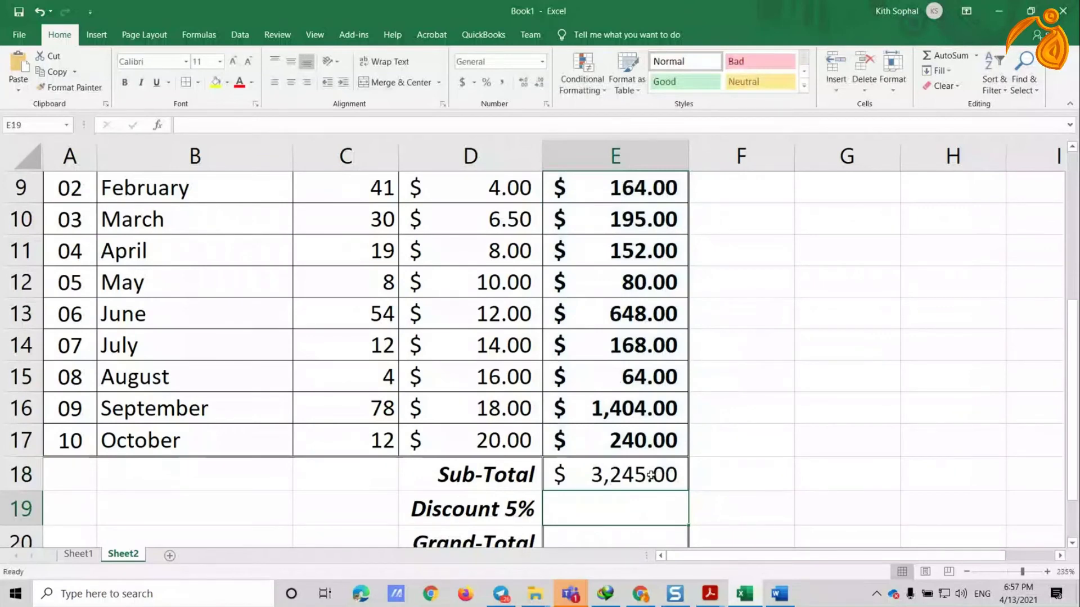
left_click(651, 474)
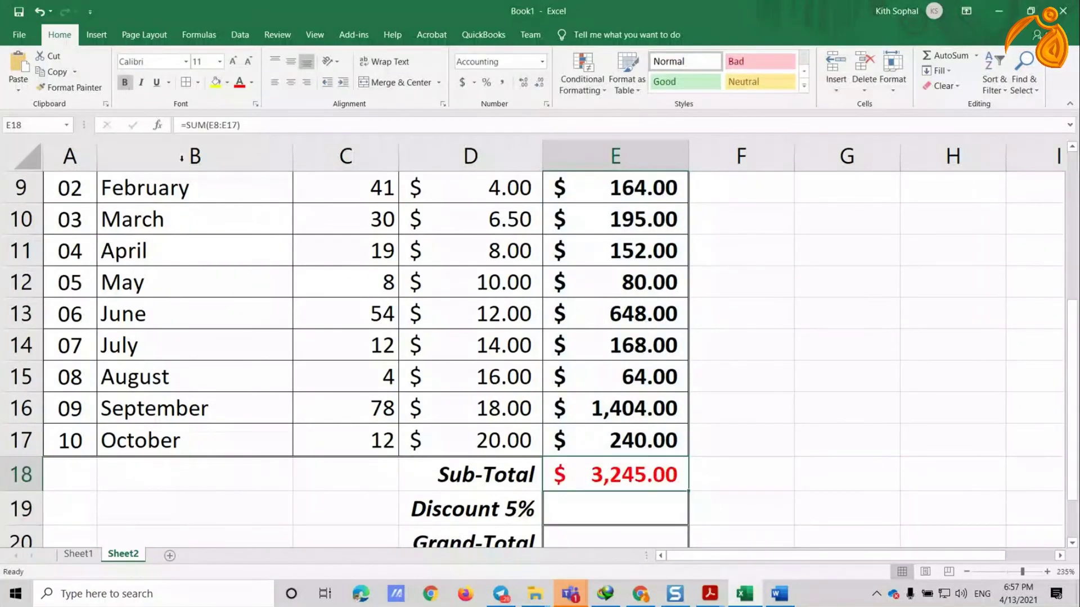
scroll(707, 446, "down", 1)
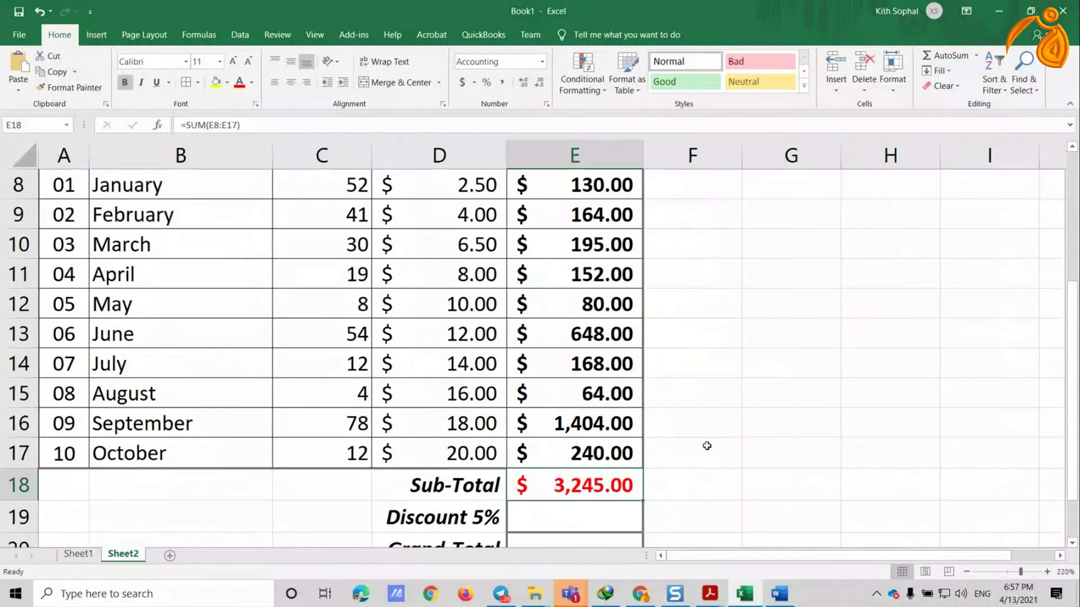
scroll(707, 445, "down", 1)
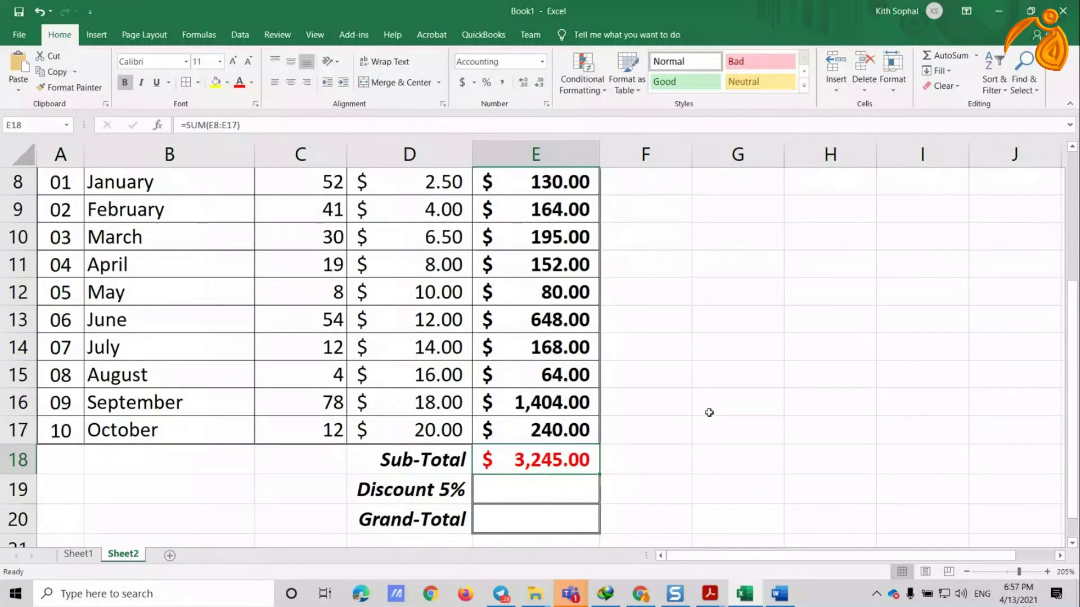
key("Return")
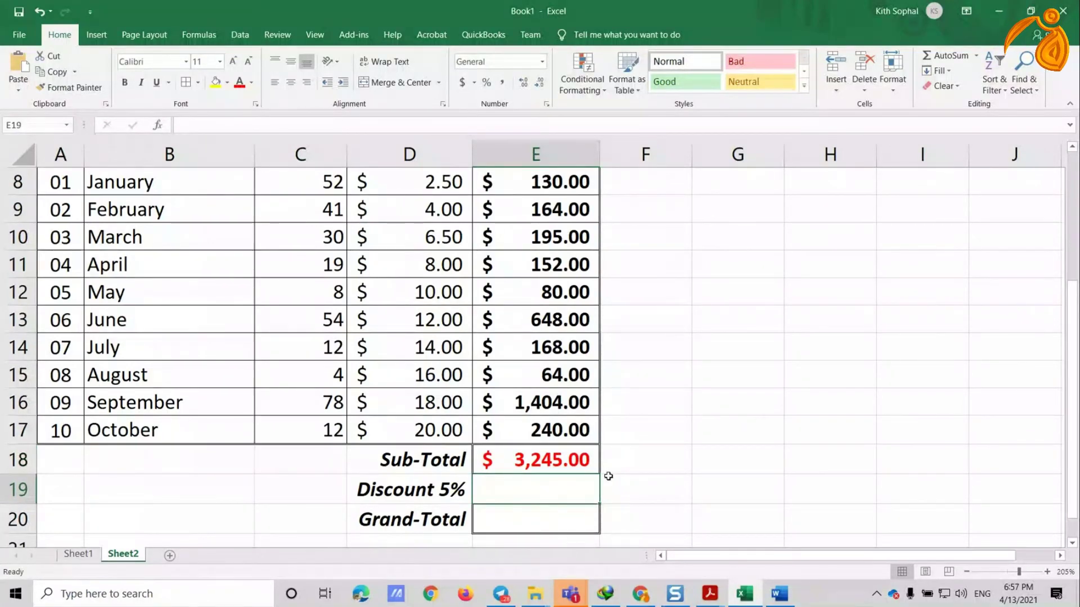
Step: Enter the Discount 5% as the Sub-Total times 5% ($162.25) in bold red
type("=")
left_click(507, 459)
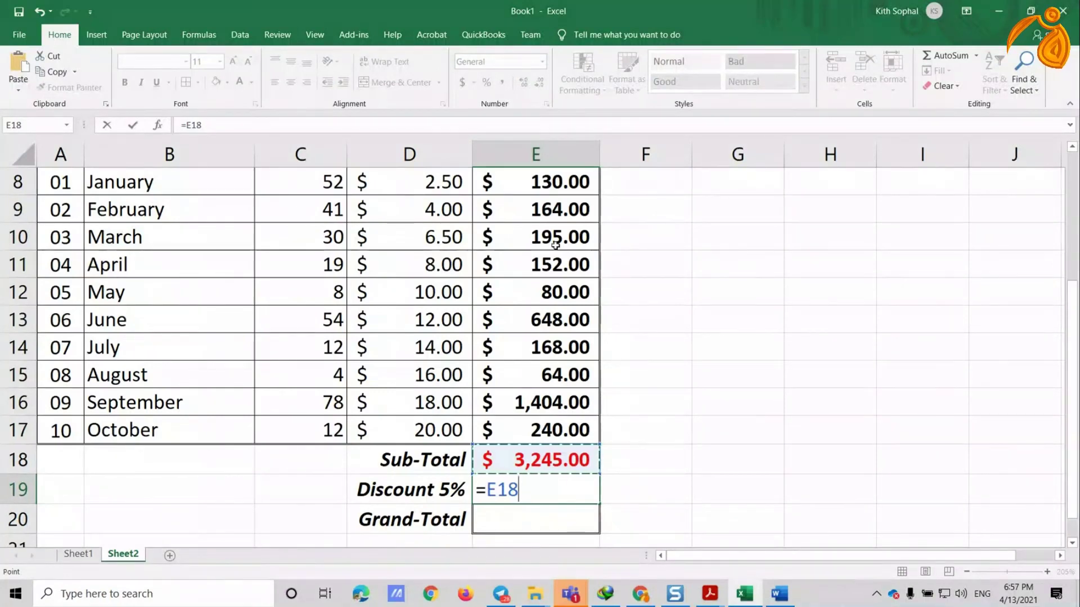
type("*5")
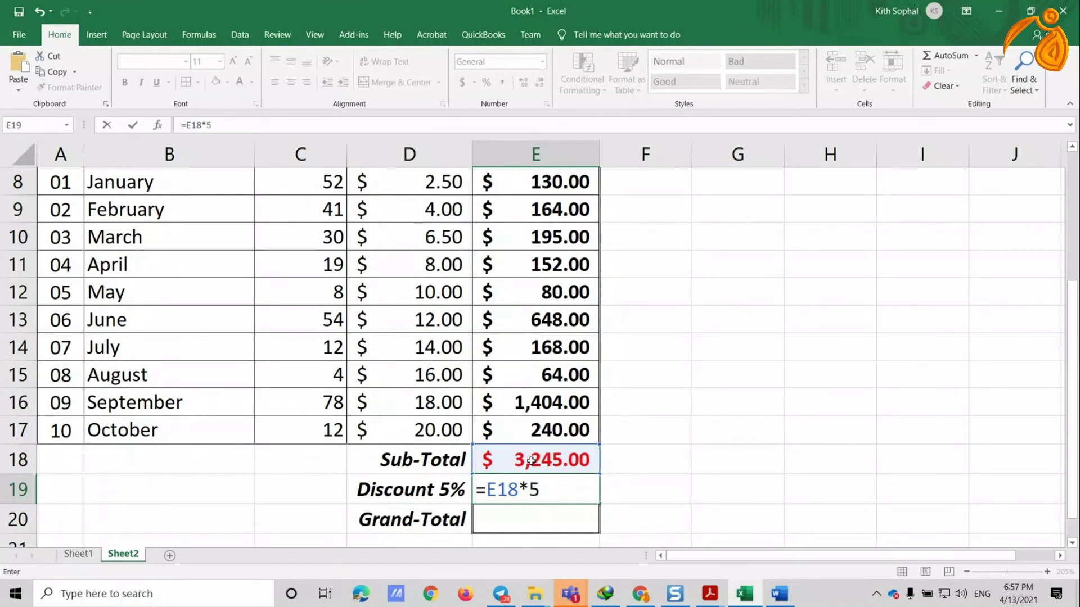
type("%")
key("Return")
left_click(560, 479)
left_click(240, 82)
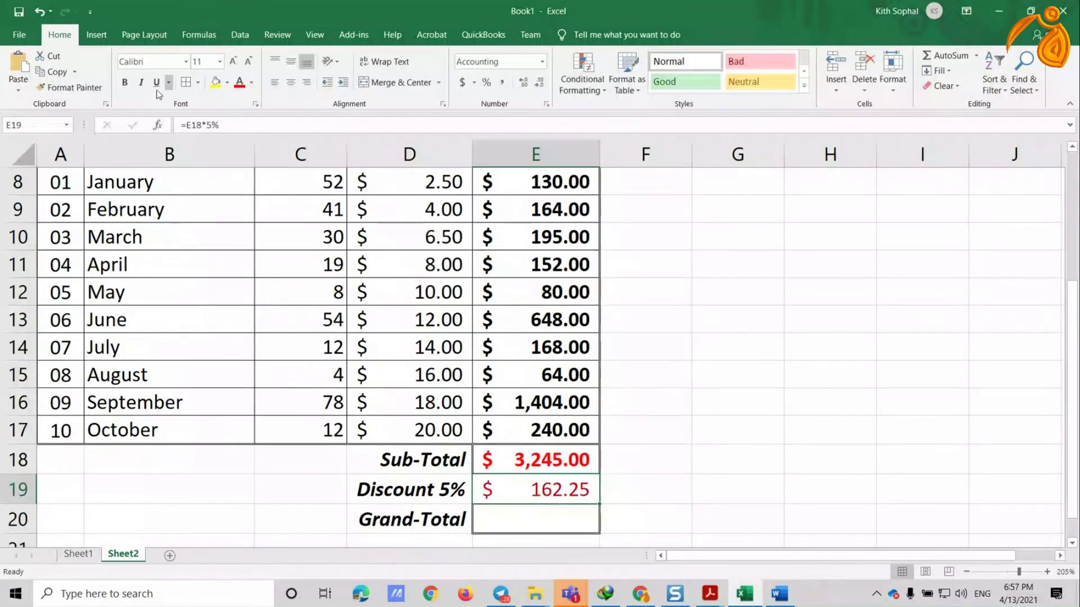
left_click(124, 82)
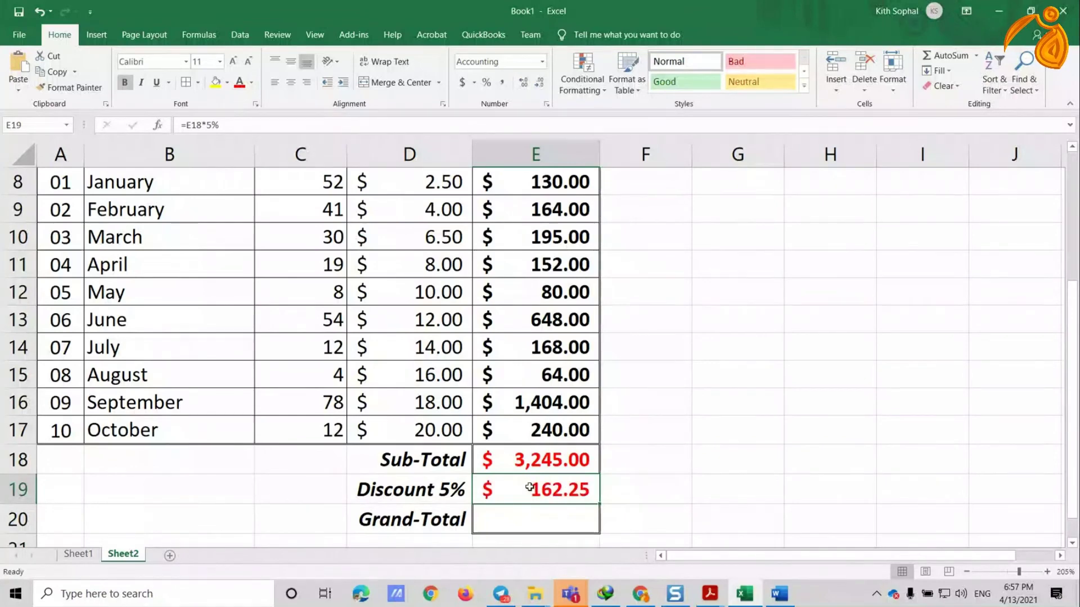
key("Return")
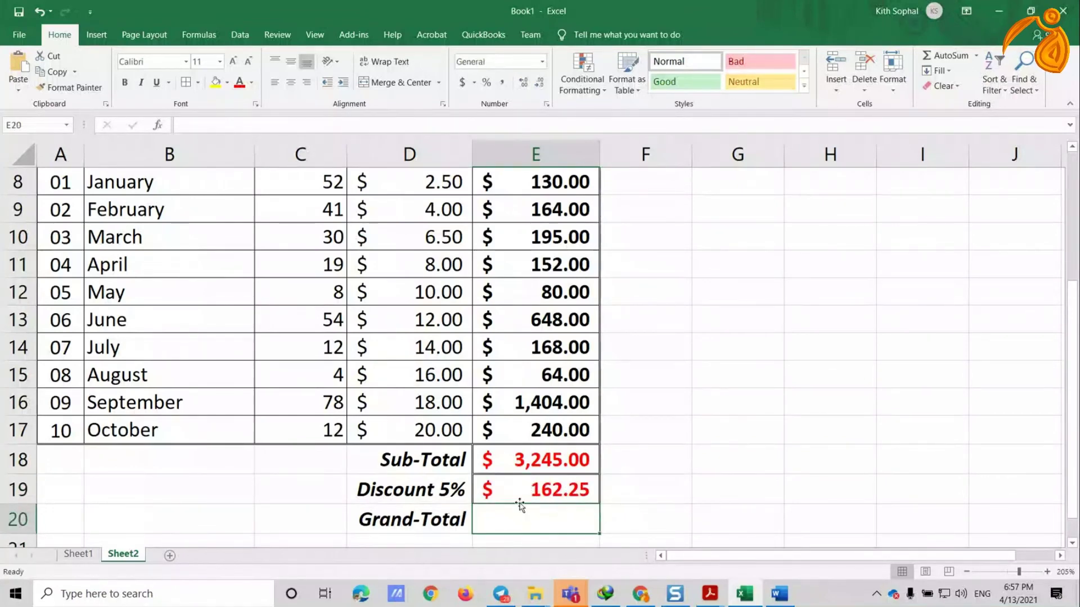
Step: Enter =E18-E19 in E20 for a bold red $3,082.75 Grand-Total, and widen column F
type("=")
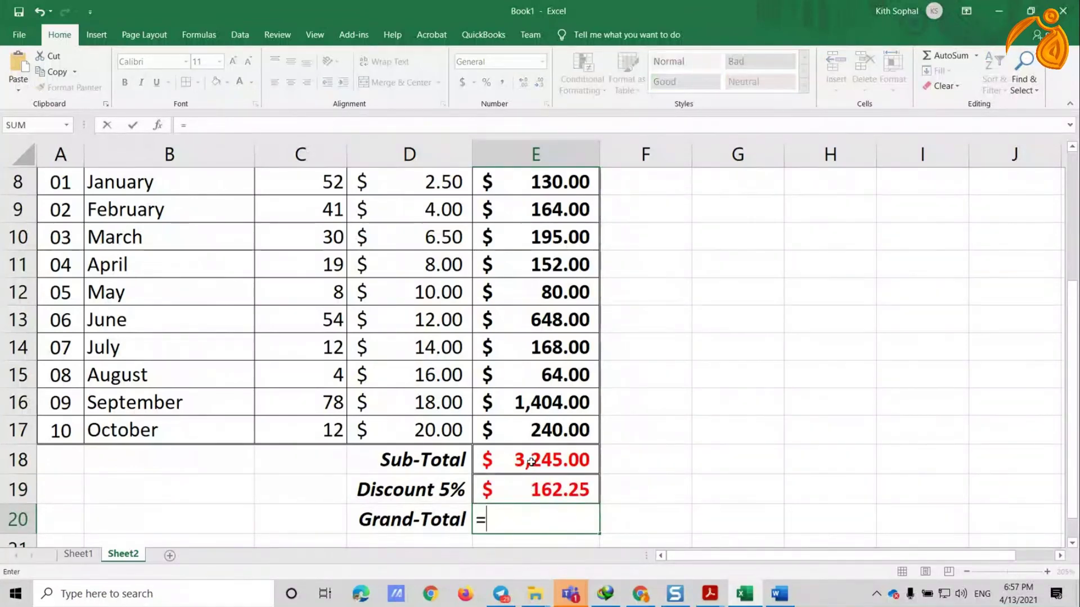
left_click(532, 461)
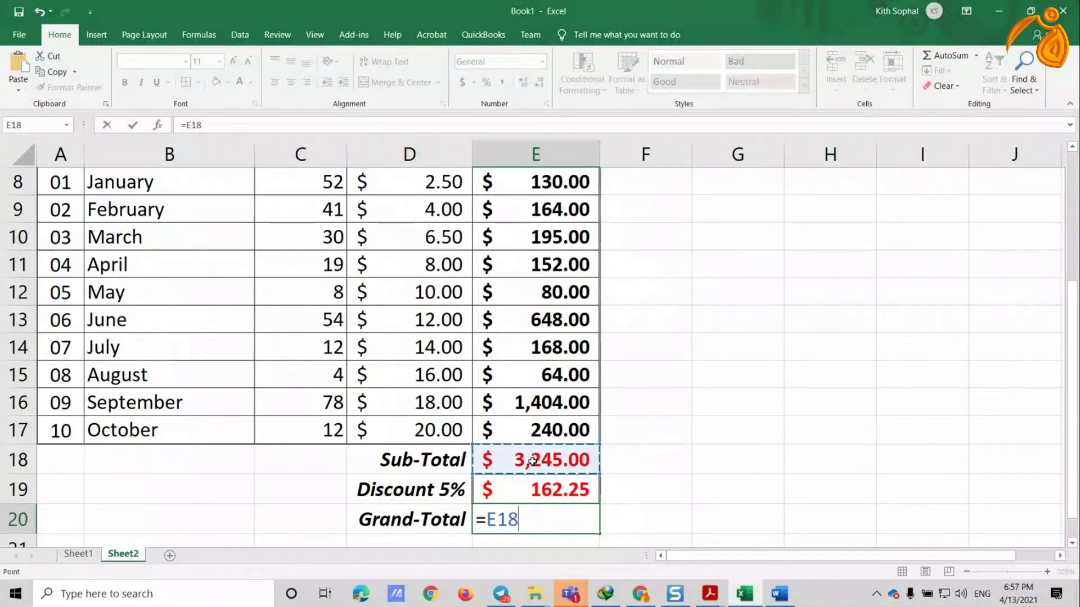
type("-")
left_click(544, 485)
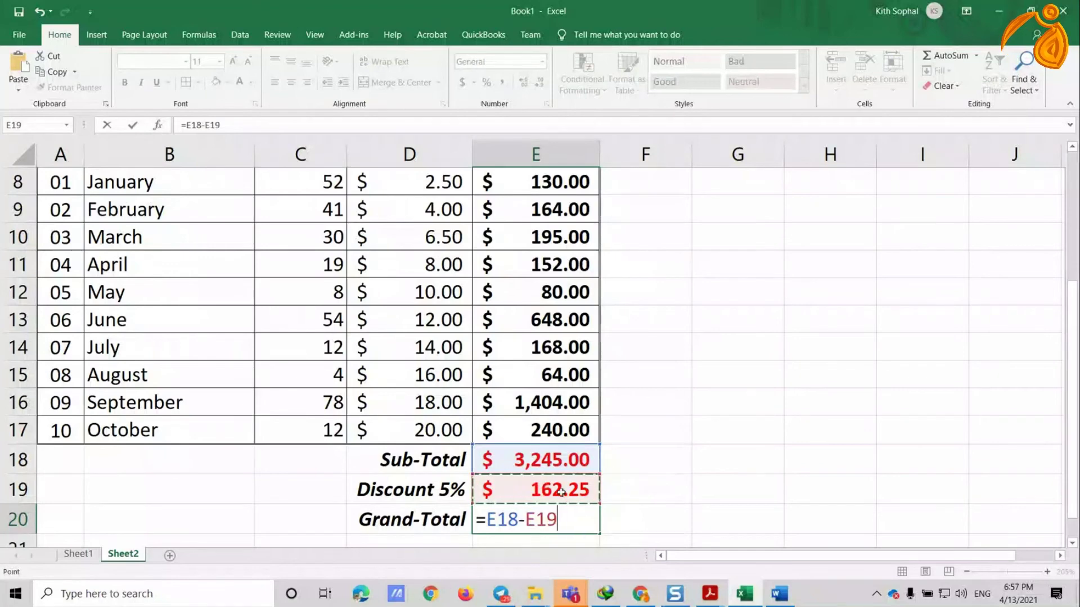
key("Return")
left_click(548, 493)
left_click(239, 82)
left_click(124, 83)
left_click(714, 402)
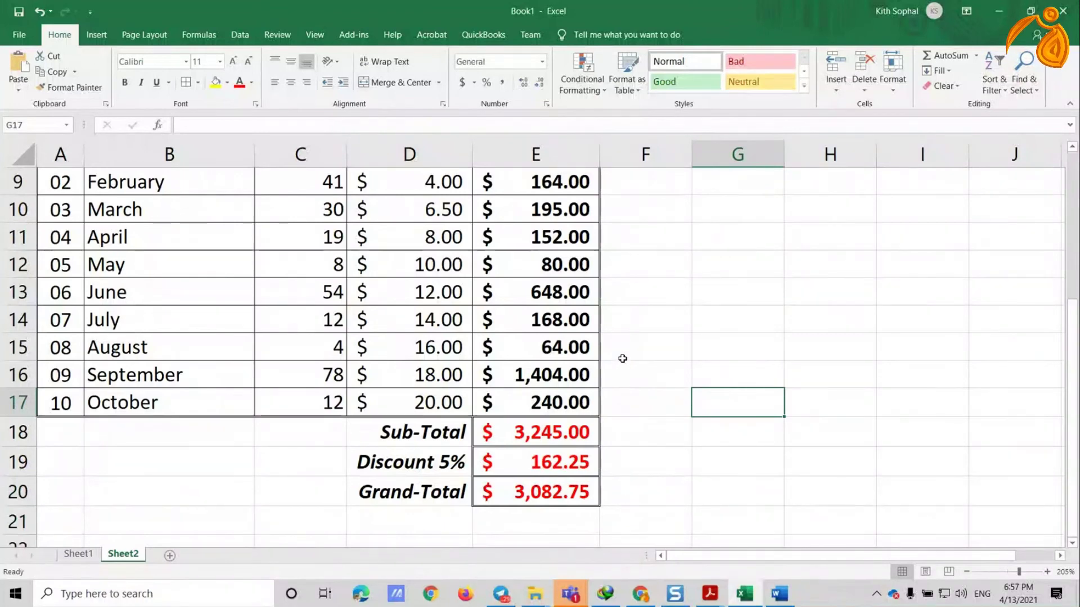
scroll(623, 359, "up", 1)
left_click_drag(692, 151, 738, 151)
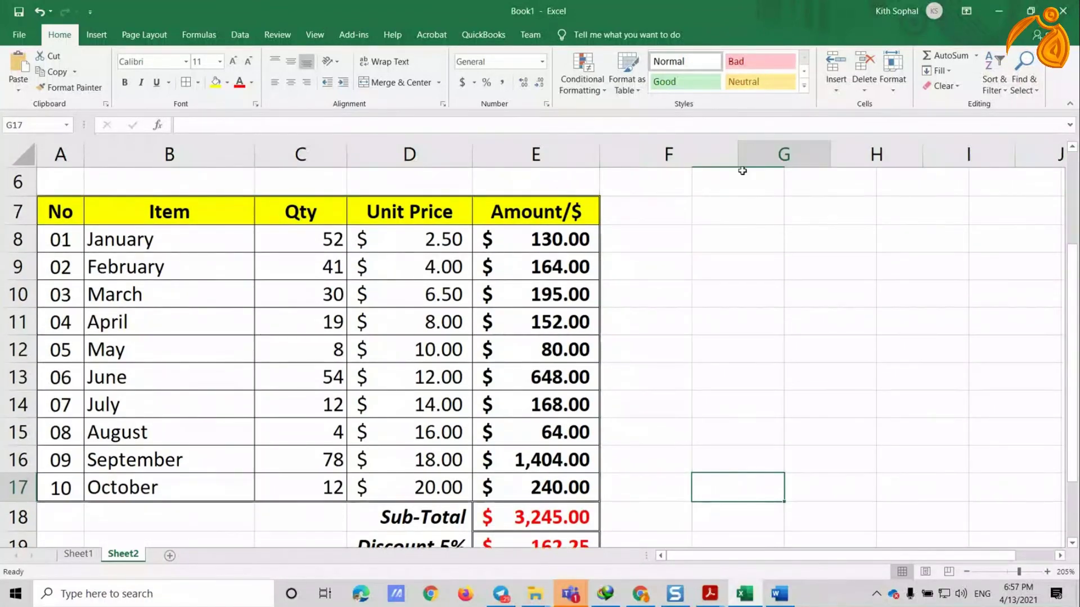
Step: Type the header Amount/Riel into F7
left_click(688, 214)
type("A")
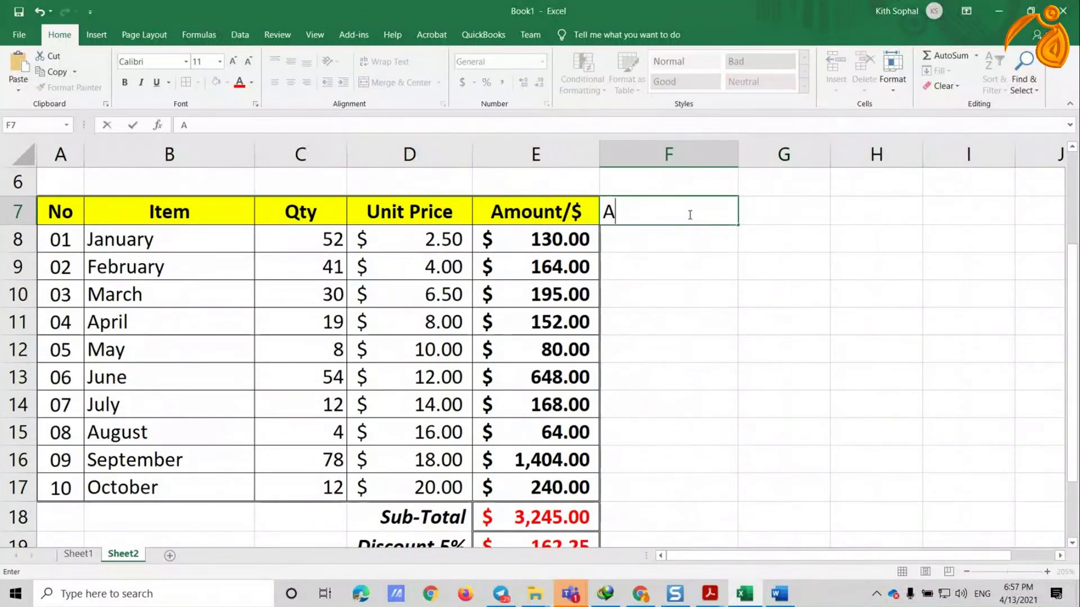
type("mount")
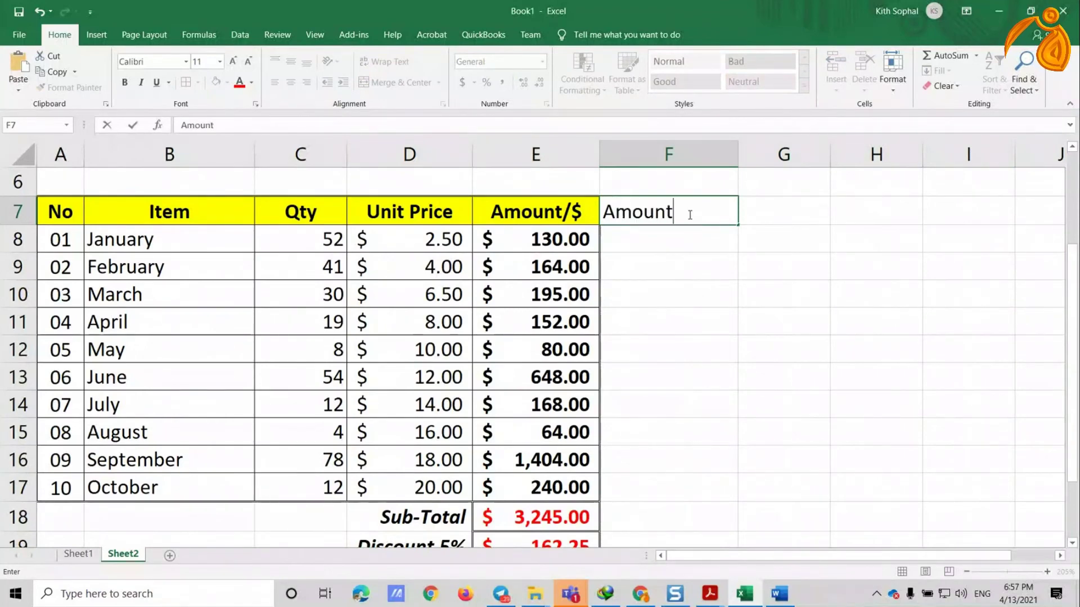
type("/Ri")
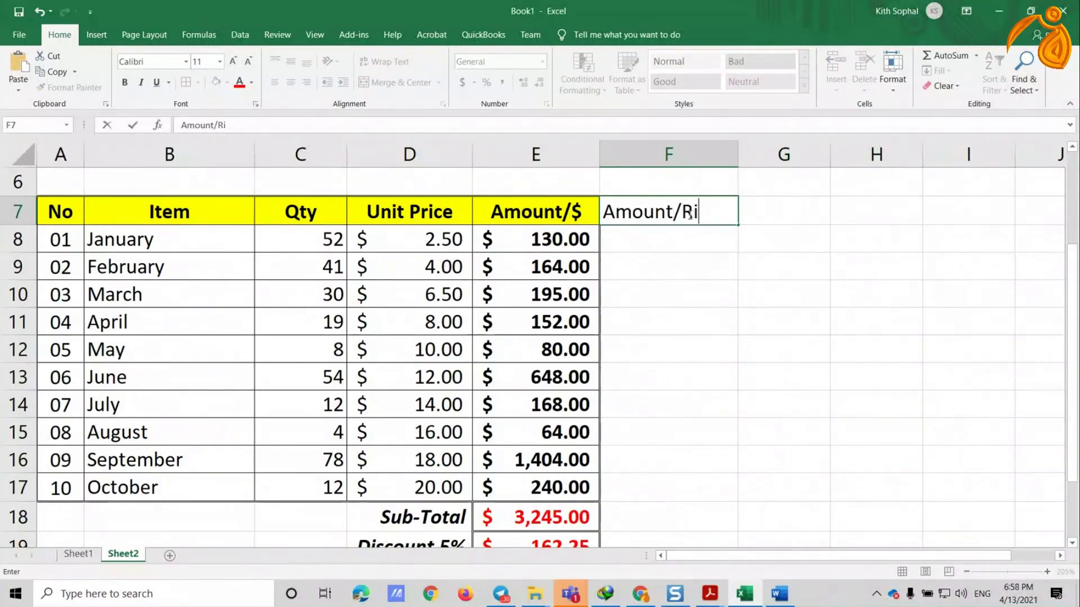
type("el")
key("Return")
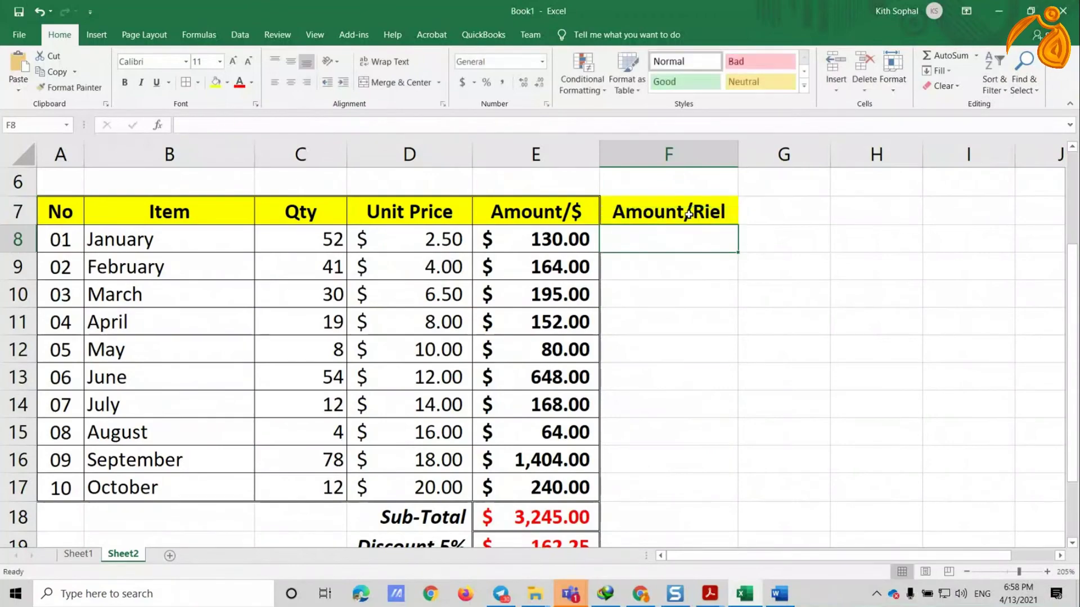
Step: Give F7 down to the Grand-Total row an outline and inside borders
left_click(673, 207)
scroll(656, 269, "down", 2)
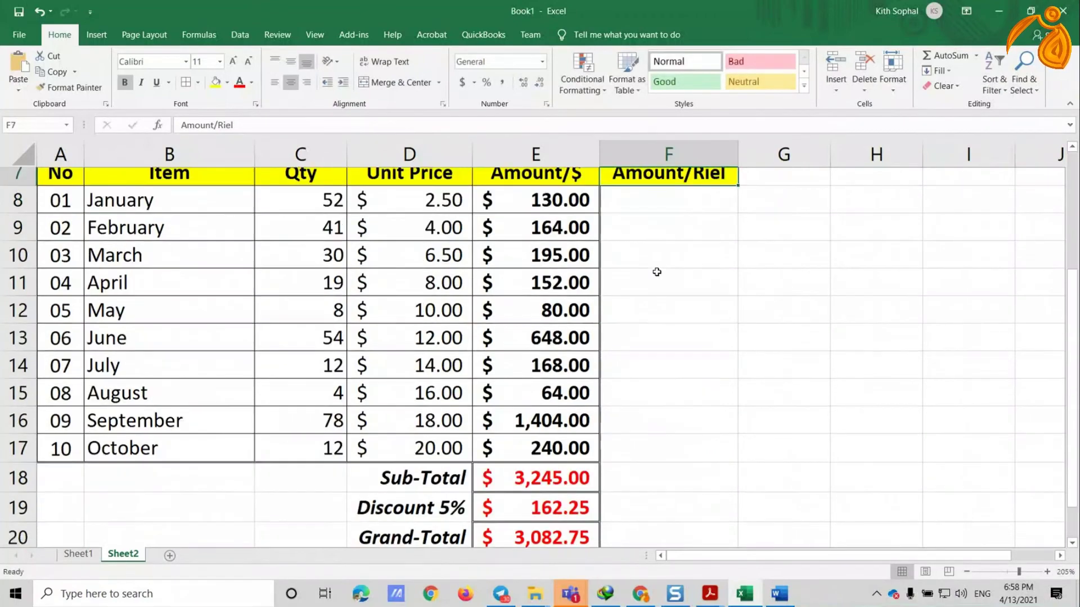
left_click(657, 411, "shift")
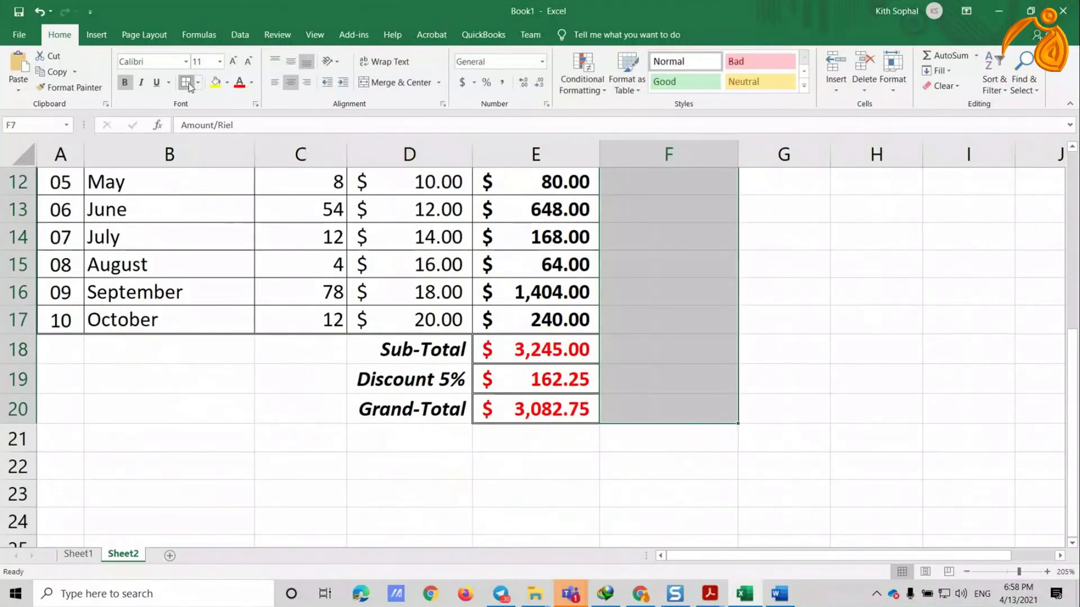
scroll(193, 108, "up", 2)
scroll(192, 108, "up", 2)
key("ctrl+1")
left_click(611, 266)
left_click(647, 271)
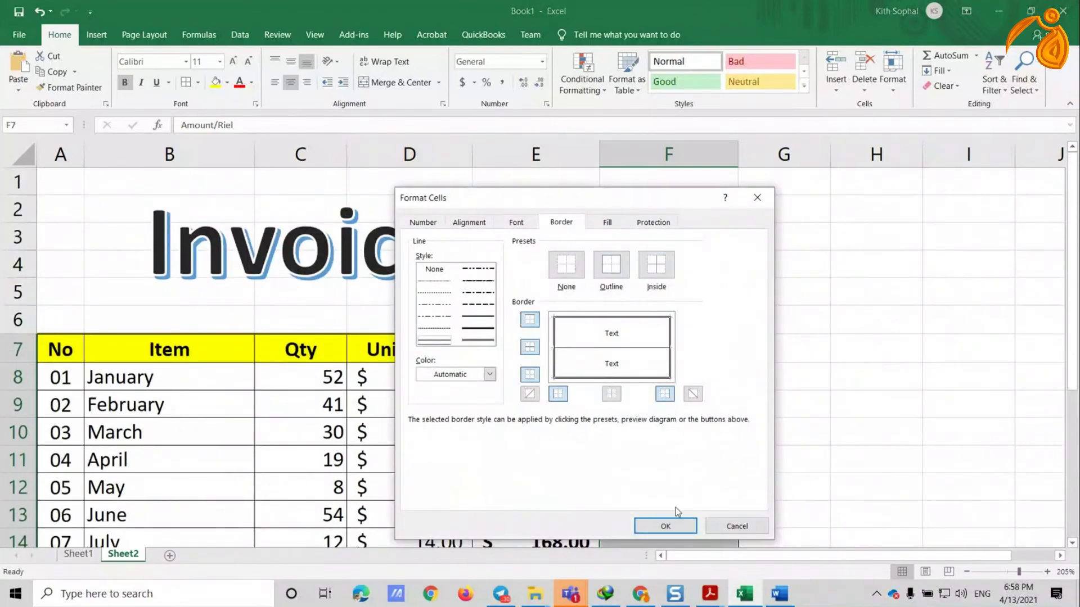
left_click(676, 526)
left_click(783, 377)
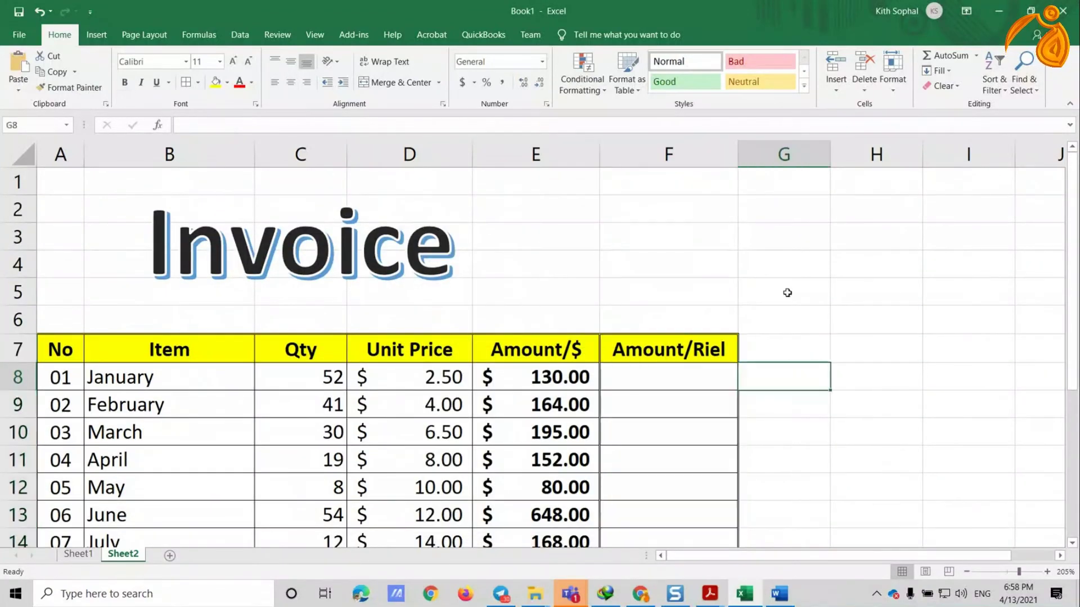
Step: Reapply the borders to the month cells F8:F17
scroll(787, 293, "down", 3)
scroll(787, 293, "up", 1)
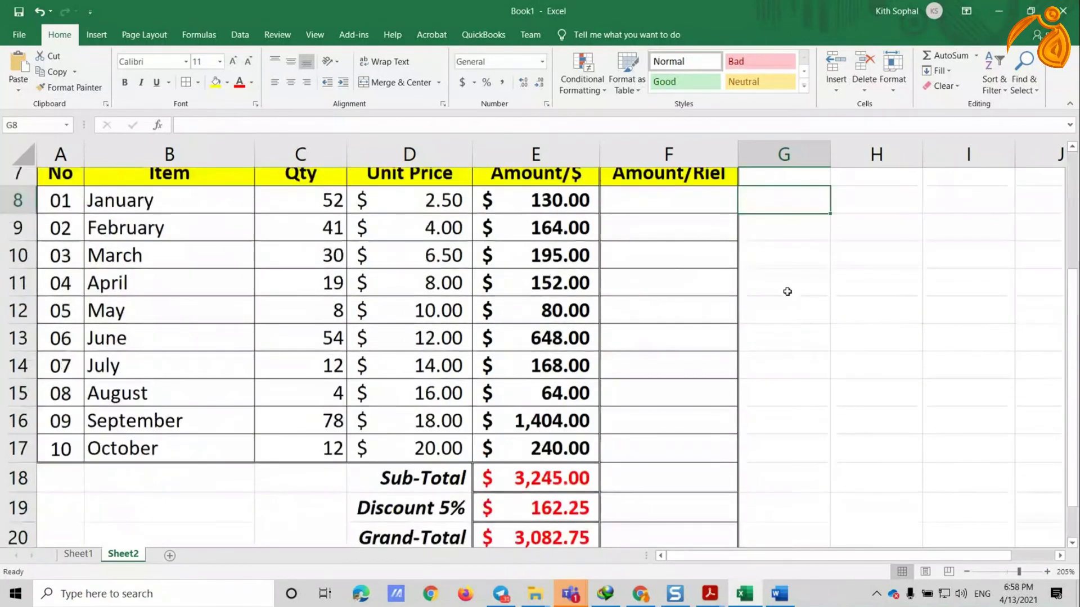
scroll(787, 291, "up", 1)
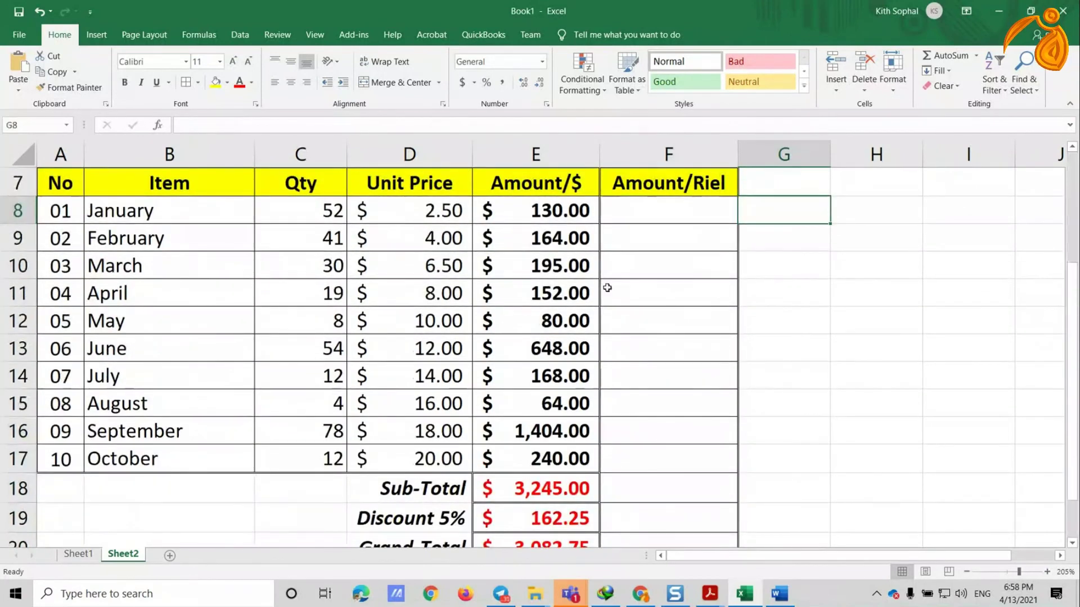
left_click_drag(609, 208, 605, 459)
key("ctrl+1")
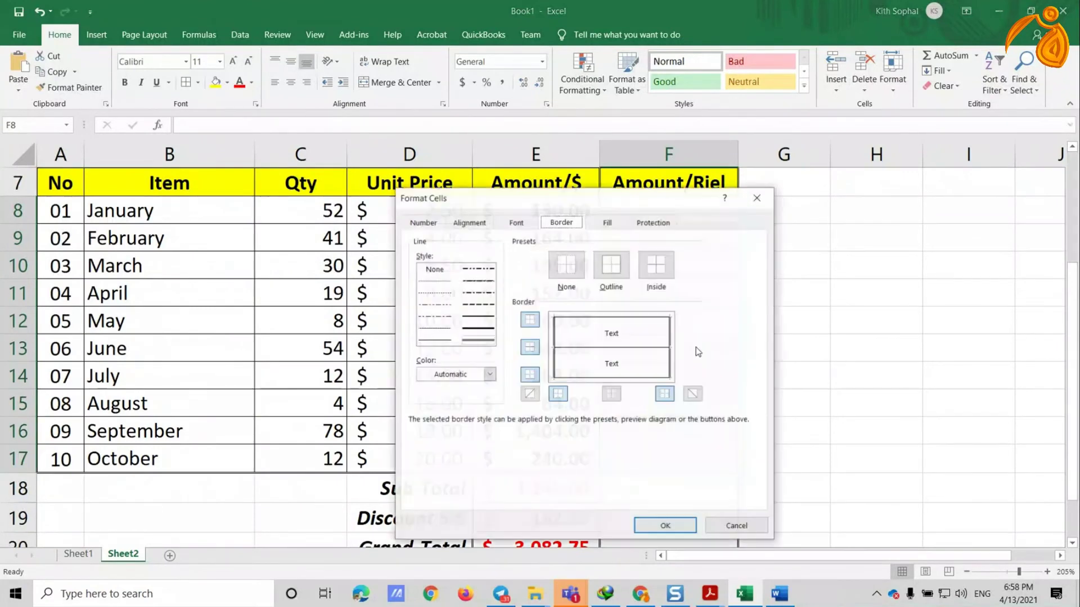
left_click(661, 527)
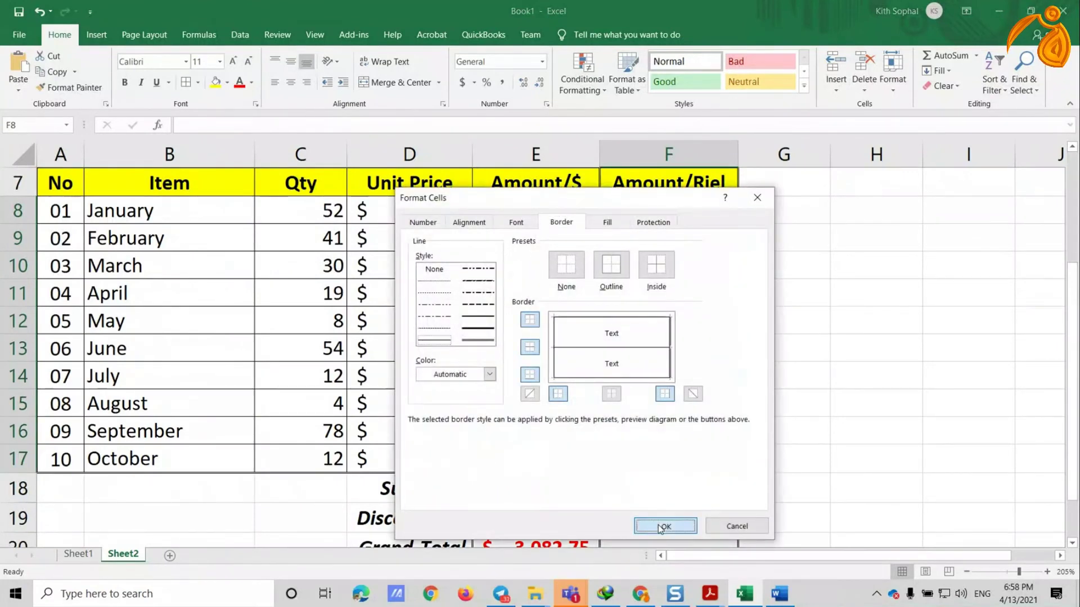
left_click(798, 356)
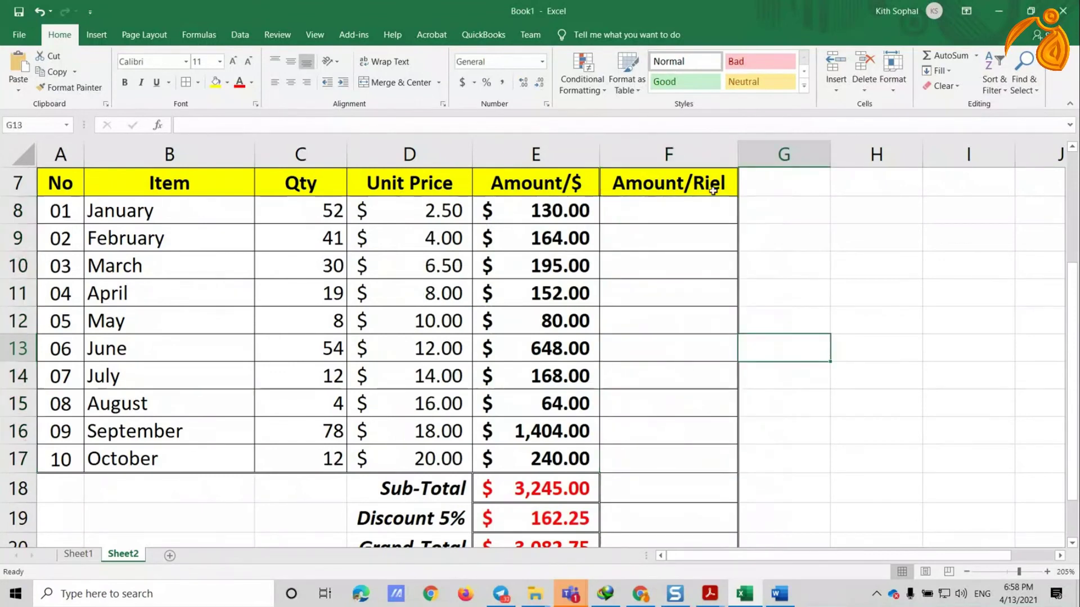
left_click(634, 210)
scroll(657, 205, "up", 2)
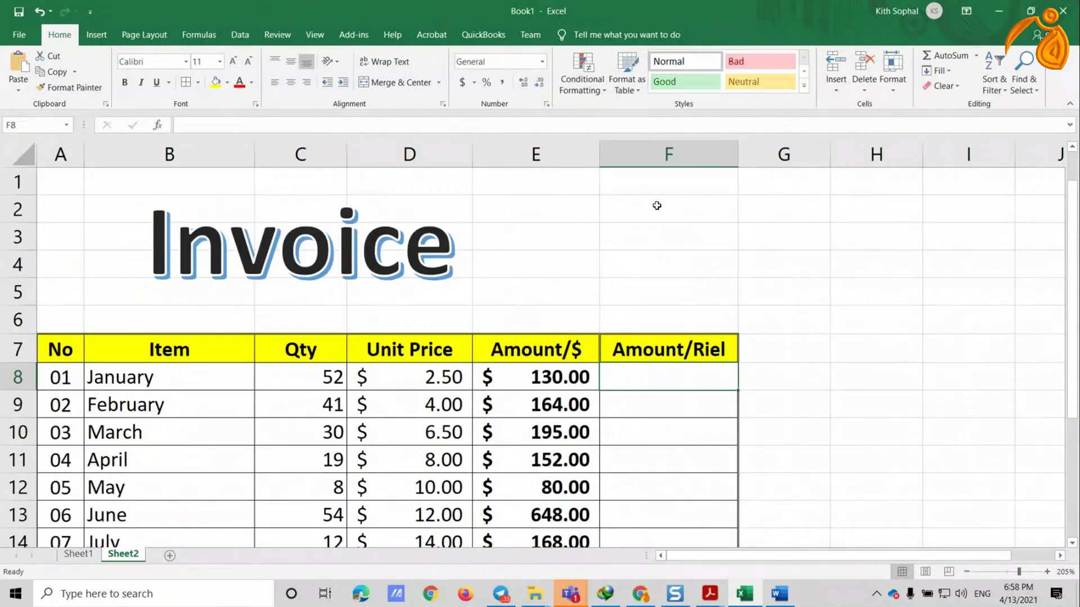
Step: Enter a right-aligned 1$= label in E5
left_click(579, 296)
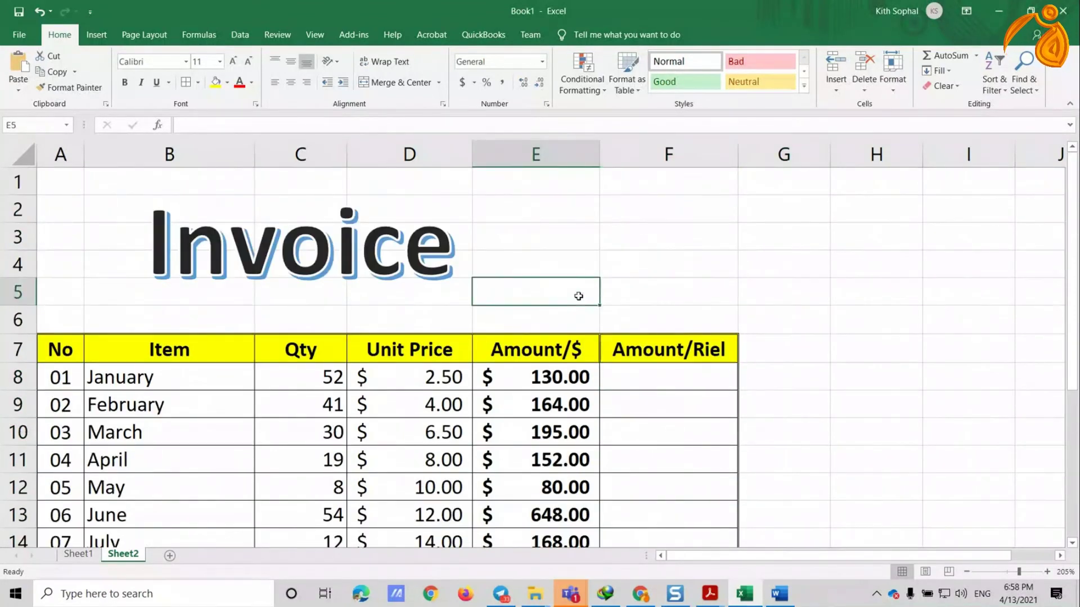
type("1")
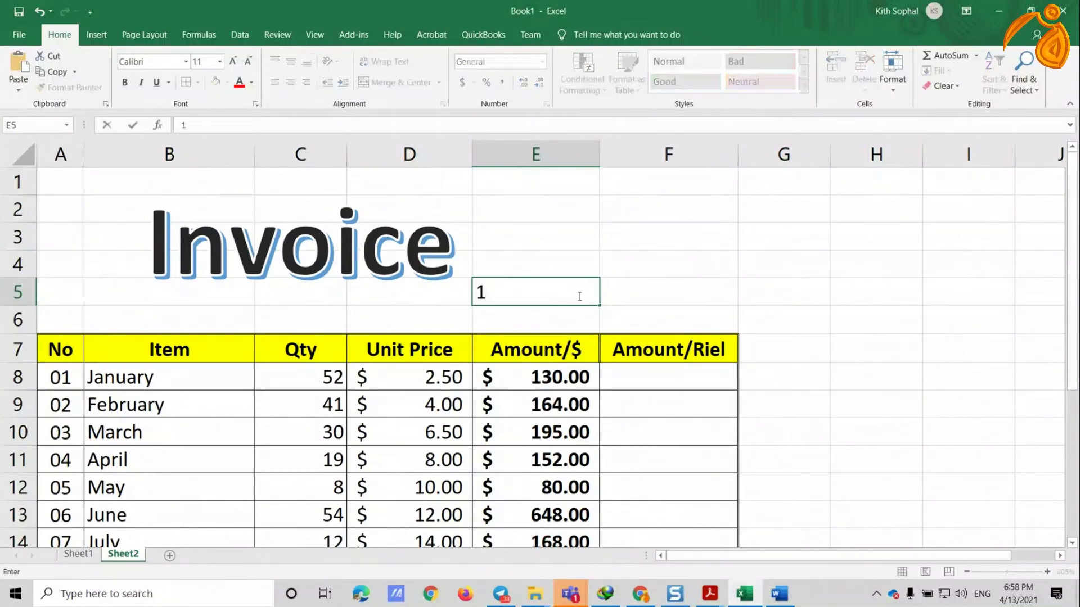
type("$=")
key("Return")
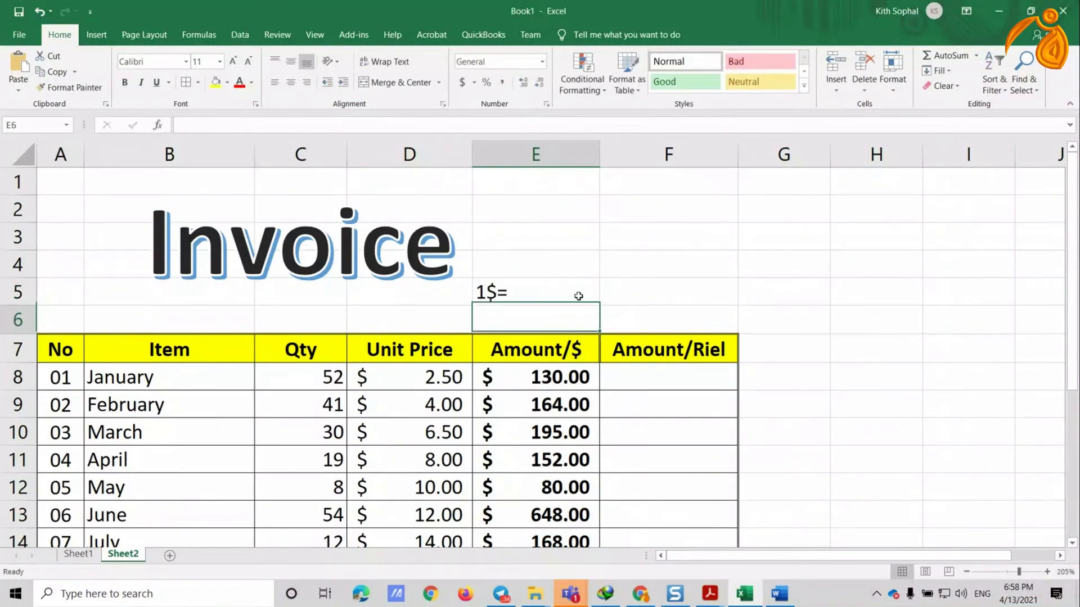
left_click(579, 296)
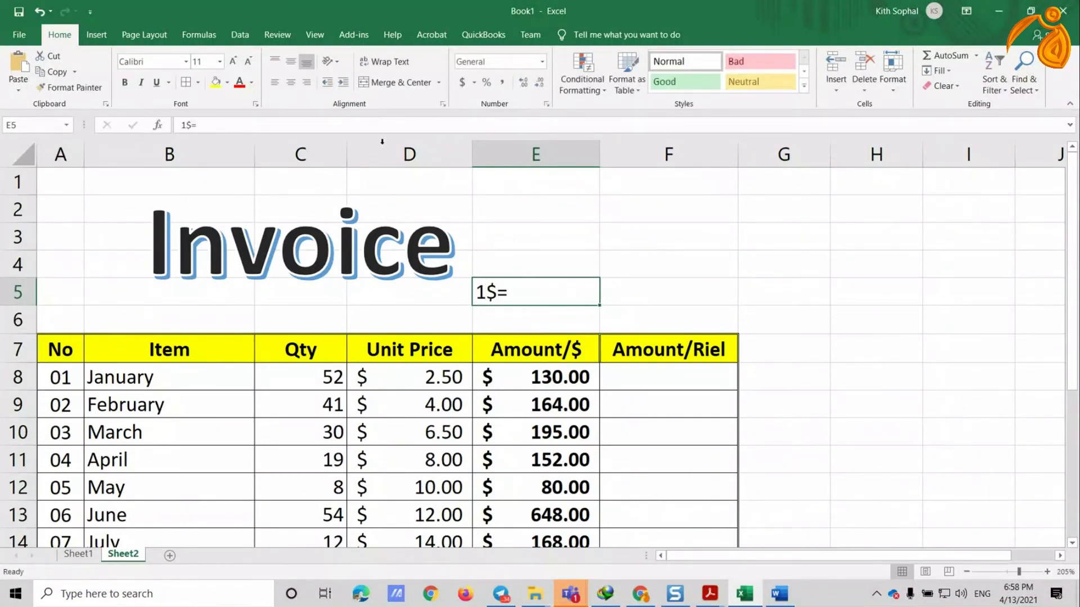
left_click(307, 82)
Step: Enter 4040 Riel in F5 as the exchange rate
left_click(612, 287)
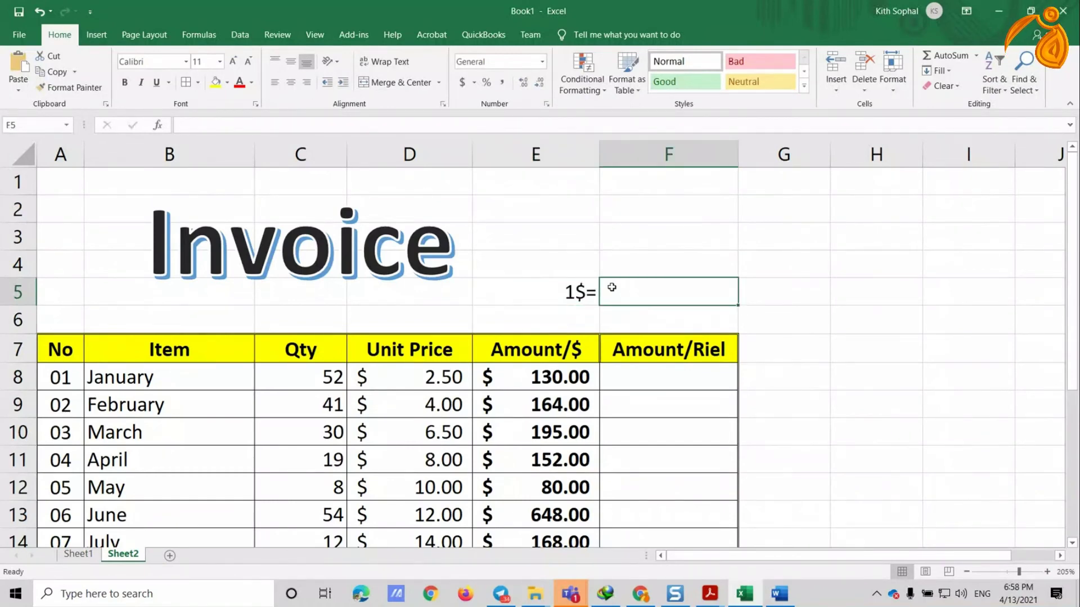
type("4040")
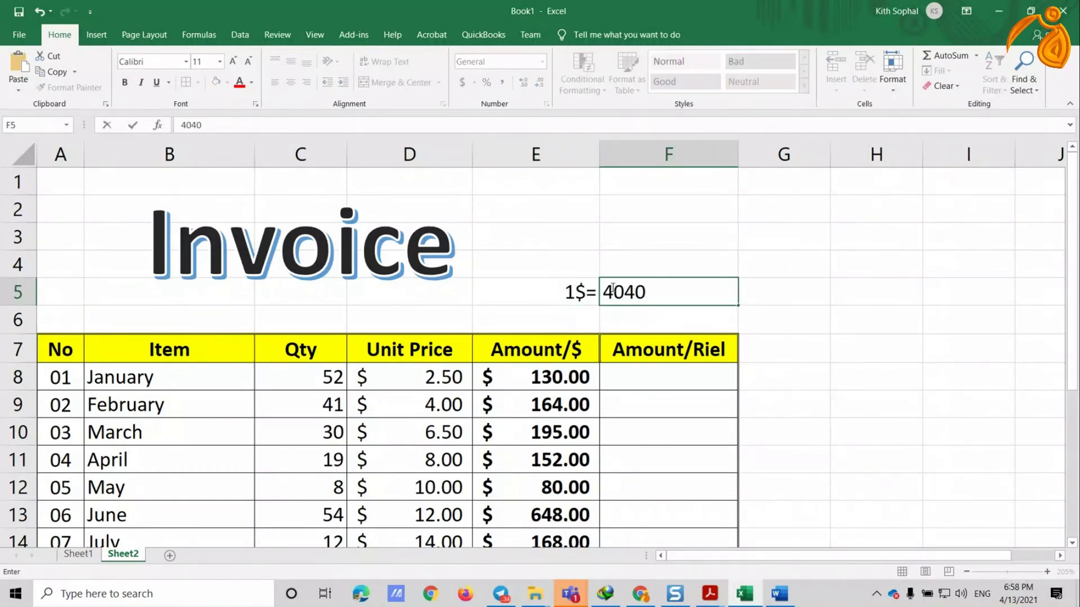
type(" Ri")
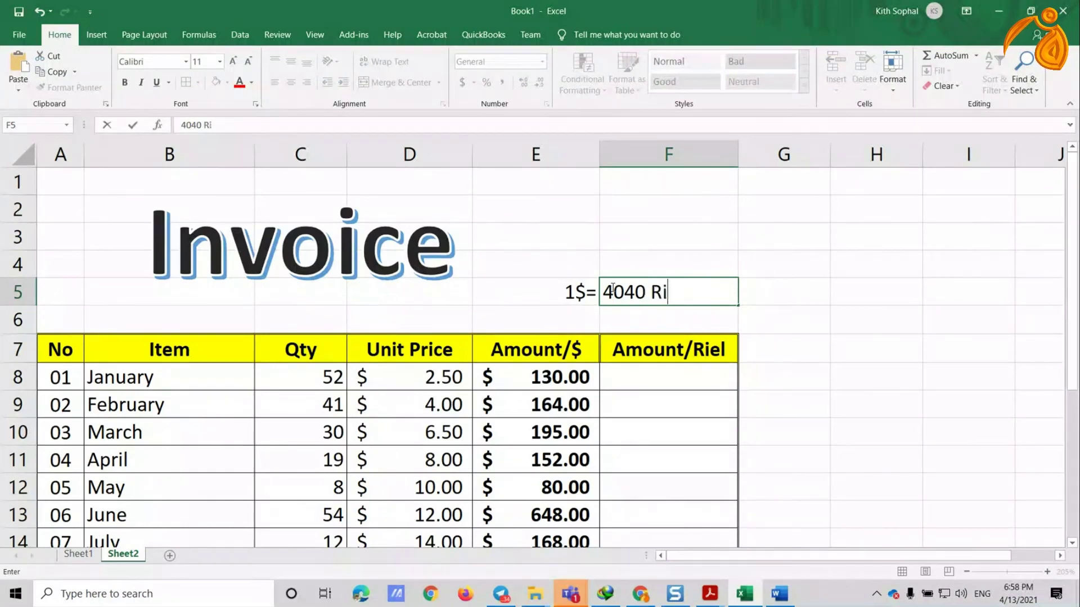
type("el")
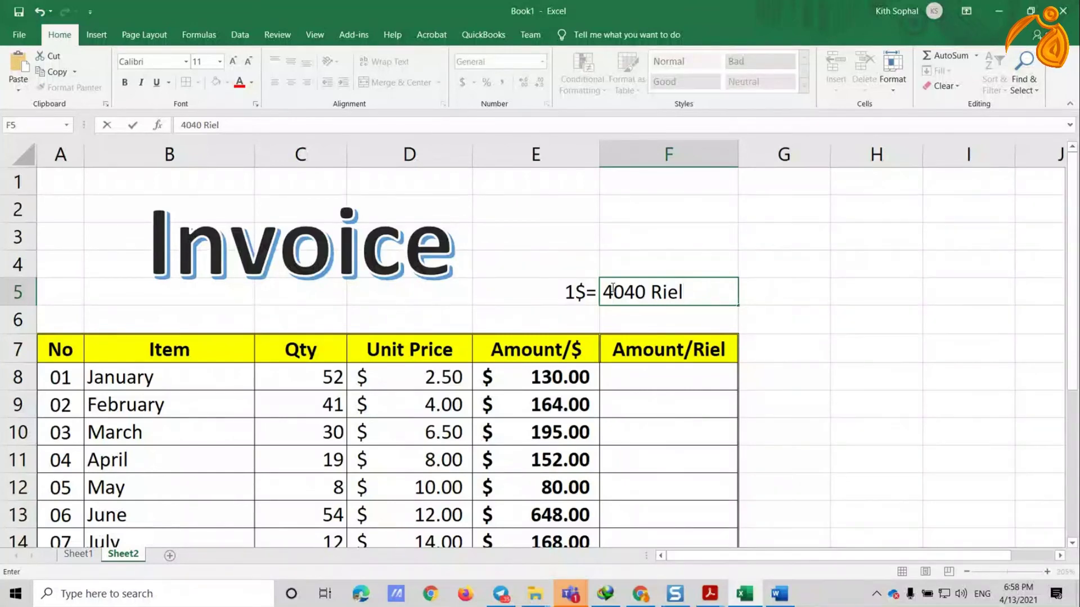
key("Return")
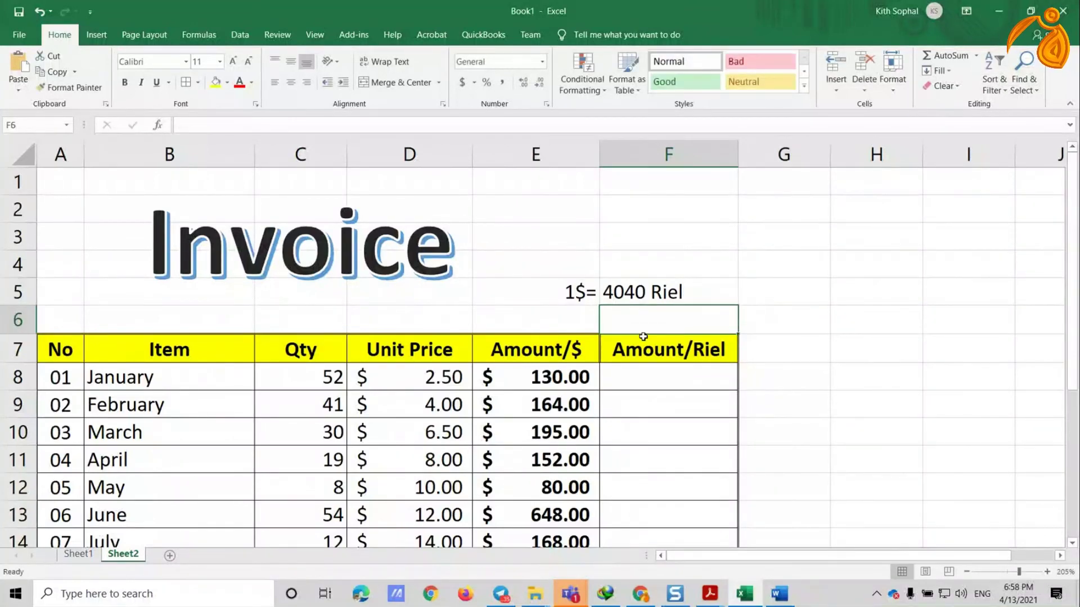
left_click(622, 378)
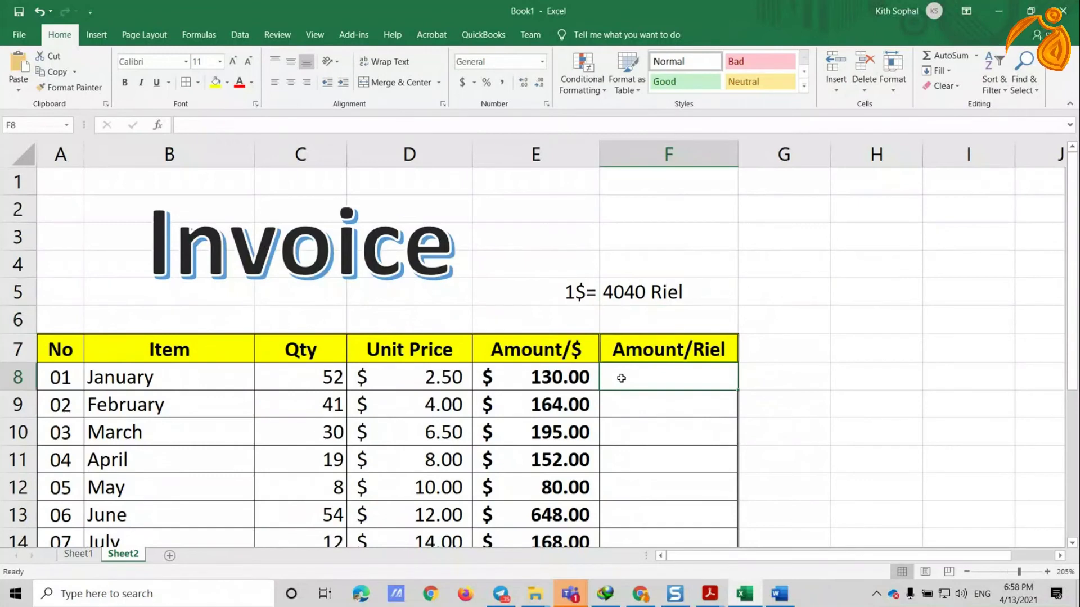
Step: Enter =E8*4040 in F8 as January's Riel amount
type("=")
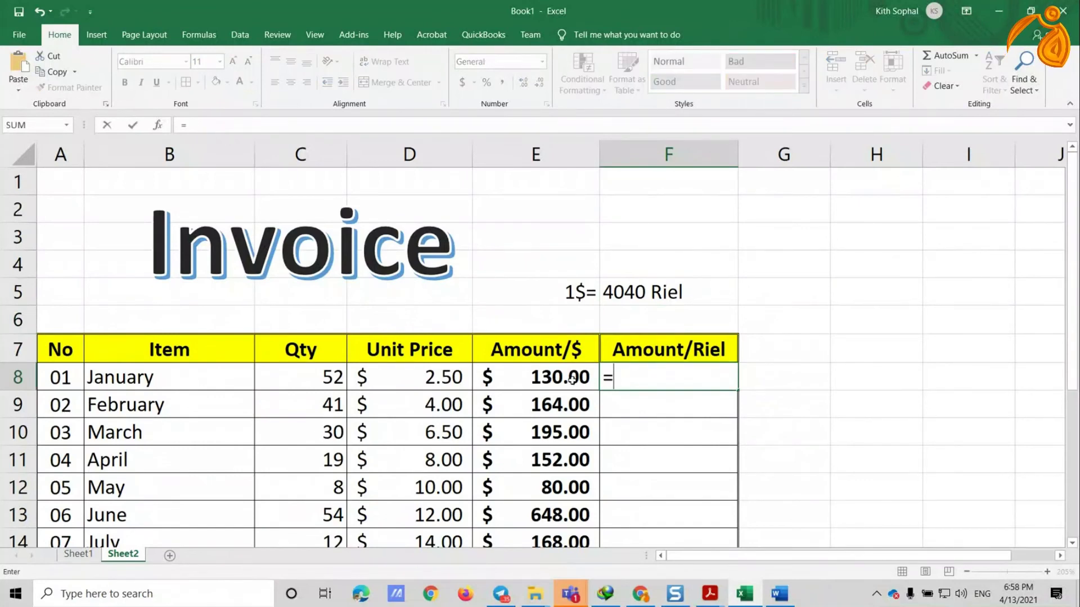
left_click(572, 381)
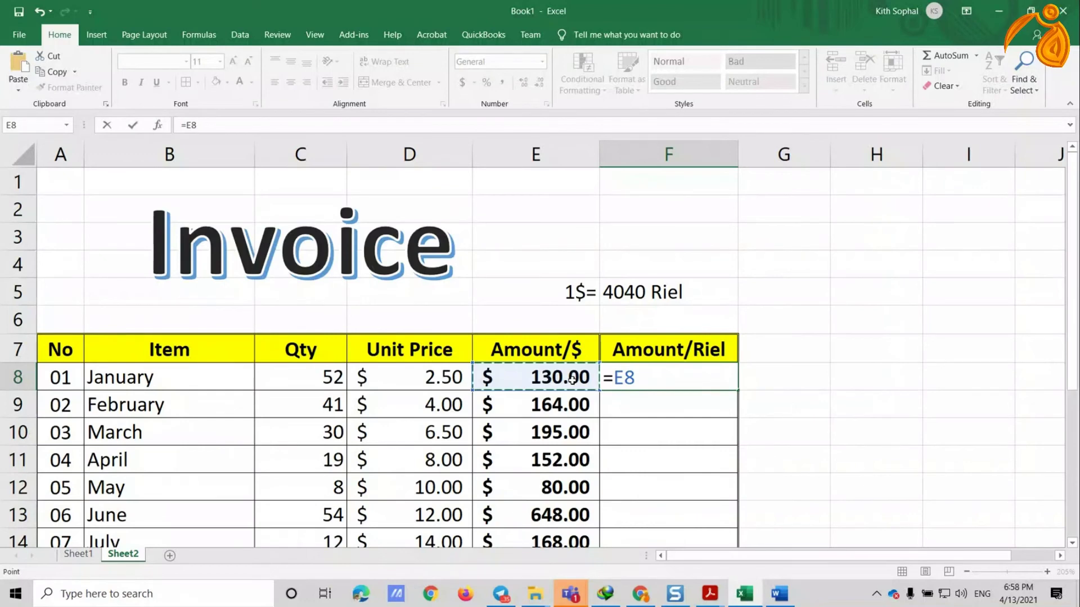
type("*4040")
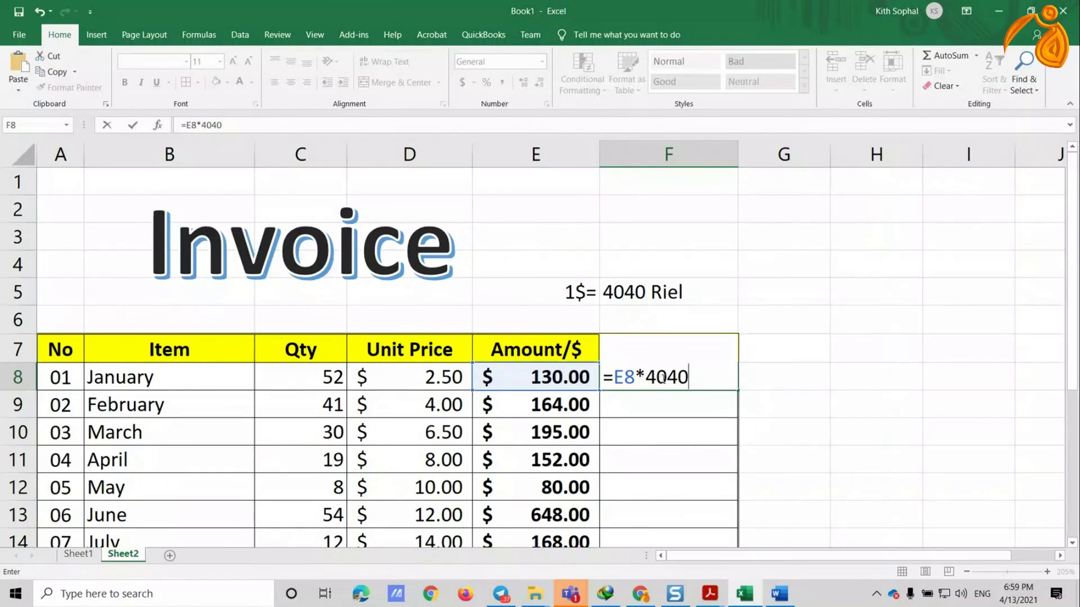
key("Return")
left_click(656, 382)
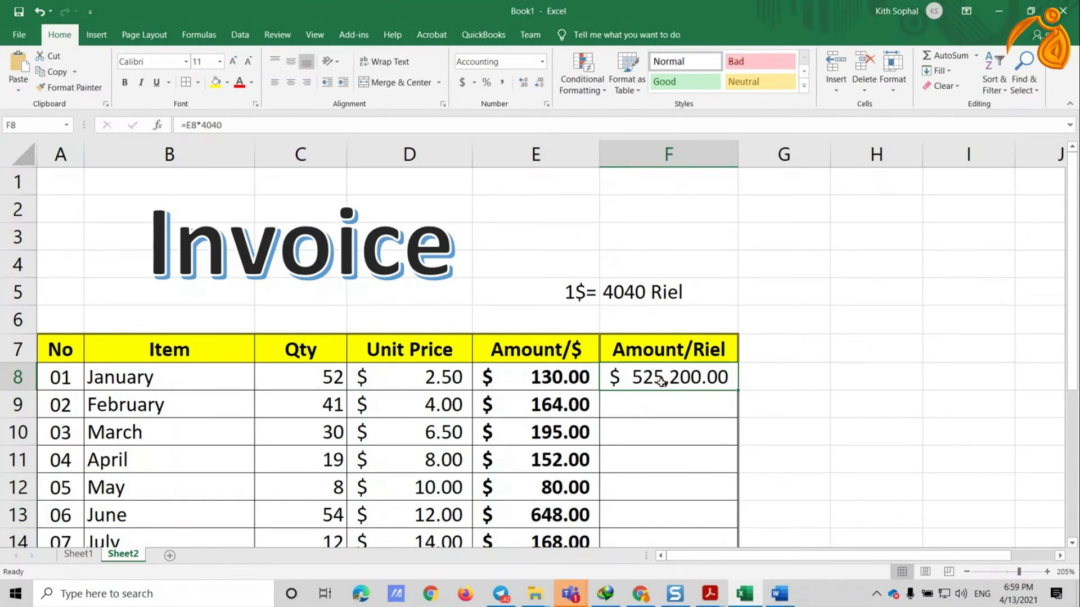
double_click(666, 380)
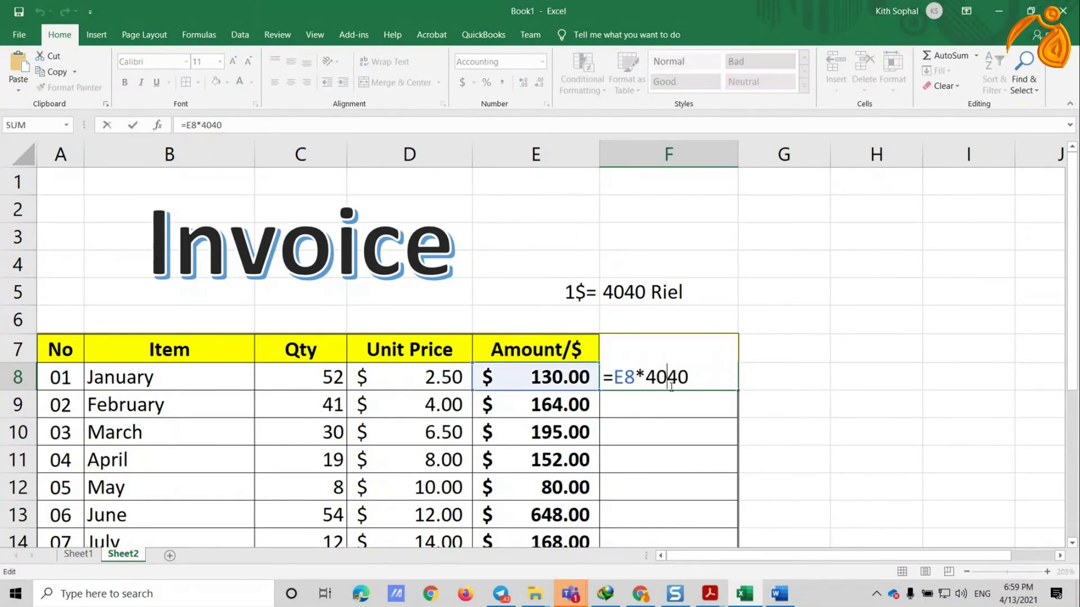
key("Return")
Step: Rewrite F8 as =E8*F5 so it uses the exchange-rate cell
left_click(659, 375)
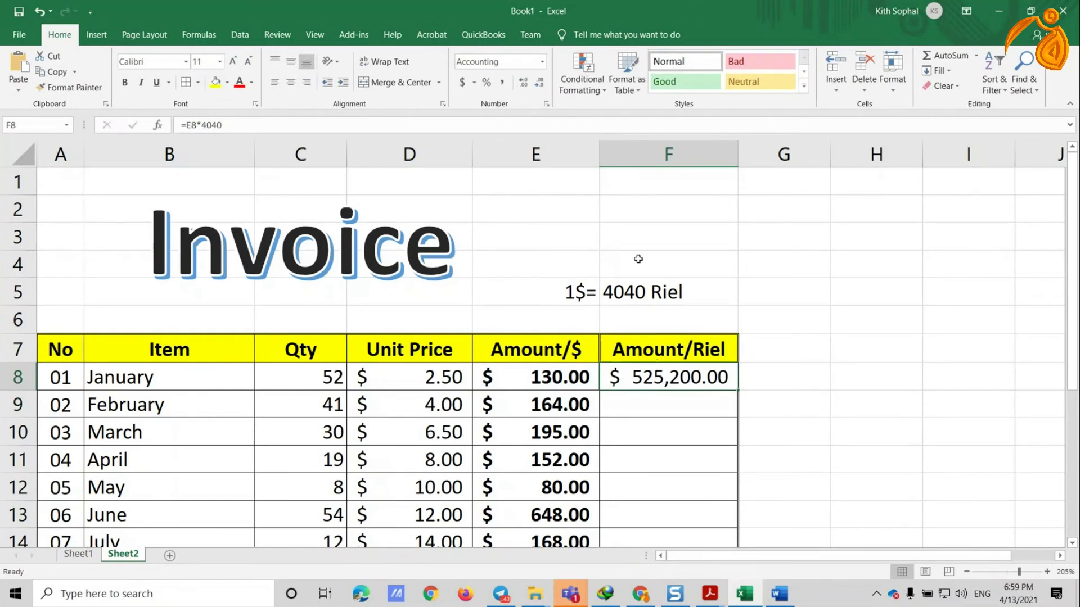
left_click(657, 295)
left_click(683, 376)
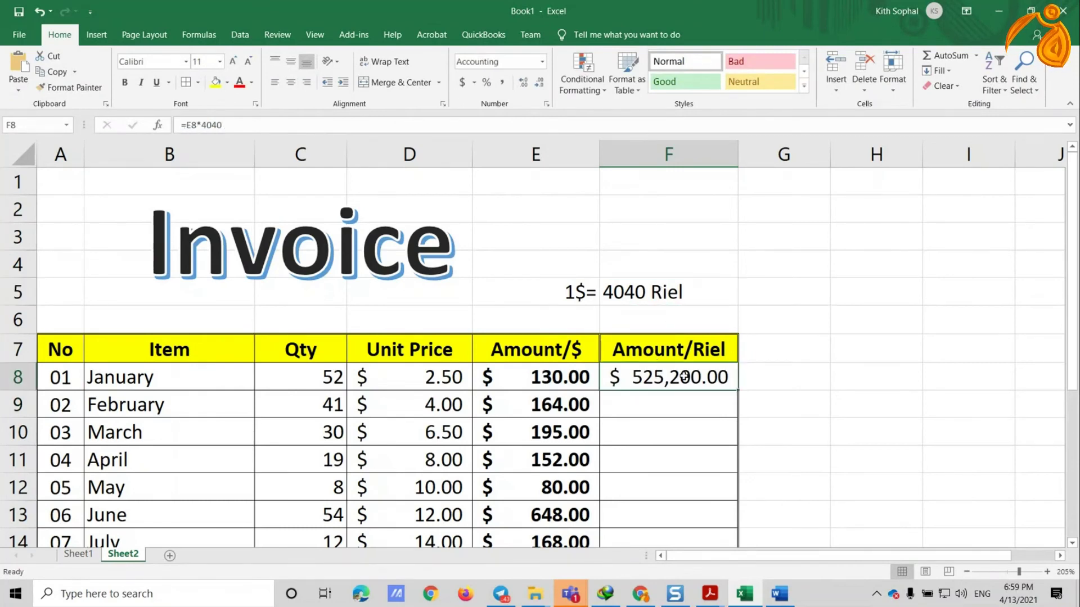
type("=")
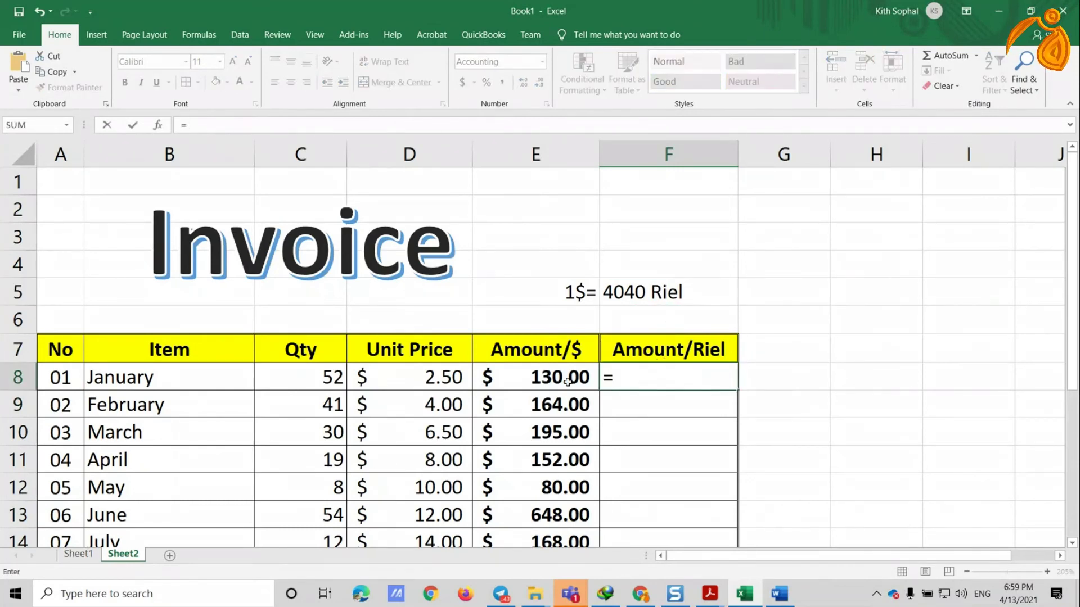
left_click(568, 380)
type("*")
left_click(634, 293)
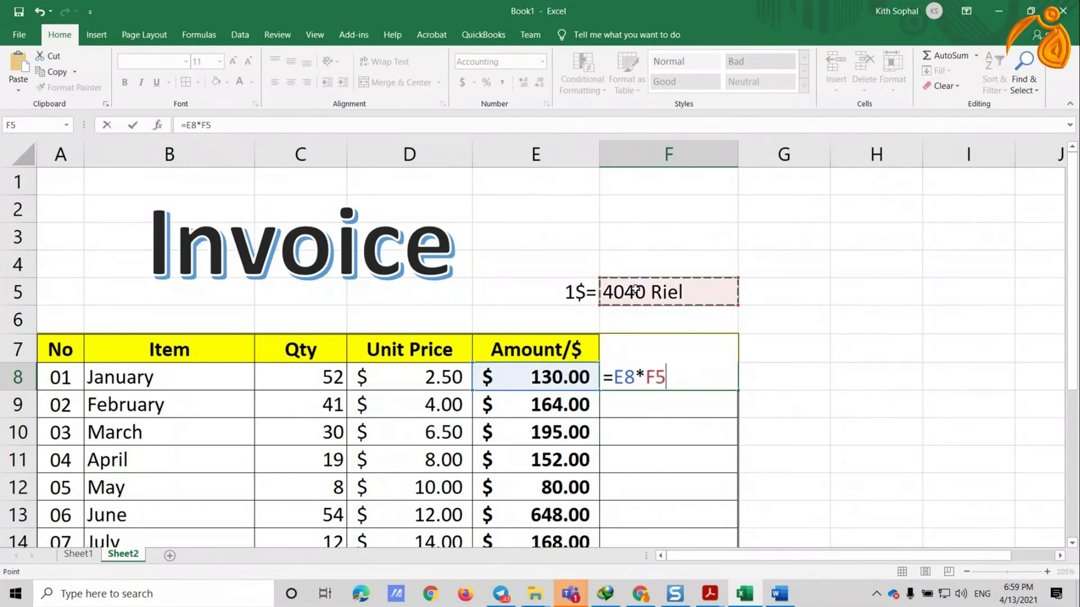
key("Return")
left_click(654, 291)
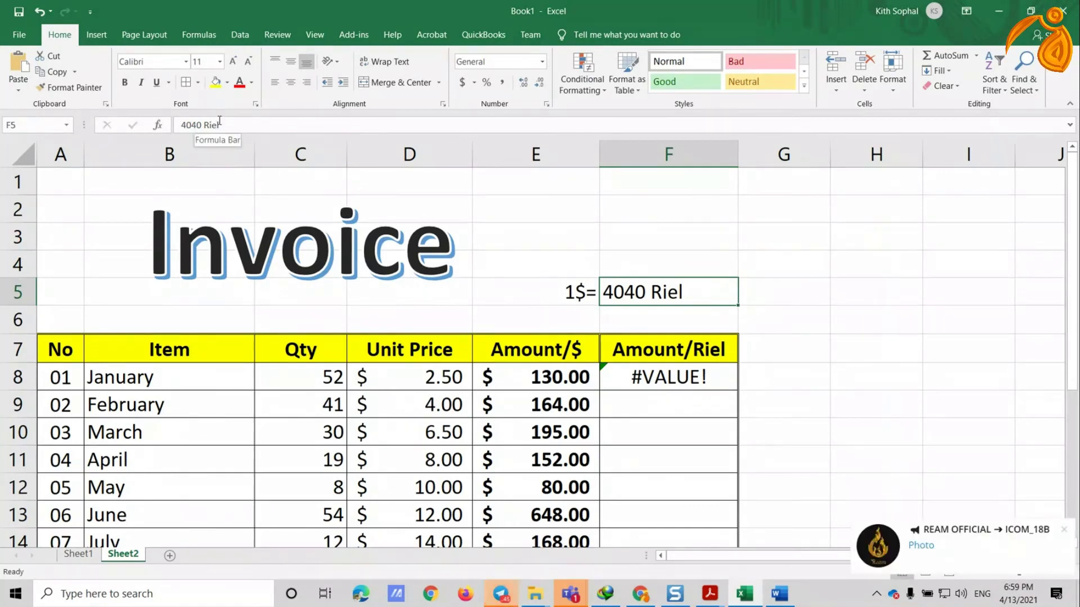
Step: Remove ' Riel' from F5 so it holds 4040 and F8 shows 525200
double_click(687, 290)
key("BackSpace")
key("BackSpace")
key("BackSpace")
key("BackSpace")
key("BackSpace")
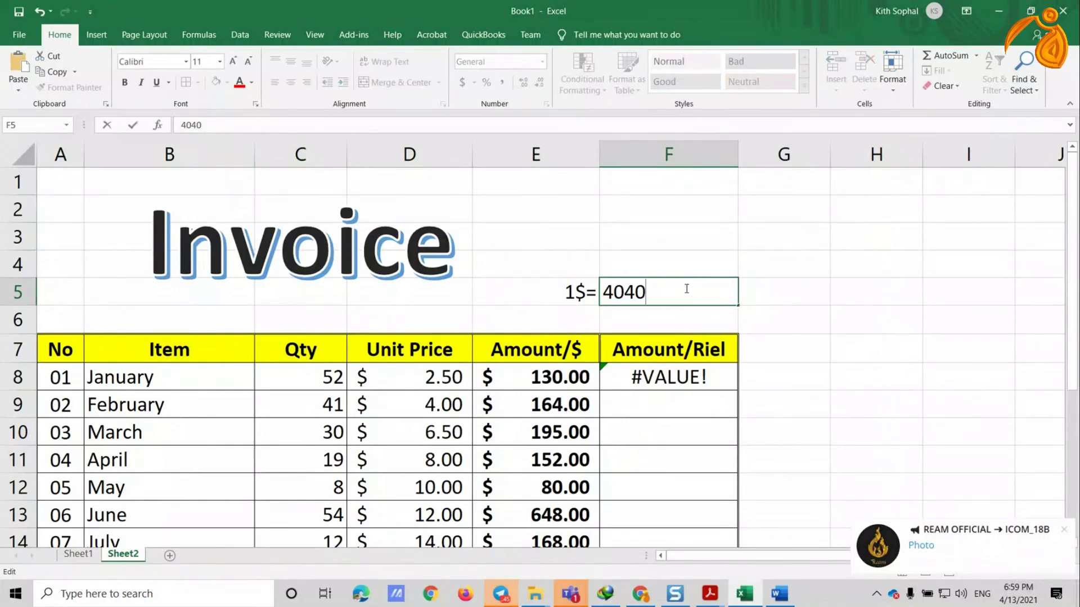
left_click(695, 381)
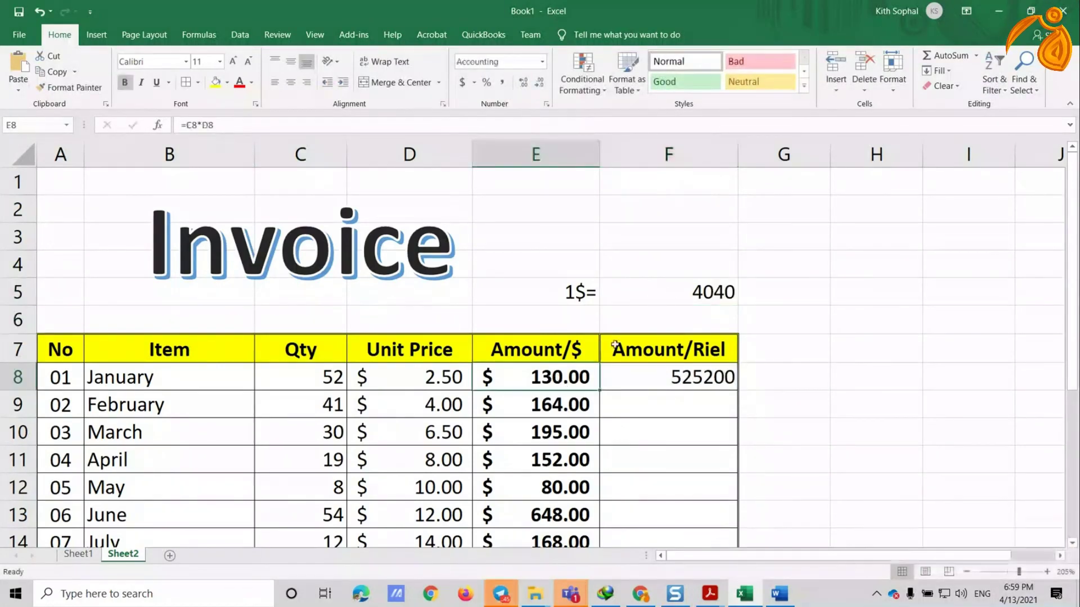
left_click(670, 291)
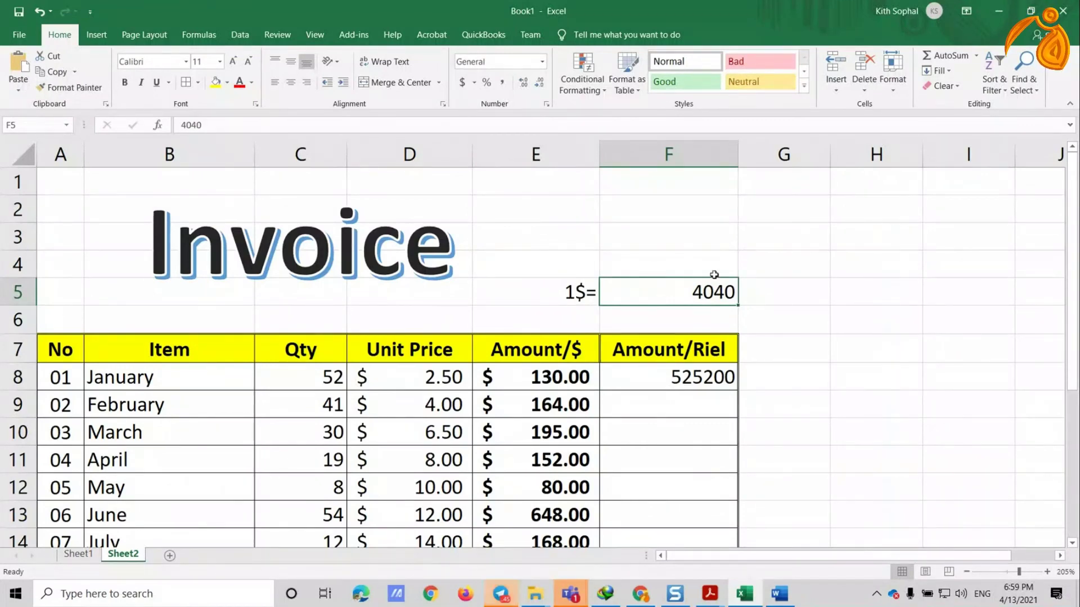
left_click(681, 372)
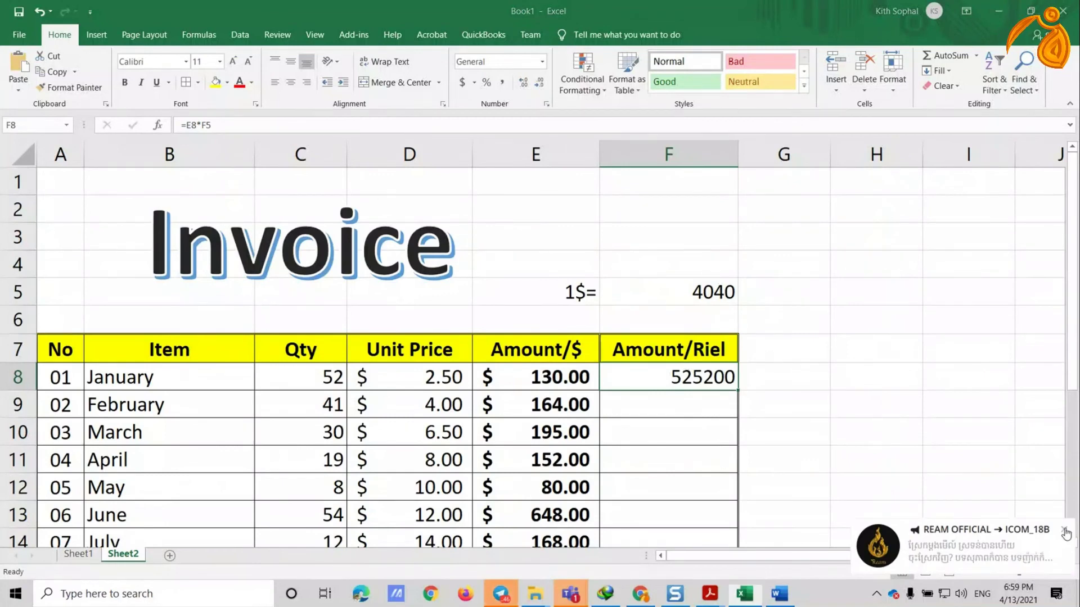
left_click(1065, 530)
left_click(713, 600)
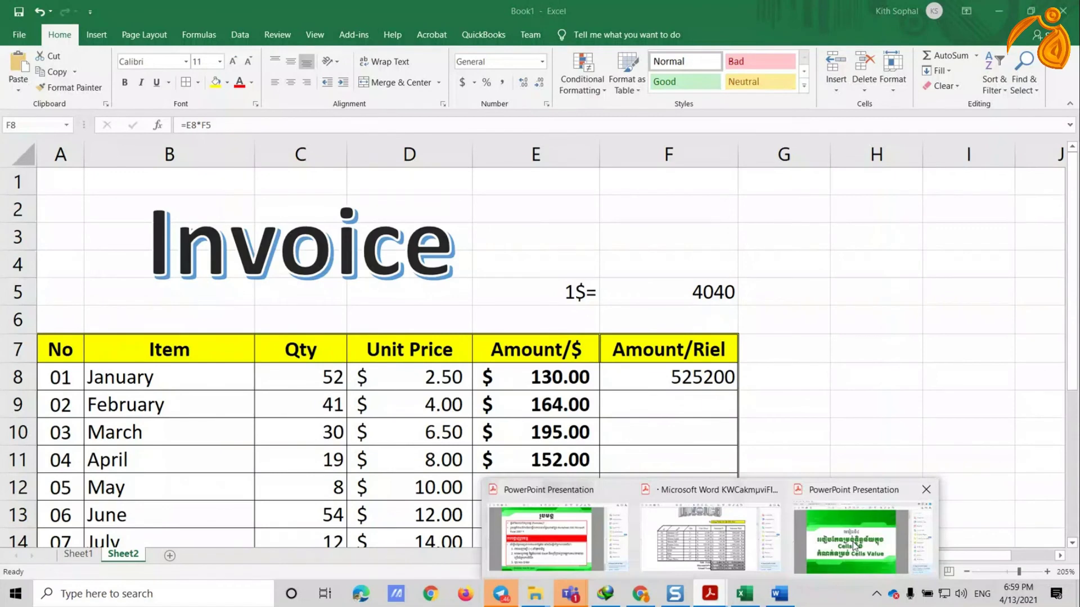
left_click(687, 291)
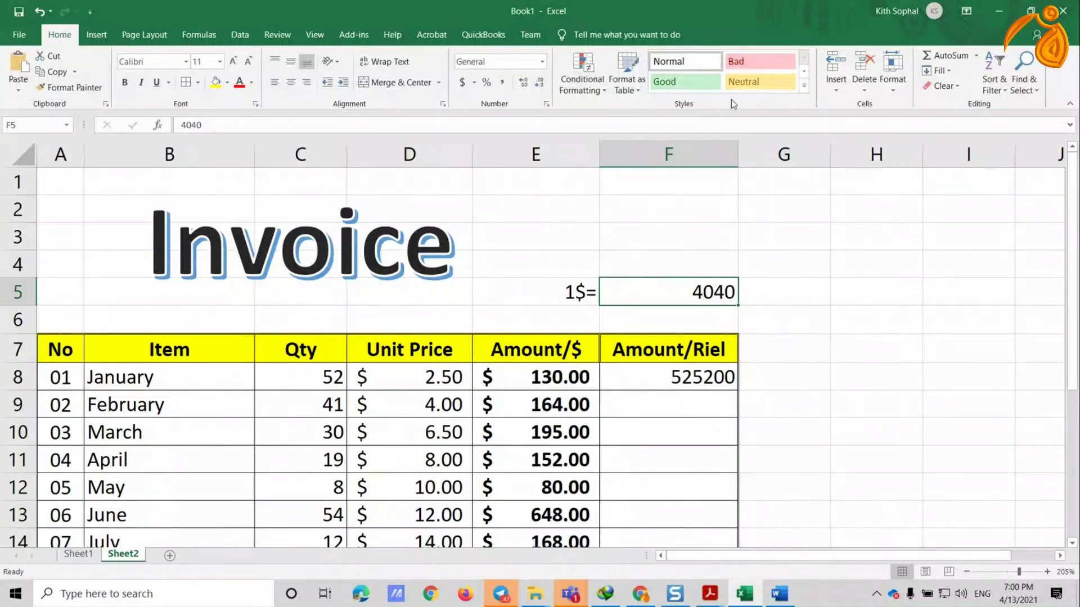
Step: Apply the custom format #,##0 "Riel" to F5 so it displays 4,040 Riel
left_click(546, 105)
left_click(429, 360)
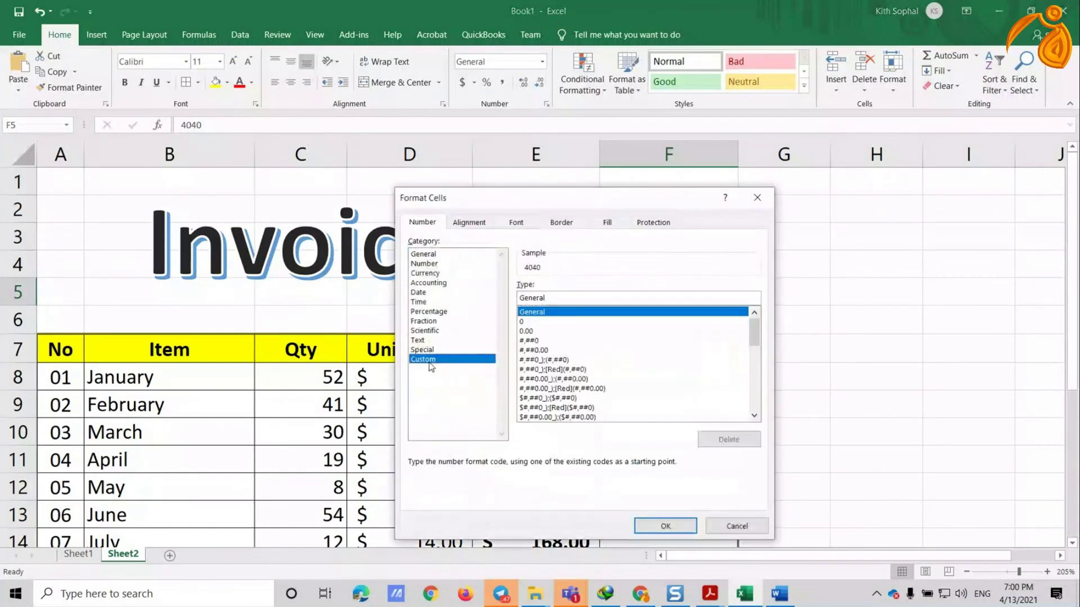
left_click(532, 341)
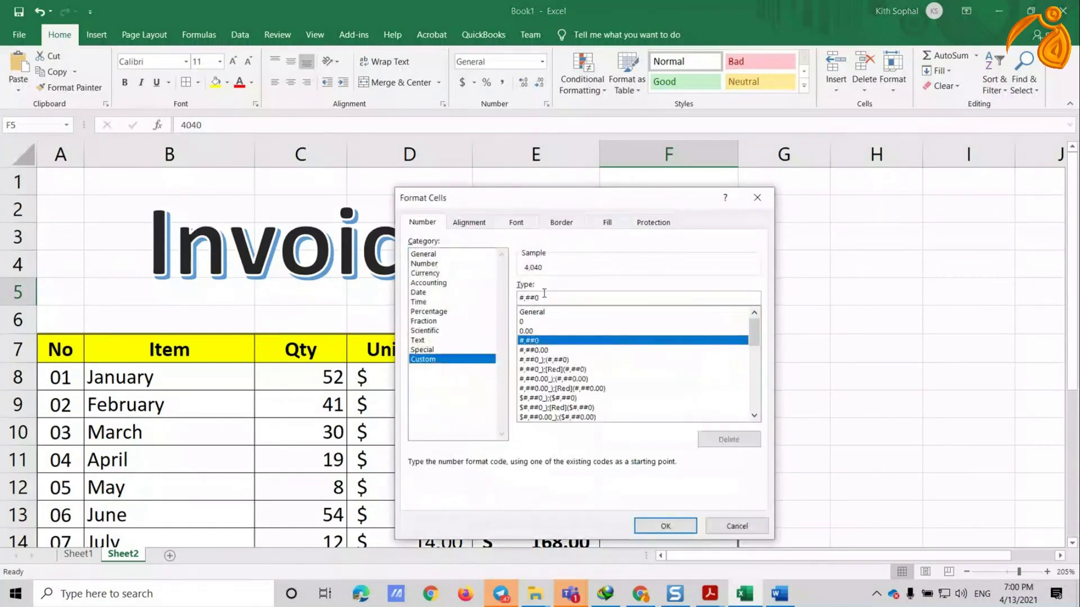
left_click(533, 350)
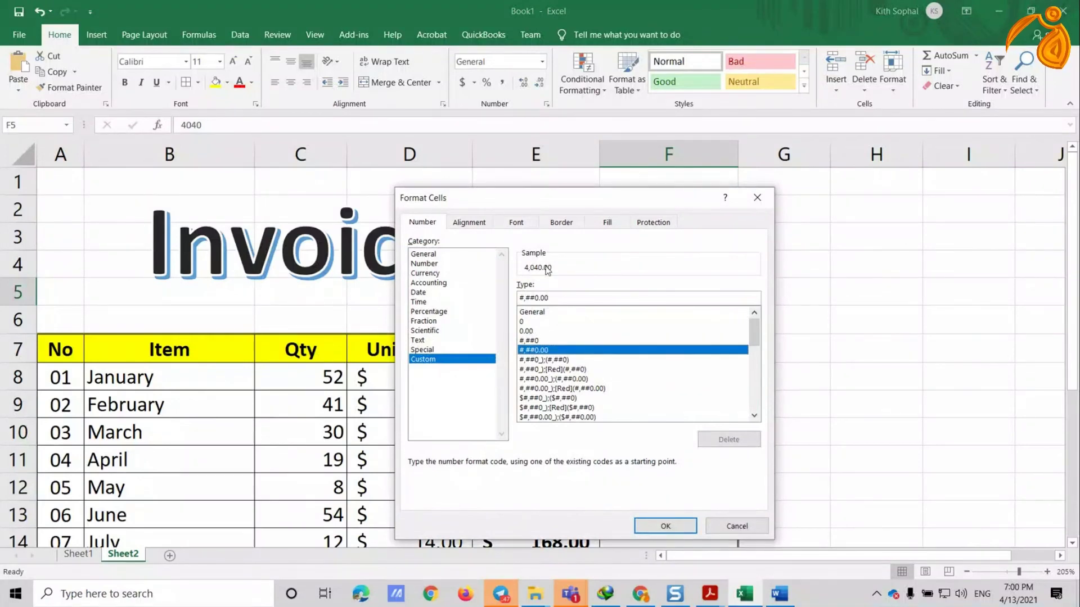
left_click(535, 342)
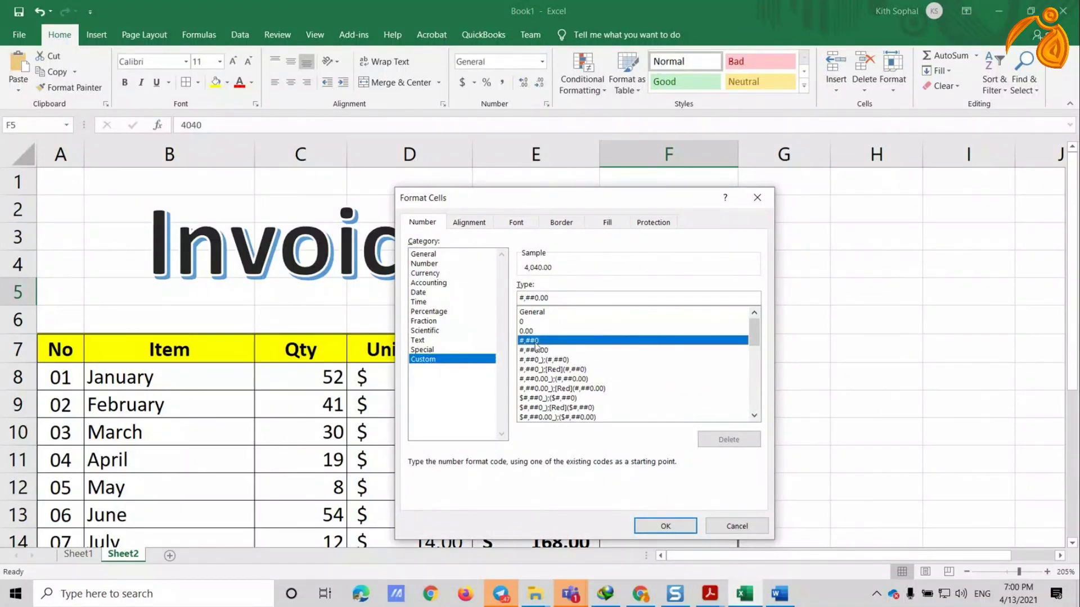
left_click(548, 298)
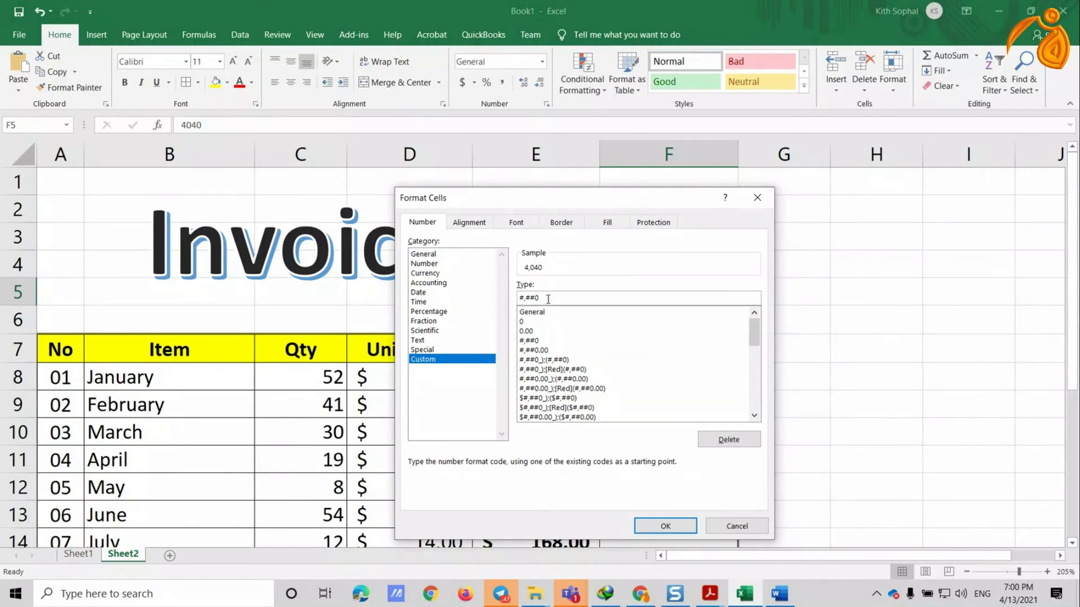
type("\"")
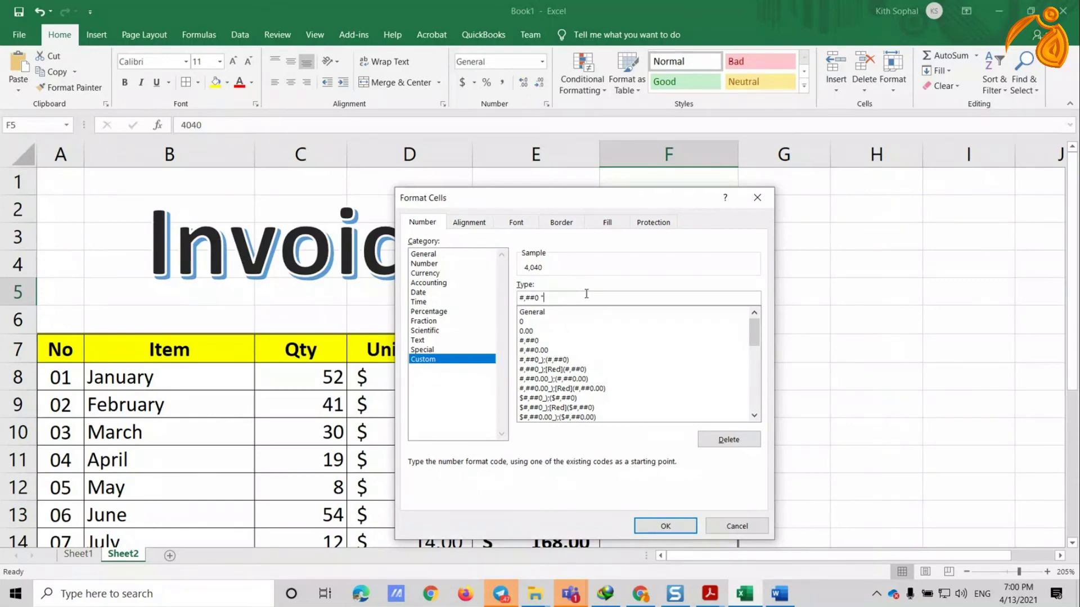
type(" \"")
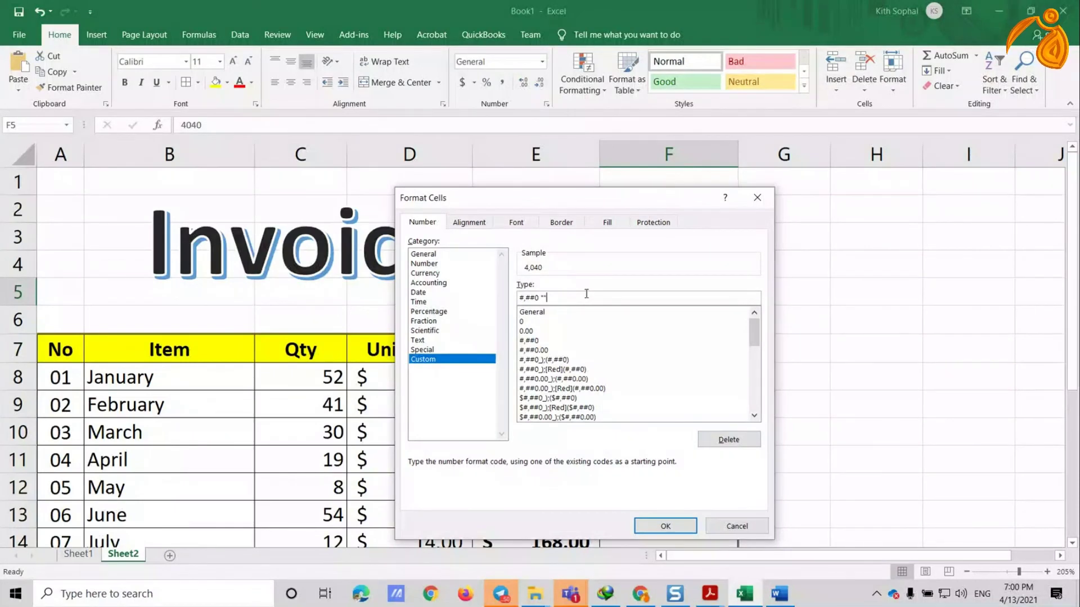
key("Left")
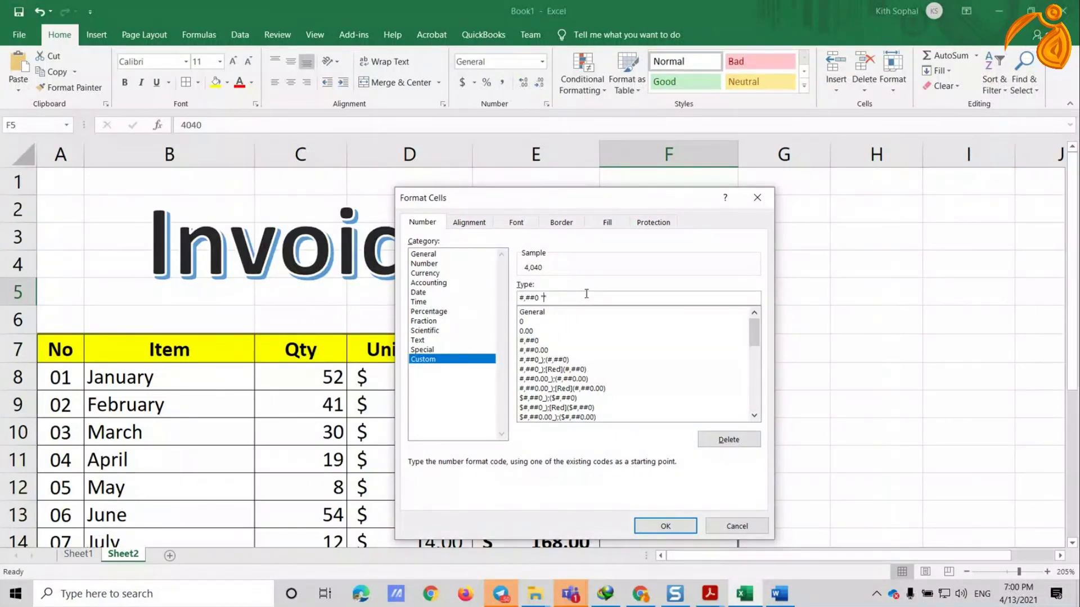
type("Riel")
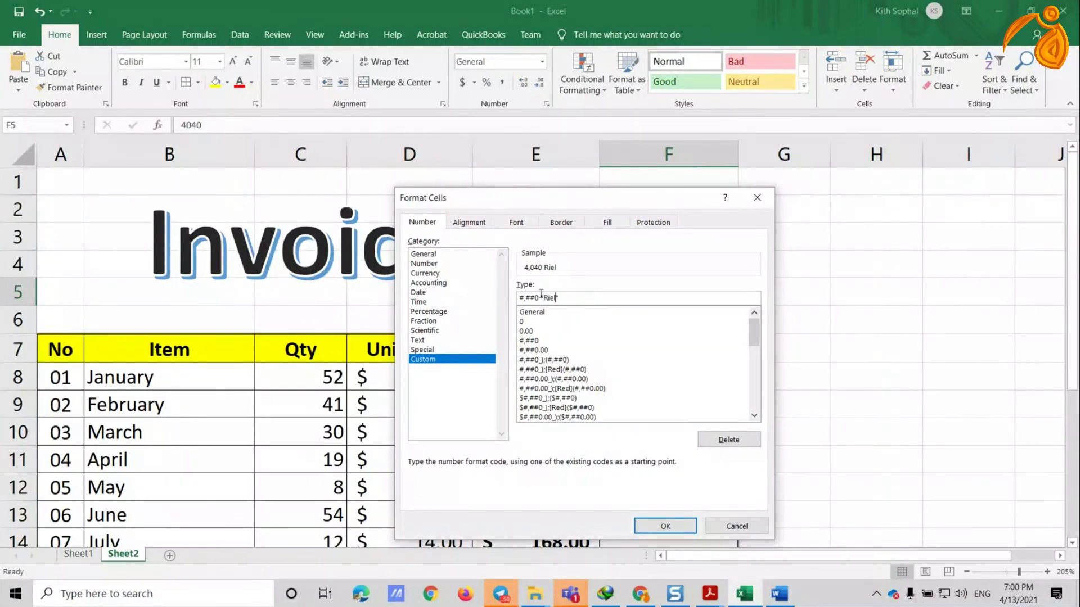
left_click(665, 526)
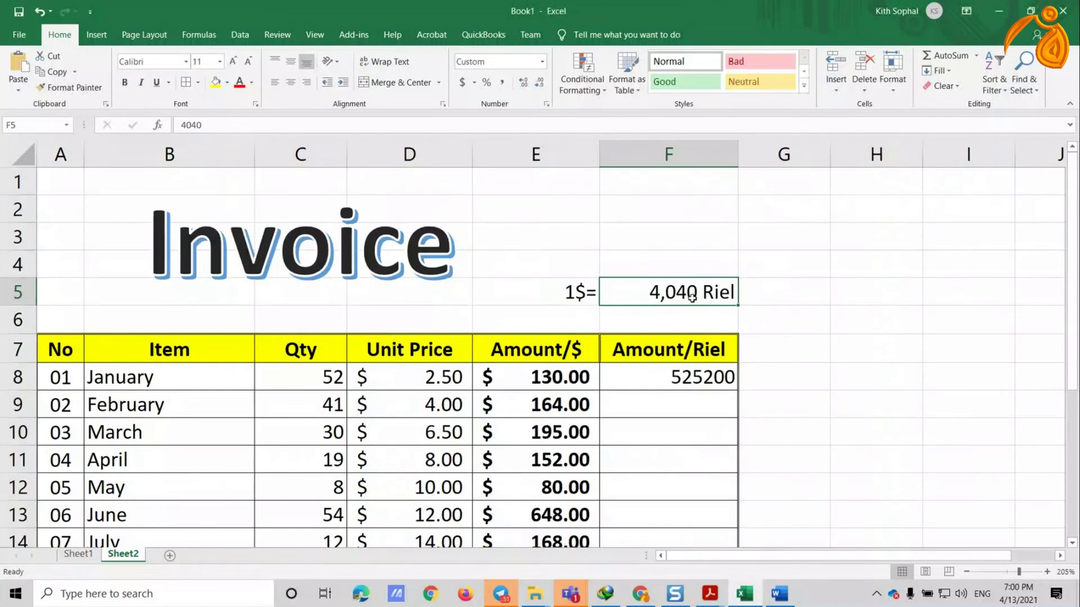
left_click(697, 387)
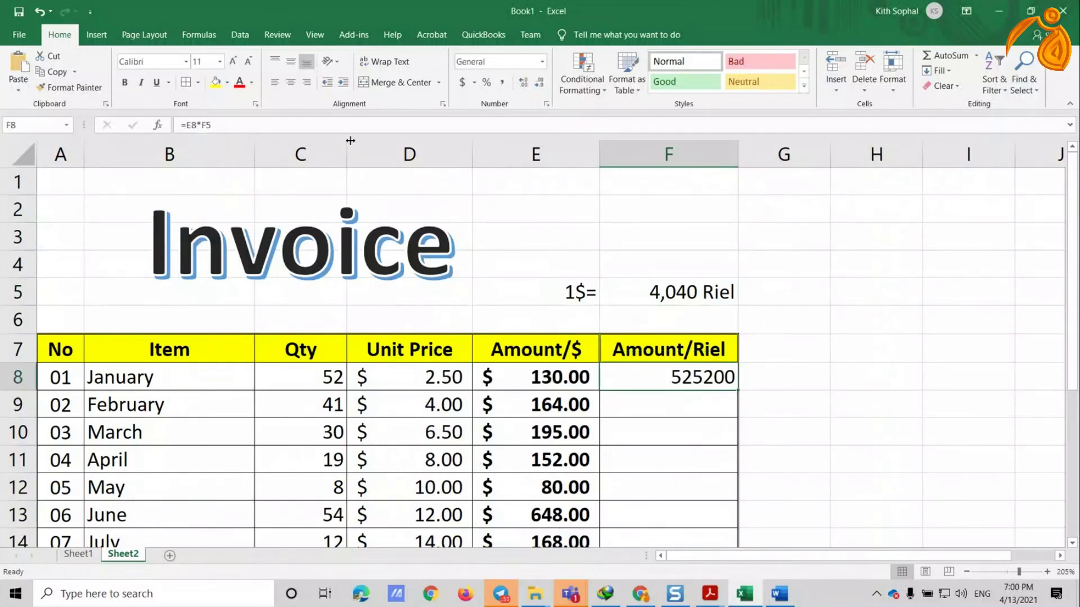
left_click(695, 292)
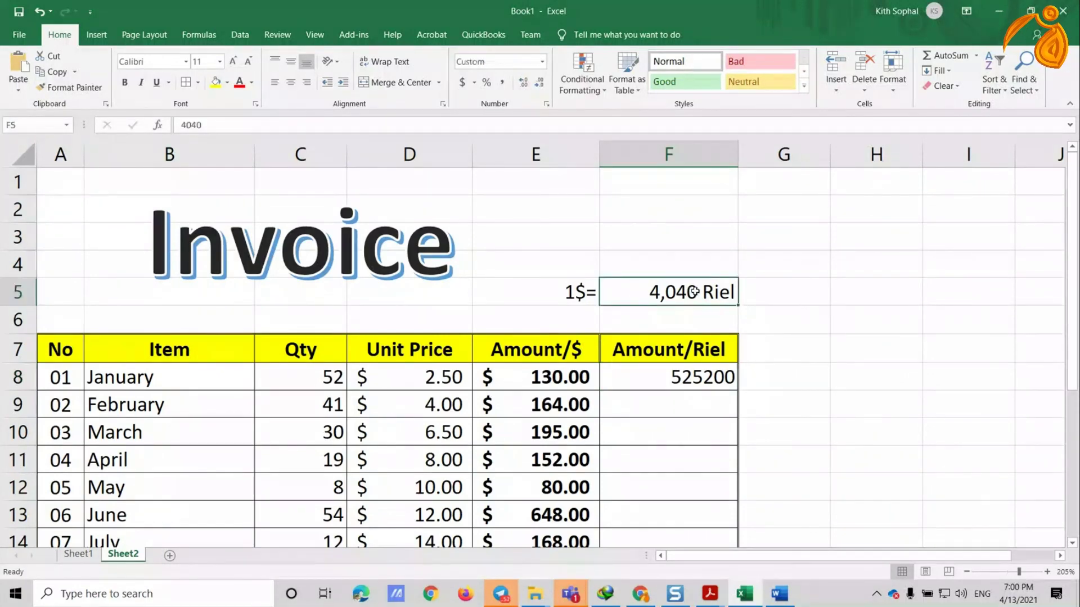
left_click(125, 82)
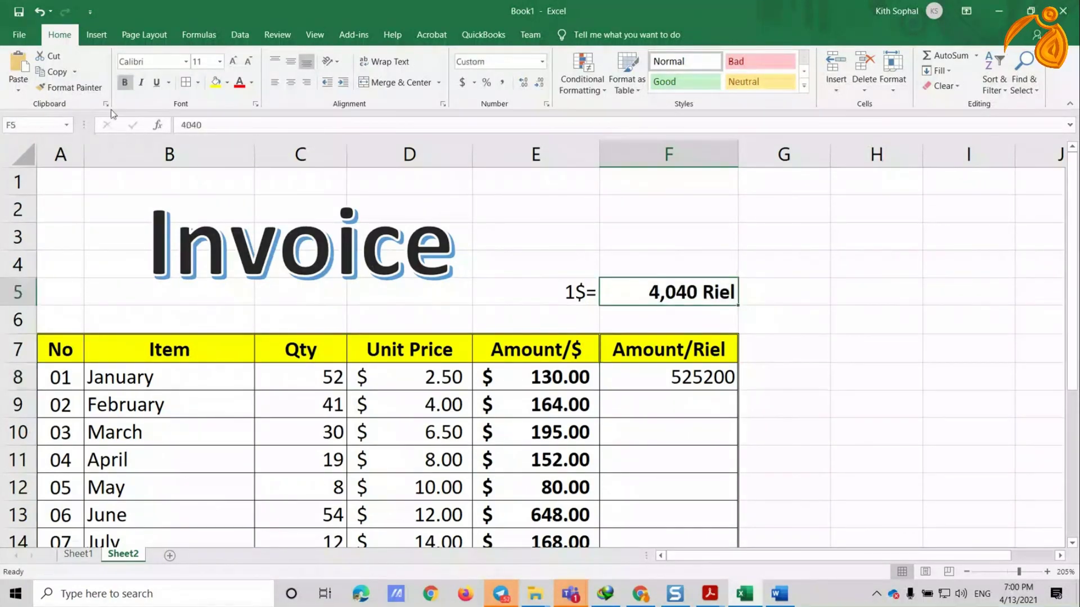
left_click(68, 87)
left_click(637, 378)
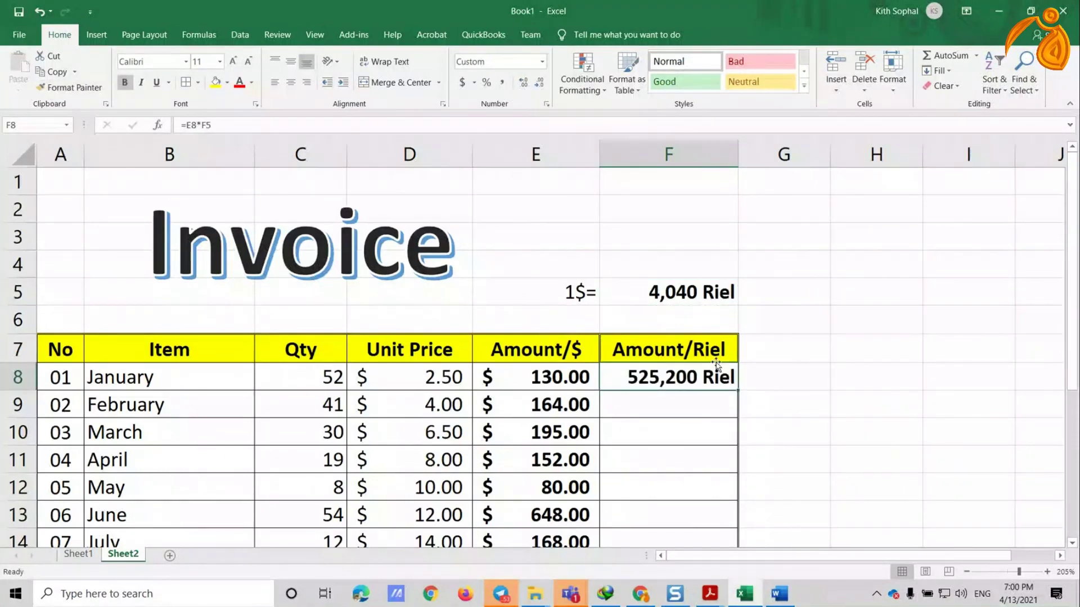
scroll(717, 363, "down", 2)
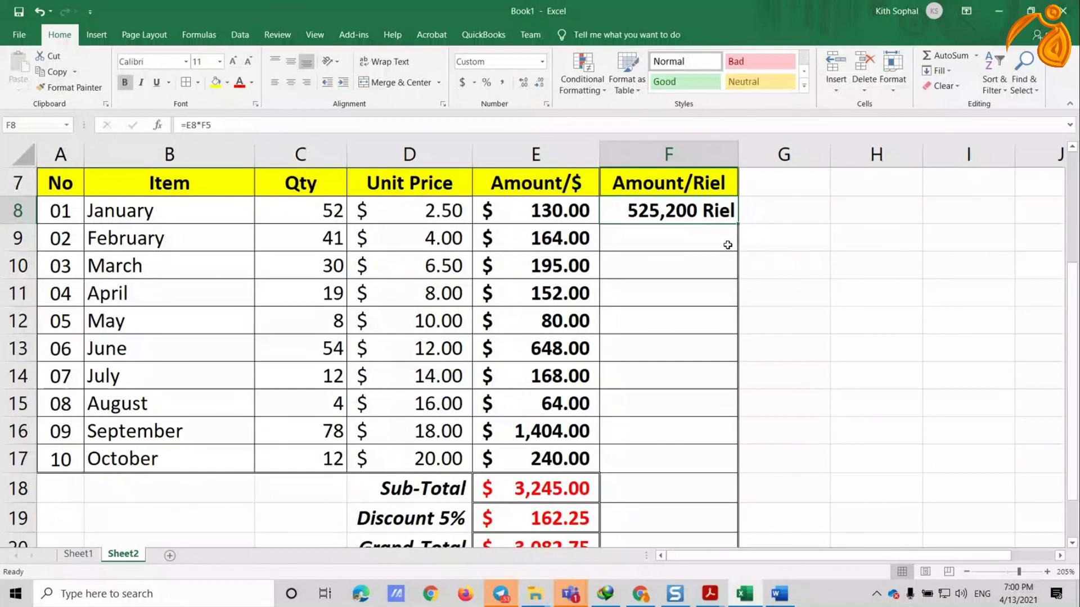
left_click_drag(737, 223, 731, 472)
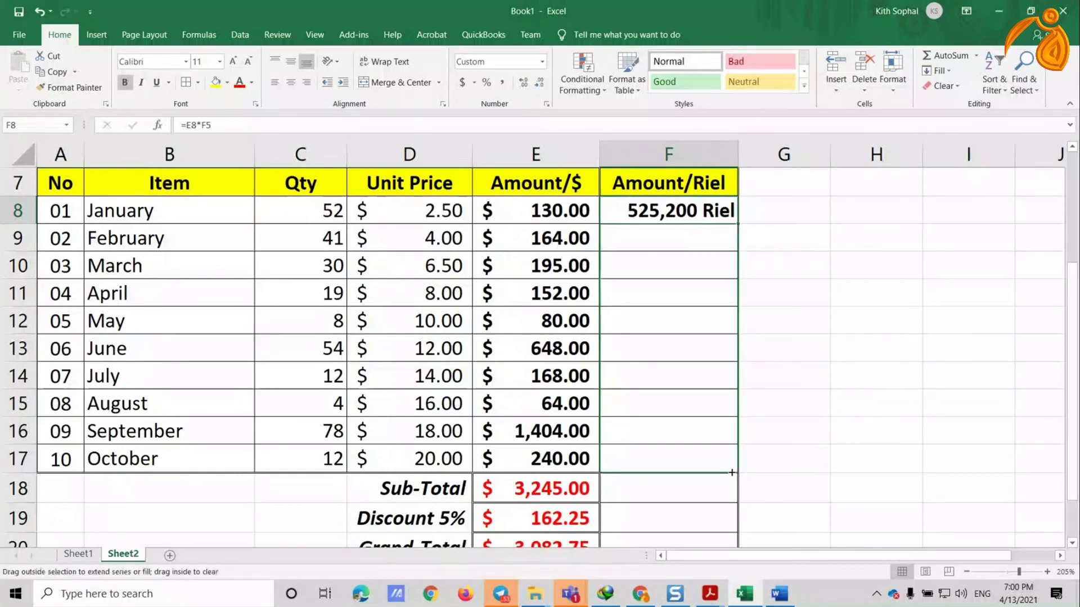
left_click_drag(731, 473, 731, 474)
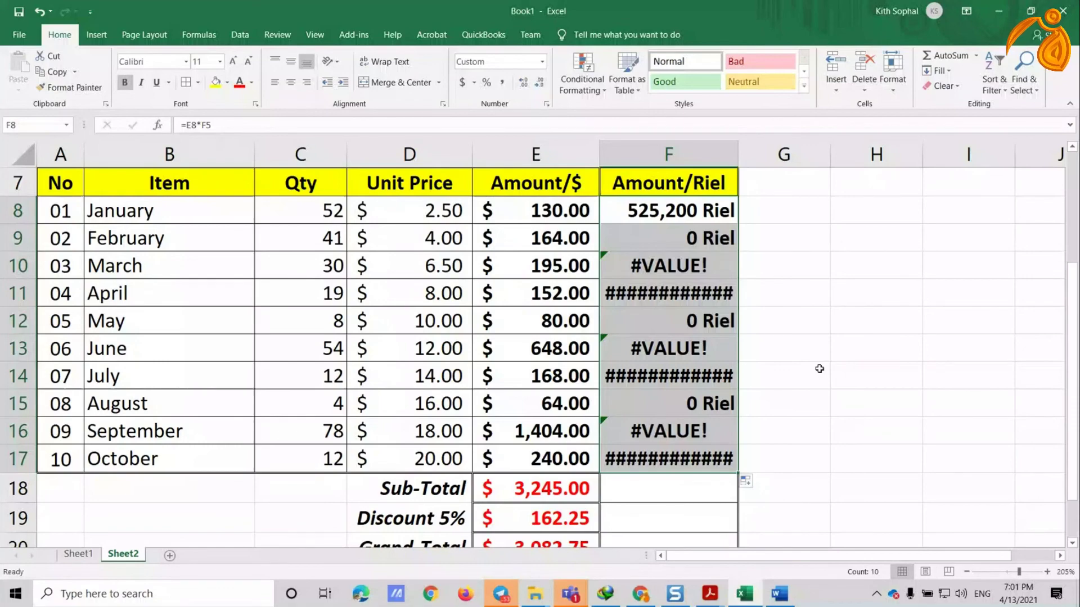
scroll(819, 368, "up", 2)
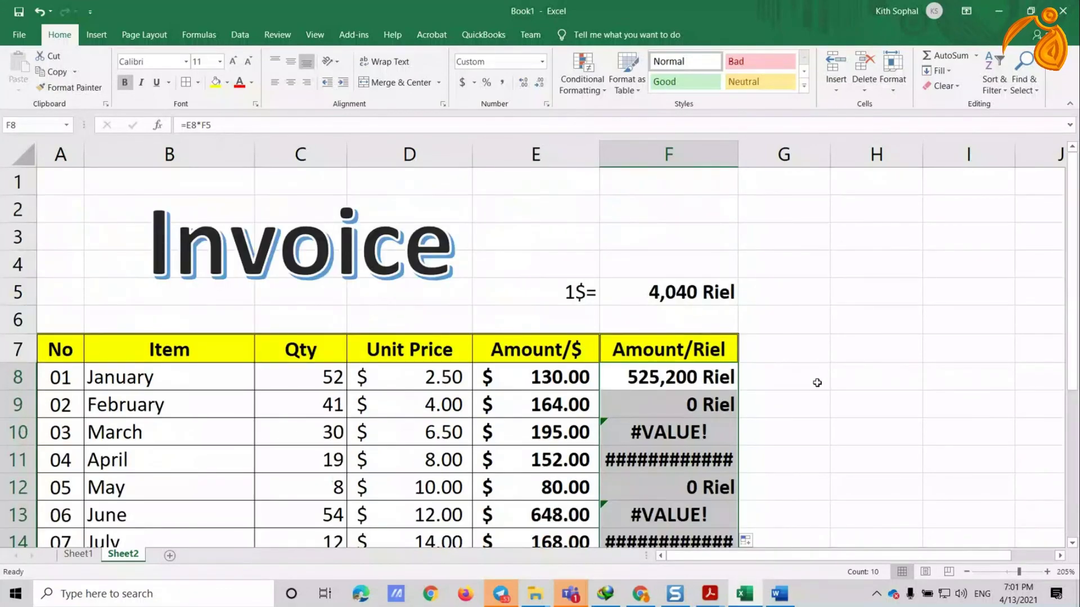
scroll(817, 383, "down", 1)
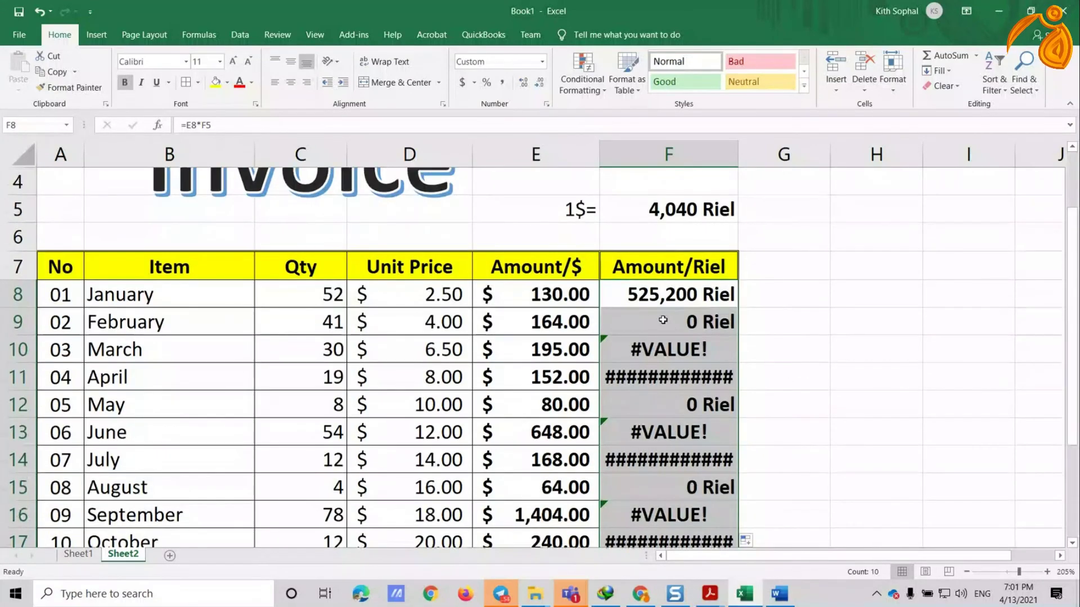
key("shift+Up")
key("shift+Up")
key("shift+Up")
key("shift+Up")
key("shift+Up")
key("shift+Up")
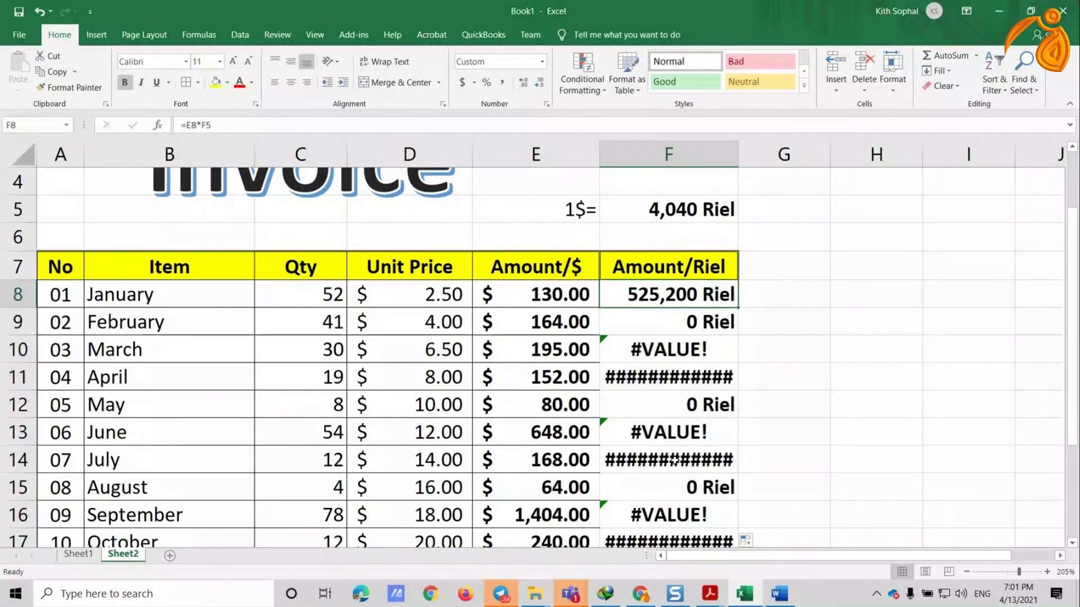
key("F2")
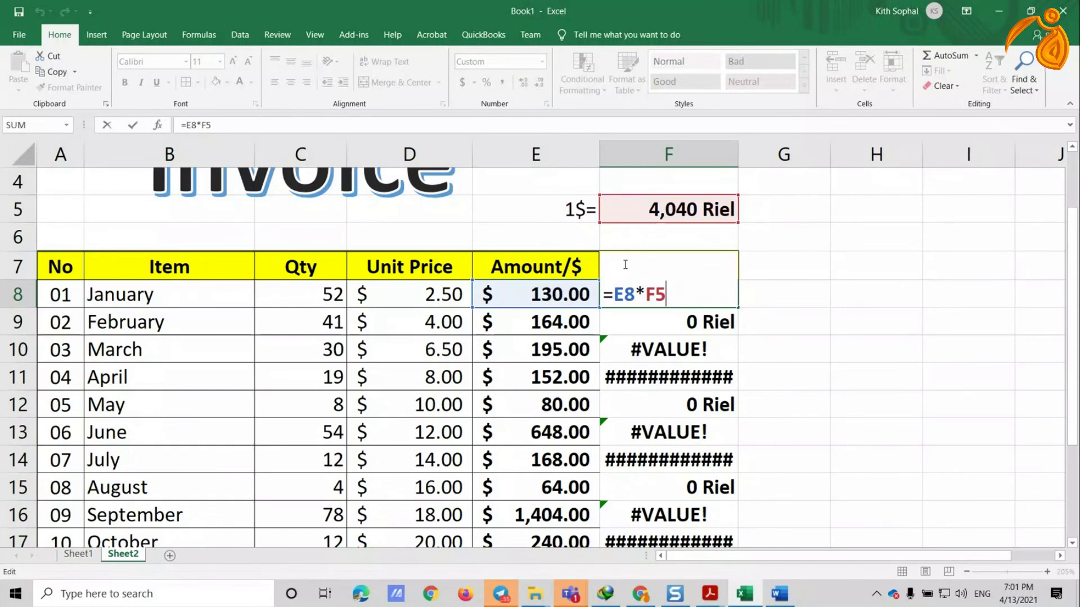
Step: Check the F8–F11 Riel formulas (e.g. =E9*F6) and widen column F to show 79,830,400 Riel
key("Return")
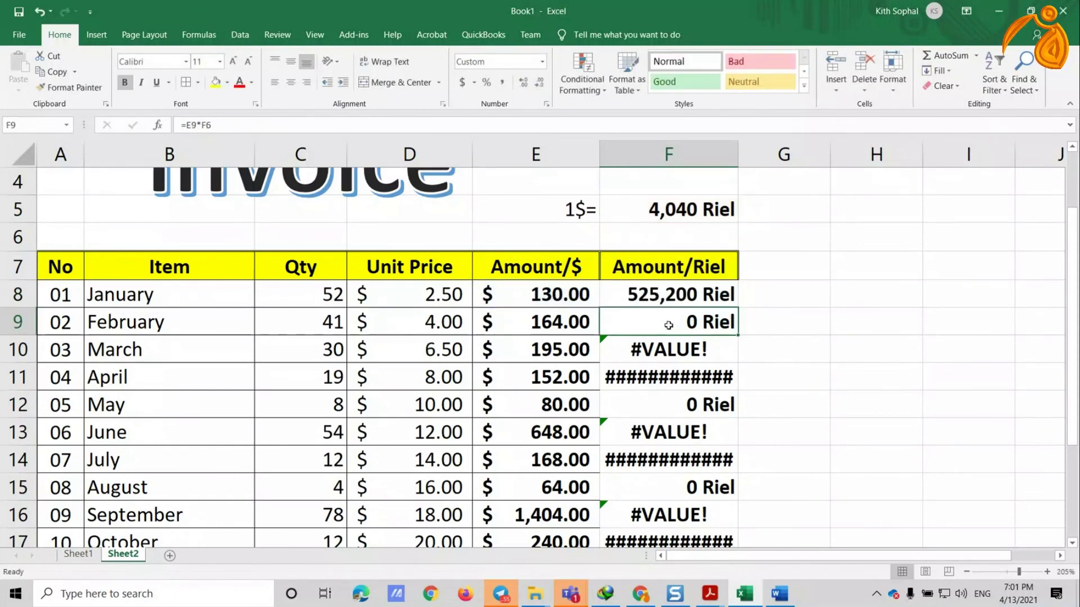
double_click(668, 325)
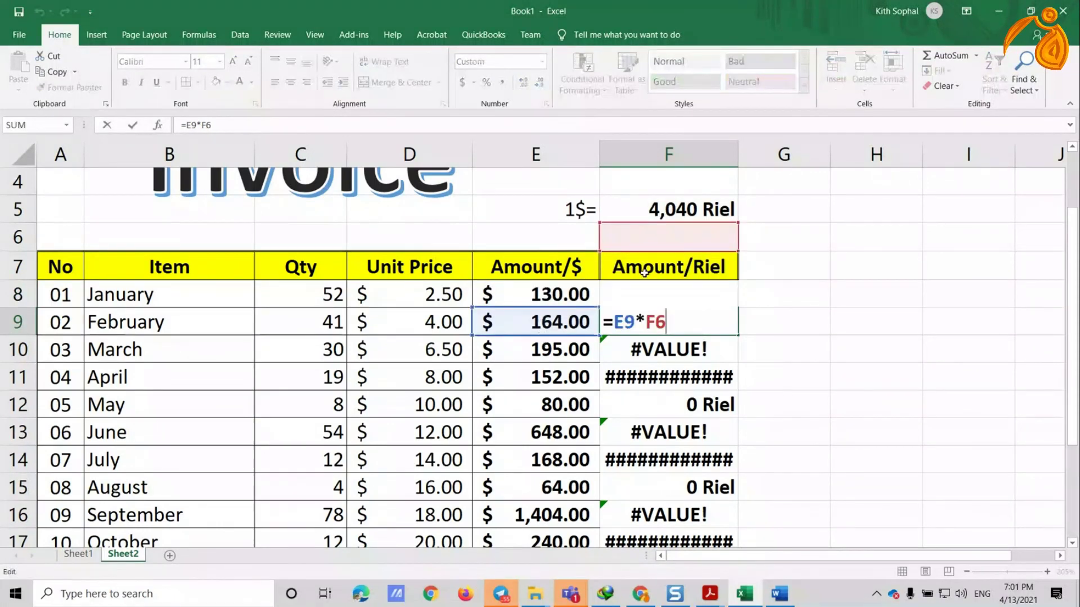
key("Return")
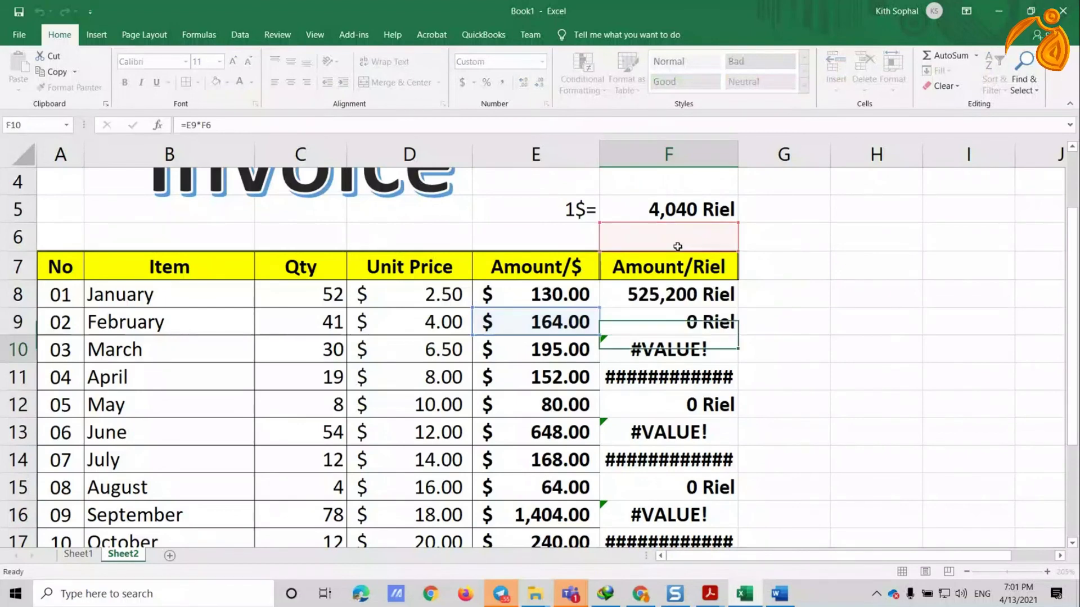
key("F2")
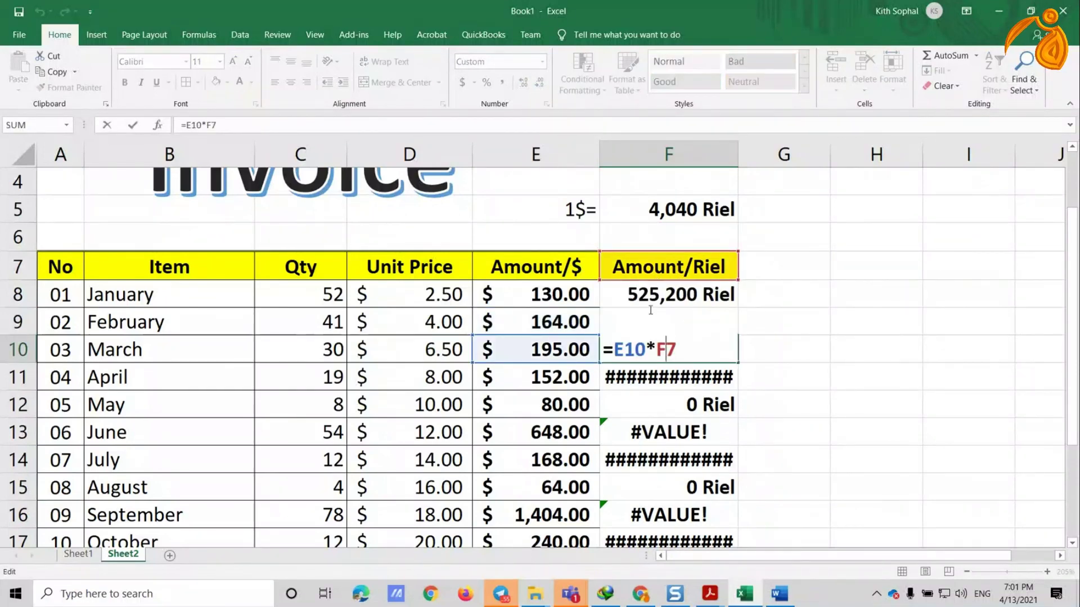
key("Return")
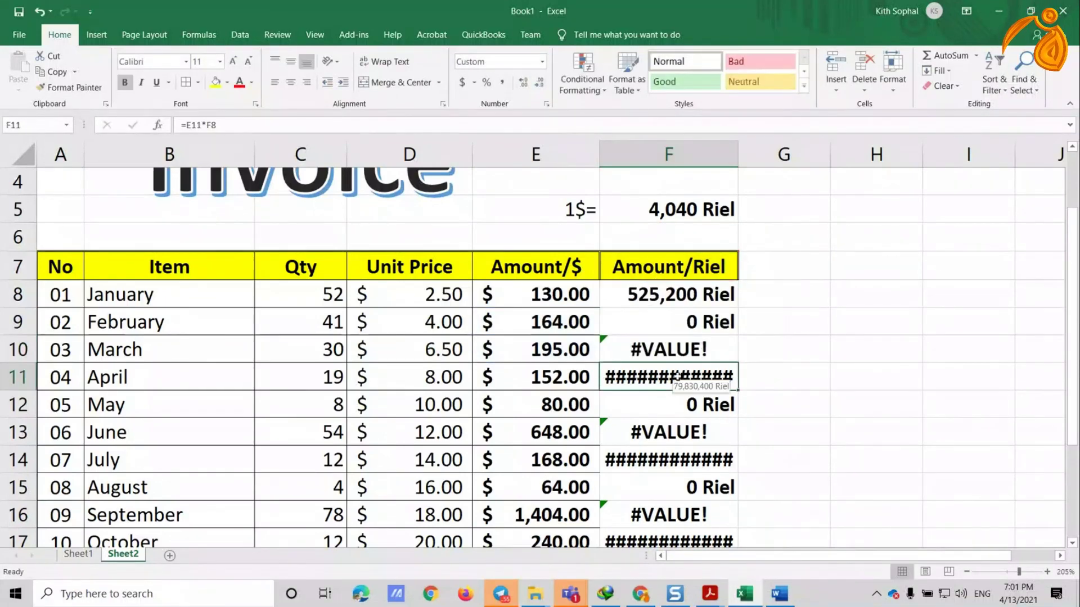
key("F2")
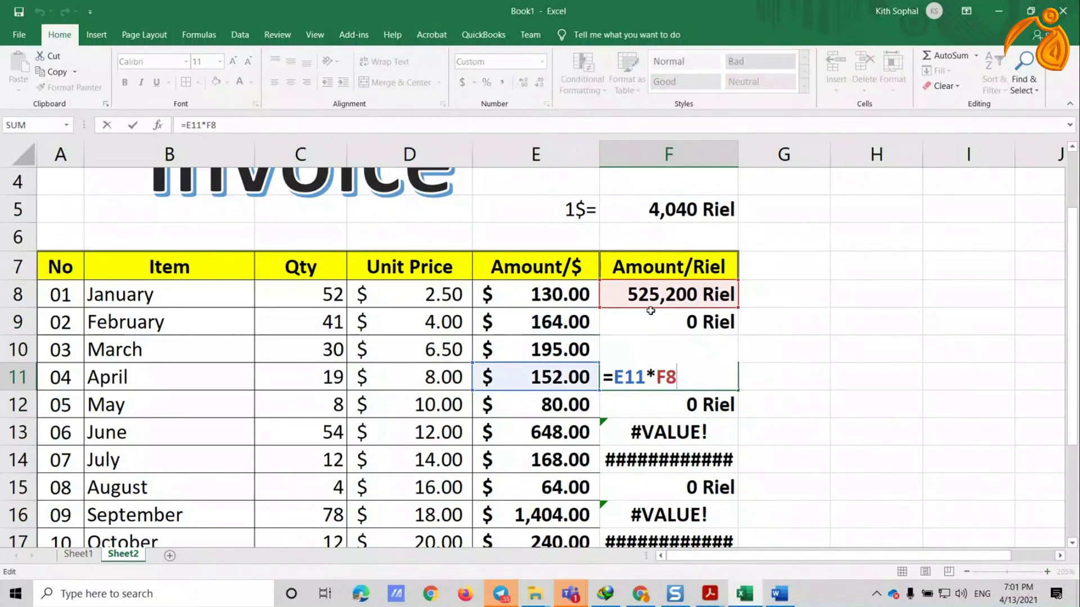
key("Return")
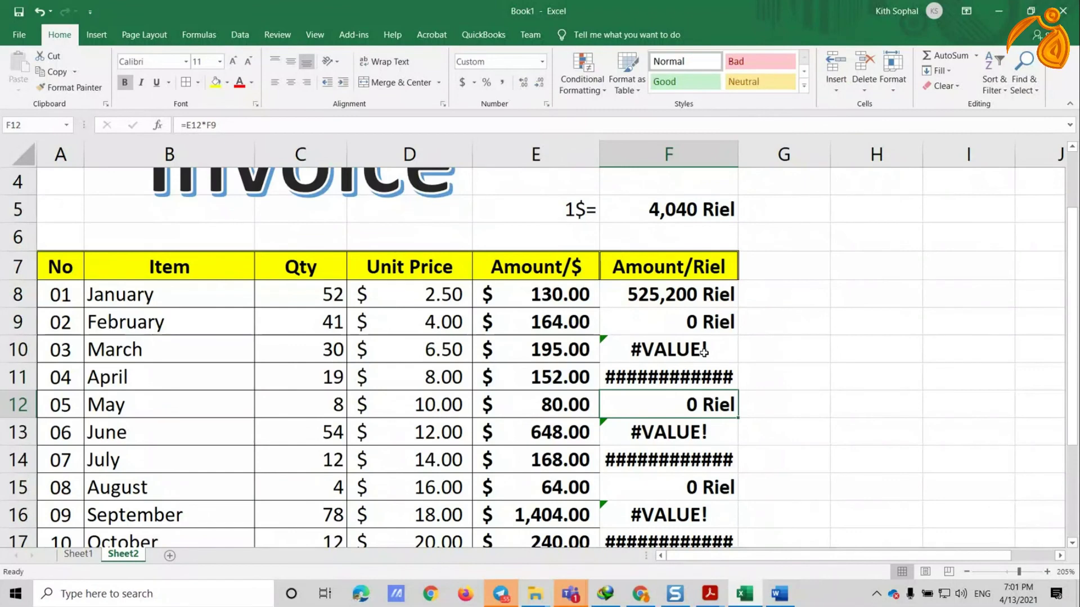
left_click_drag(738, 153, 778, 153)
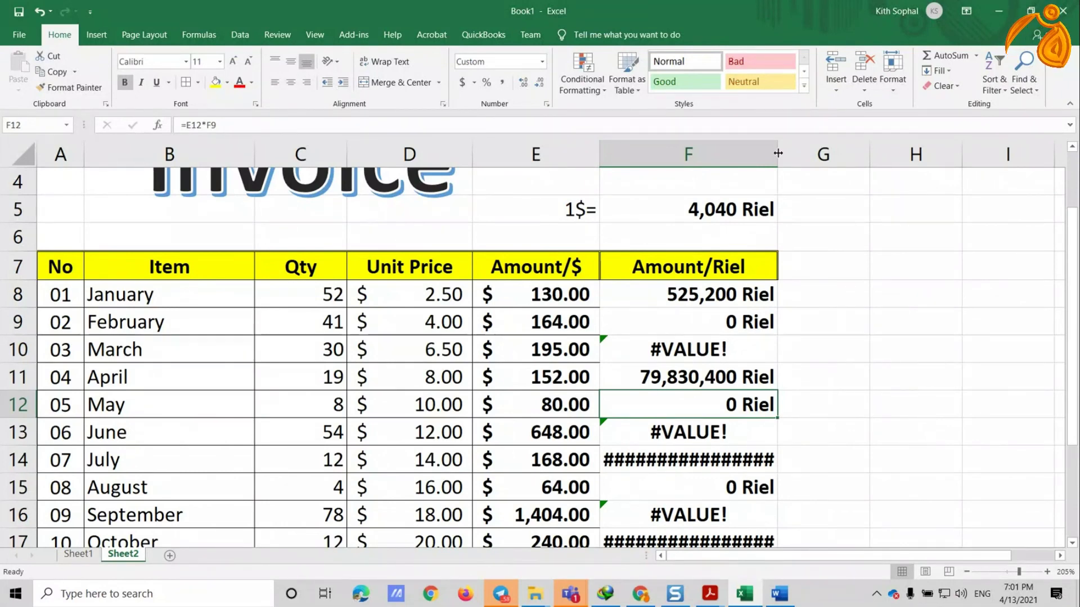
left_click(735, 292)
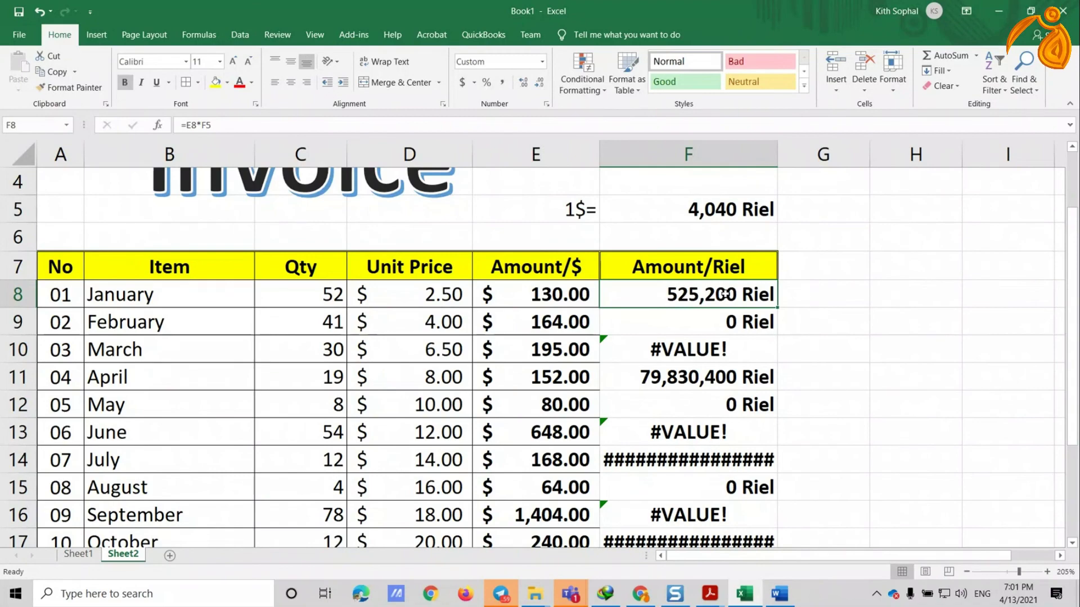
Step: Clear the incorrect Amount/Riel results in F8:F17
left_click_drag(724, 293, 699, 378)
key("Delete")
scroll(699, 378, "up", 3)
Step: Put an outline border around the exchange-rate cells E5:F5
left_click(614, 265)
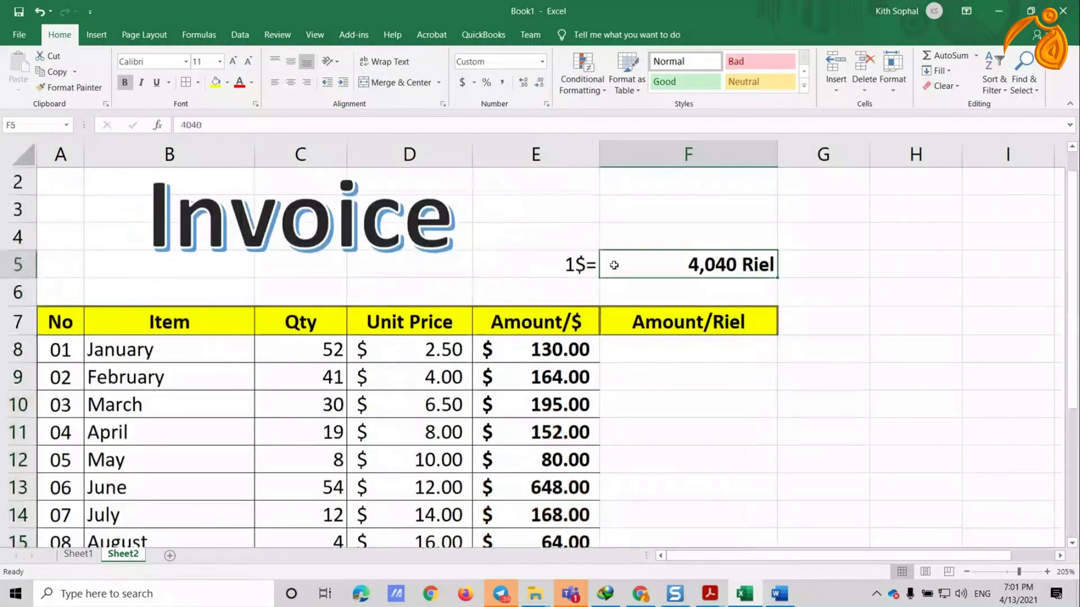
left_click_drag(614, 265, 556, 264)
key("ctrl+1")
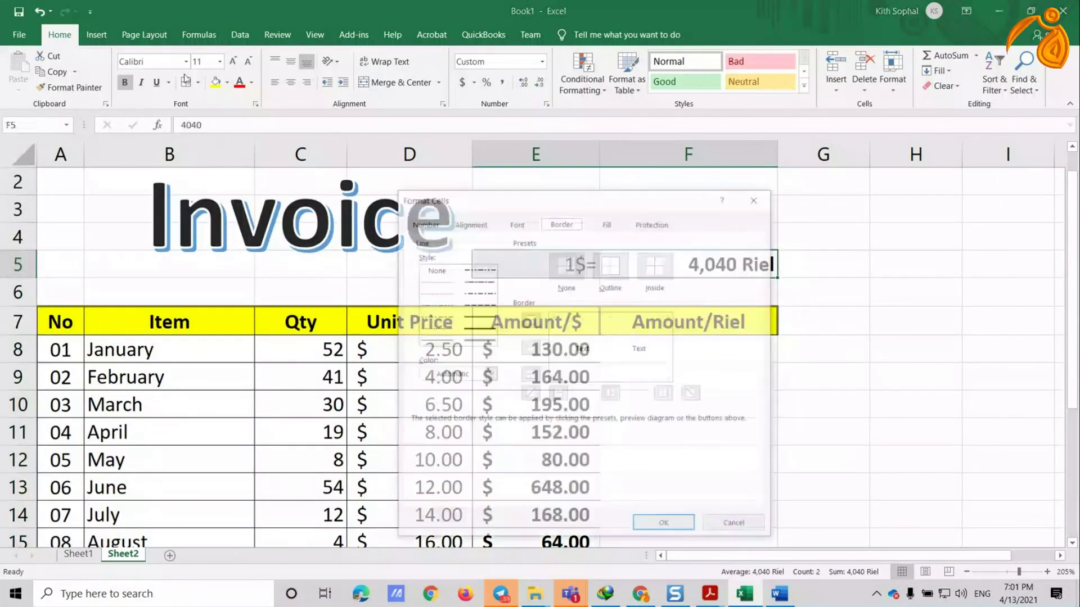
left_click(683, 528)
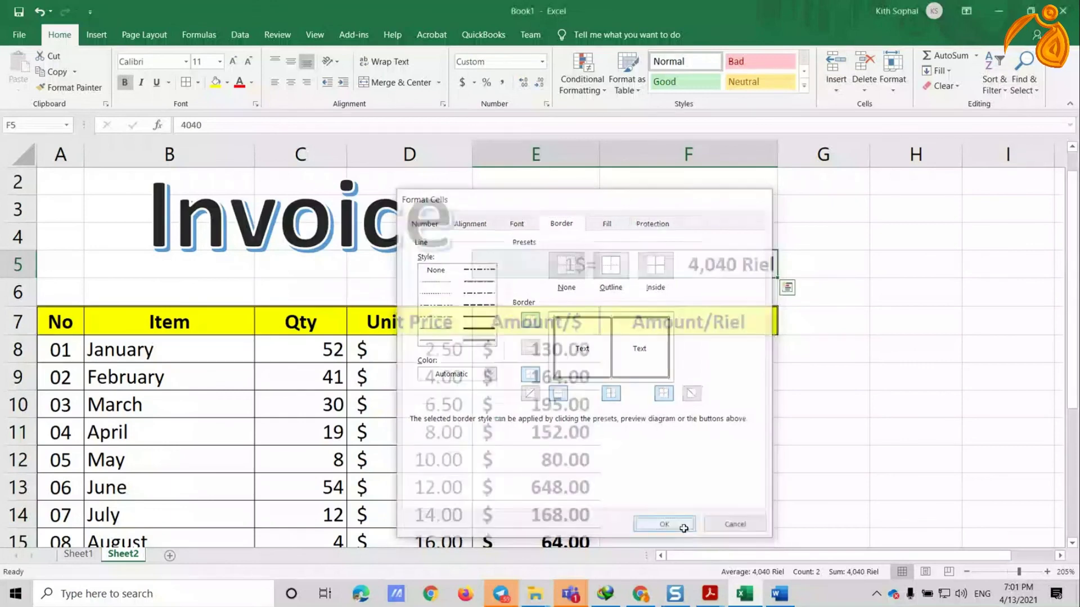
Step: Left-align the 4,040 Riel exchange rate in F5
left_click(674, 265)
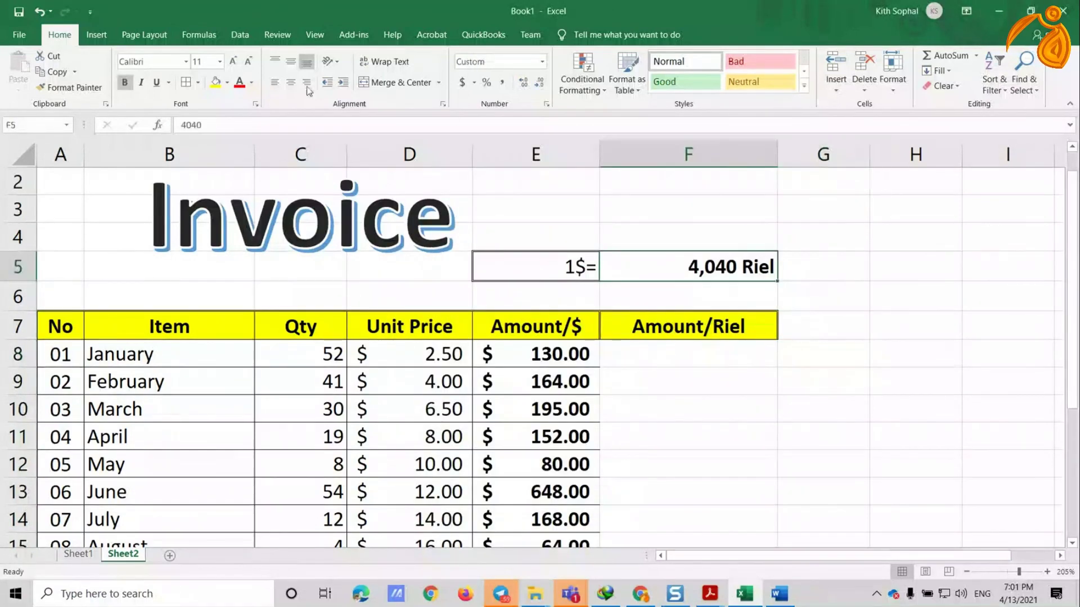
left_click(274, 82)
left_click_drag(628, 281, 563, 270)
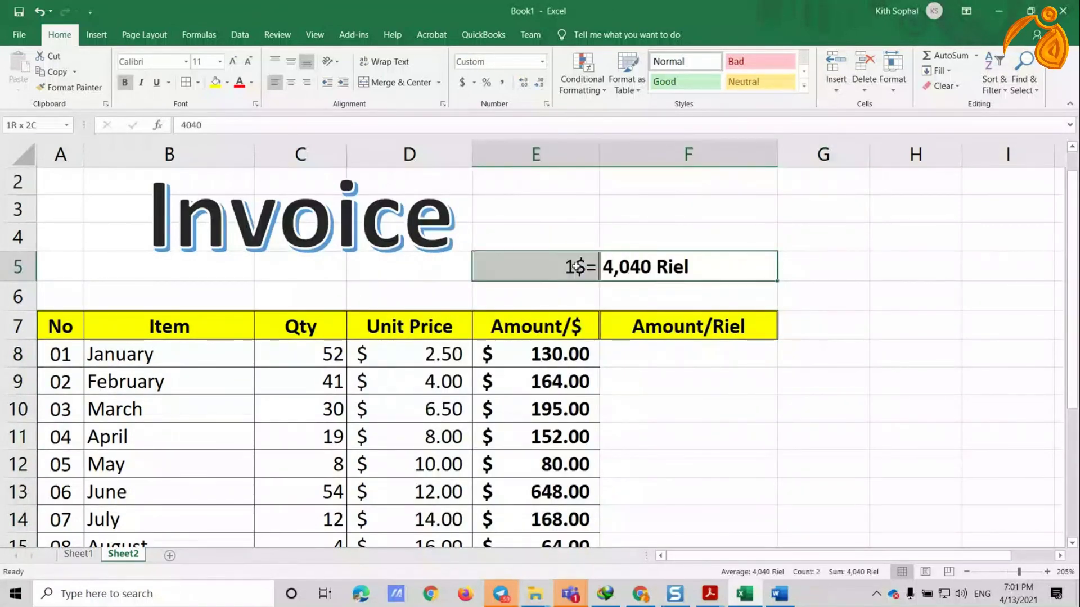
left_click(624, 352)
Step: Enter =E8*$F$5 in F8 so January shows 525,200 Riel
type("=")
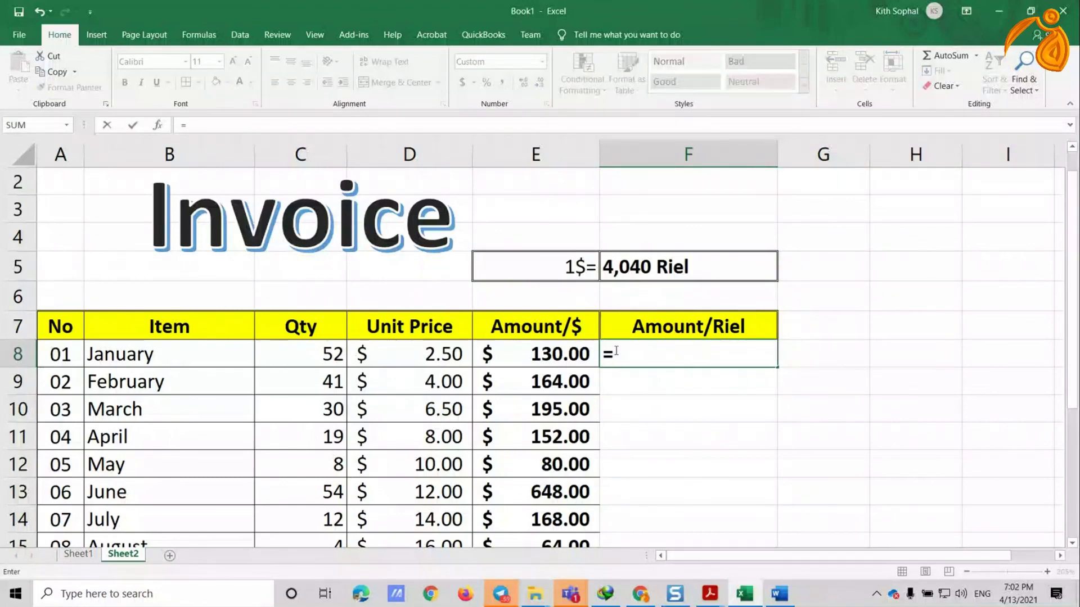
left_click(537, 353)
scroll(621, 317, "down", 1)
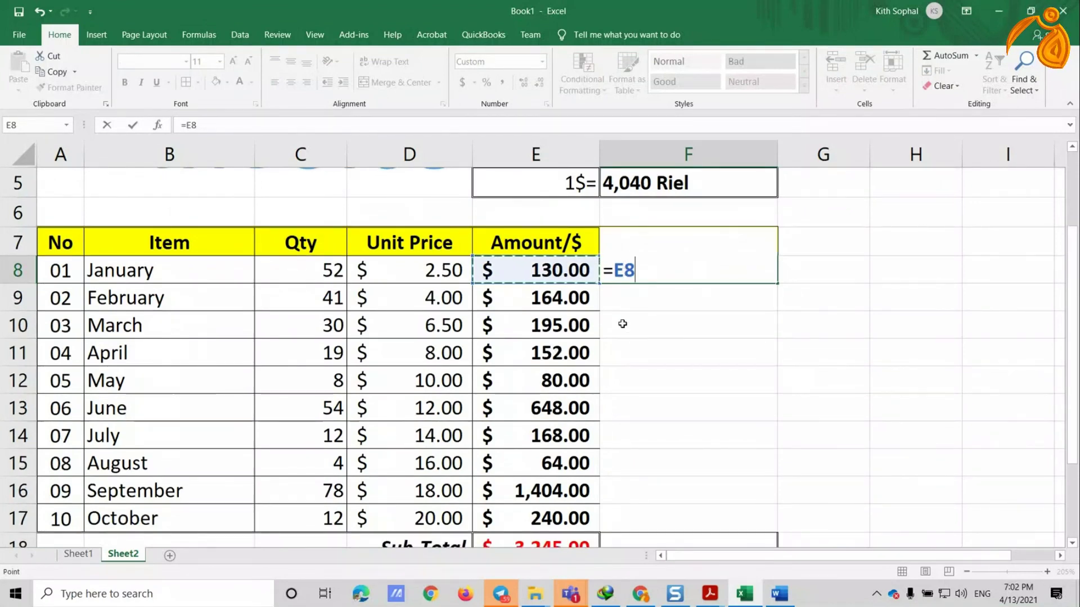
type("*")
left_click(638, 182)
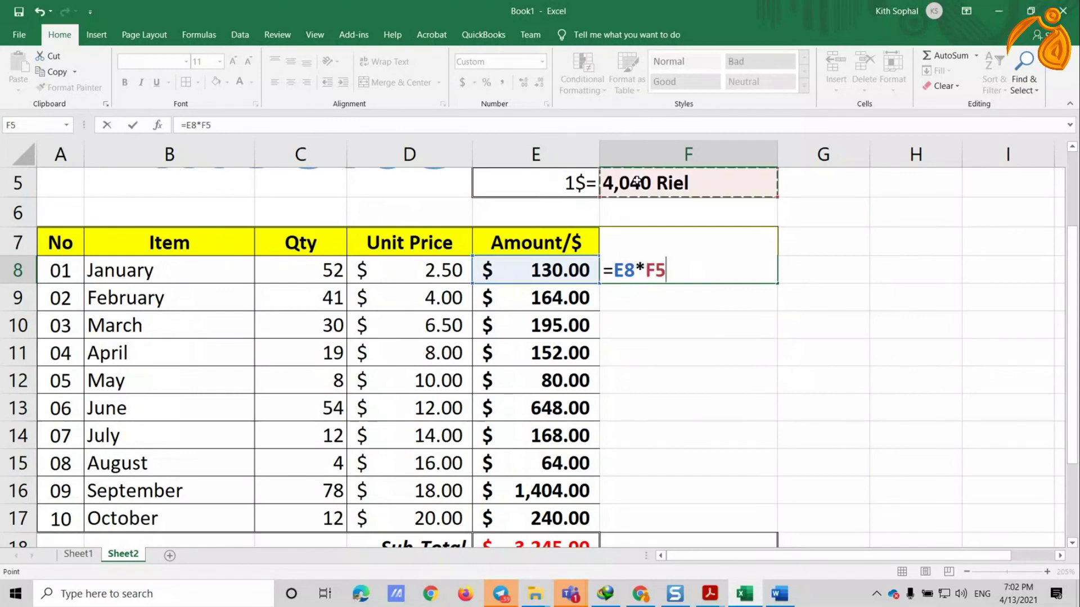
scroll(658, 218, "up", 1)
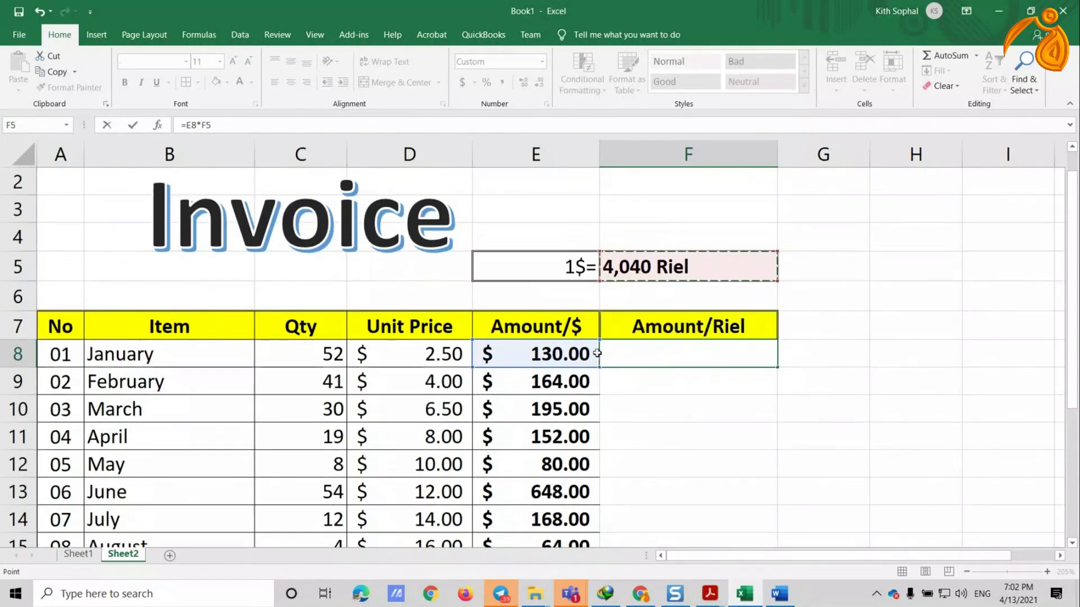
scroll(562, 281, "down", 1)
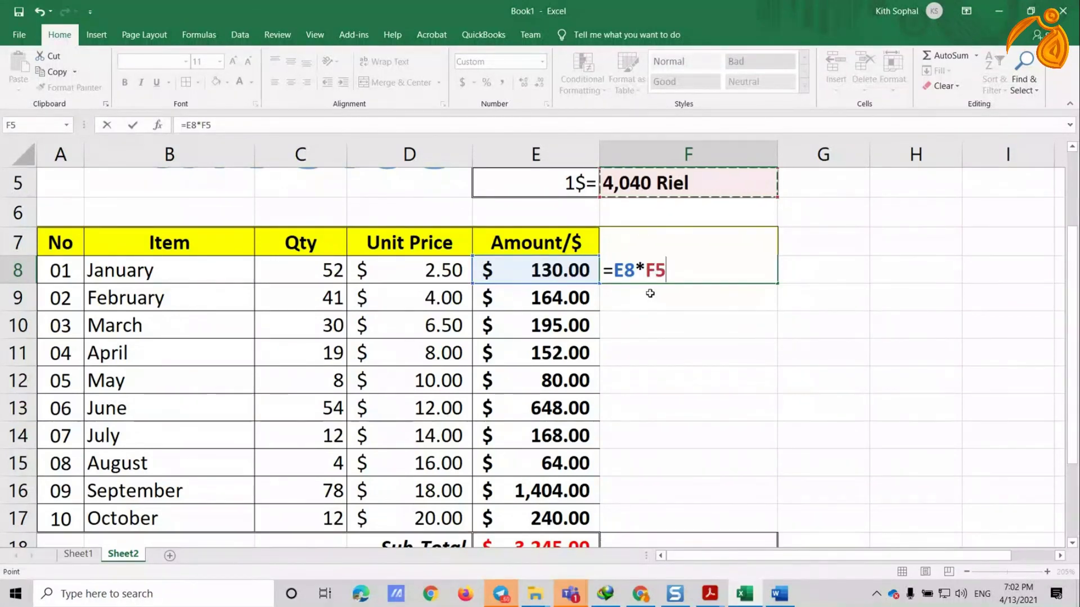
key("XF86MonBrightnessDown")
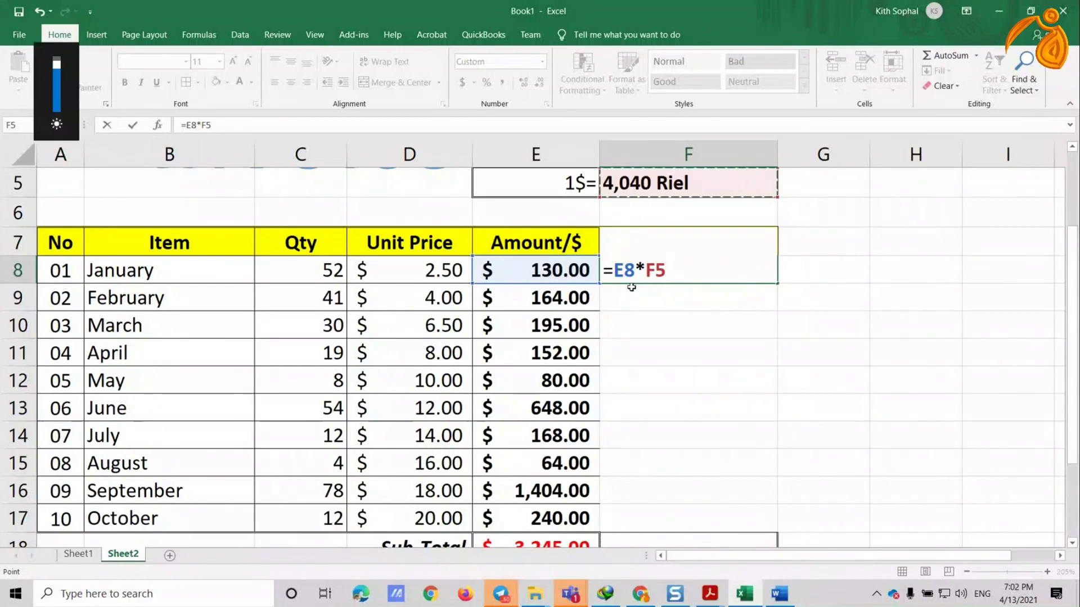
key("F4")
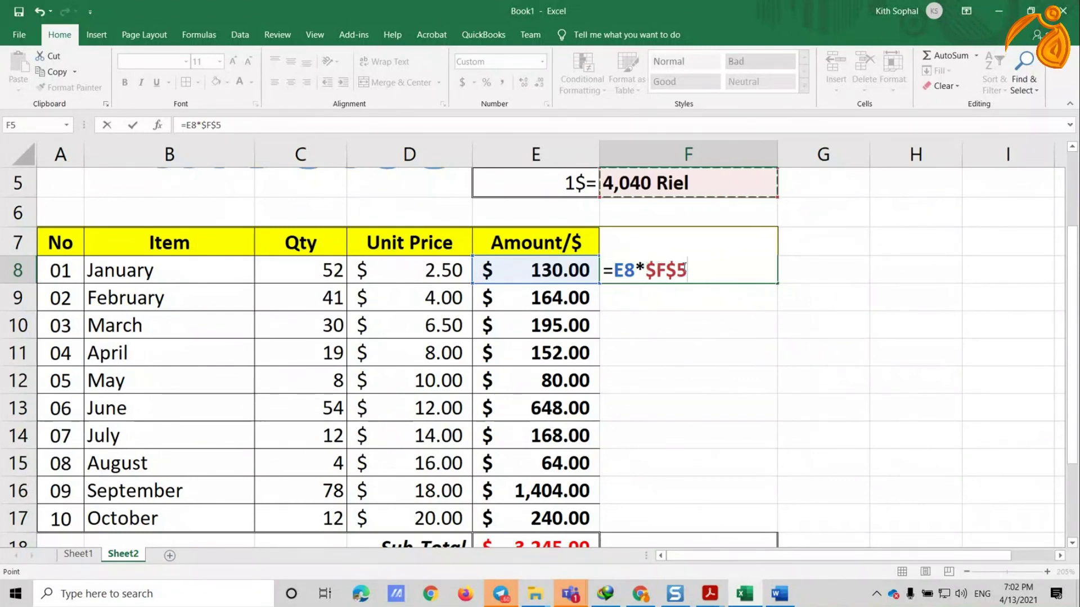
key("Return")
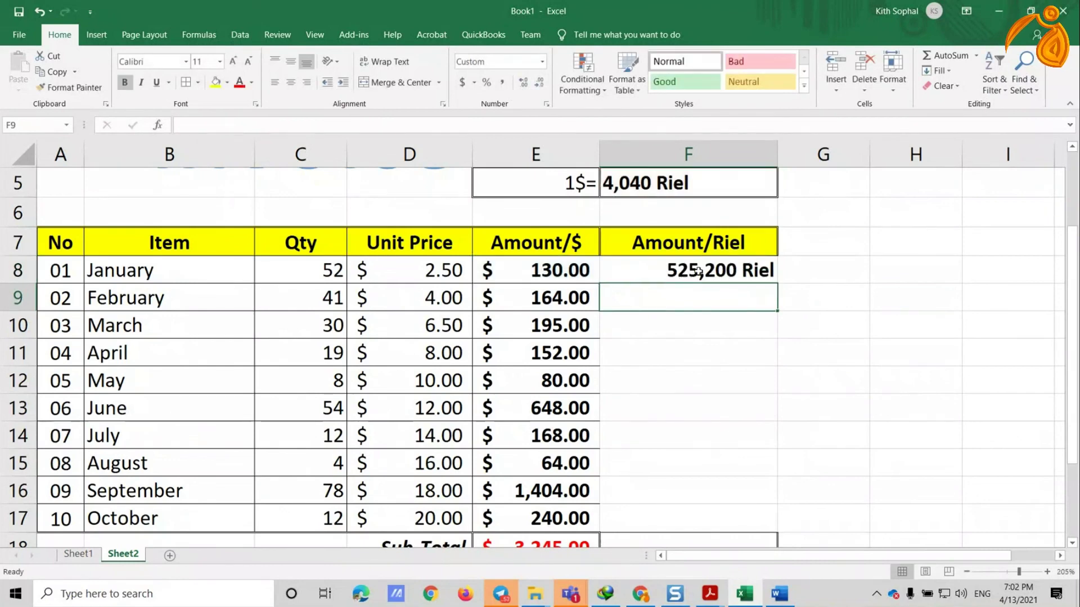
Step: Fill F8's =E8*$F$5 formula down to October's row and verify the copied formulas
left_click(686, 275)
left_click_drag(777, 283, 776, 534)
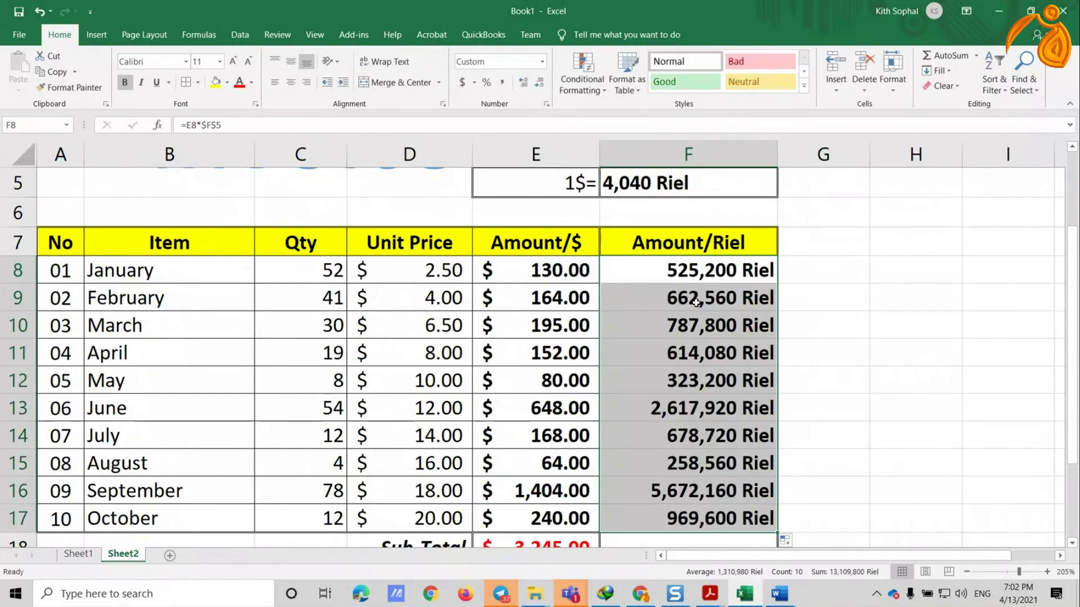
double_click(667, 275)
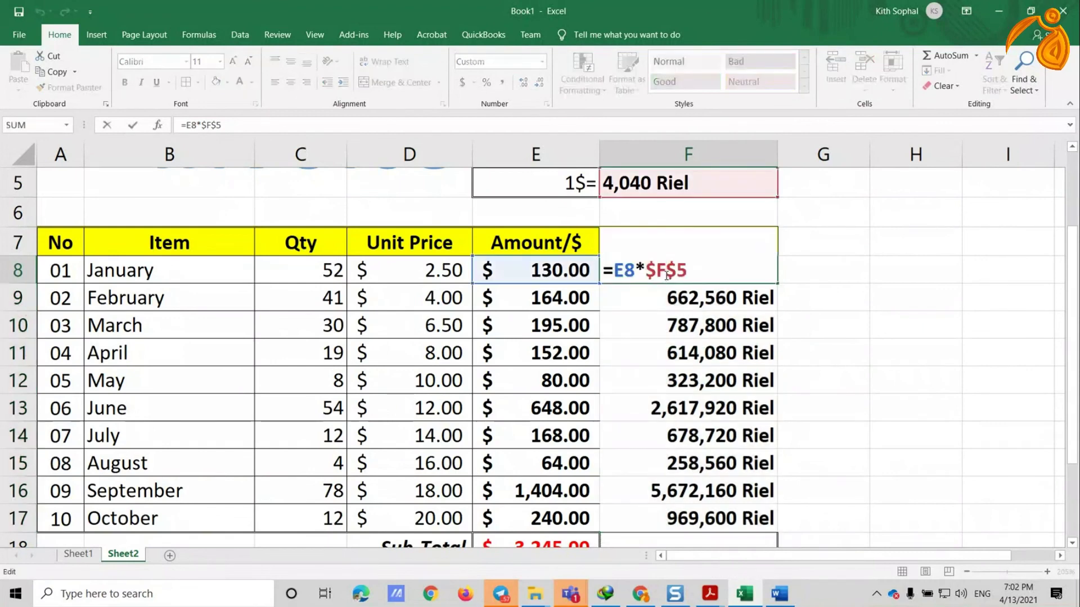
key("Return")
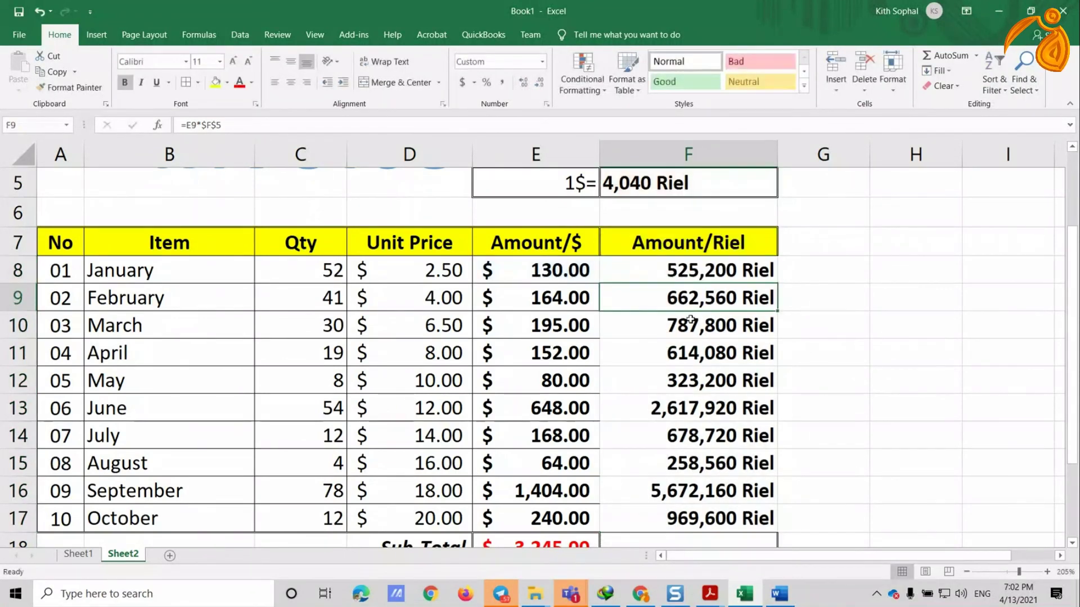
key("F2")
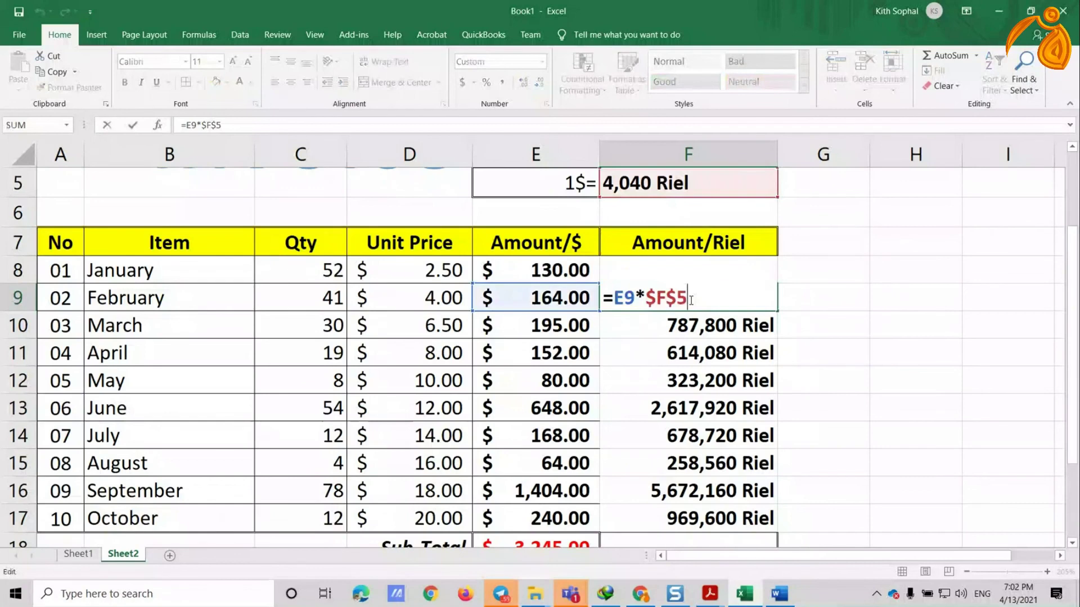
key("Return")
double_click(698, 328)
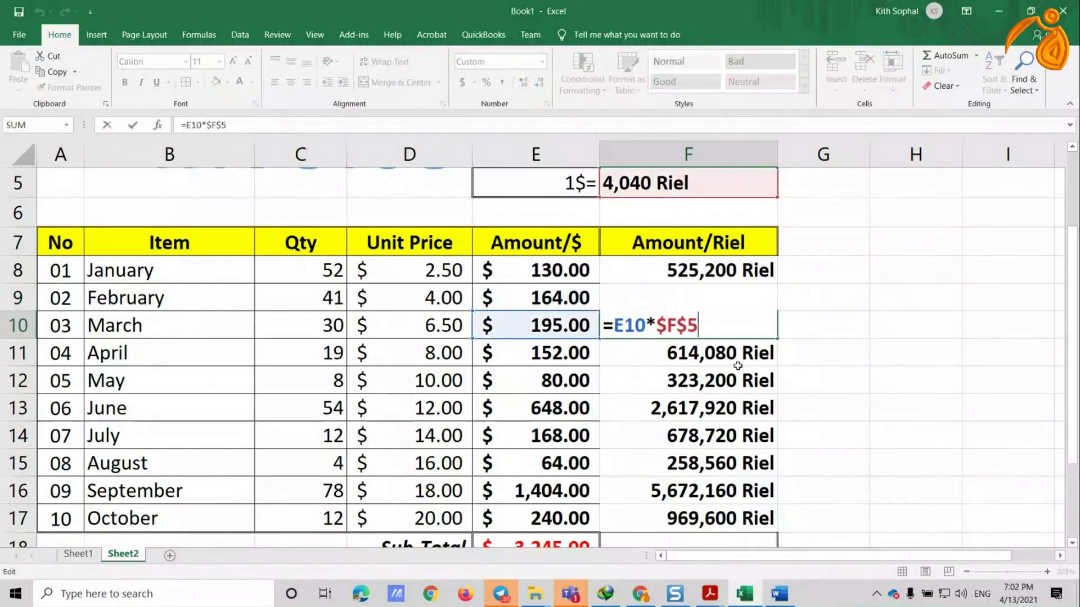
key("Return")
Step: Copy F17's Riel formula down to F20 through Sub-Total, Discount and Grand-Total
scroll(748, 329, "down", 1)
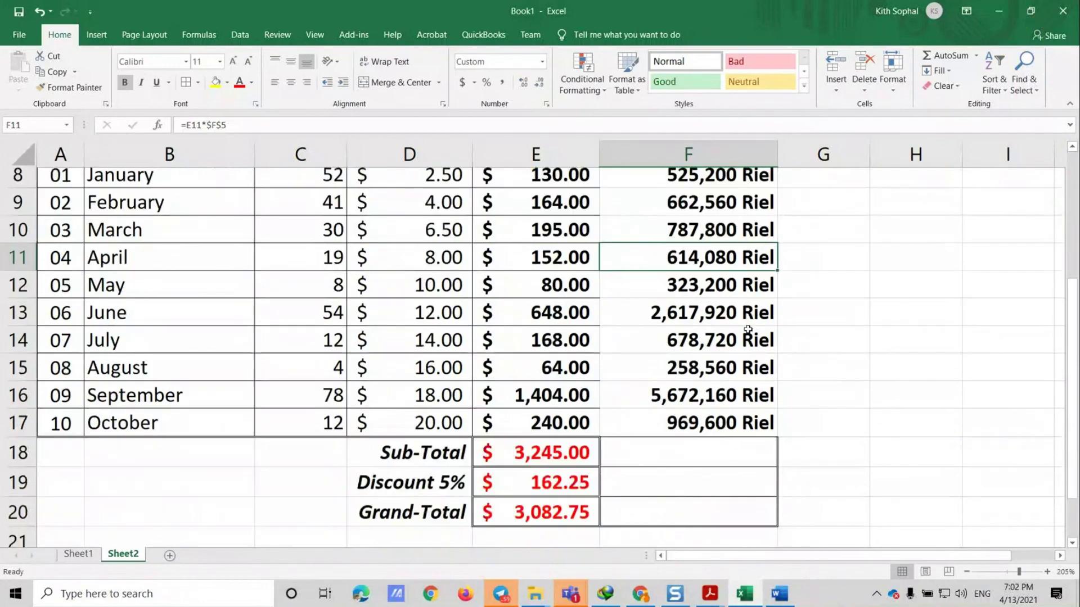
scroll(748, 329, "down", 1)
scroll(747, 329, "down", 1)
scroll(747, 329, "up", 1)
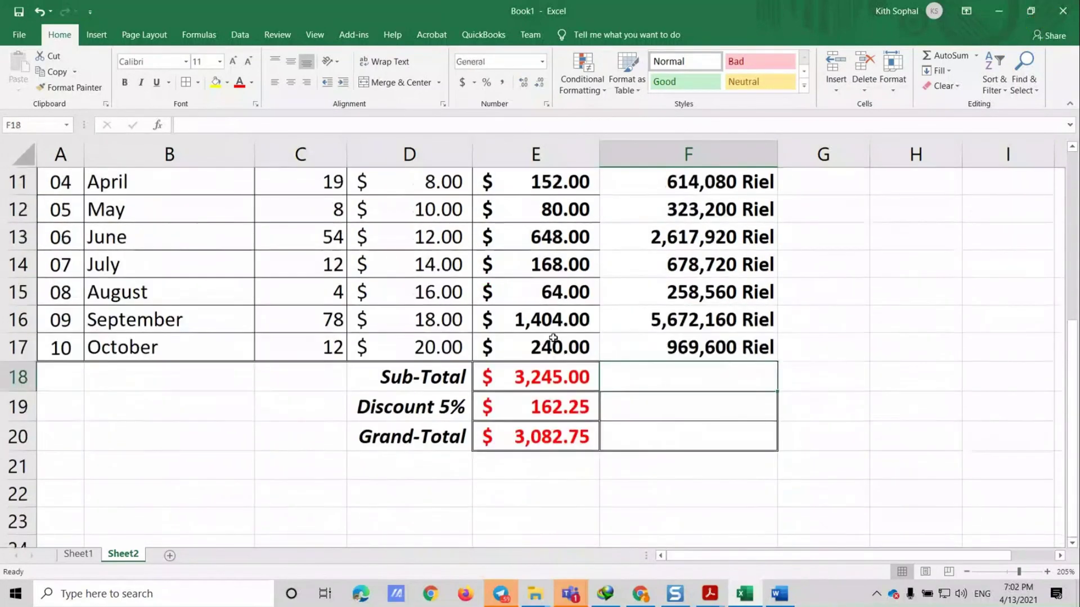
left_click(692, 344)
left_click_drag(776, 361, 772, 441)
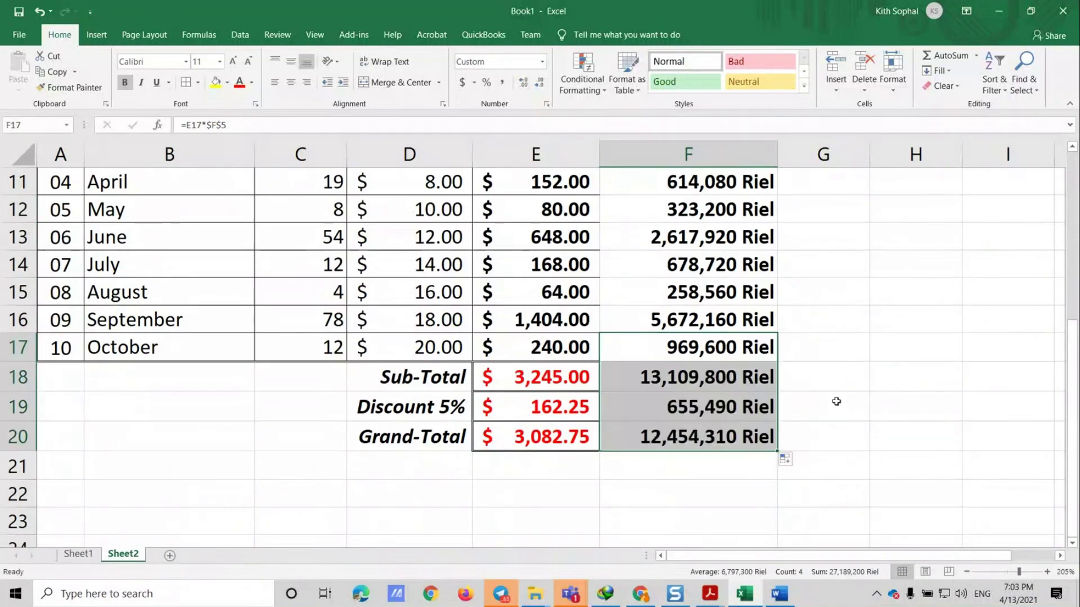
Step: Inspect the existing Sub-Total, Discount and Grand-Total Riel formulas without changing them
left_click(831, 395)
double_click(699, 384)
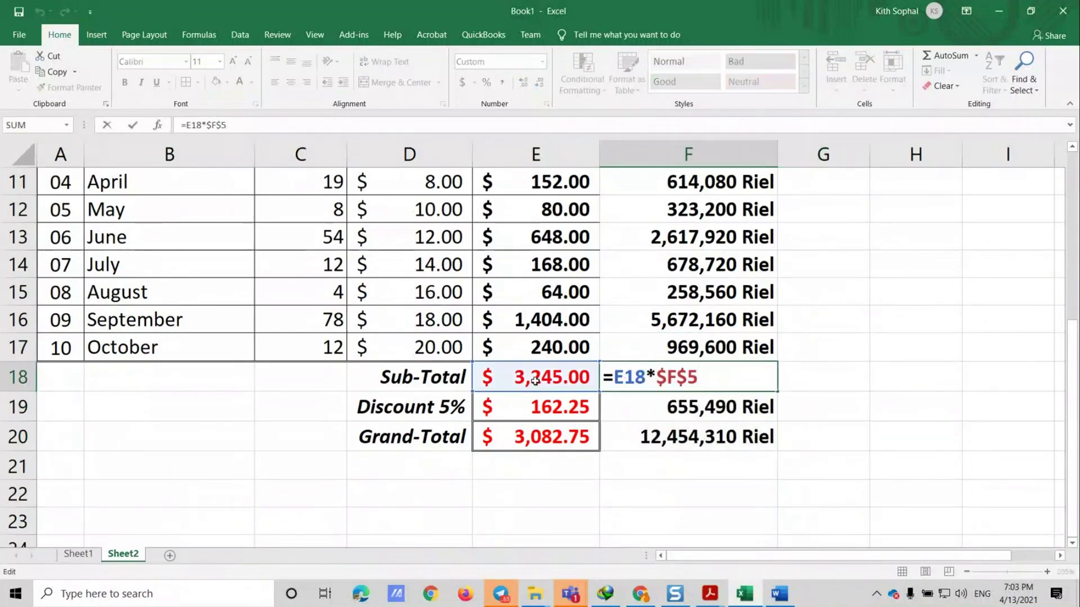
key("Escape")
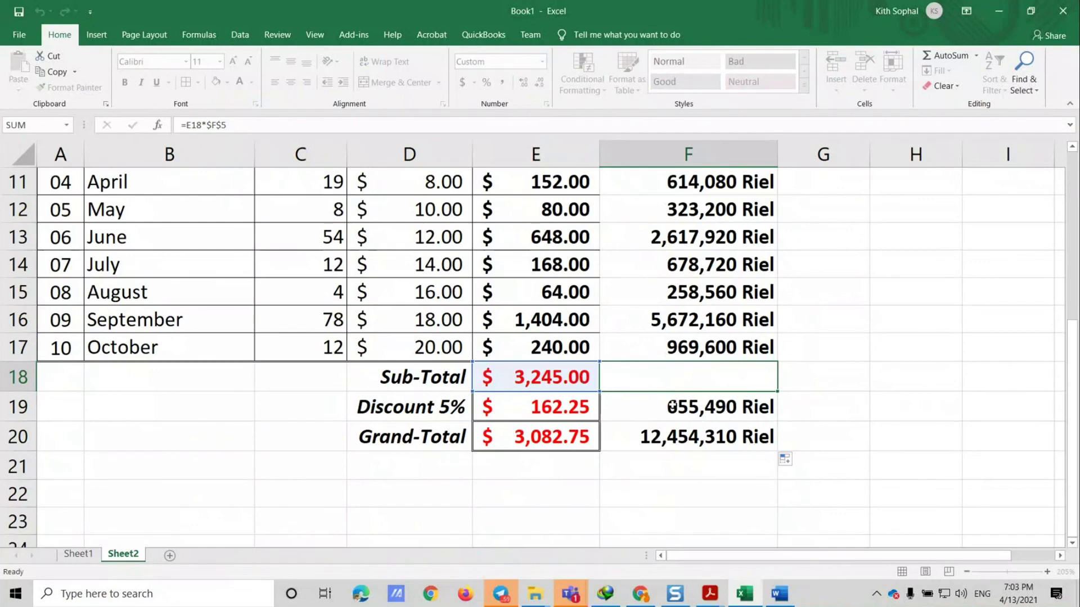
left_click(672, 406)
double_click(686, 406)
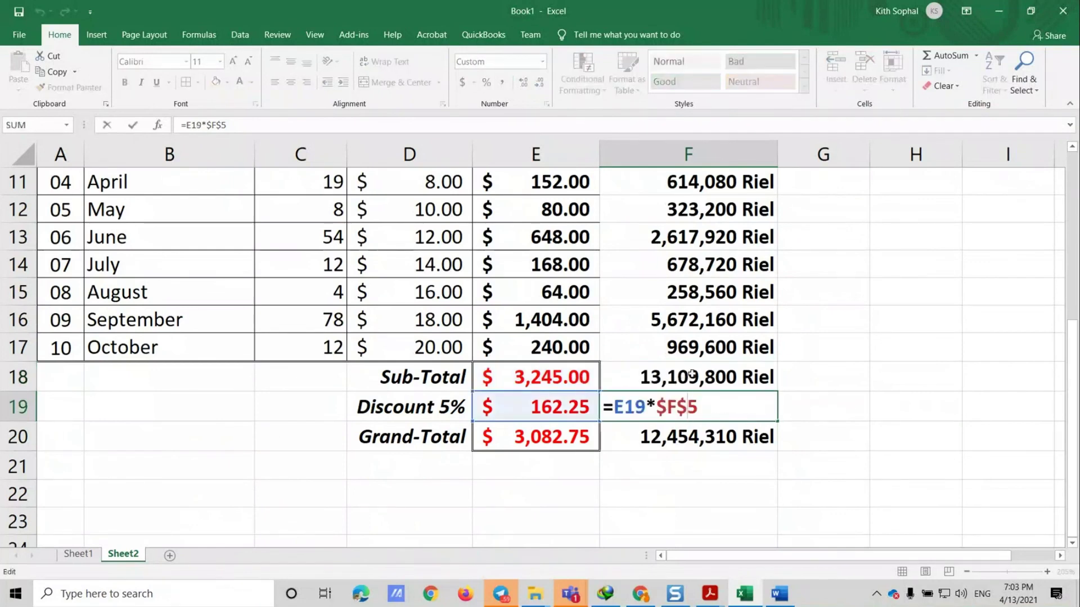
key("Return")
key("F2")
key("Escape")
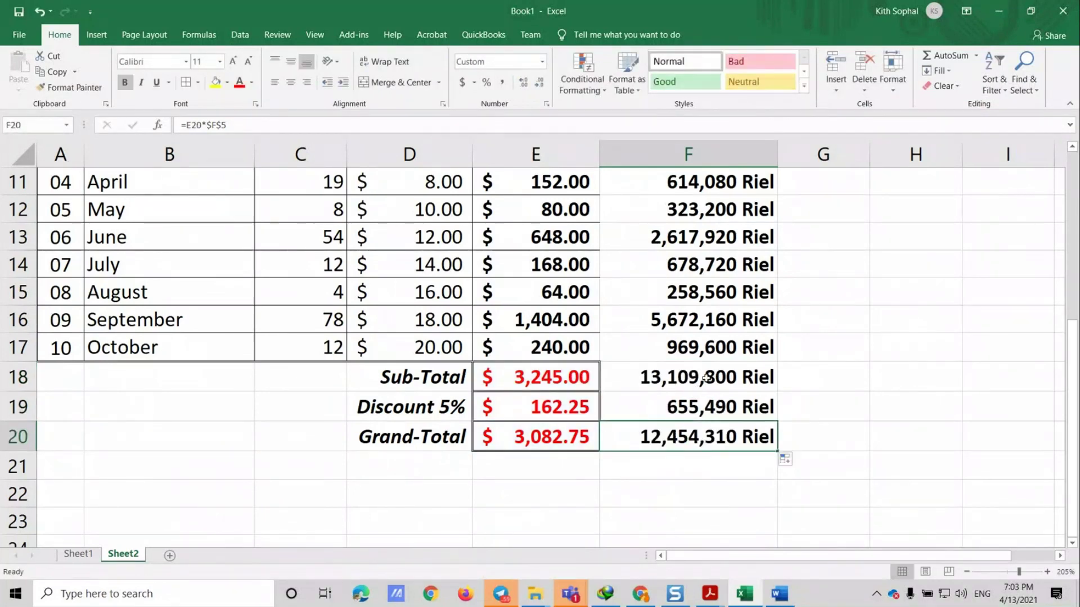
Step: Set the Riel Sub-Total F18 to =SUM(F8:F17)
left_click(706, 378)
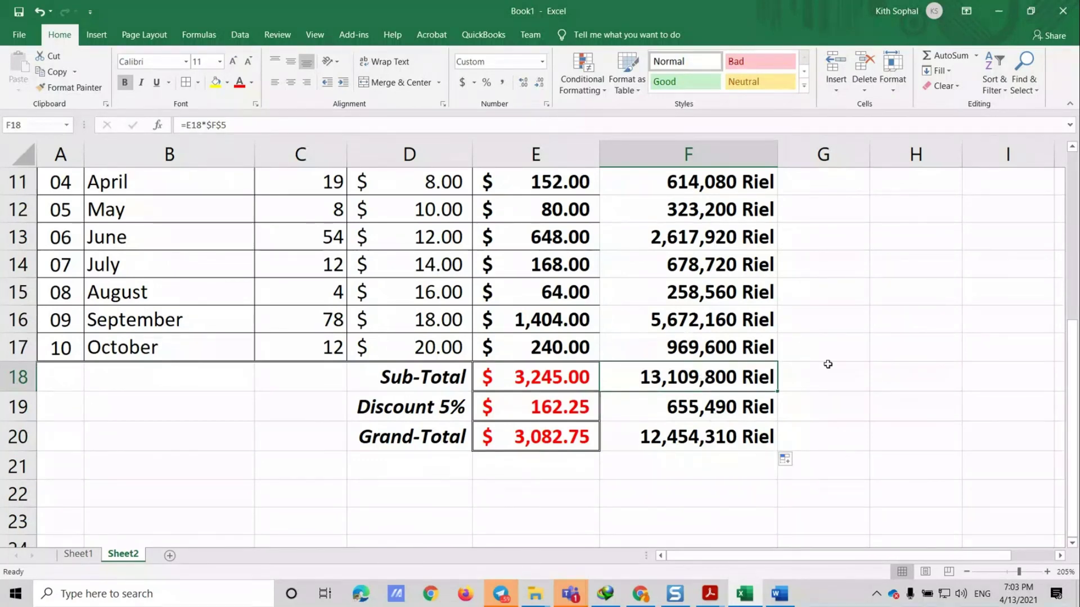
type("=sum(")
left_click(742, 346)
scroll(739, 343, "up", 2)
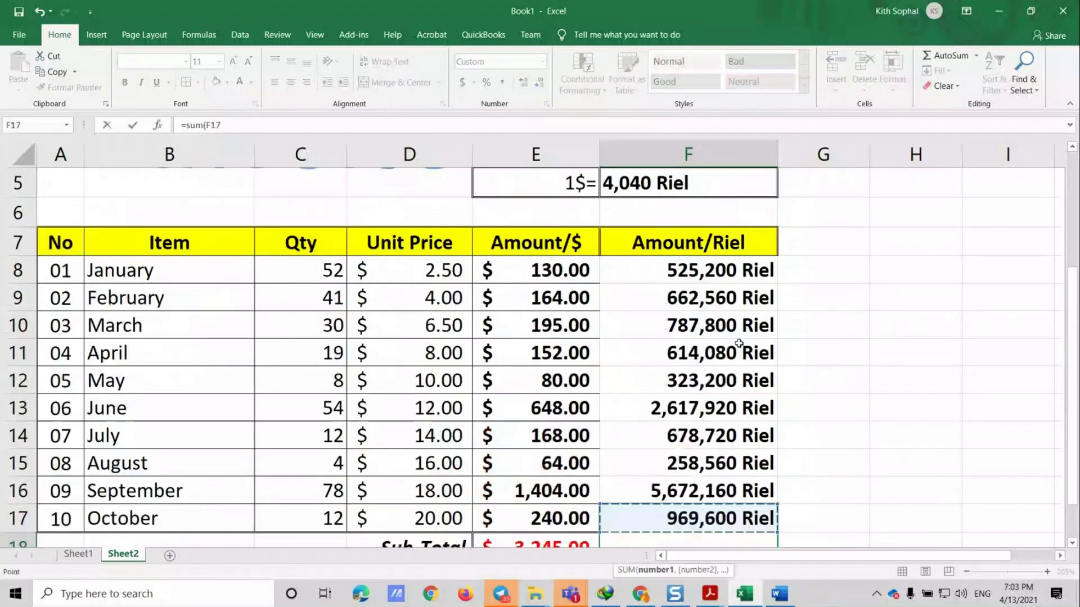
scroll(739, 343, "up", 2)
left_click_drag(738, 343, 749, 368)
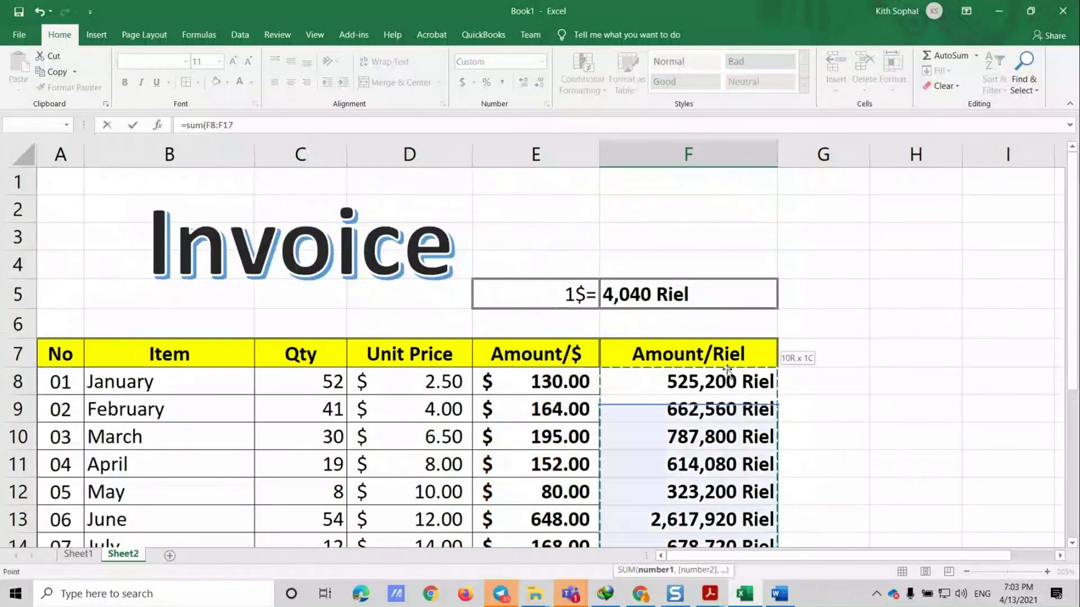
scroll(749, 369, "down", 5)
key("Return")
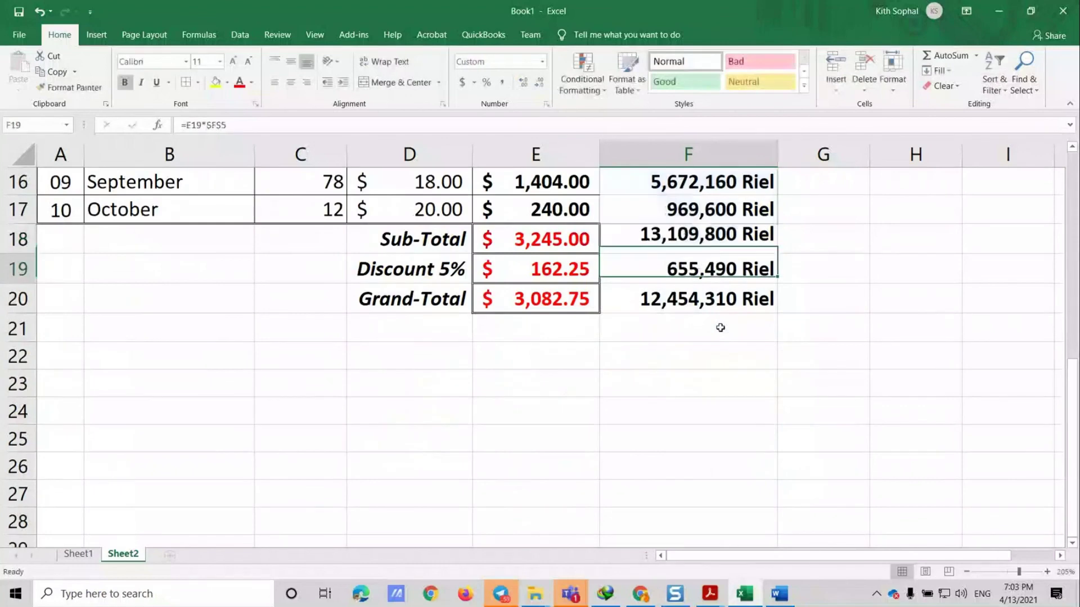
Step: Set the Riel Discount F19 to =F18*5%
type("=")
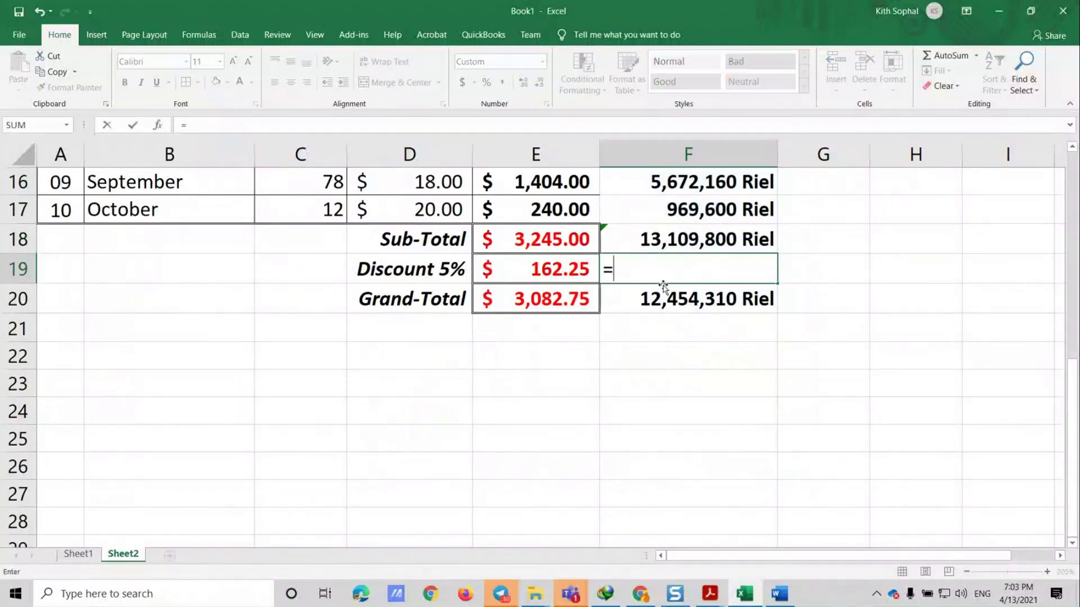
left_click(638, 243)
type("*5%")
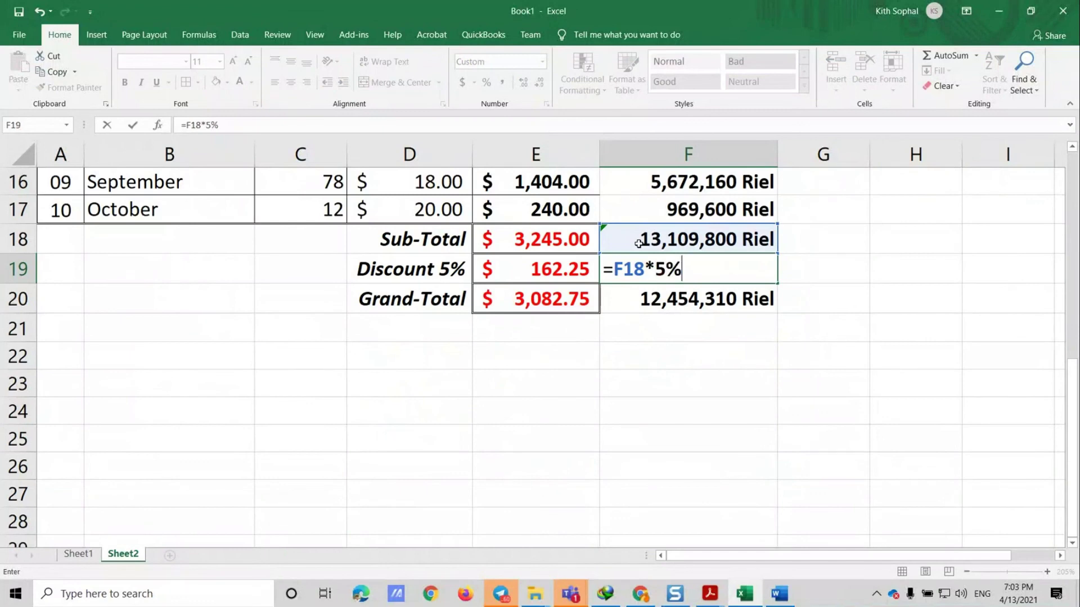
key("Return")
Step: Set the Riel Grand-Total F20 to =F18-F19, showing 12,454,310 Riel
type("=")
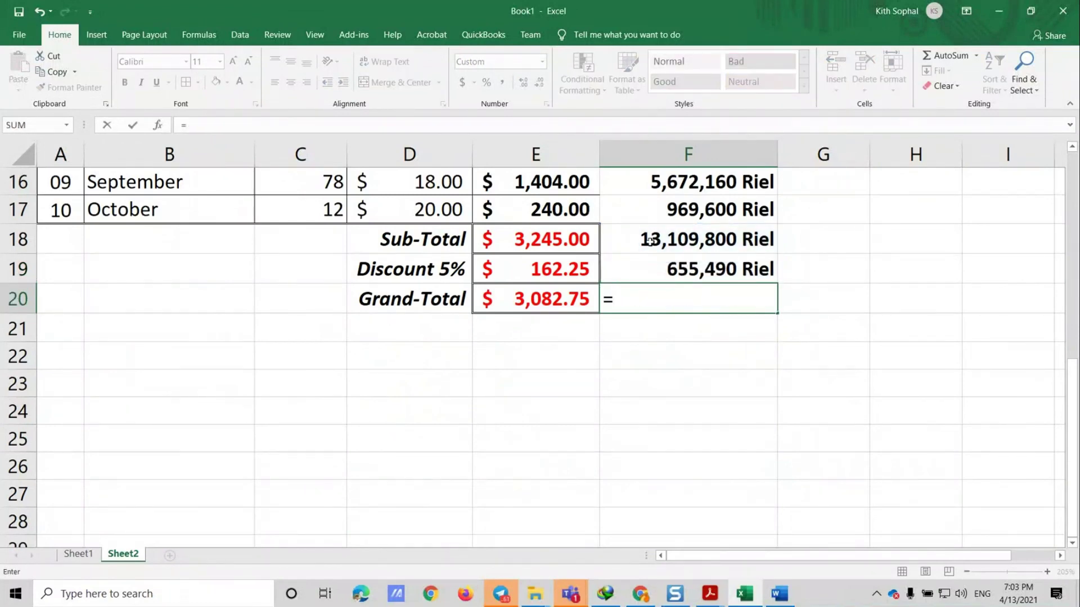
left_click(649, 240)
type("-")
left_click(657, 268)
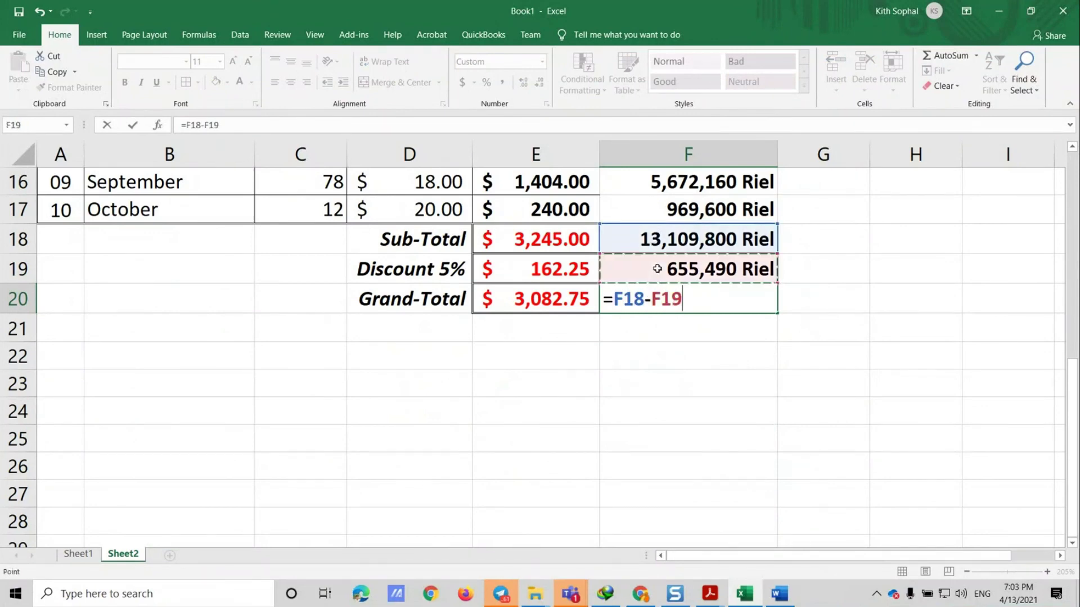
key("Return")
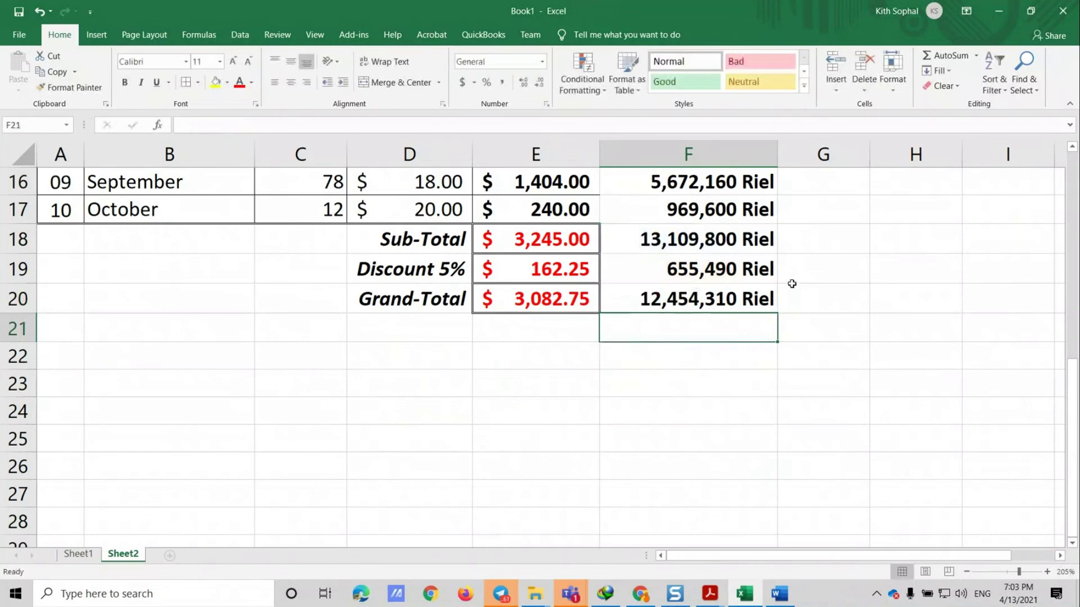
left_click(755, 298)
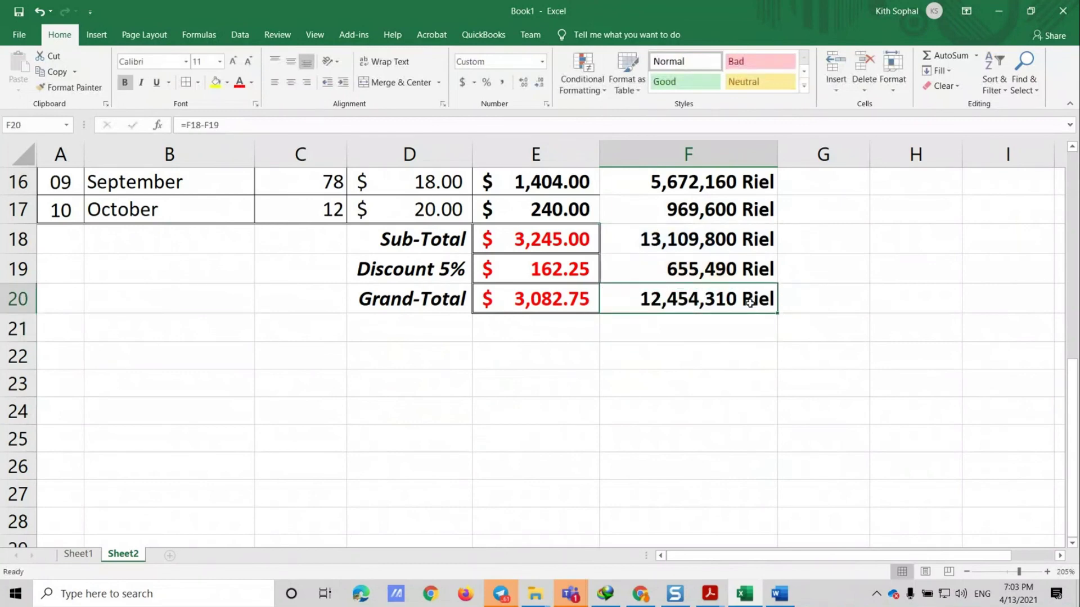
scroll(749, 302, "up", 2)
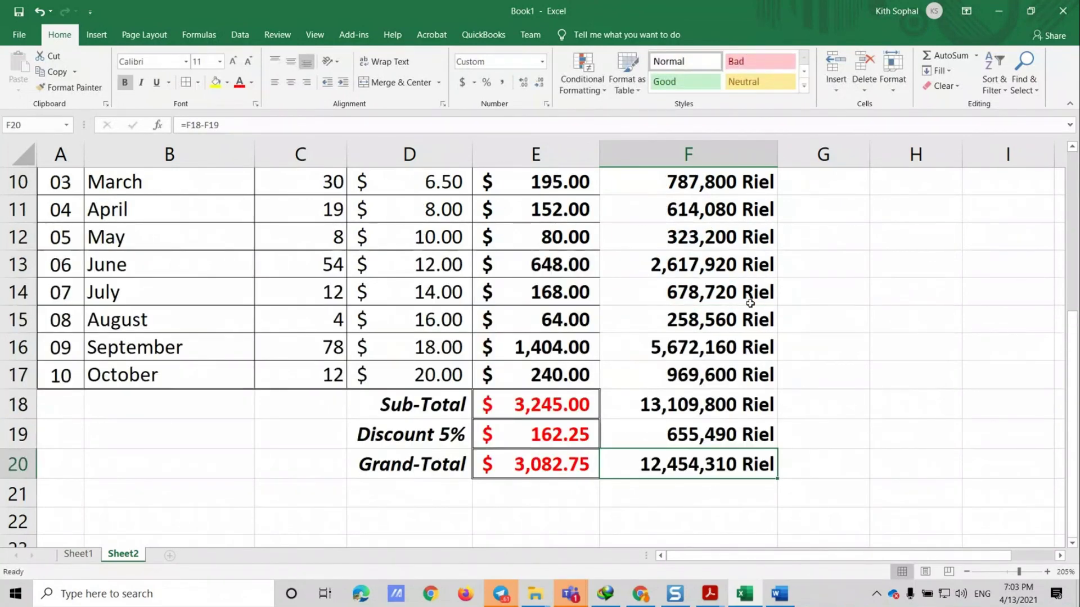
scroll(750, 301, "up", 2)
scroll(754, 297, "up", 1)
Step: Apply outline and inside borders with a chosen line style to E7:F20
left_click_drag(583, 348, 583, 348)
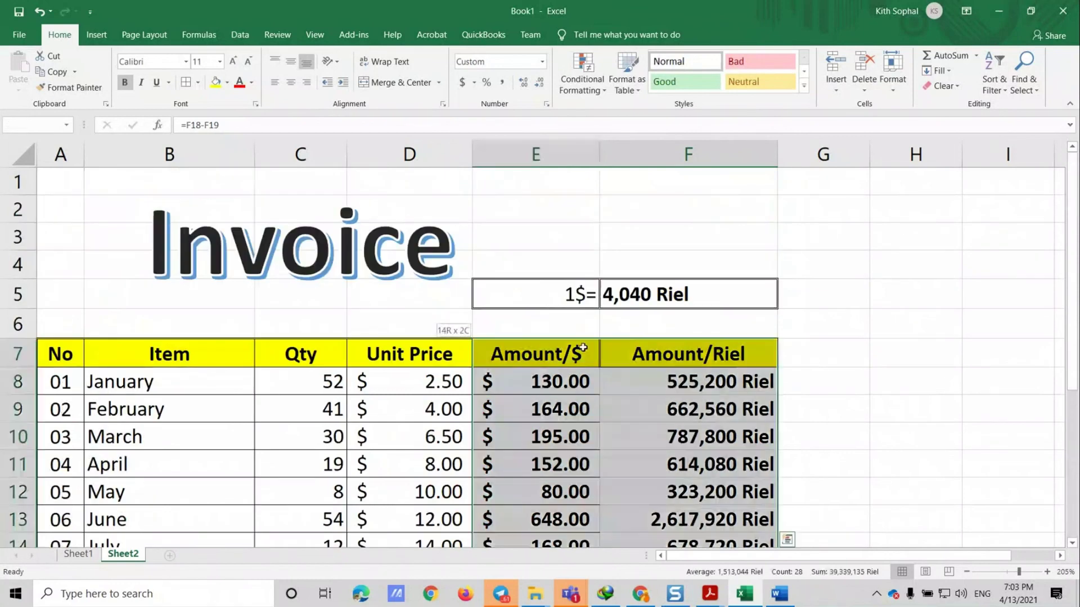
key("ctrl+1")
left_click(656, 264)
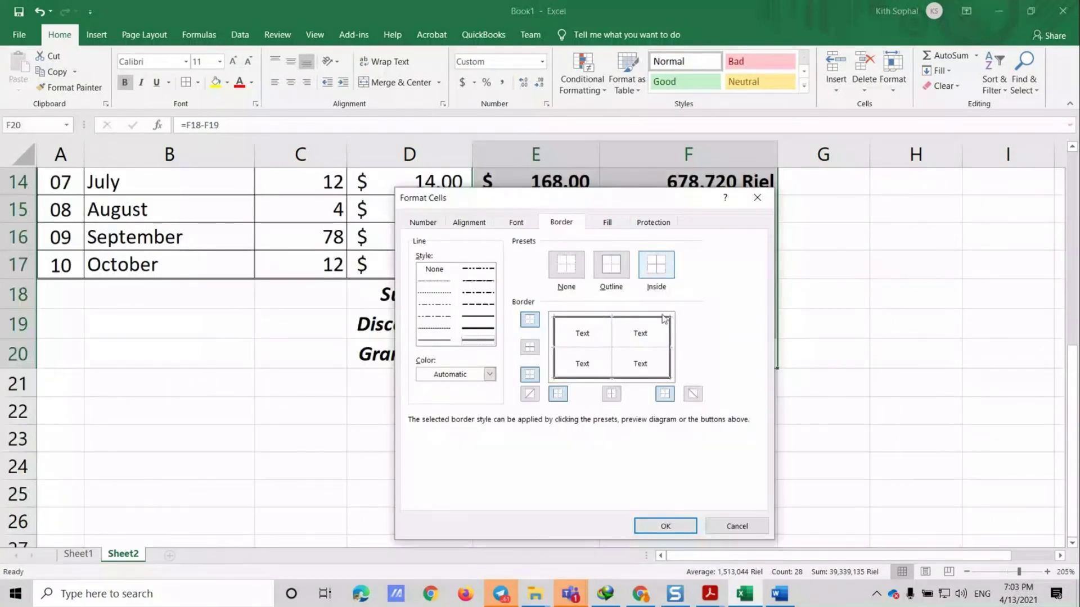
left_click(611, 264)
left_click(656, 265)
left_click(478, 341)
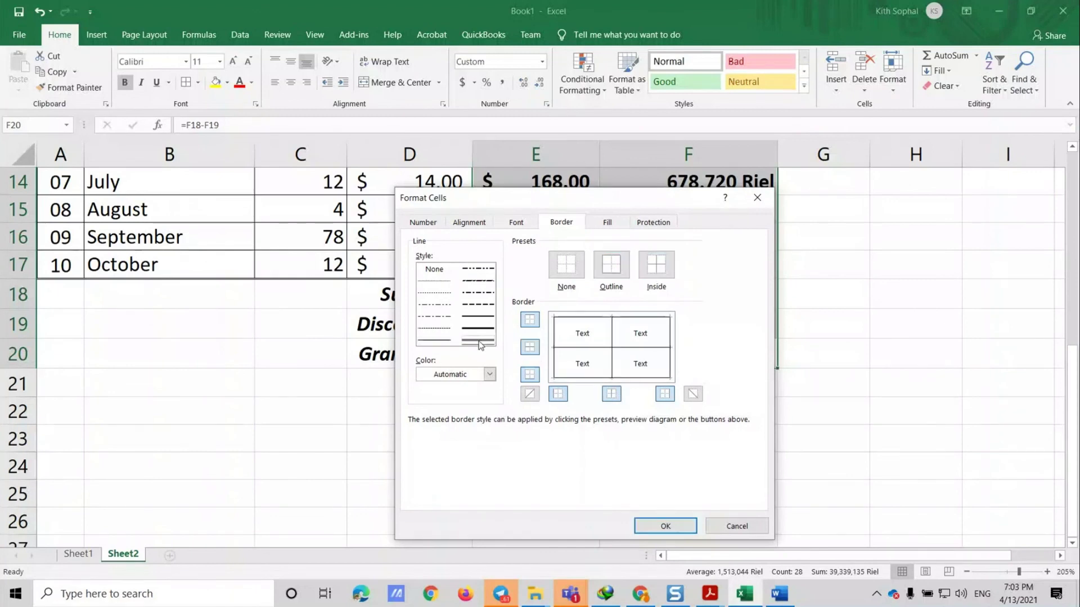
left_click(665, 526)
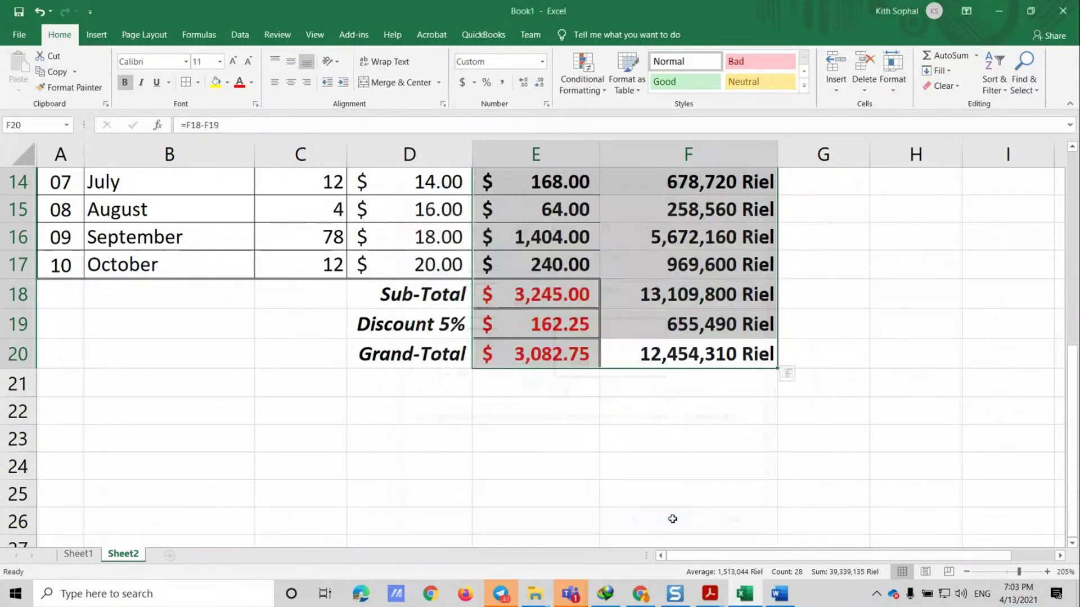
left_click(787, 374)
left_click(824, 322)
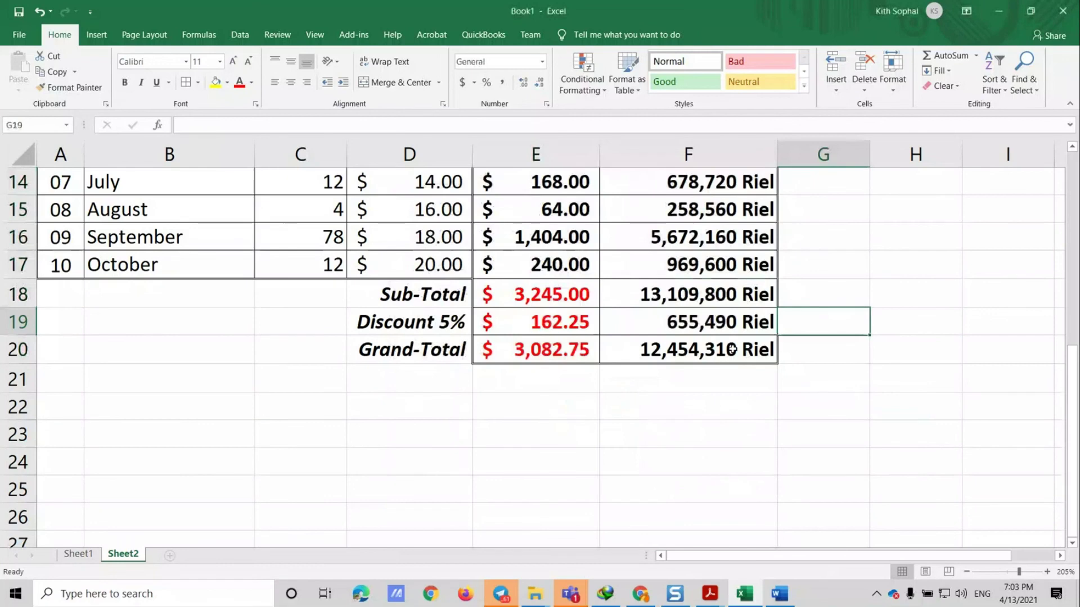
scroll(731, 347, "up", 2)
scroll(726, 349, "up", 3)
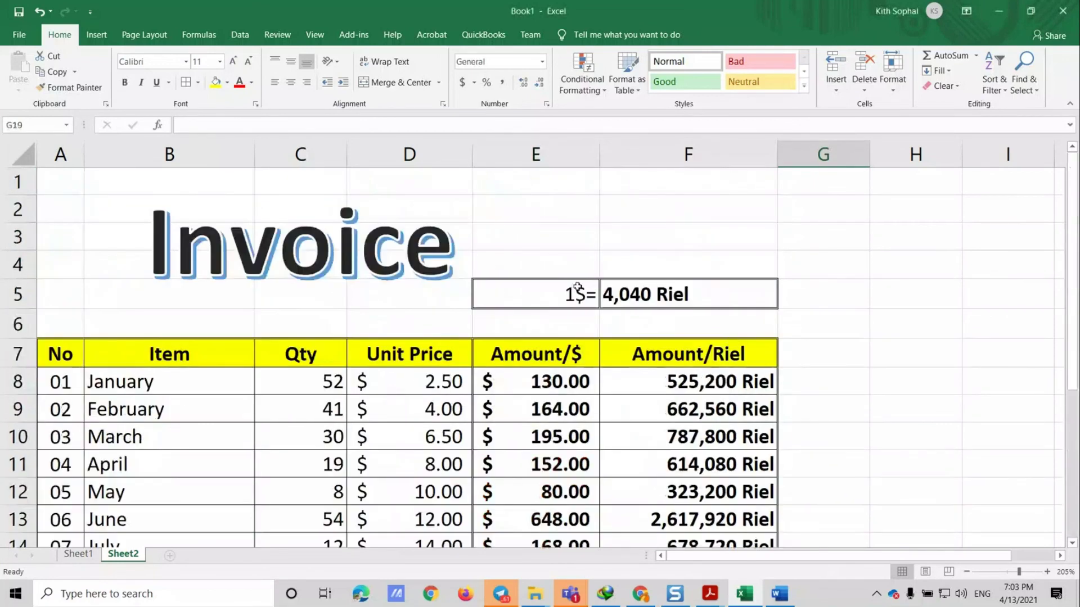
left_click(643, 295)
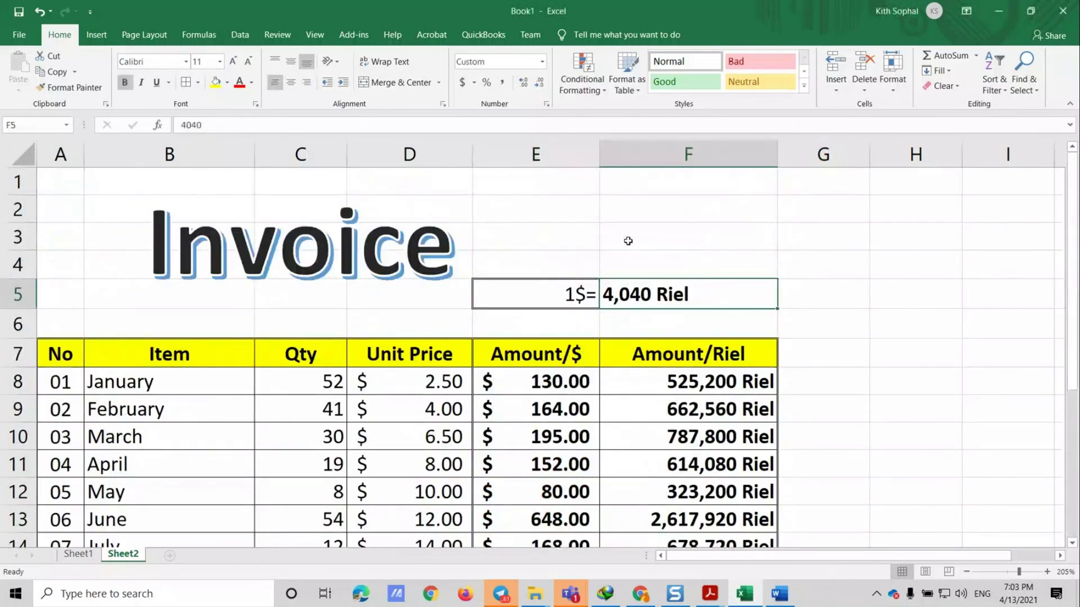
scroll(630, 321, "down", 2)
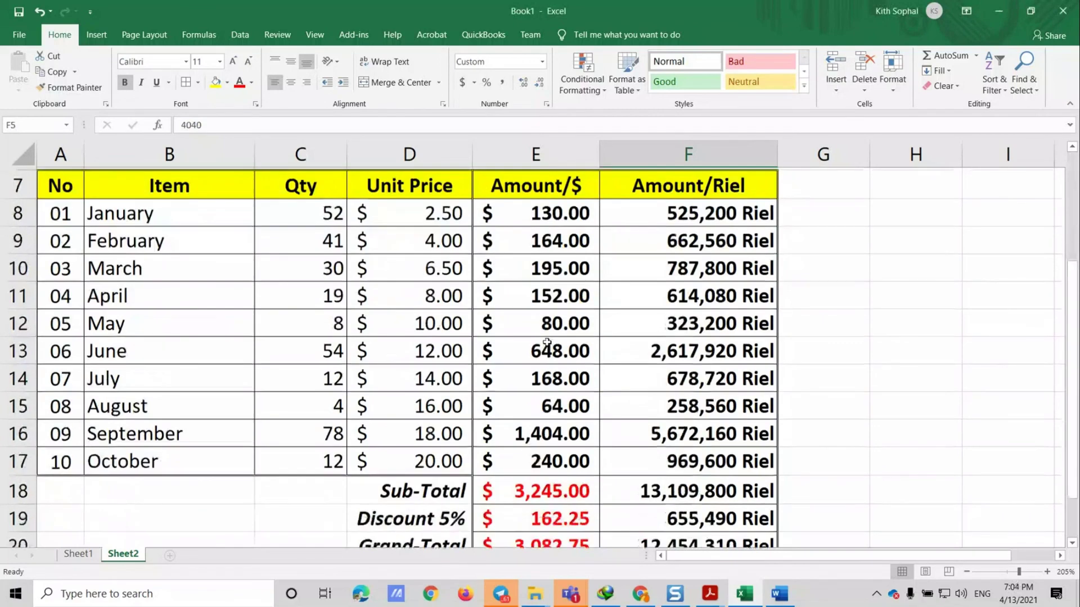
scroll(551, 360, "down", 1)
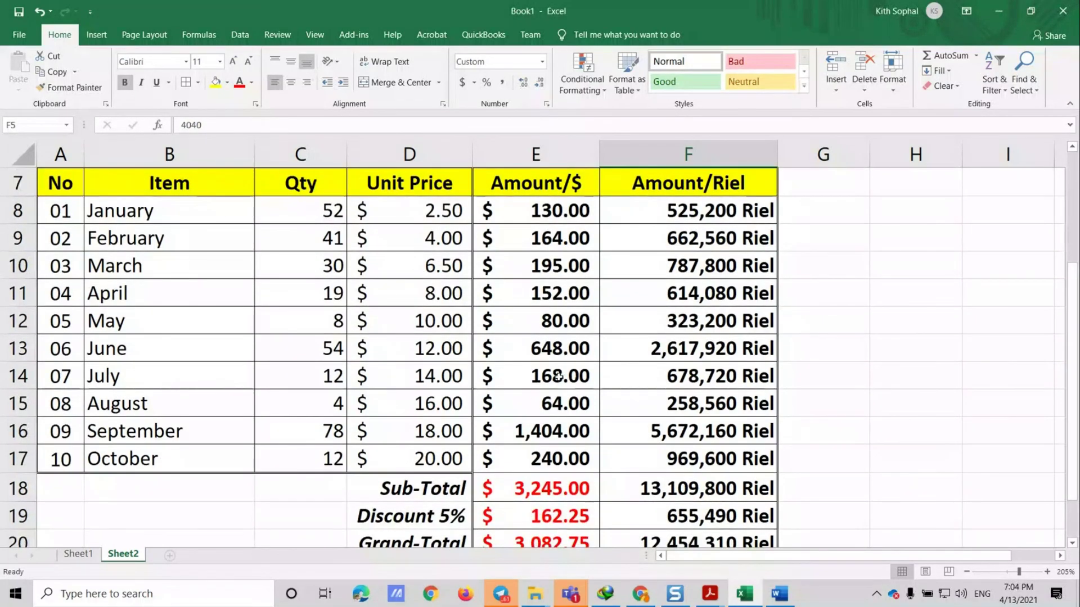
scroll(521, 340, "up", 2)
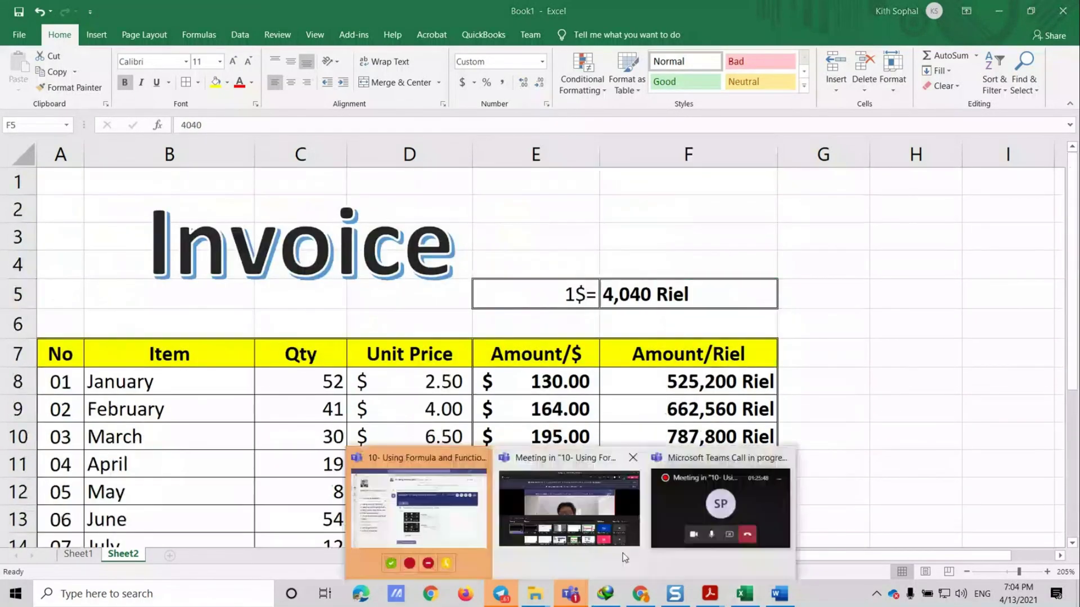